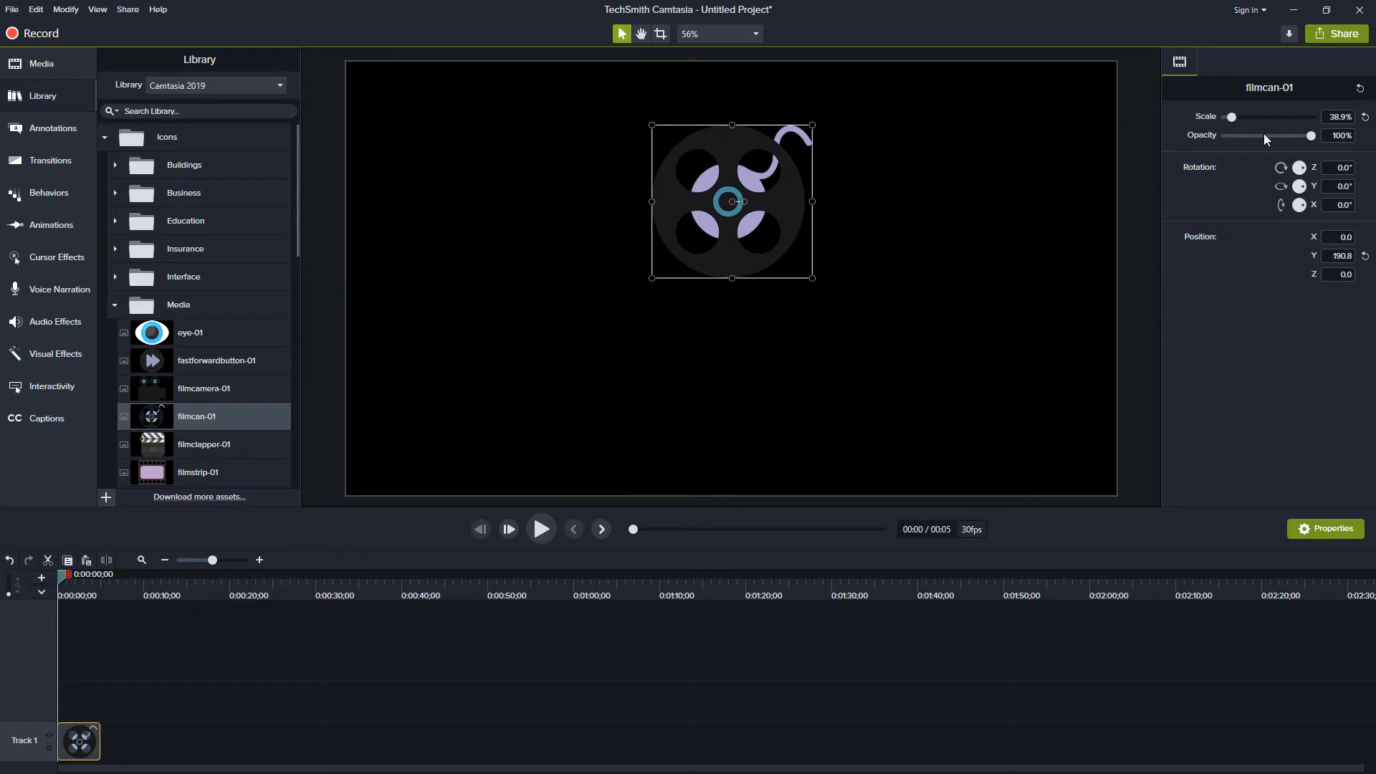
# Set the film can icon's scale to 30% and extend its timeline clip to 28 seconds.
pyautogui.write('30')
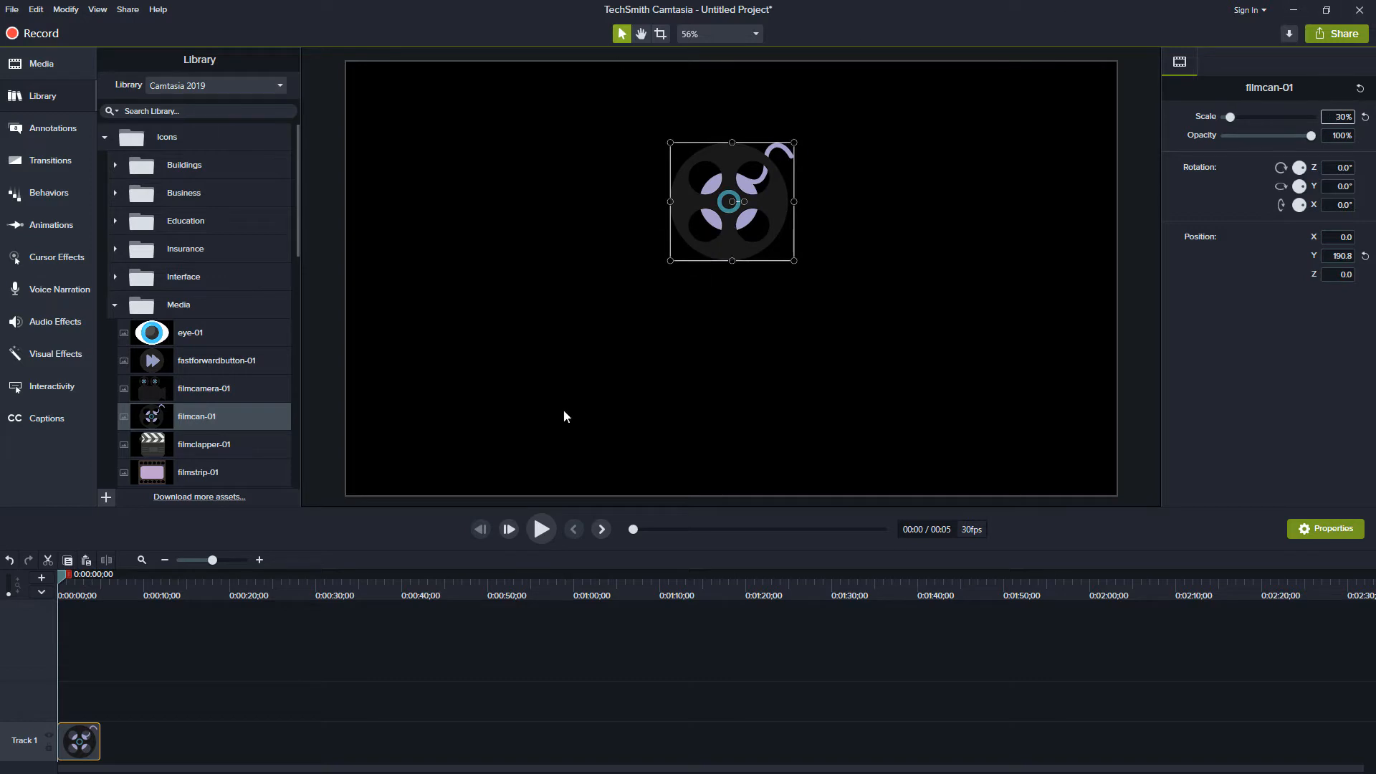
pyautogui.moveTo(100, 744); pyautogui.dragTo(298, 742)
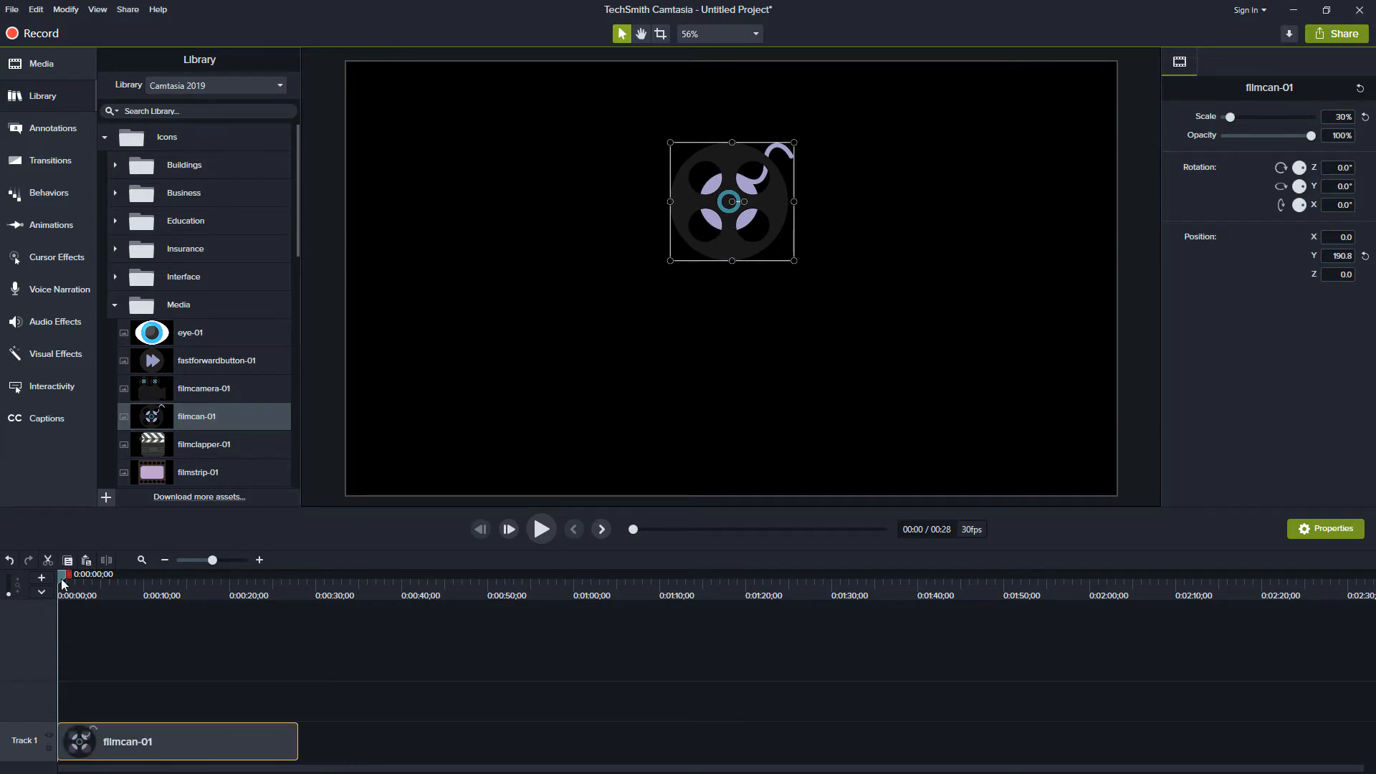
# Add a custom animation at the start of the film can clip, fading it in from 0% opacity, and preview it.
pyautogui.moveTo(62, 578); pyautogui.dragTo(85, 582)
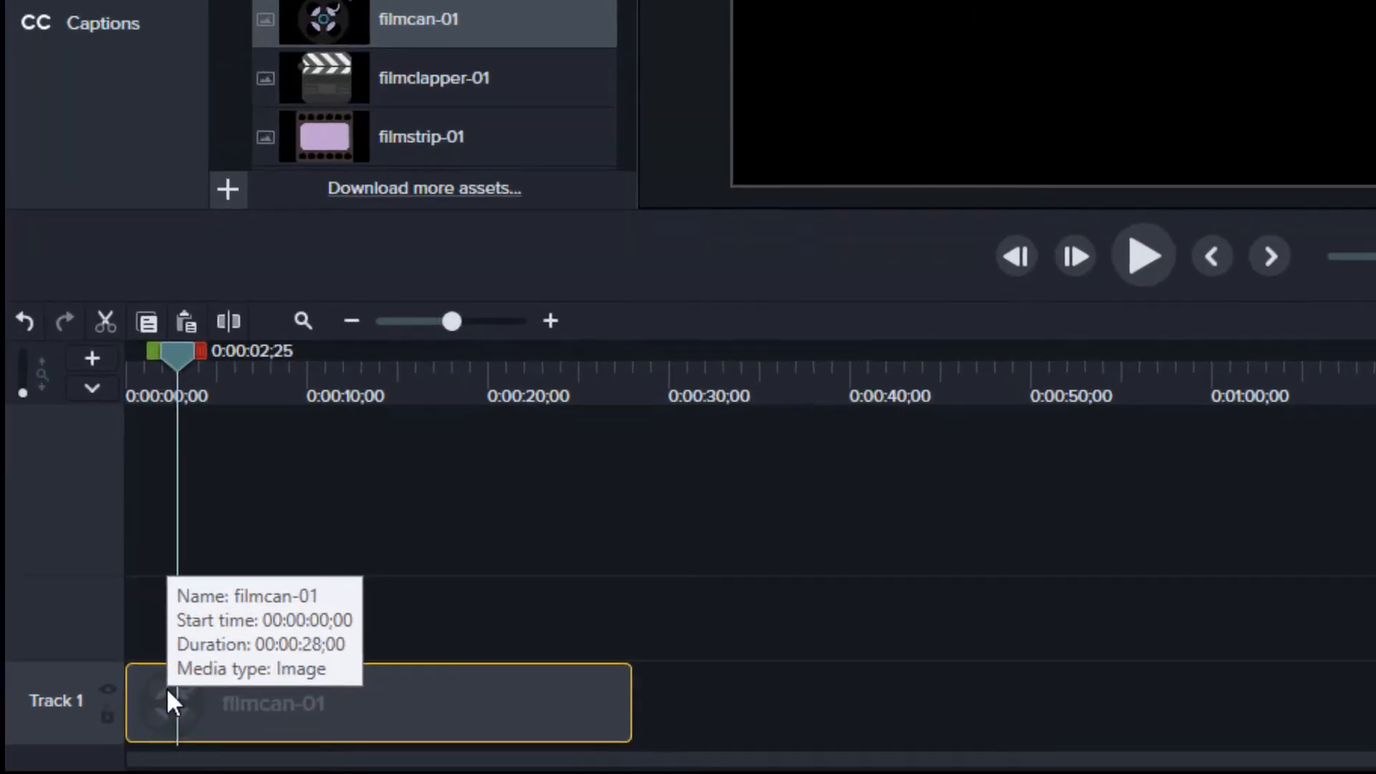
pyautogui.hotkey('shift', 'a')
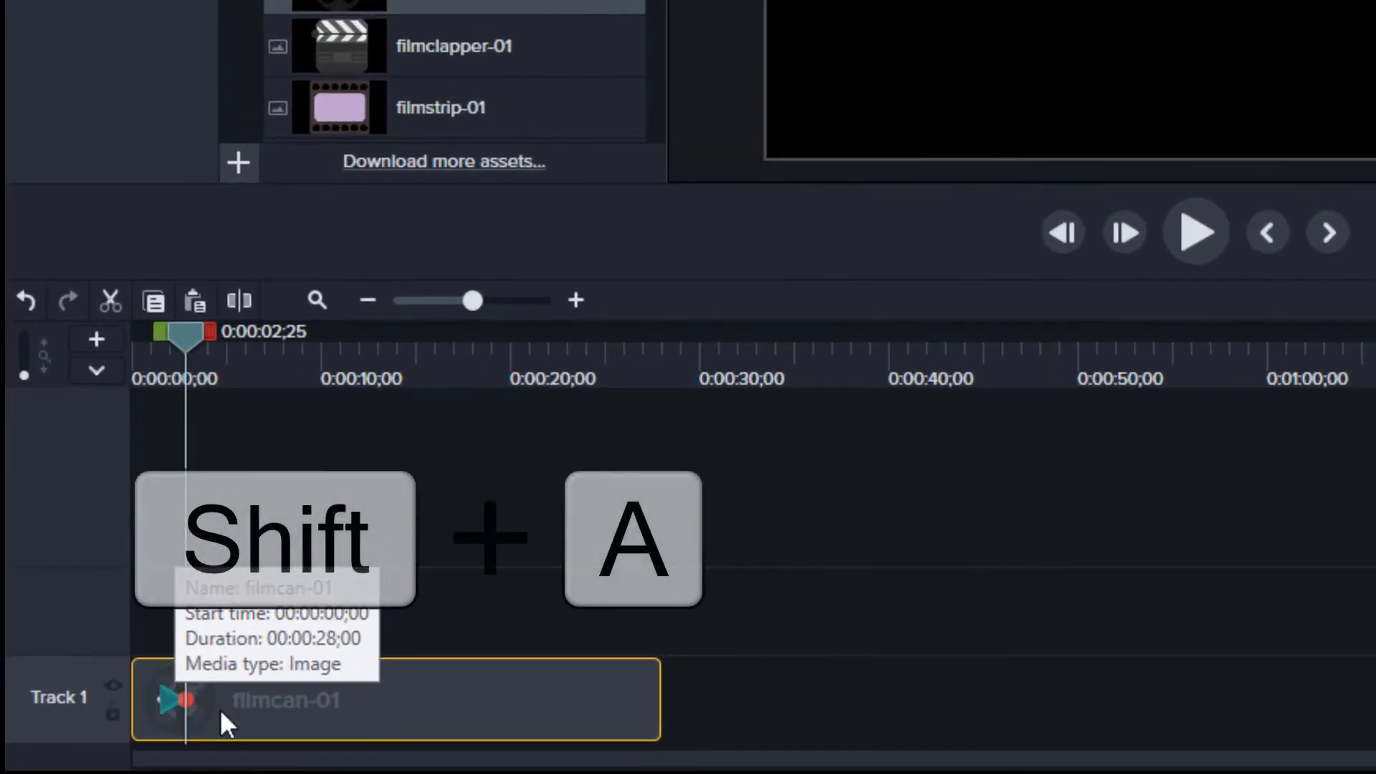
pyautogui.moveTo(169, 698); pyautogui.dragTo(126, 704)
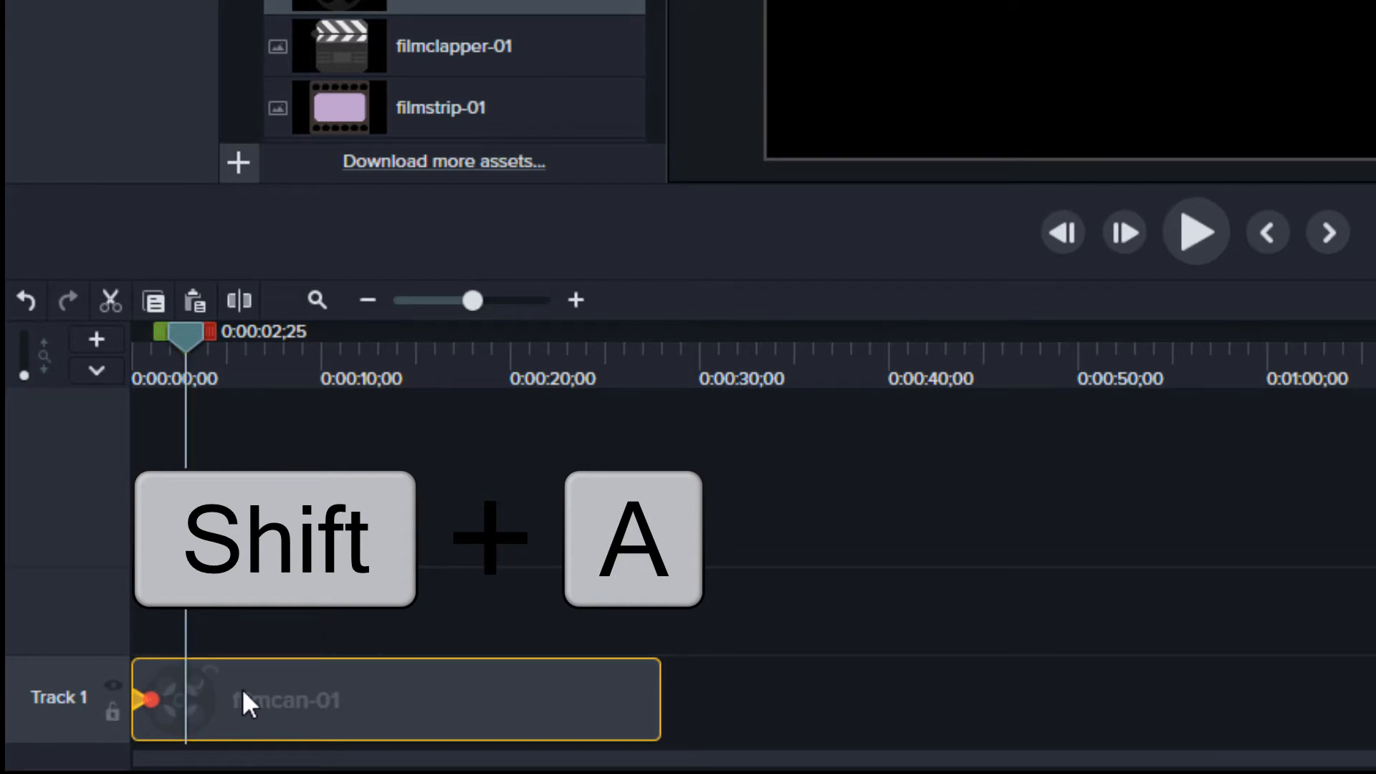
pyautogui.hotkey('ctrl', 'Home')
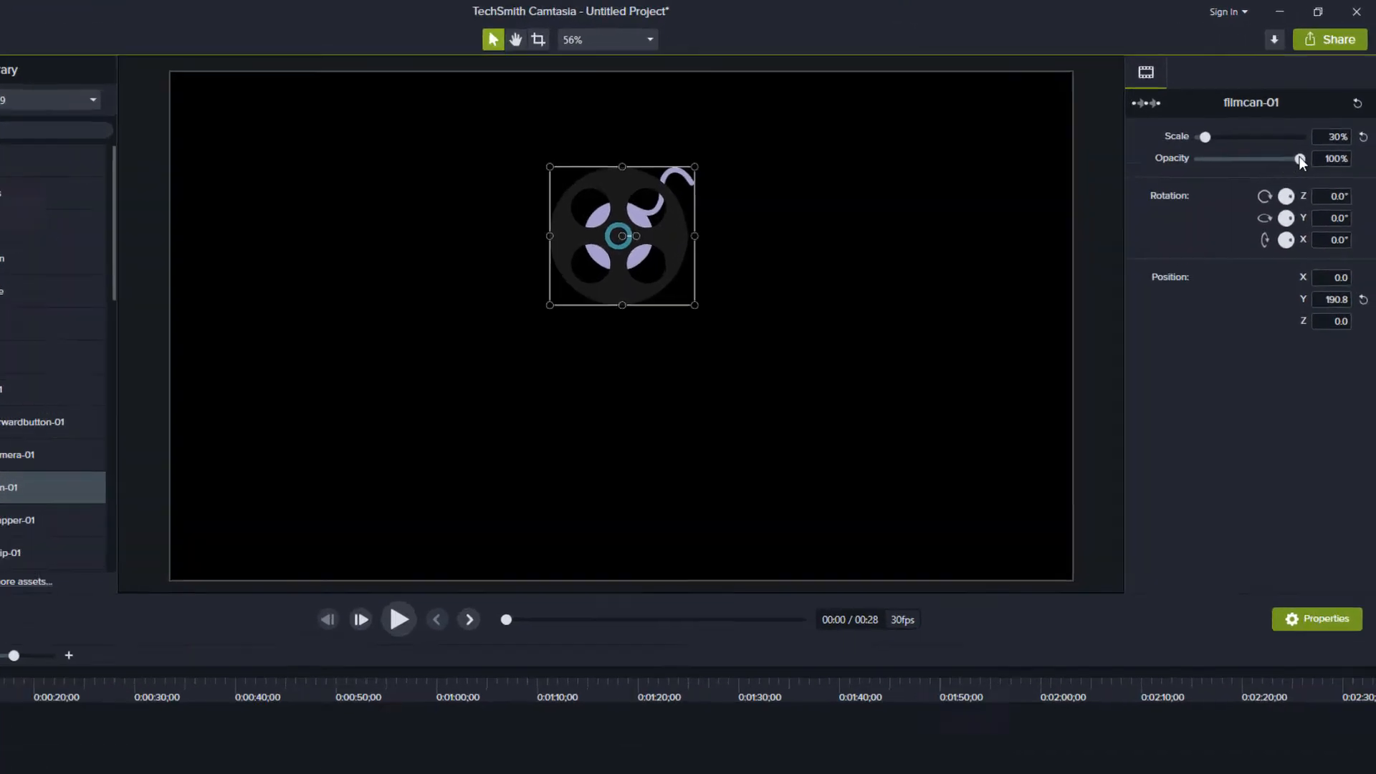
pyautogui.moveTo(1311, 135); pyautogui.dragTo(1200, 136)
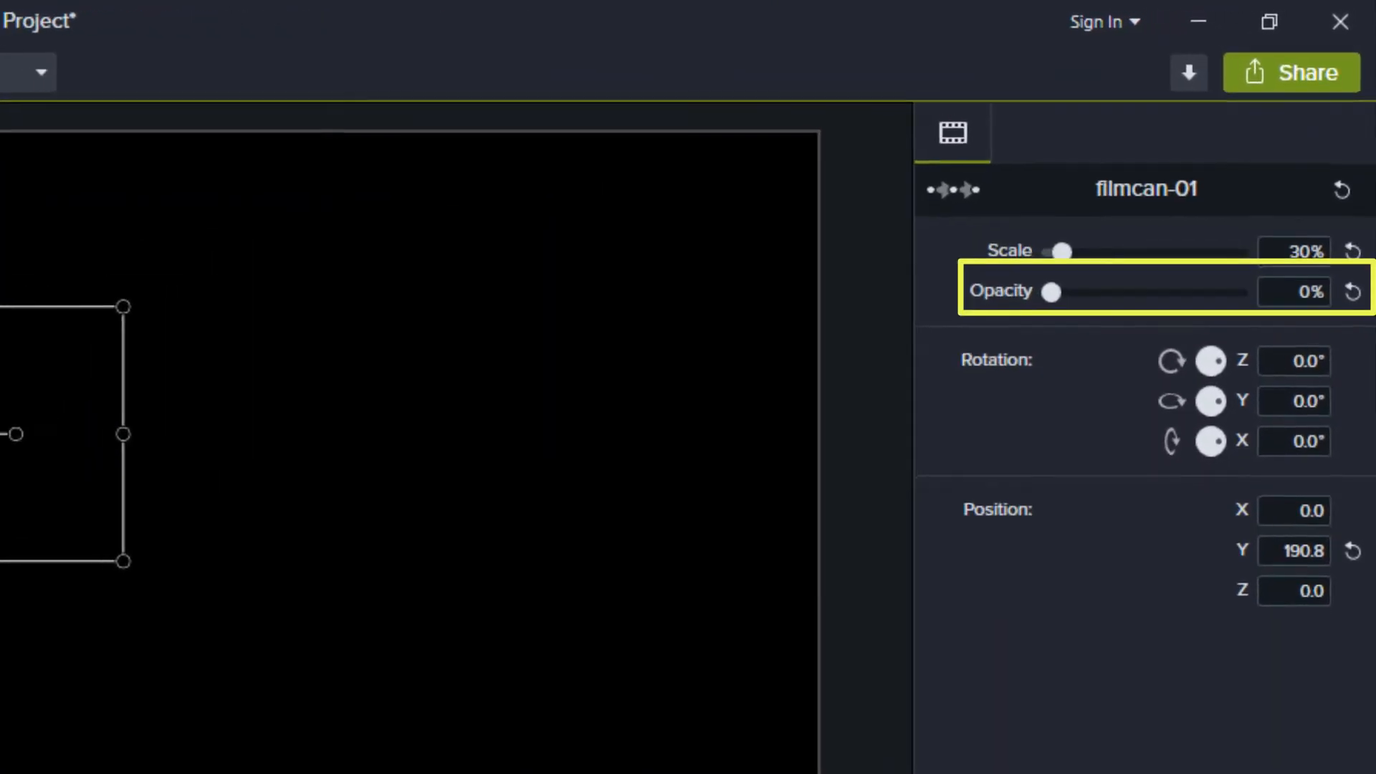
pyautogui.click(252, 712)
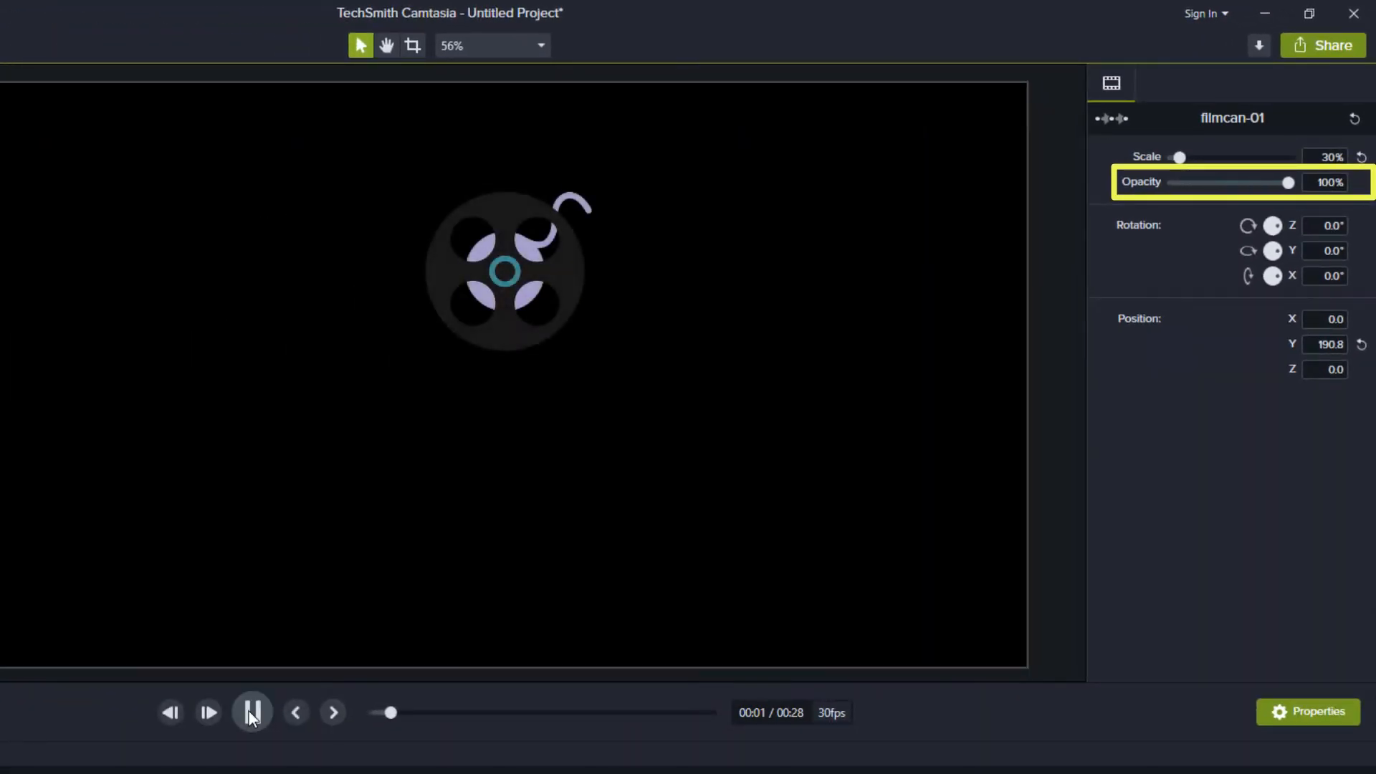
pyautogui.click(252, 712)
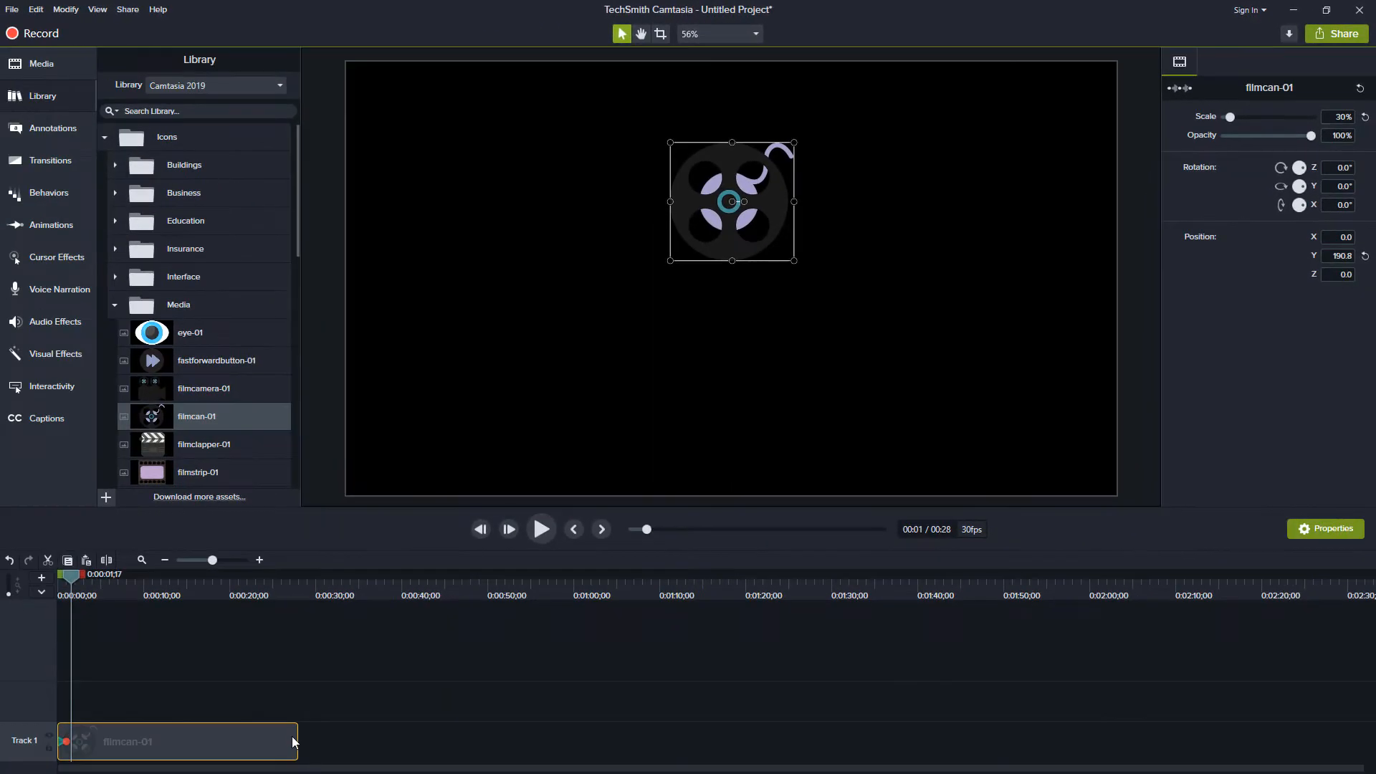
# Shorten the film can clip to about 12 seconds and its fade-in animation to 20 frames.
pyautogui.moveTo(298, 738); pyautogui.dragTo(170, 738)
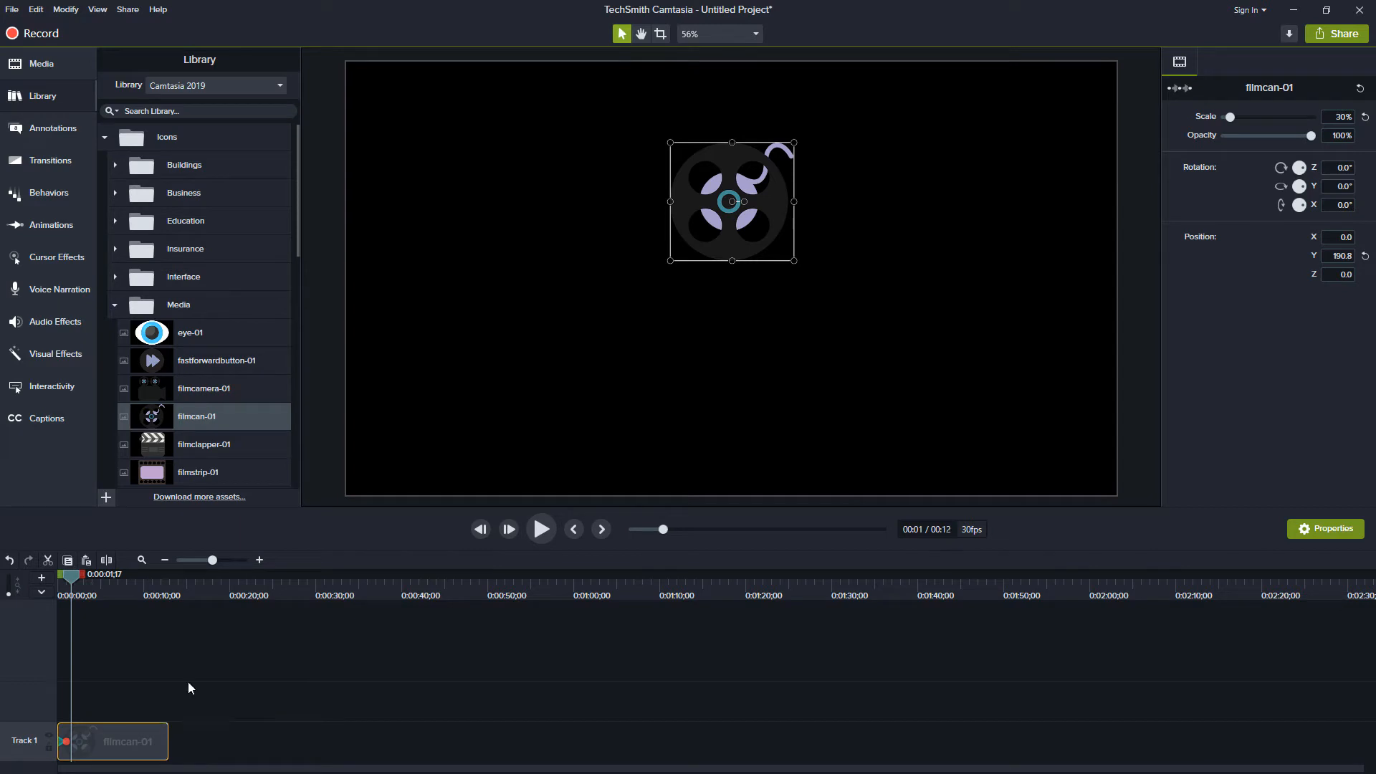
pyautogui.click(142, 559)
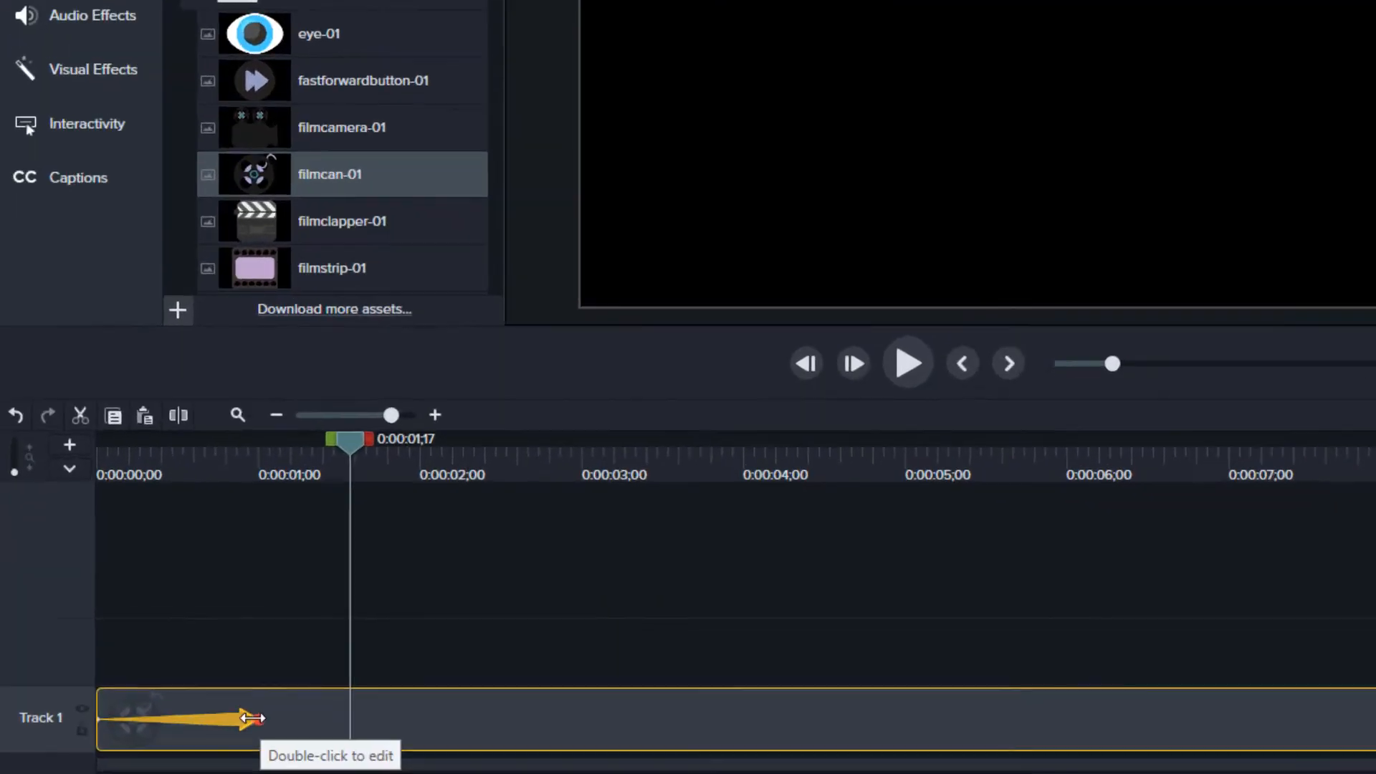
pyautogui.moveTo(158, 742); pyautogui.dragTo(123, 744)
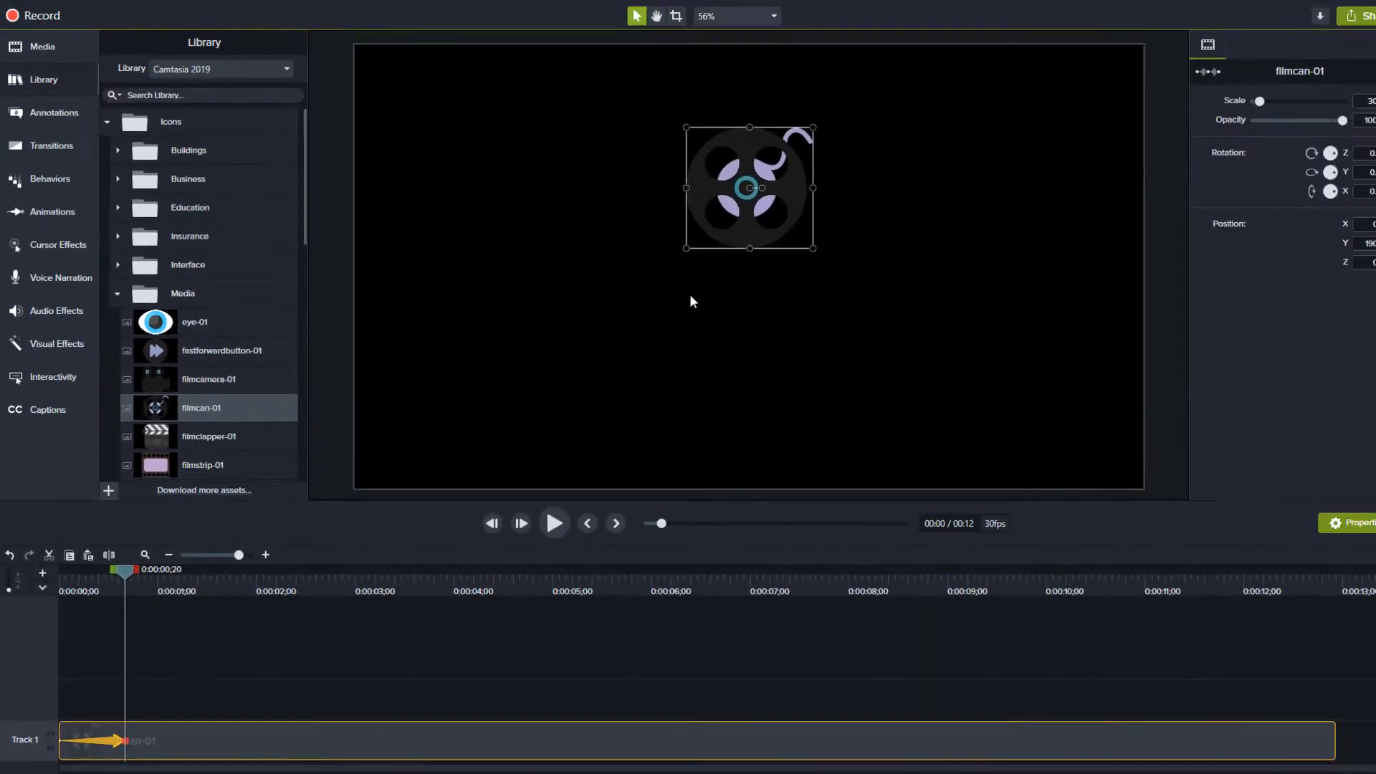
# Add a plain text callout centered just below the film can at 0:00:00;20, with a font size of 80.
pyautogui.click(46, 130)
pyautogui.moveTo(215, 490); pyautogui.dragTo(1333, 588)
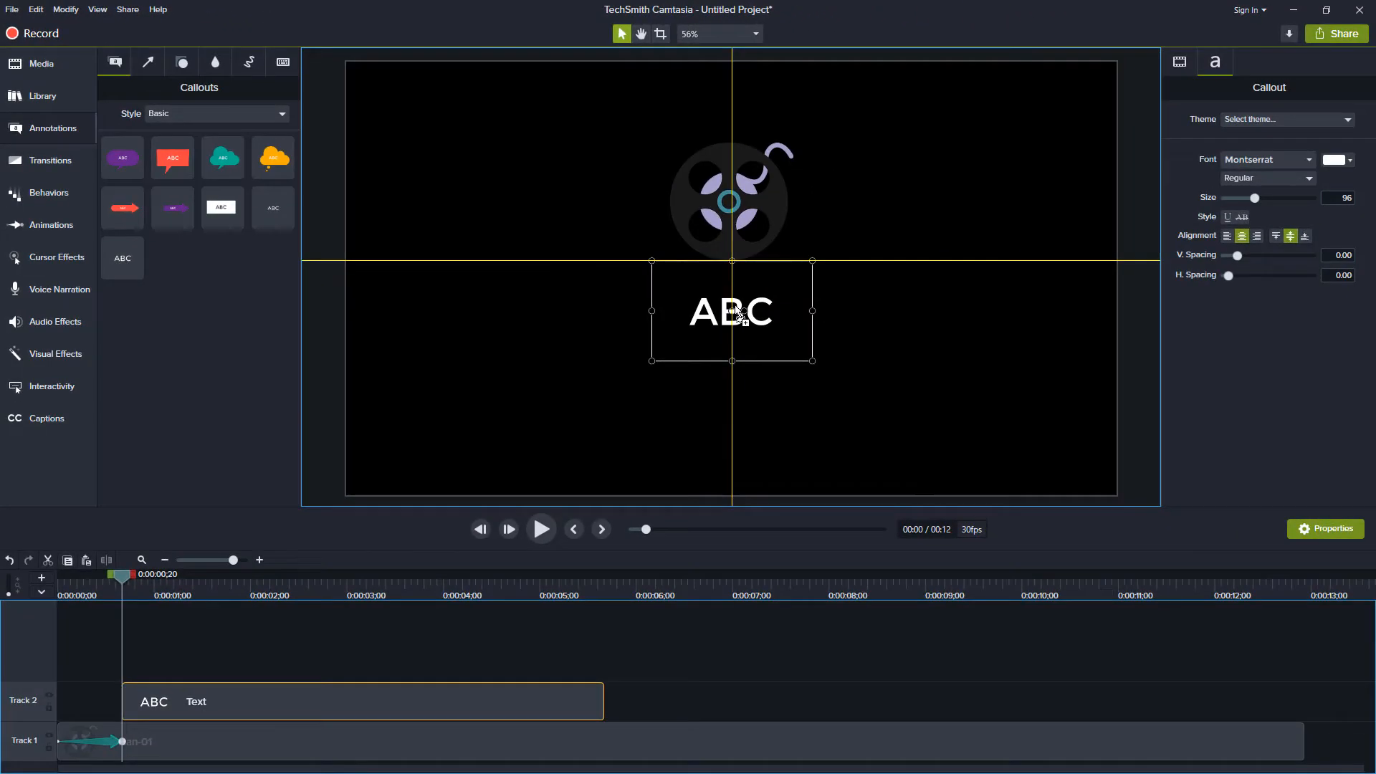
pyautogui.moveTo(739, 313); pyautogui.dragTo(731, 324)
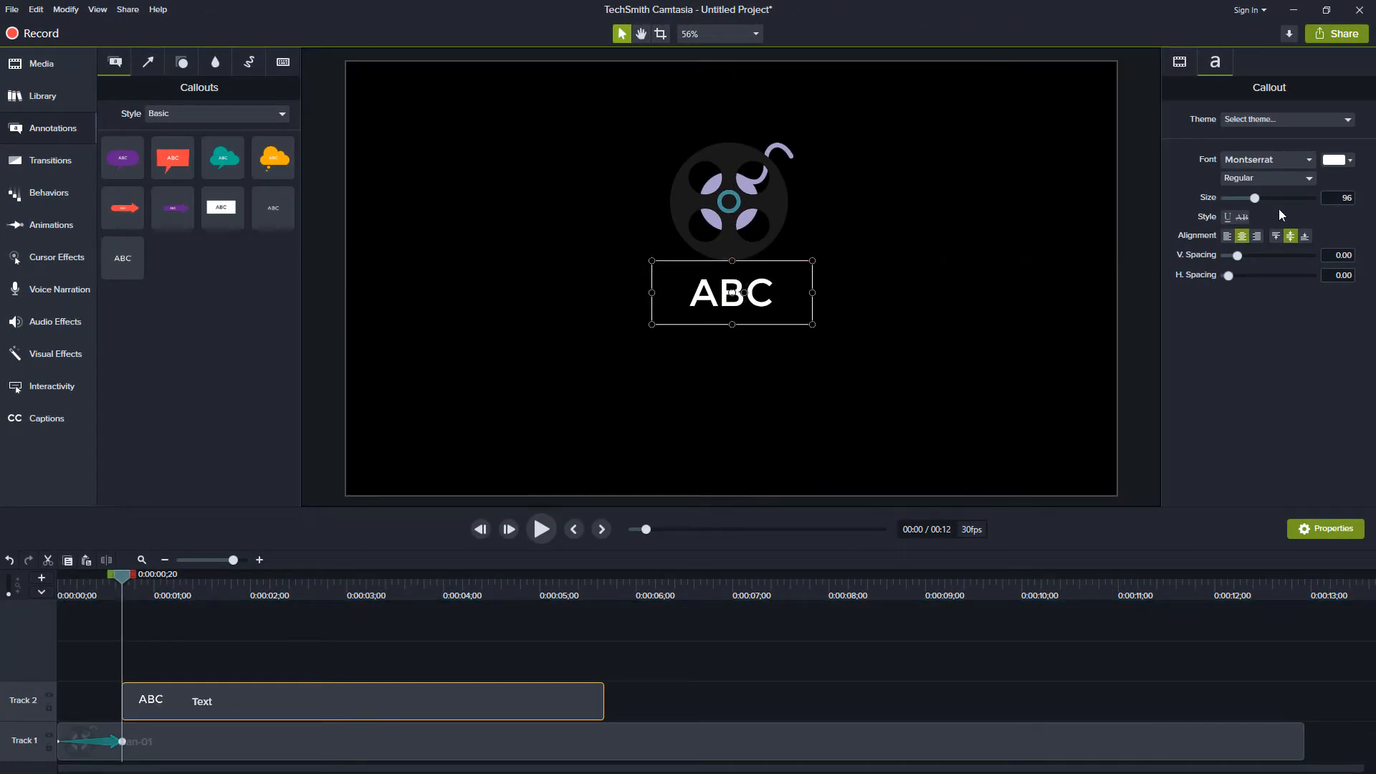
pyautogui.write('80')
pyautogui.press('Return')
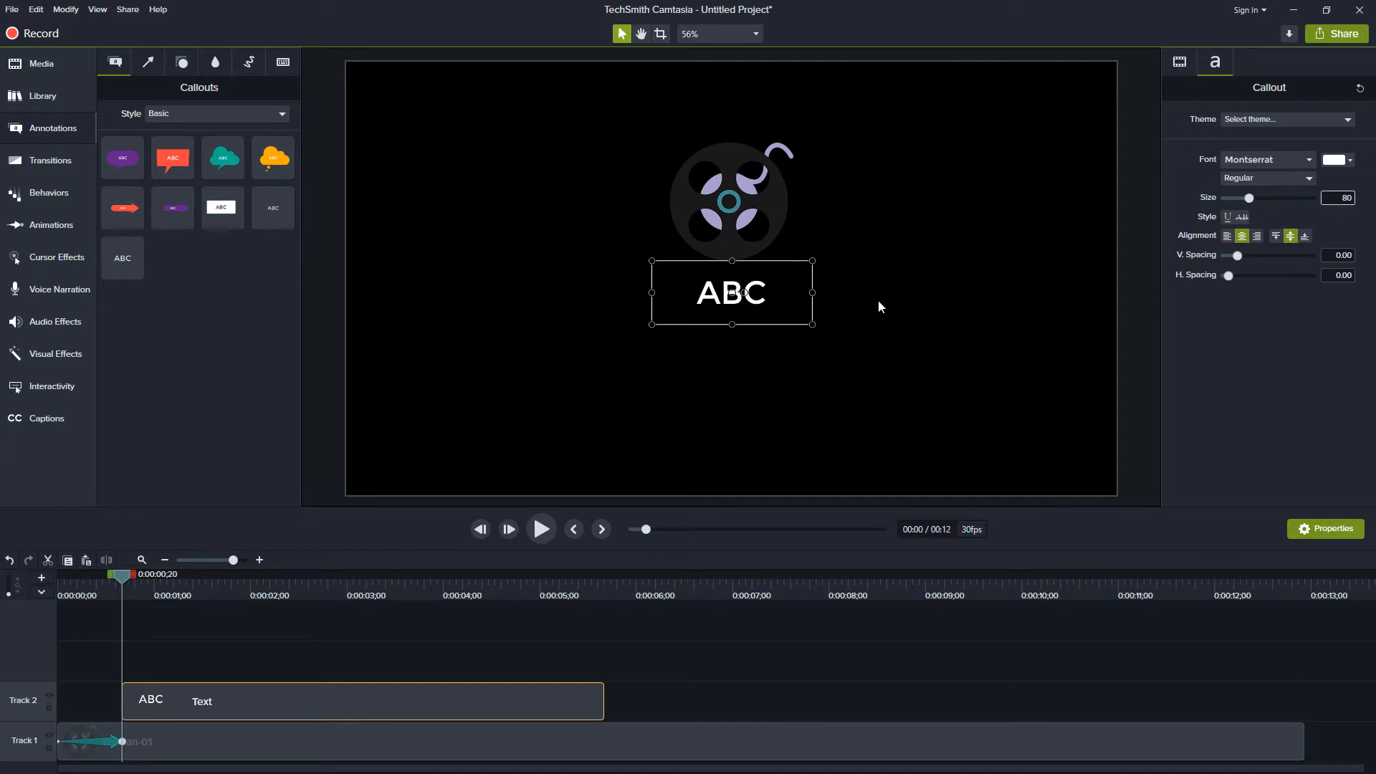
# Change the callout text to "Cam Answers", widen its box to fit one line and center it below the icon.
pyautogui.doubleClick(717, 298)
pyautogui.write('Cam Answe')
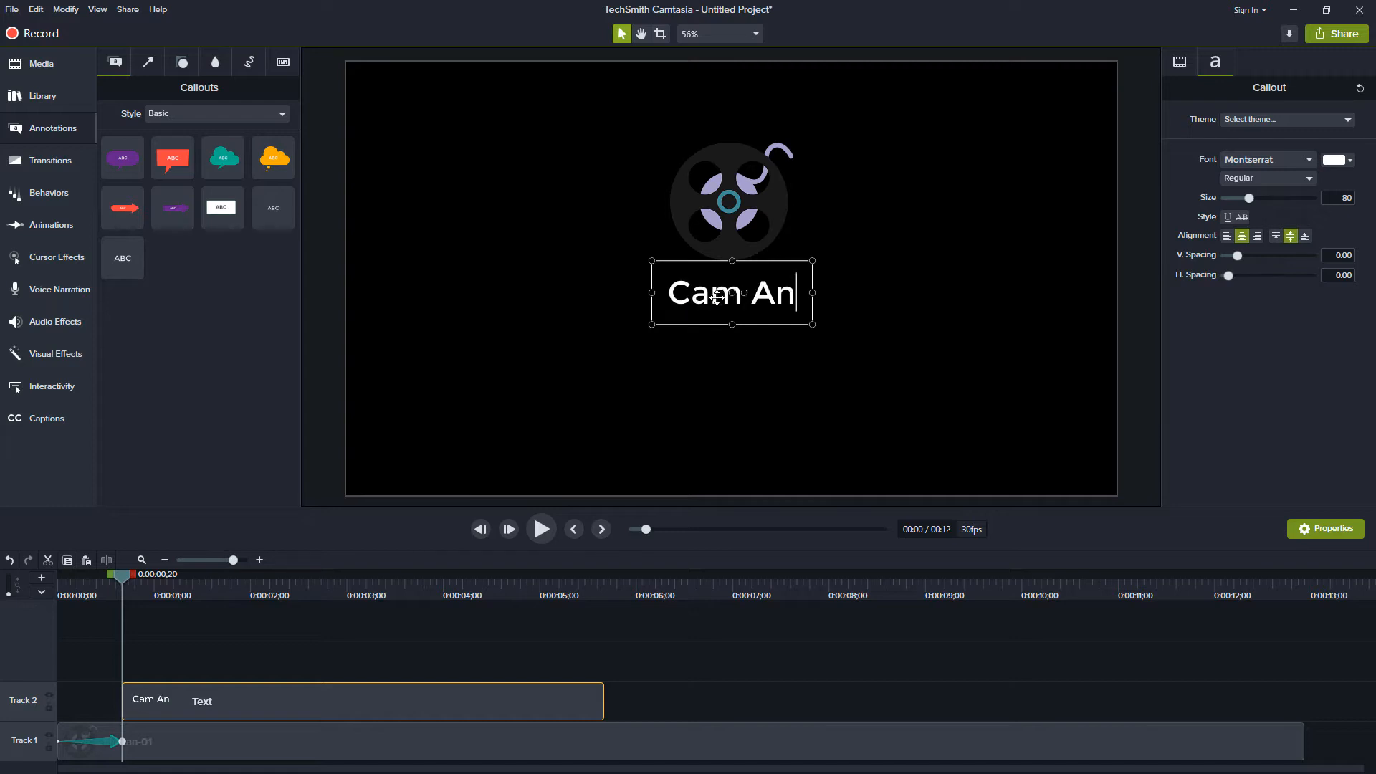
pyautogui.press('BackSpace')
pyautogui.write('wers')
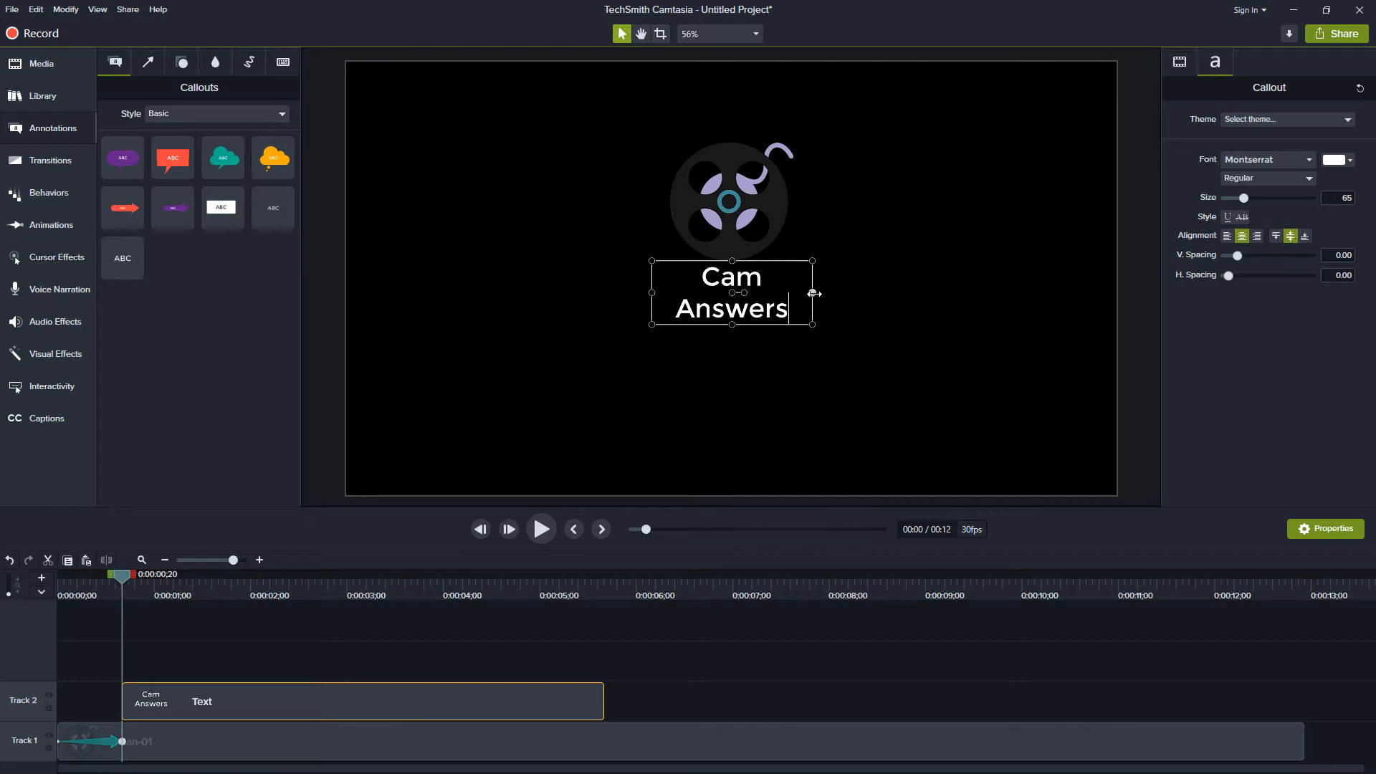
pyautogui.moveTo(814, 293); pyautogui.dragTo(921, 294)
pyautogui.moveTo(834, 298); pyautogui.dragTo(726, 281)
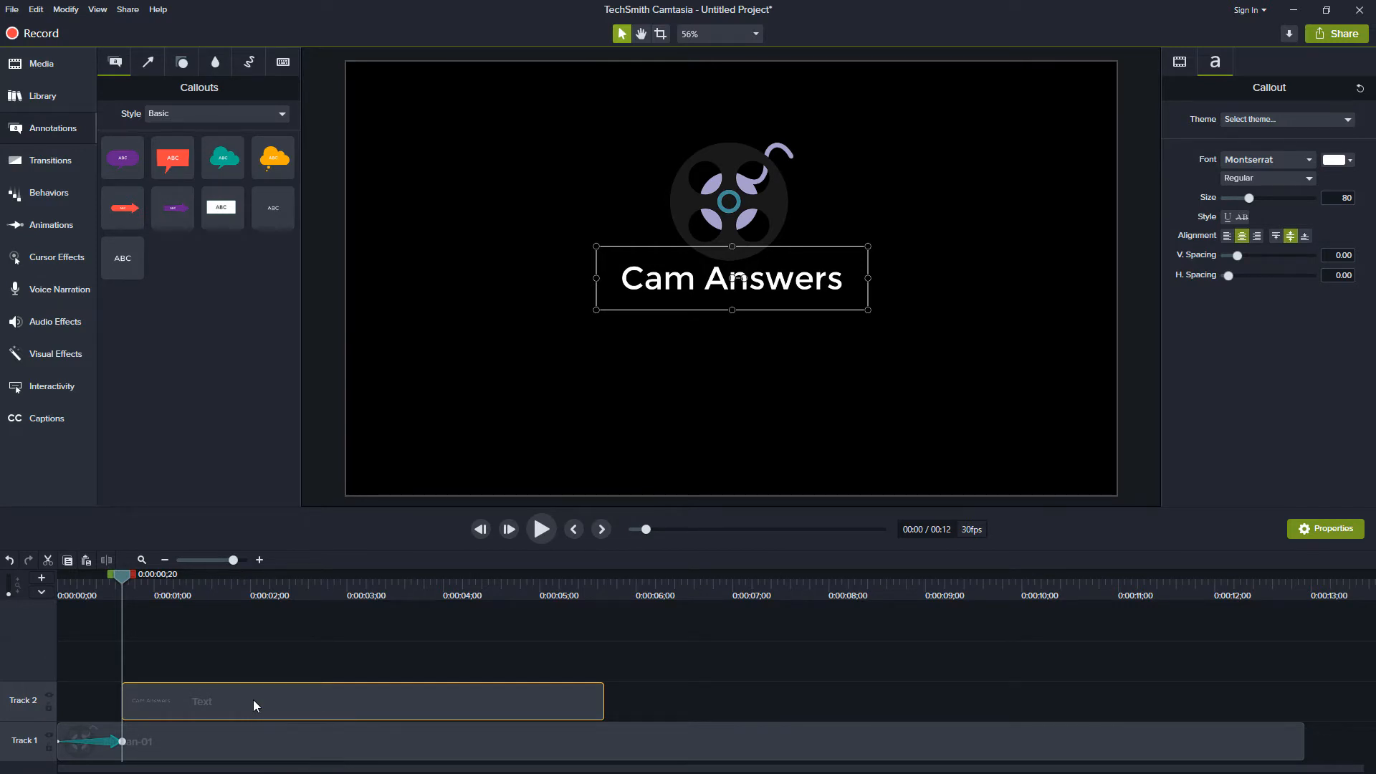
# Duplicate the "Cam Answers" callout onto Track 3 starting at 0:00:00;29, and move the copy just below the title on the canvas.
pyautogui.hotkey('ctrl', 'v')
pyautogui.moveTo(166, 668); pyautogui.dragTo(191, 668)
pyautogui.moveTo(716, 278); pyautogui.dragTo(715, 321)
pyautogui.hotkey('ctrl', 'z')
pyautogui.moveTo(335, 663); pyautogui.dragTo(338, 664)
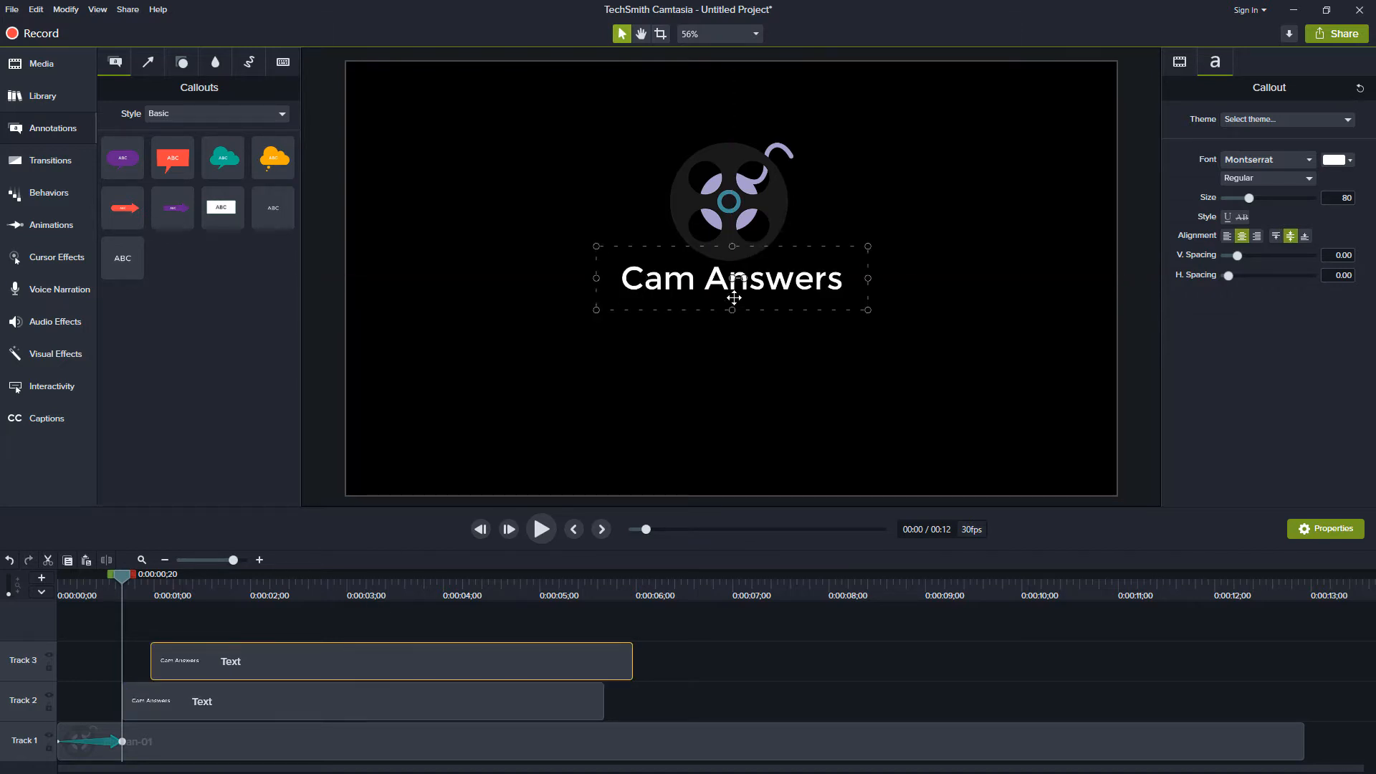
pyautogui.click(350, 592)
pyautogui.moveTo(763, 286); pyautogui.dragTo(764, 324)
# Change the copy's text to "Answering your Camtasia questions", widen its box to fit one line and center it below the title.
pyautogui.doubleClick(731, 311)
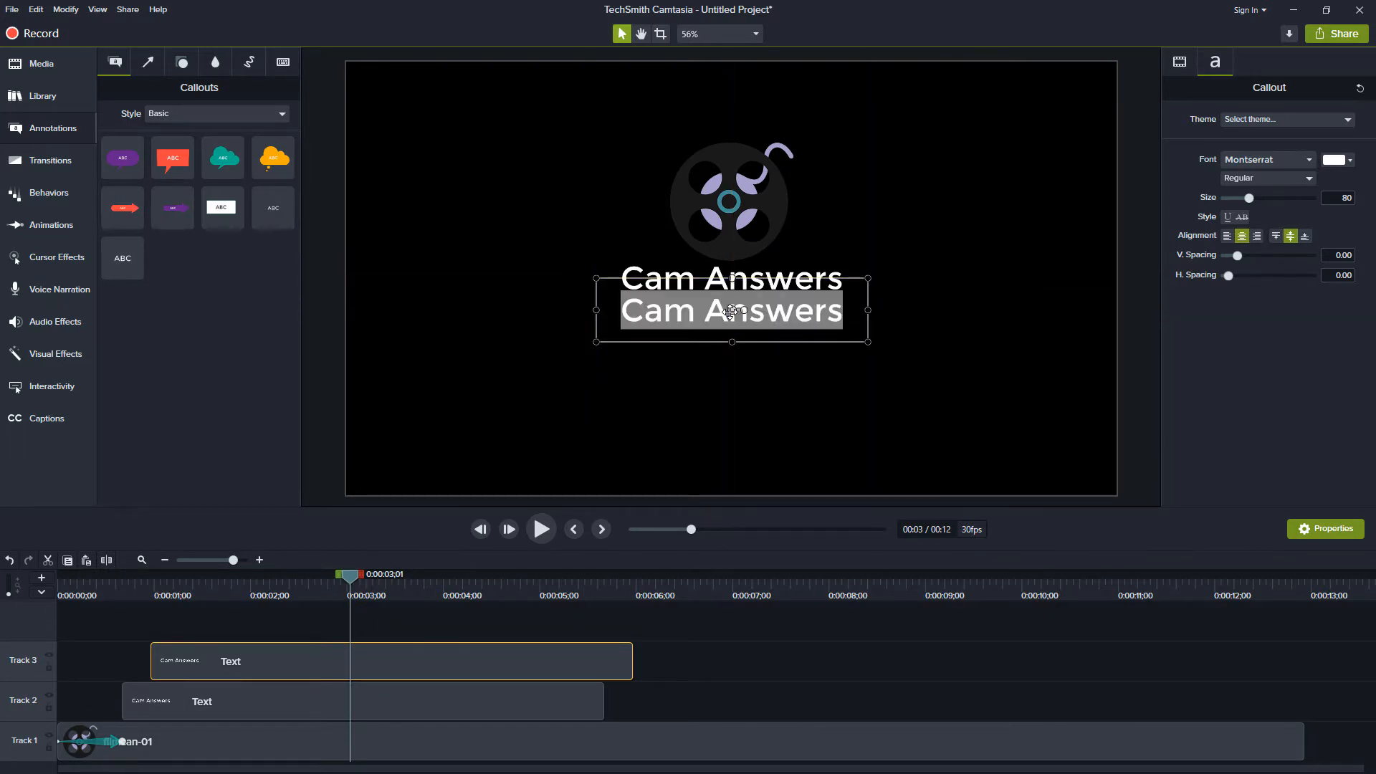
pyautogui.write('Answering your ca')
pyautogui.press('BackSpace')
pyautogui.press('BackSpace')
pyautogui.write('Camtasia questions')
pyautogui.moveTo(592, 311); pyautogui.dragTo(503, 310)
pyautogui.moveTo(870, 308); pyautogui.dragTo(1037, 309)
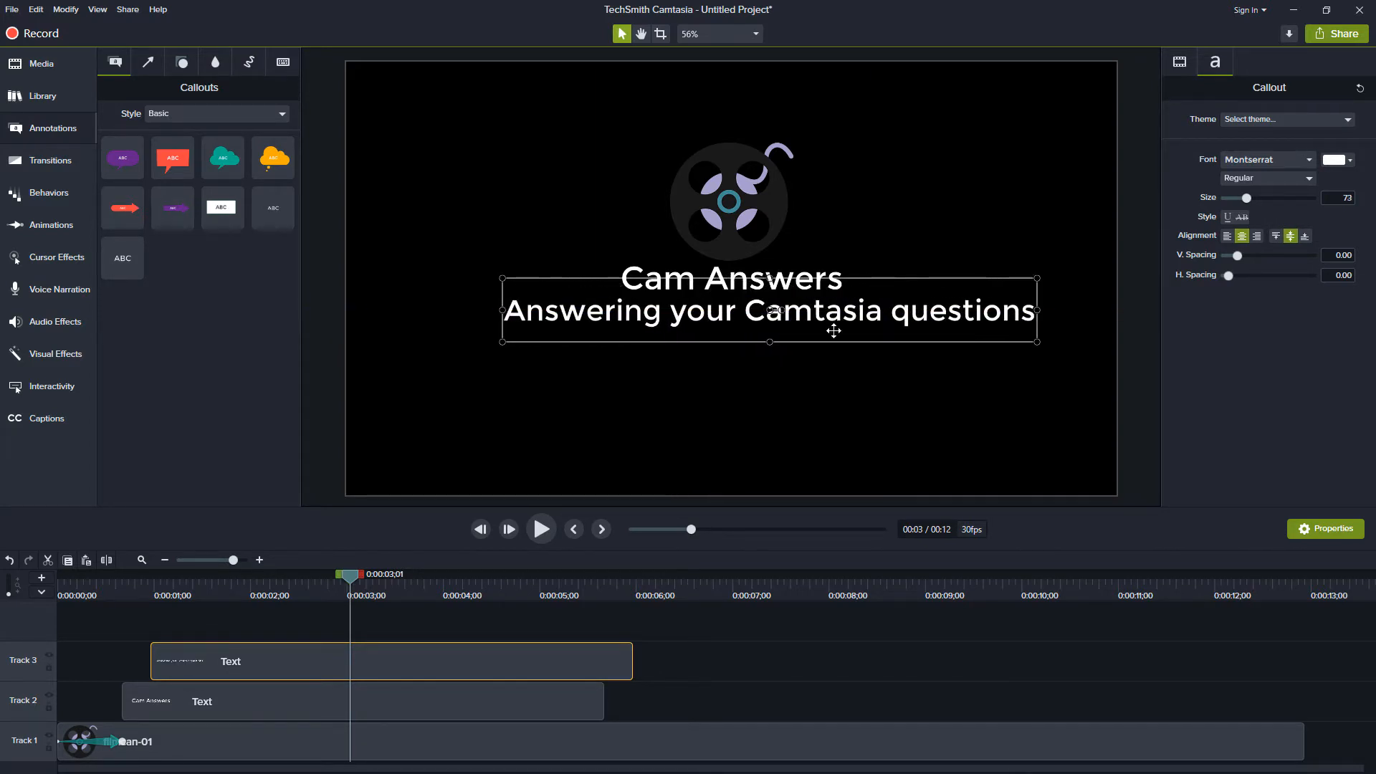
pyautogui.moveTo(777, 310); pyautogui.dragTo(787, 318)
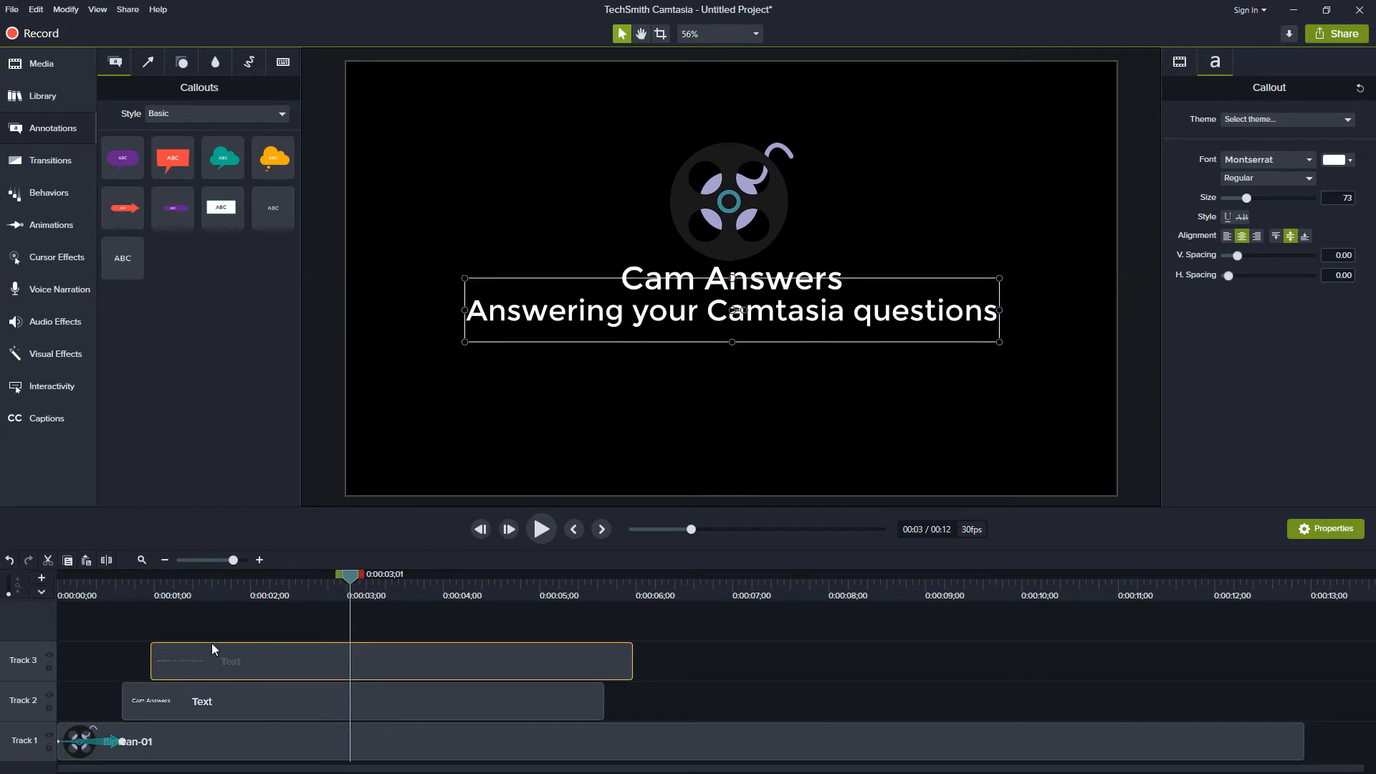
# Select both text callouts and add a custom animation to them at about 0:00:02;11.
pyautogui.moveTo(144, 586); pyautogui.dragTo(152, 588)
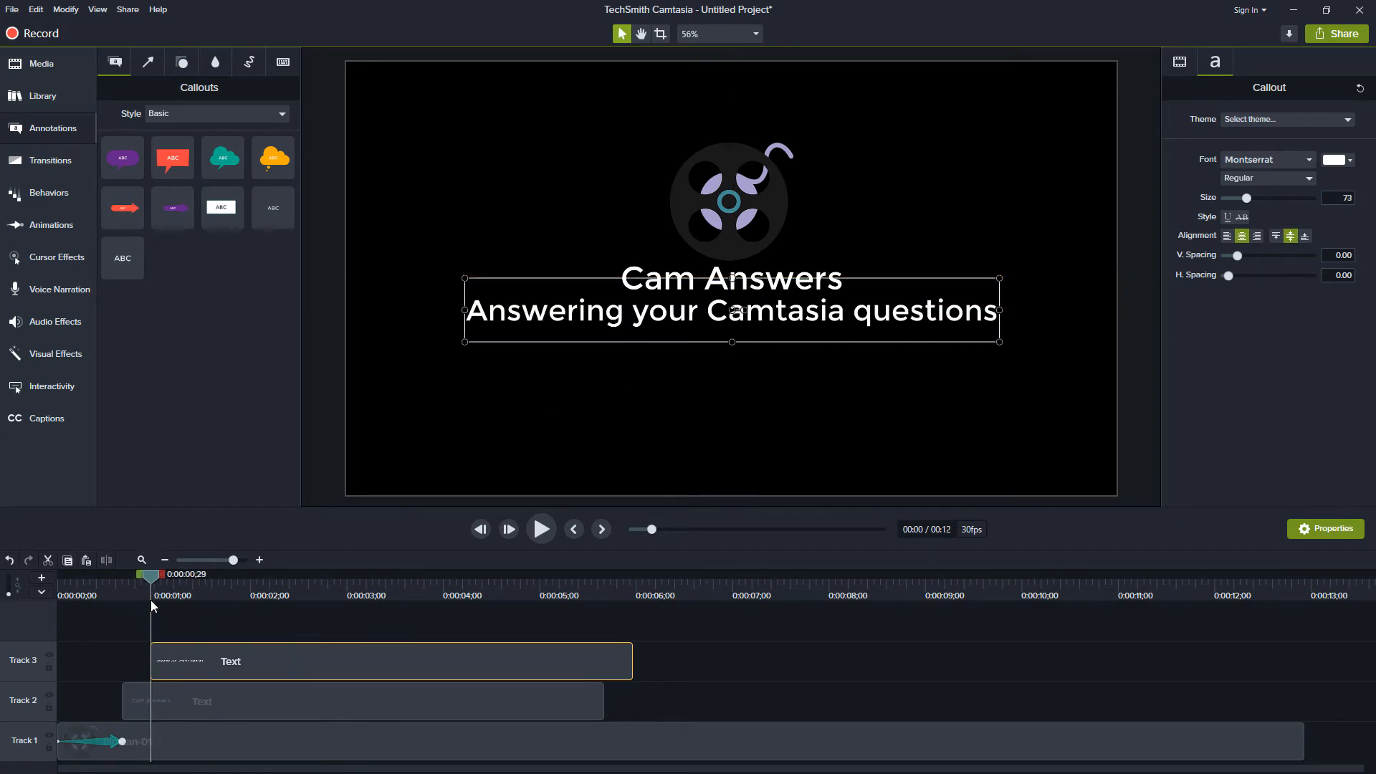
pyautogui.click(137, 697)
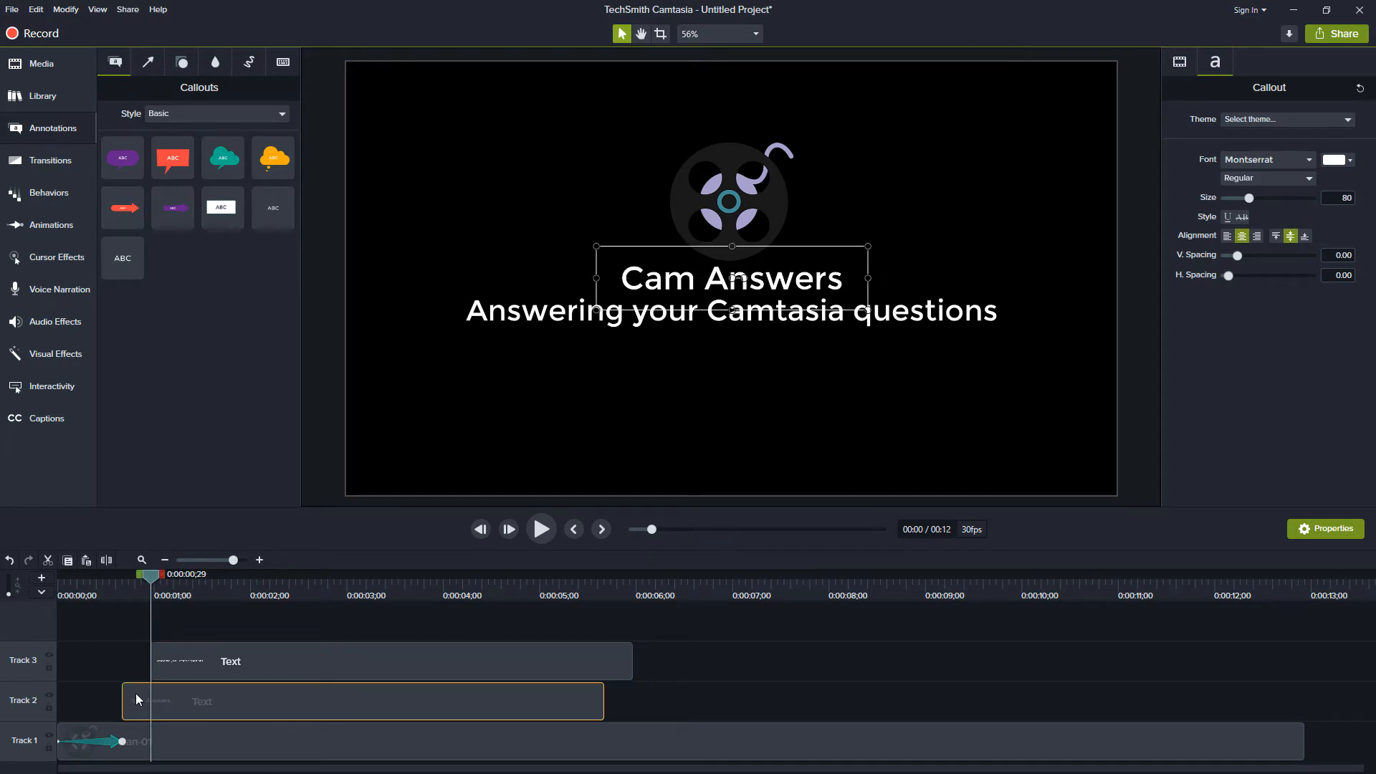
pyautogui.moveTo(148, 578); pyautogui.dragTo(220, 577)
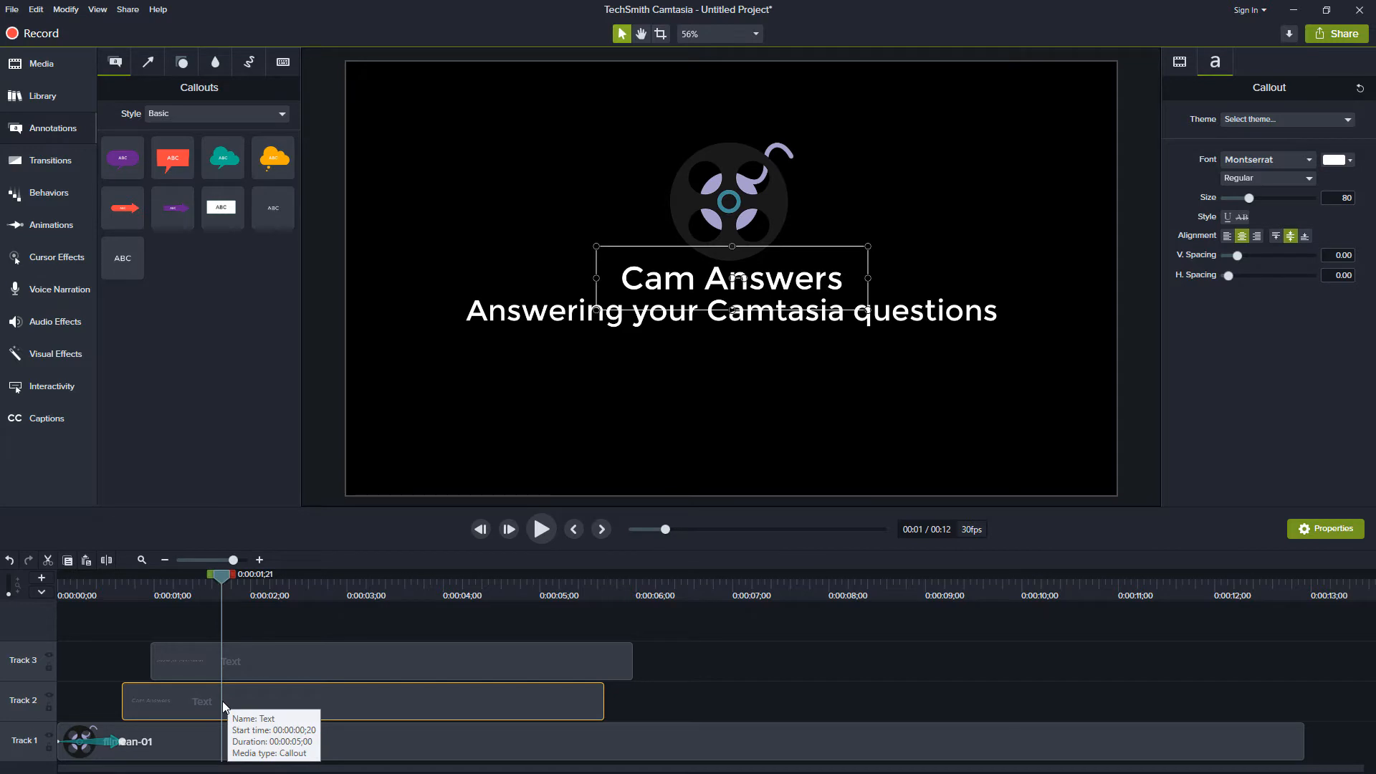
pyautogui.moveTo(220, 577); pyautogui.dragTo(278, 705)
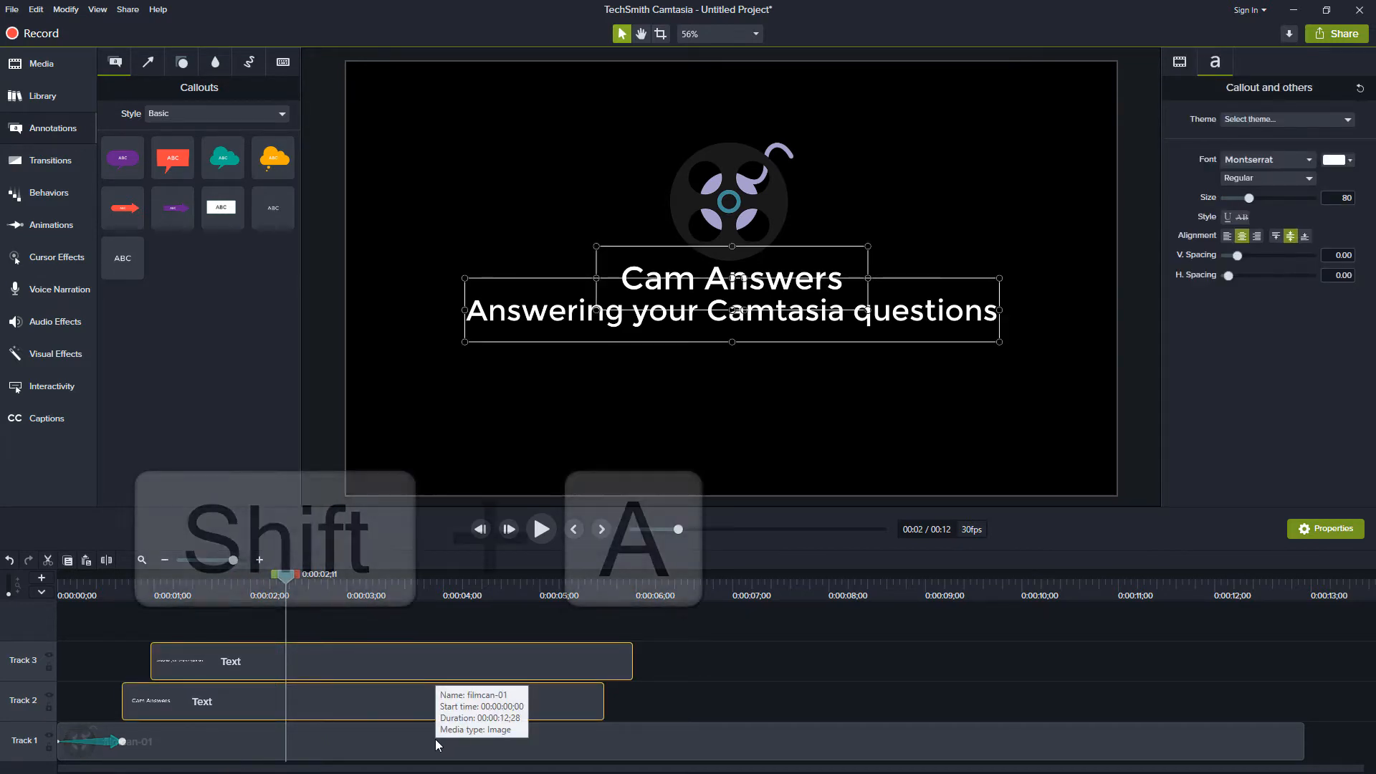
pyautogui.hotkey('shift', 'a')
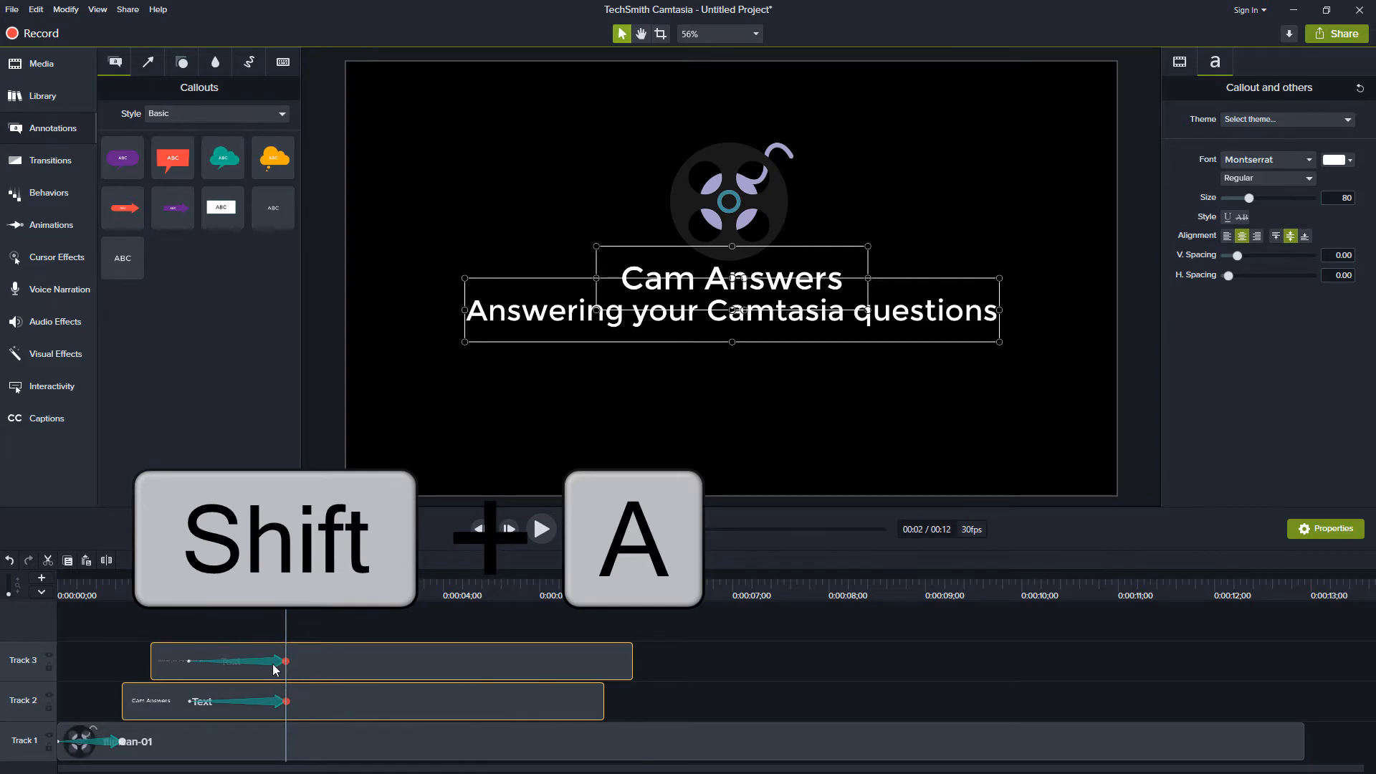
# Move the title's animation to its clip's start, shift the subtitle's animation earlier, and shorten both to about 20 frames.
pyautogui.moveTo(251, 705); pyautogui.dragTo(190, 701)
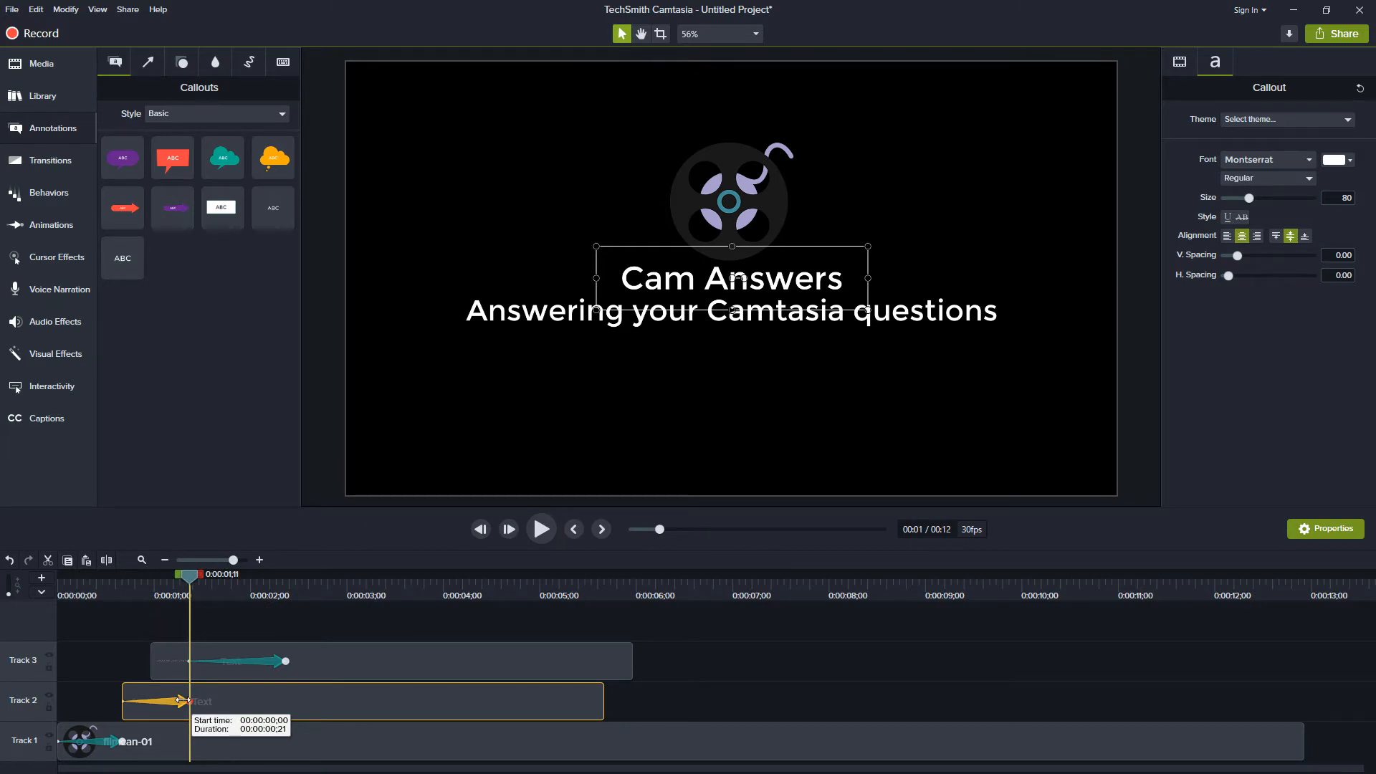
pyautogui.moveTo(286, 660); pyautogui.dragTo(257, 662)
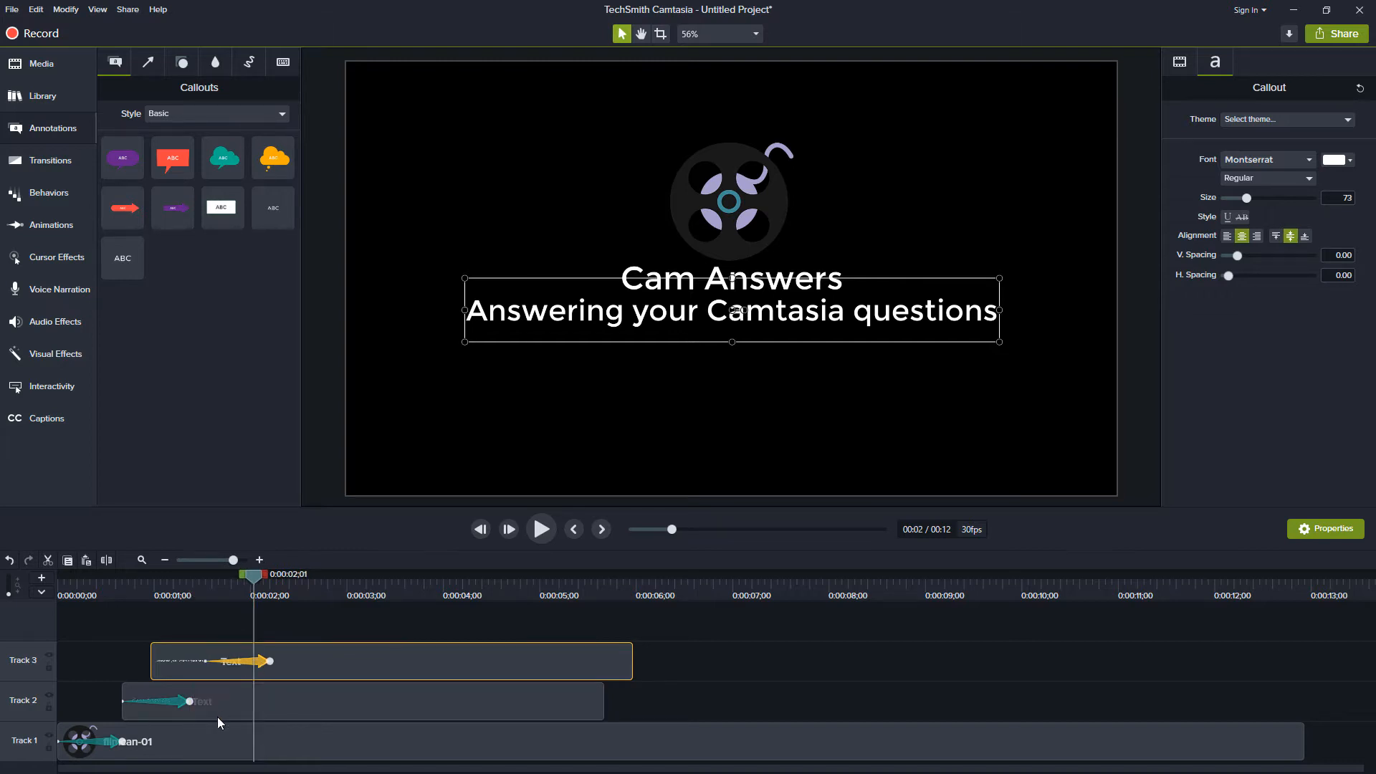
pyautogui.click(189, 701)
pyautogui.moveTo(190, 701); pyautogui.dragTo(187, 701)
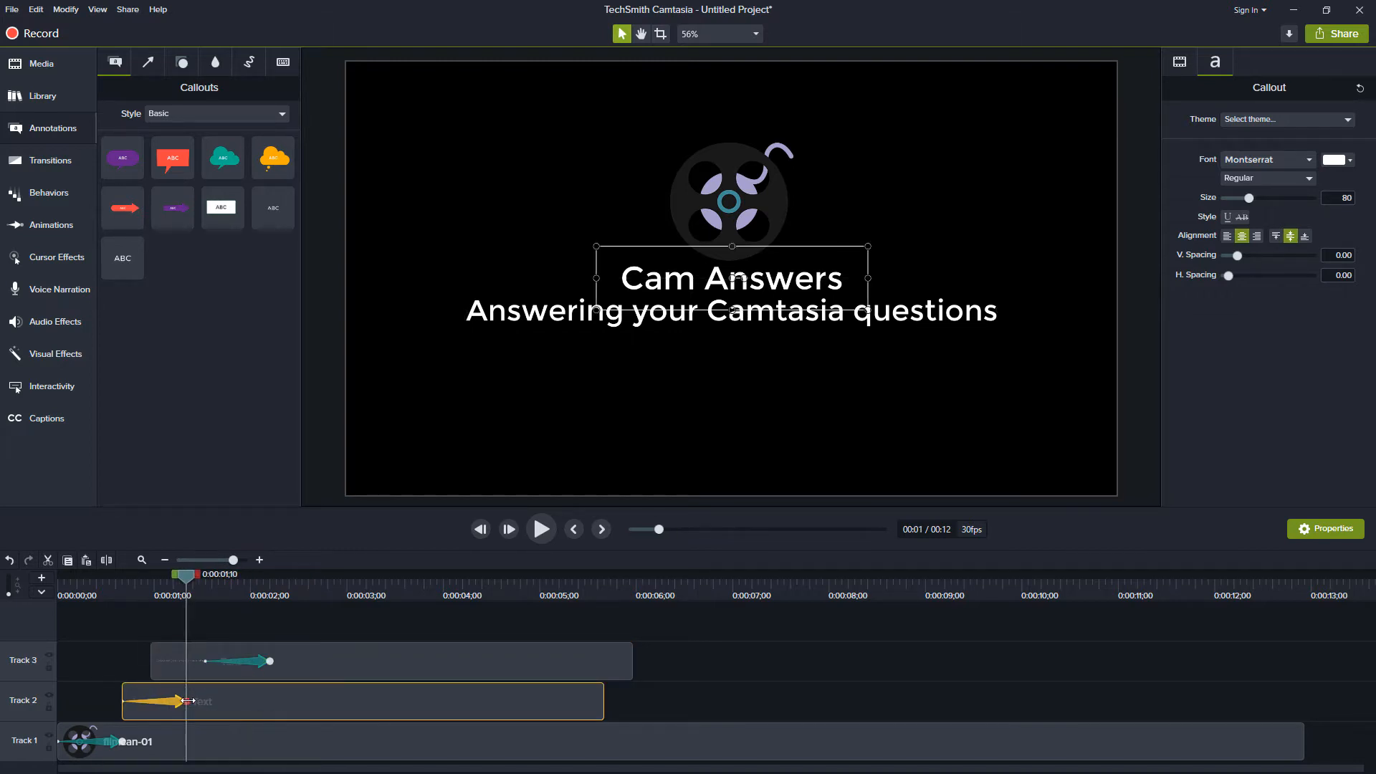
pyautogui.moveTo(245, 664); pyautogui.dragTo(234, 660)
# Play the timeline from the beginning to check the animation timing.
pyautogui.moveTo(105, 593); pyautogui.dragTo(36, 587)
pyautogui.press('space')
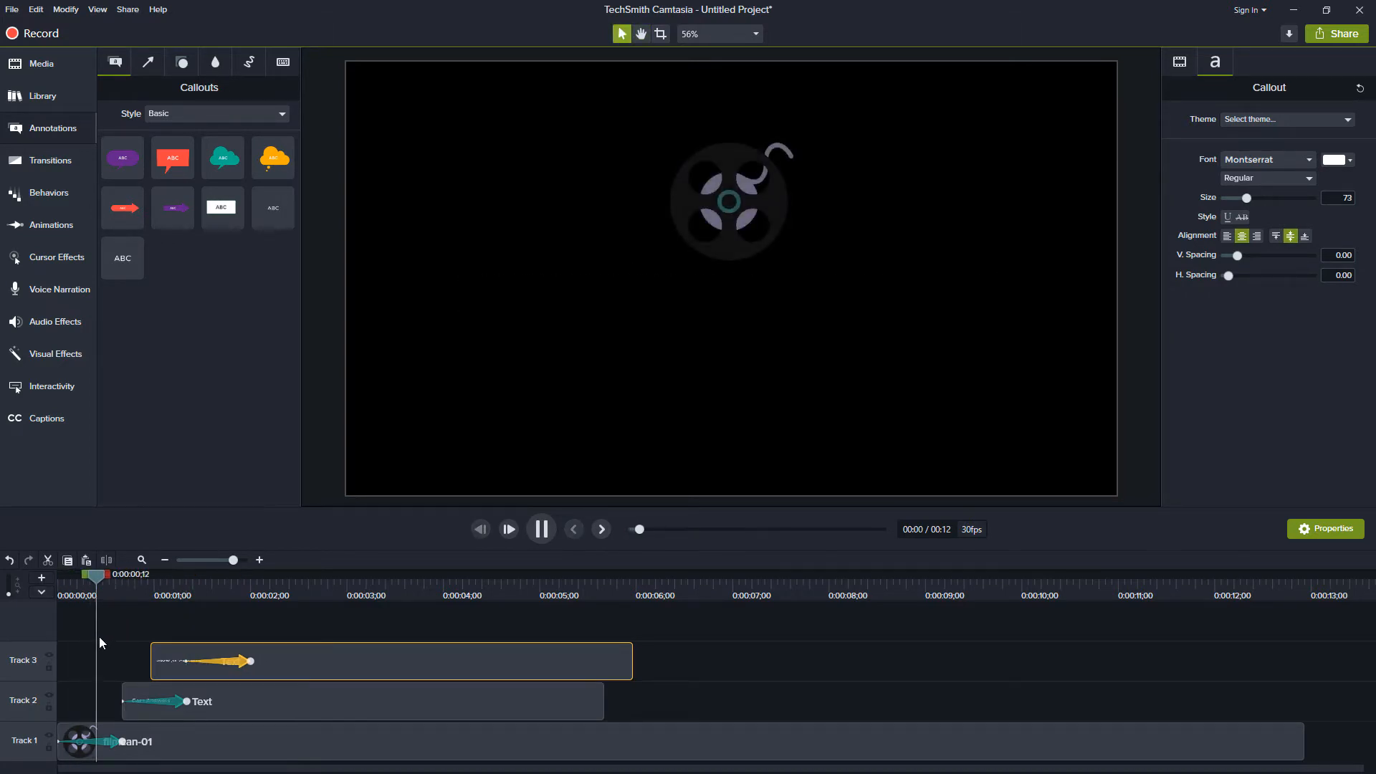
pyautogui.press('space')
# Set the opacity to 0% at the first frame of both text callouts, at 0:00:00;20 and 0:00:00;29.
pyautogui.moveTo(192, 595); pyautogui.dragTo(128, 587)
pyautogui.click(243, 701)
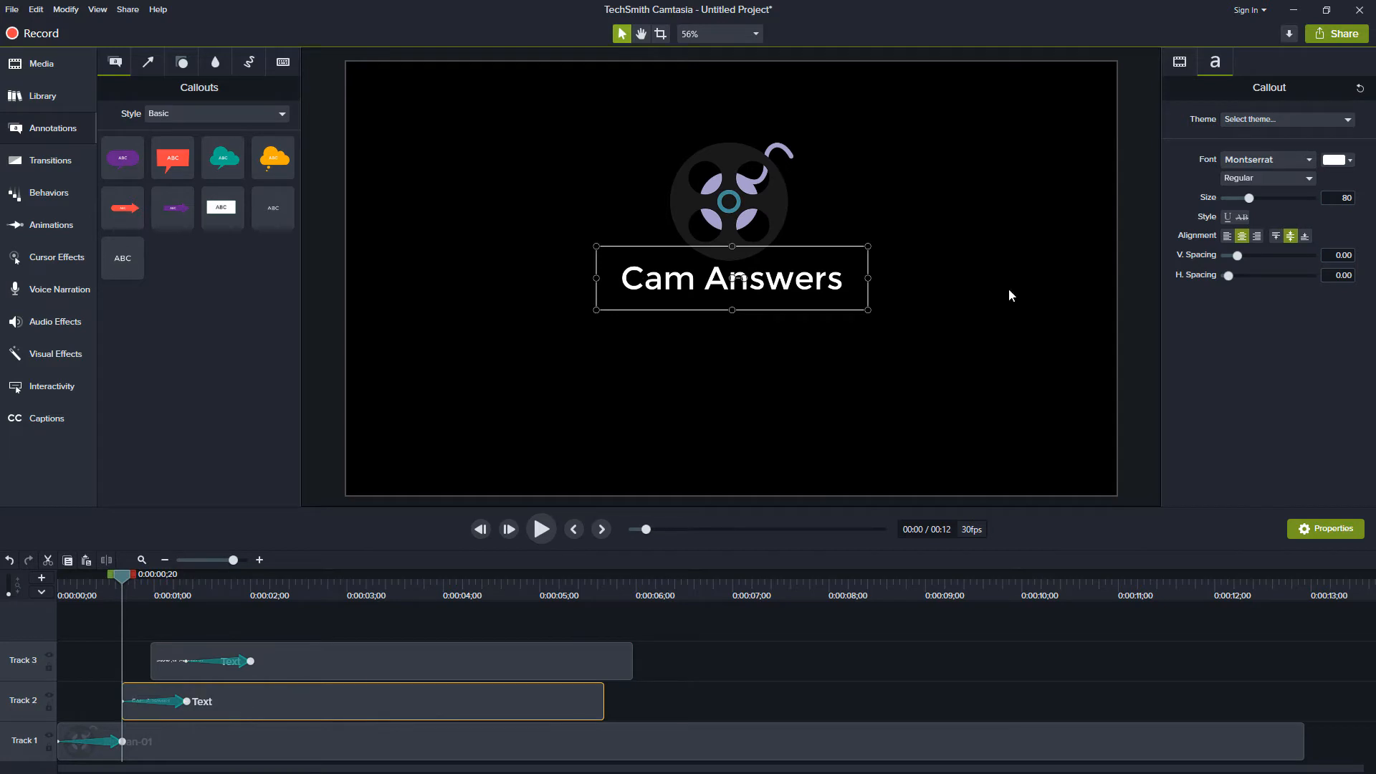
pyautogui.click(1180, 62)
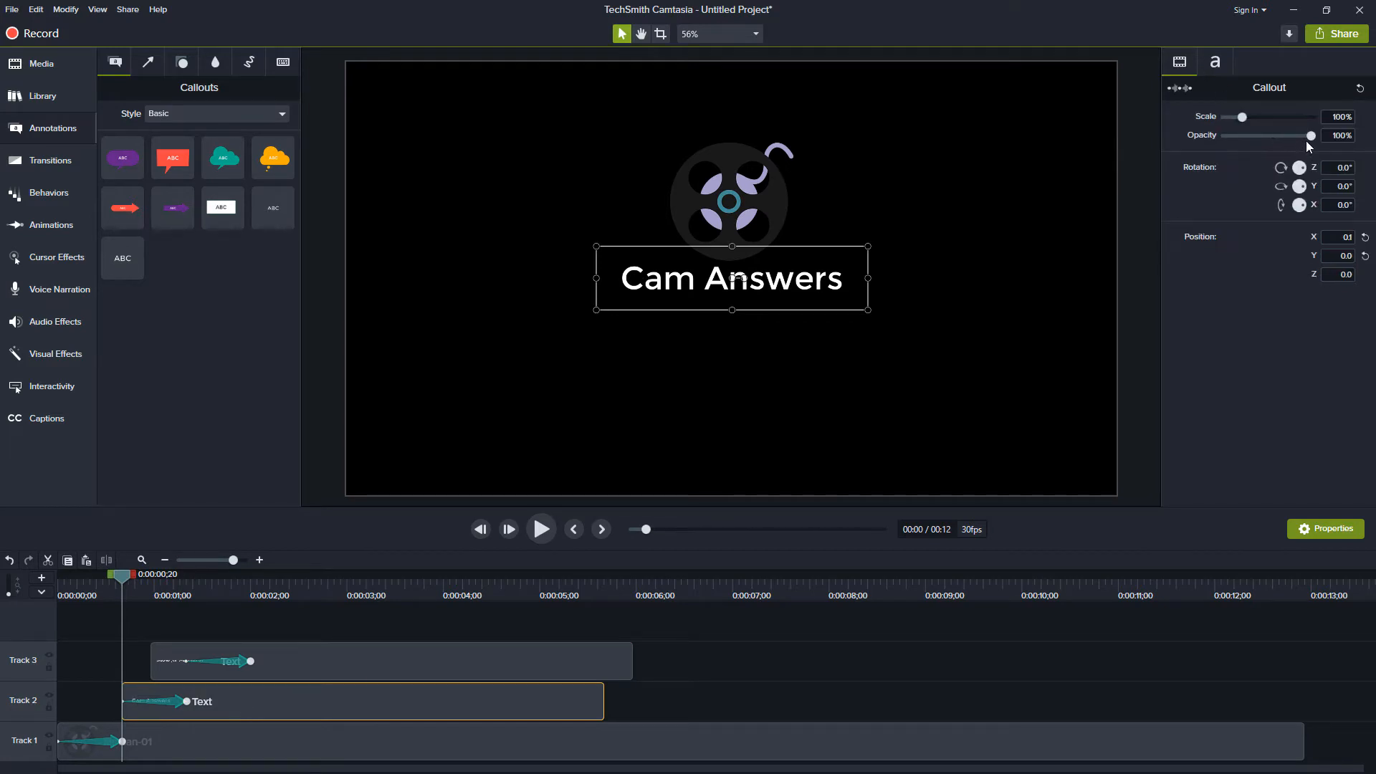
pyautogui.moveTo(1310, 136); pyautogui.dragTo(1222, 136)
pyautogui.click(178, 651)
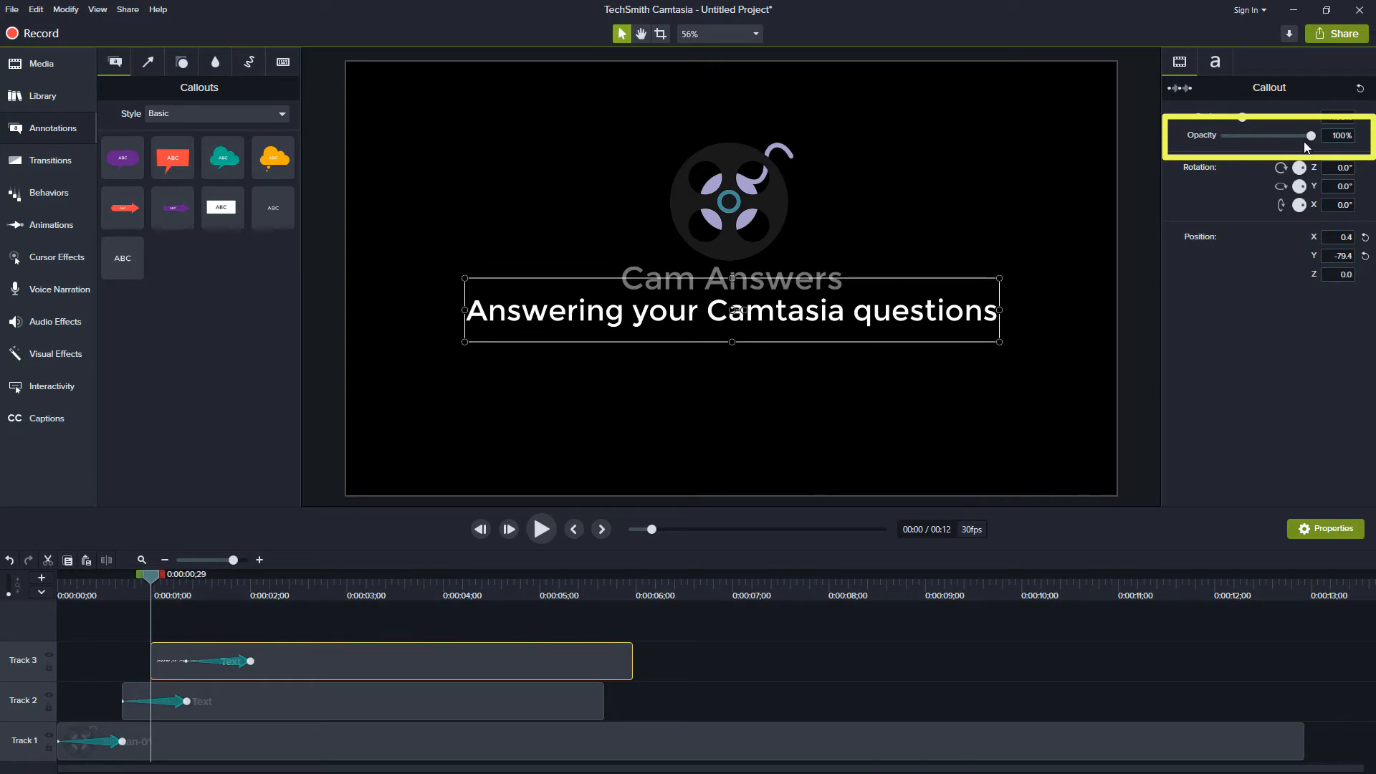
pyautogui.moveTo(1312, 136); pyautogui.dragTo(1223, 136)
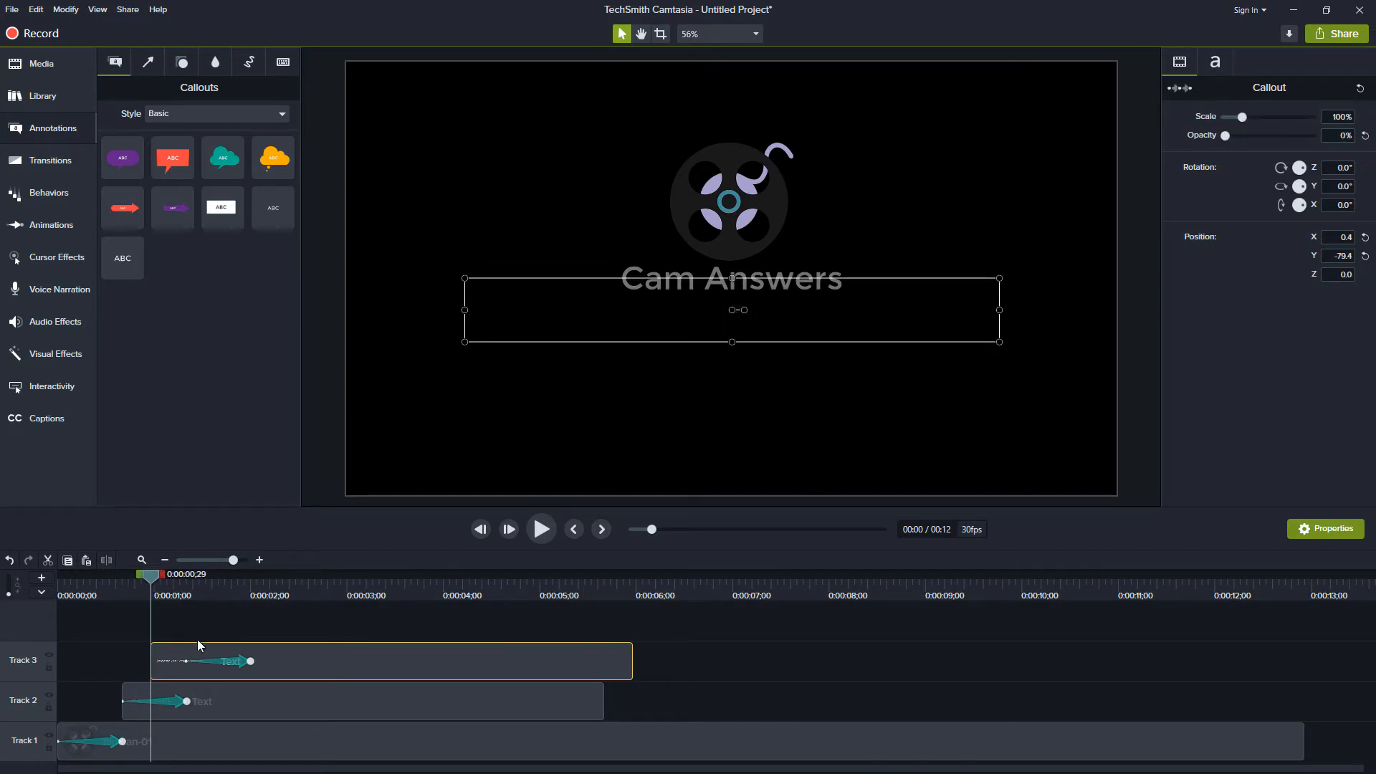
# Delay the subtitle clip so it starts at 0:00:01;04, playing from the beginning to check the timing.
pyautogui.click(243, 662)
pyautogui.moveTo(189, 671); pyautogui.dragTo(216, 666)
pyautogui.moveTo(120, 594); pyautogui.dragTo(37, 600)
pyautogui.press('space')
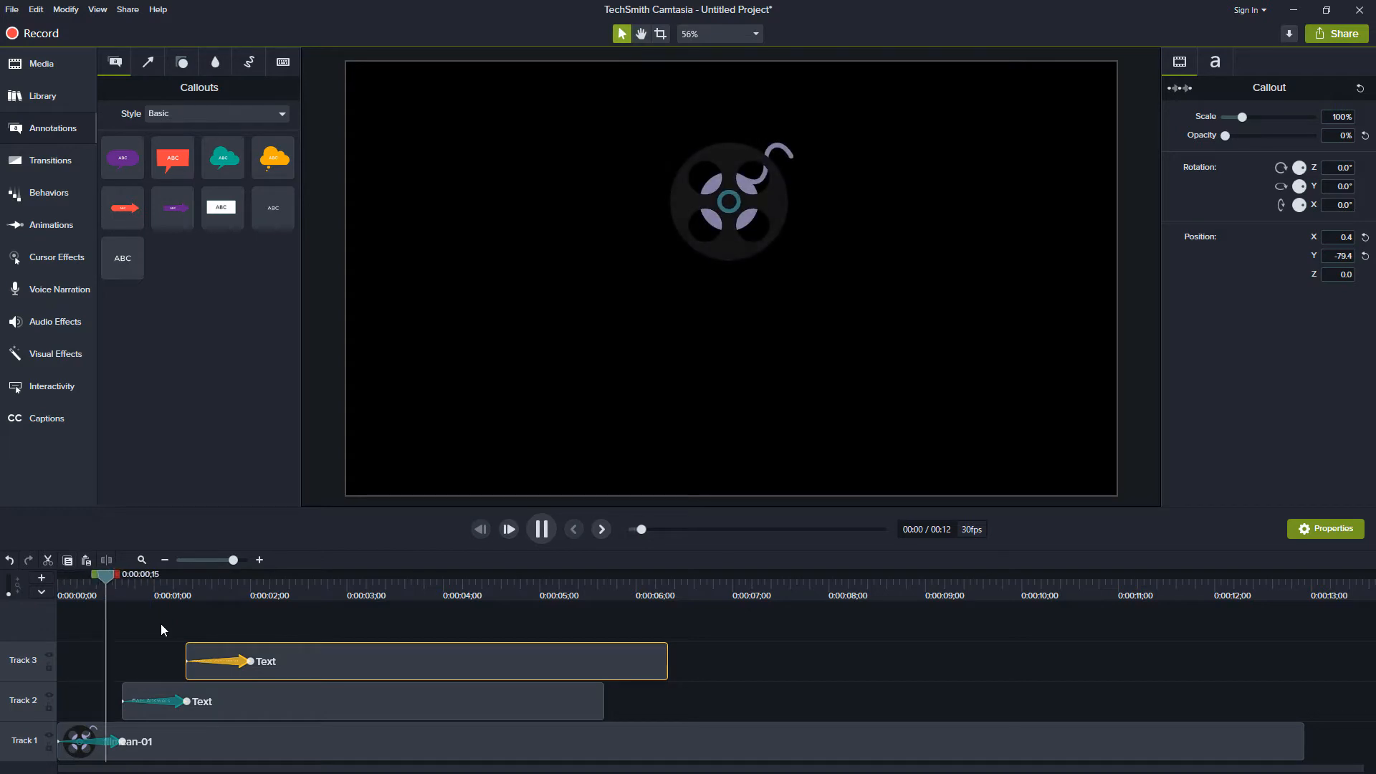
pyautogui.press('space')
pyautogui.moveTo(339, 662); pyautogui.dragTo(324, 663)
pyautogui.moveTo(198, 582)
pyautogui.mouseDown()
pyautogui.moveTo(166, 587)
pyautogui.moveTo(183, 599)
pyautogui.mouseUp()
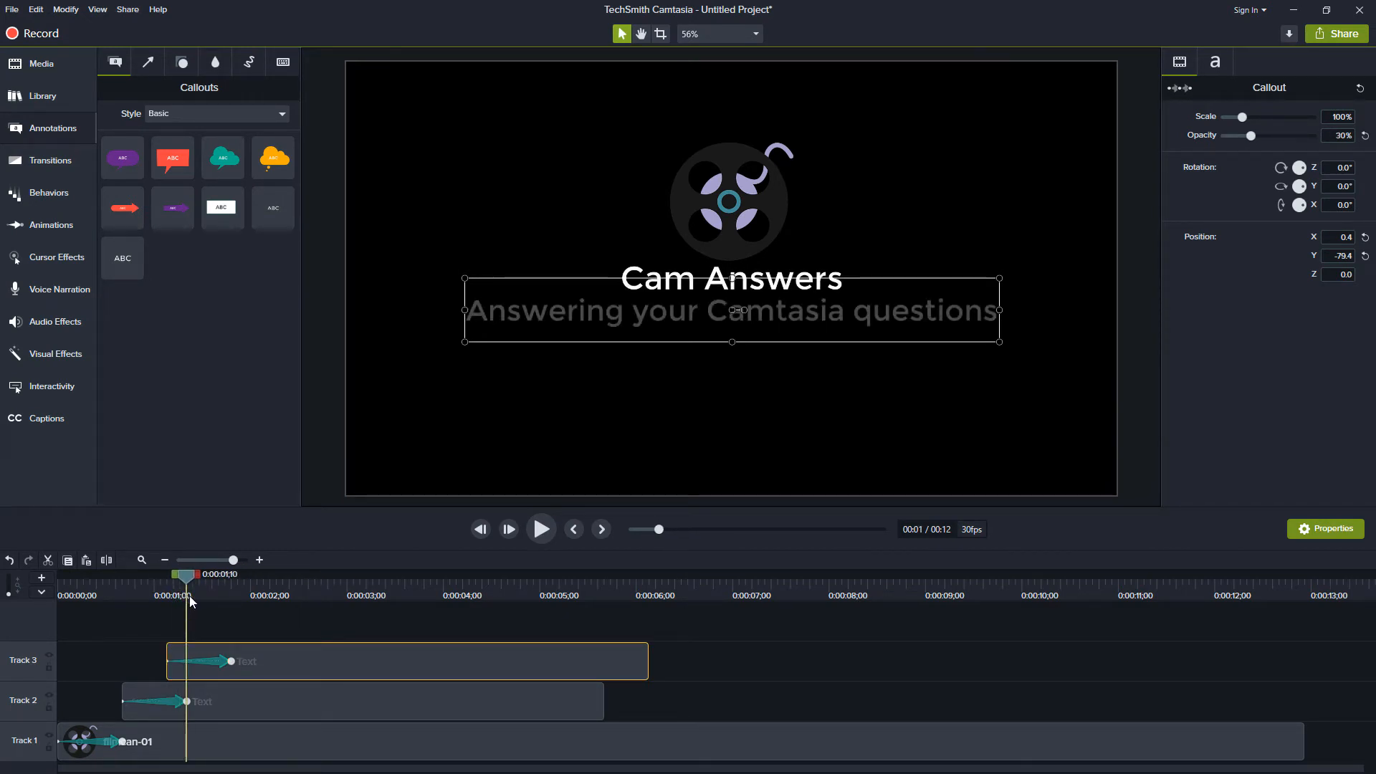
# Add a custom animation to both text callouts at 0:00:03;20 and move them down together until the title's Y is -60.7.
pyautogui.moveTo(187, 575); pyautogui.dragTo(353, 599)
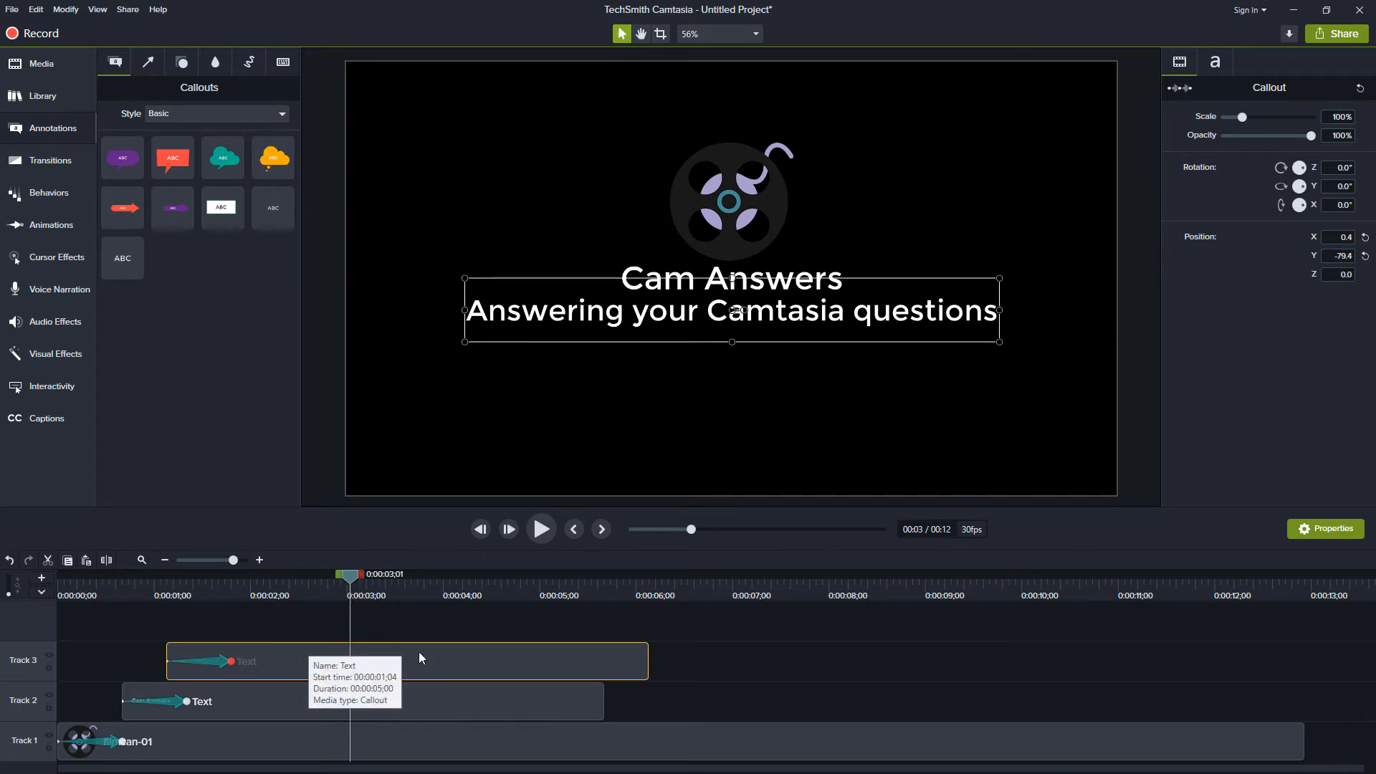
pyautogui.moveTo(352, 581); pyautogui.dragTo(430, 706)
pyautogui.hotkey('shift', 'a')
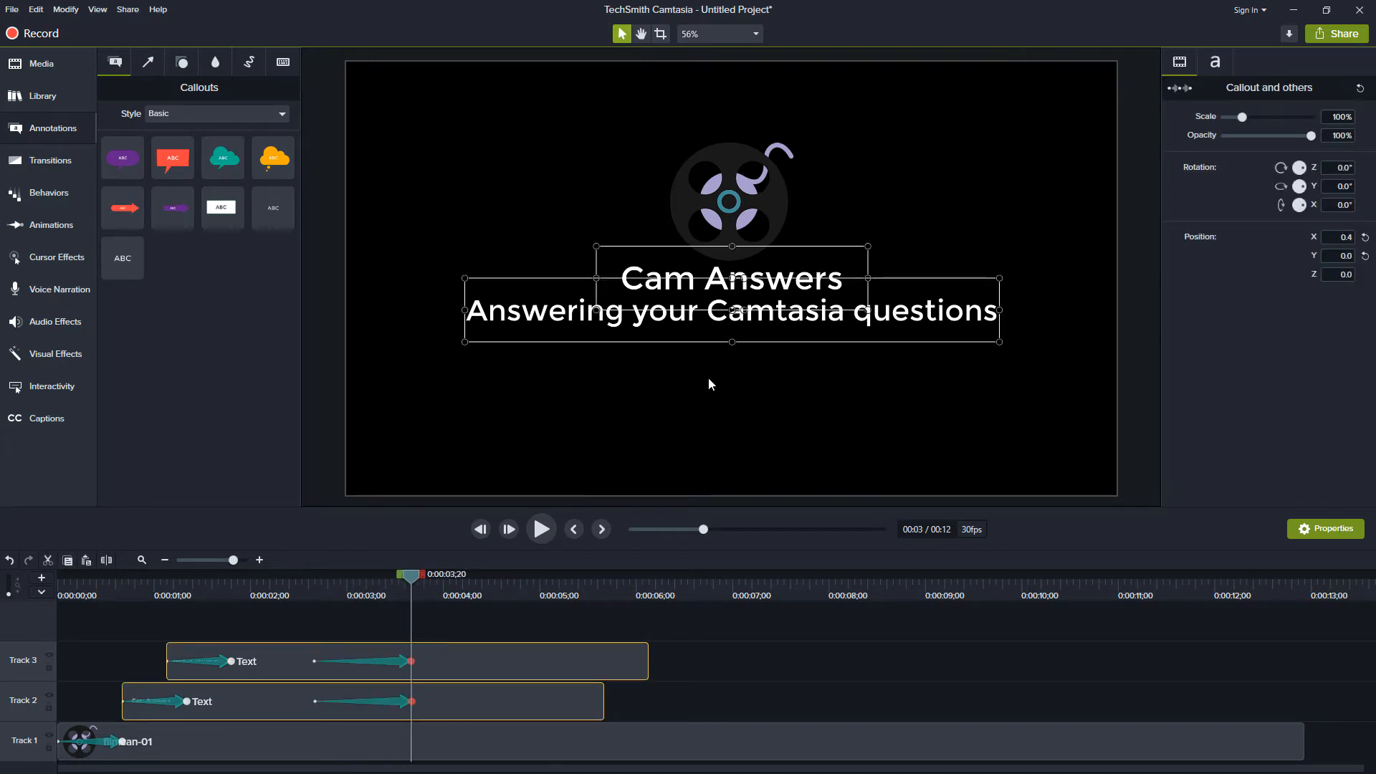
pyautogui.moveTo(729, 330); pyautogui.dragTo(726, 348)
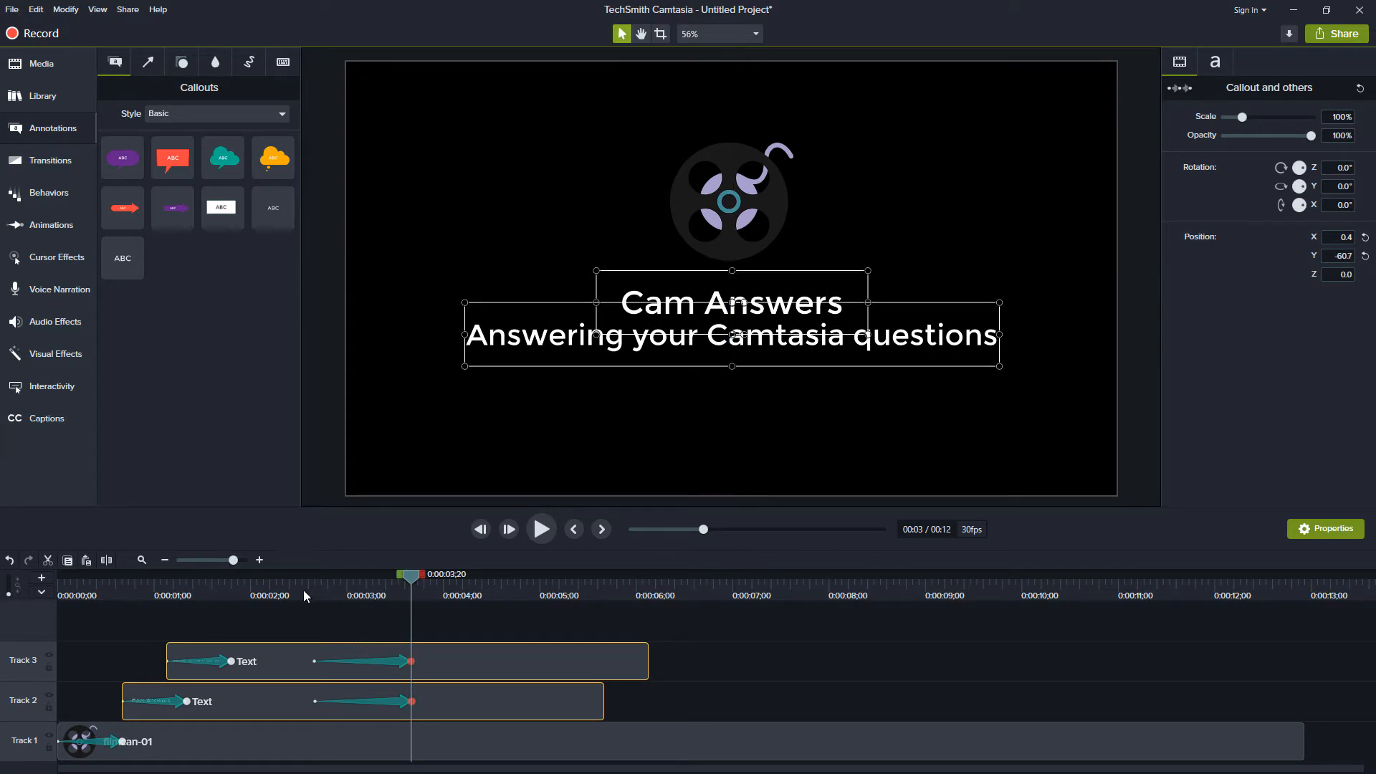
# Make both texts' second animations run from about 0:00:02;00 to 0:00:02;20 and play from the beginning to check them.
pyautogui.moveTo(411, 661); pyautogui.dragTo(292, 676)
pyautogui.moveTo(370, 702); pyautogui.dragTo(307, 706)
pyautogui.click(56, 594)
pyautogui.press('space')
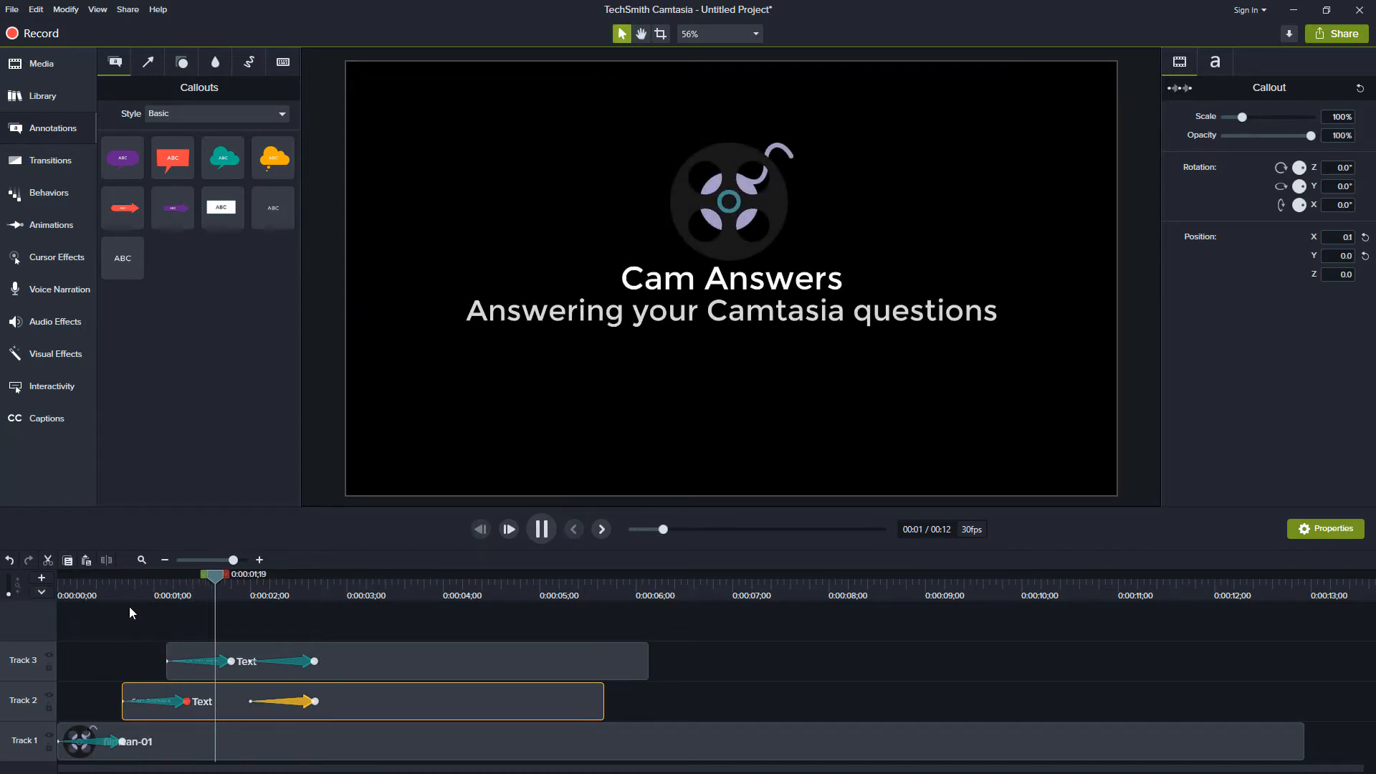
pyautogui.press('space')
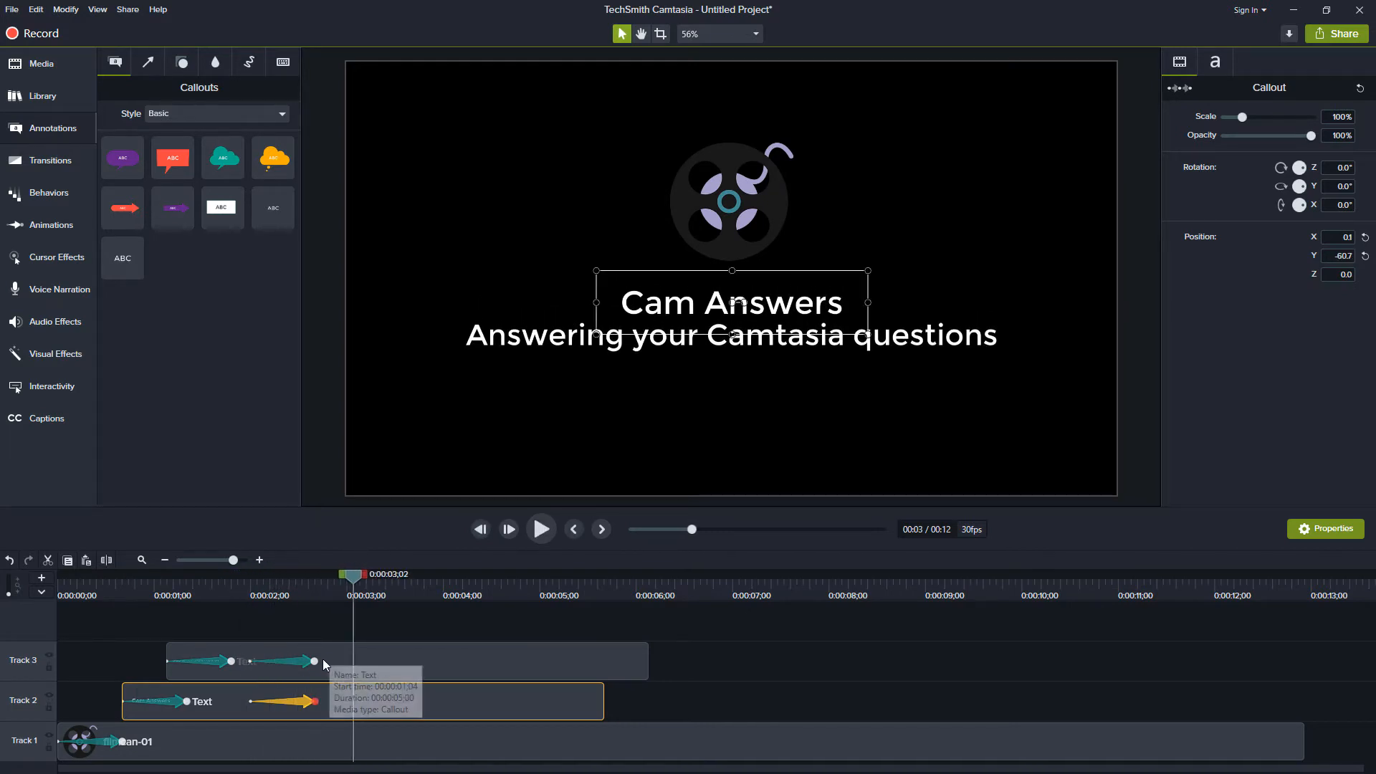
# Extend both second animations to 0:00:02;27, raise the two callouts until the title's Y is -36.0, and preview the move.
pyautogui.moveTo(314, 661); pyautogui.dragTo(337, 702)
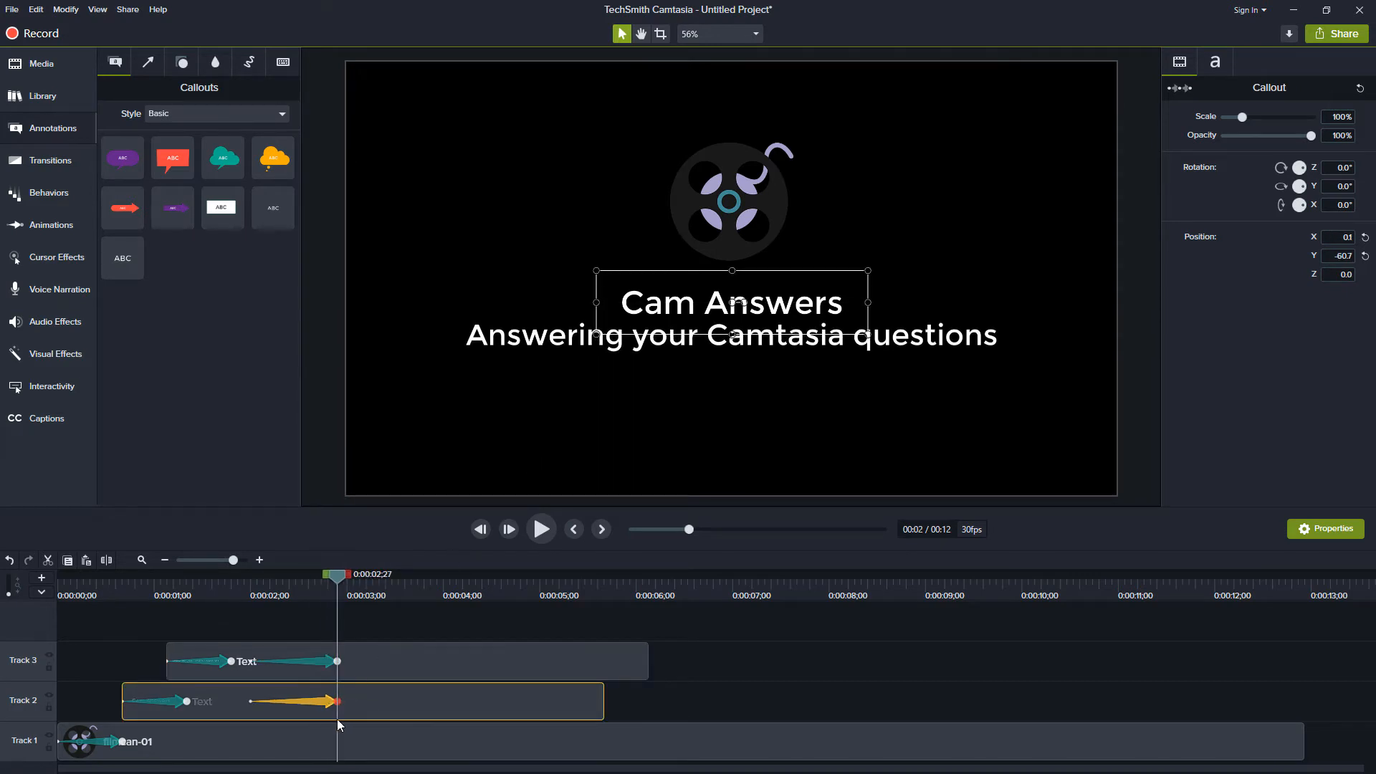
pyautogui.moveTo(386, 642); pyautogui.dragTo(385, 694)
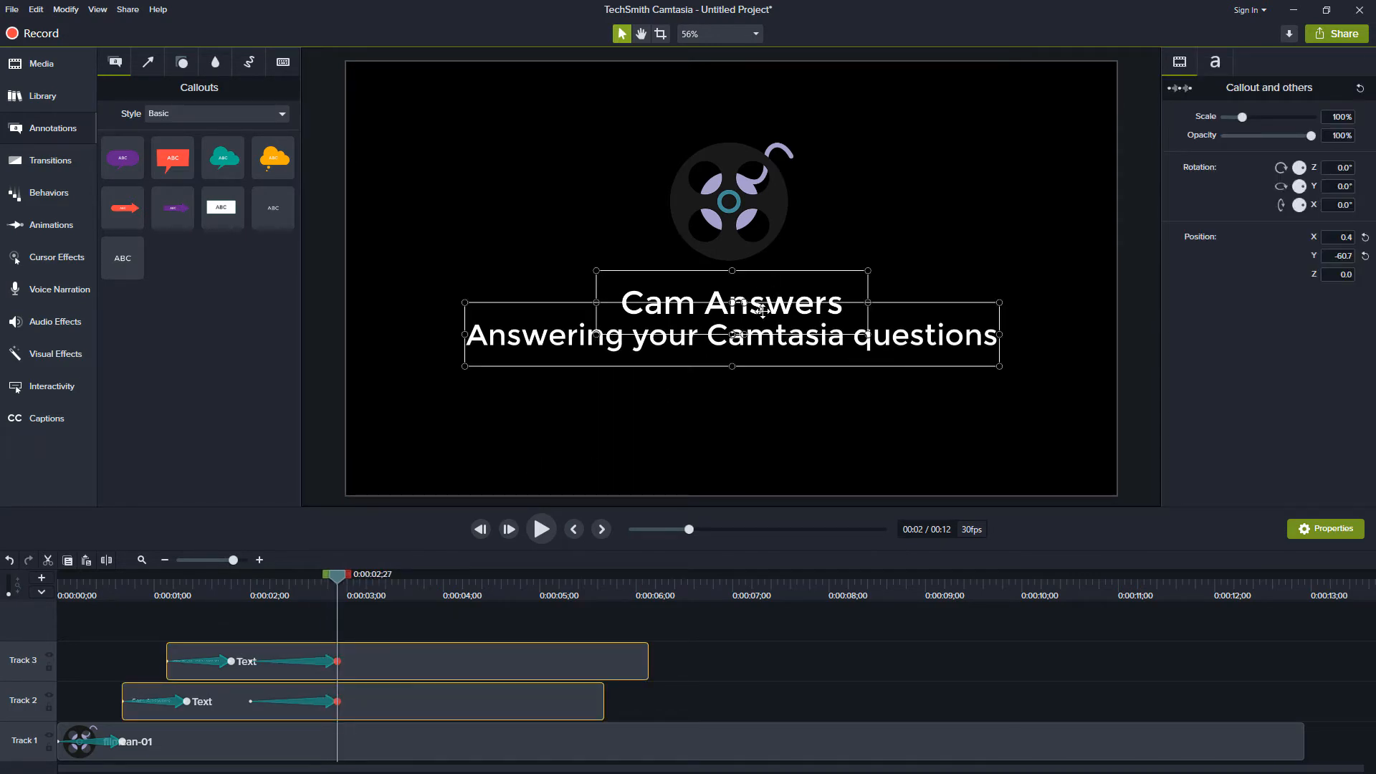
pyautogui.moveTo(757, 316); pyautogui.dragTo(756, 306)
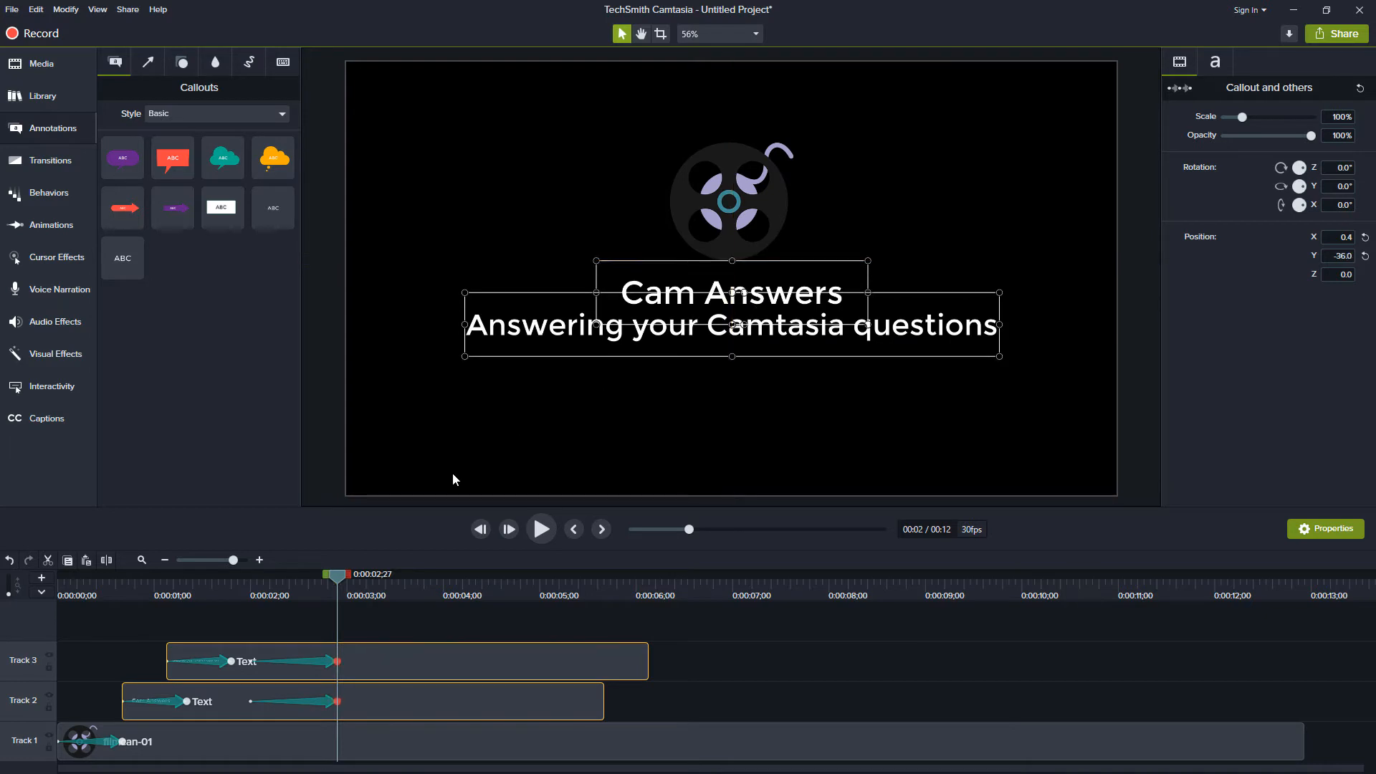
pyautogui.click(280, 592)
pyautogui.click(243, 587)
pyautogui.press('space')
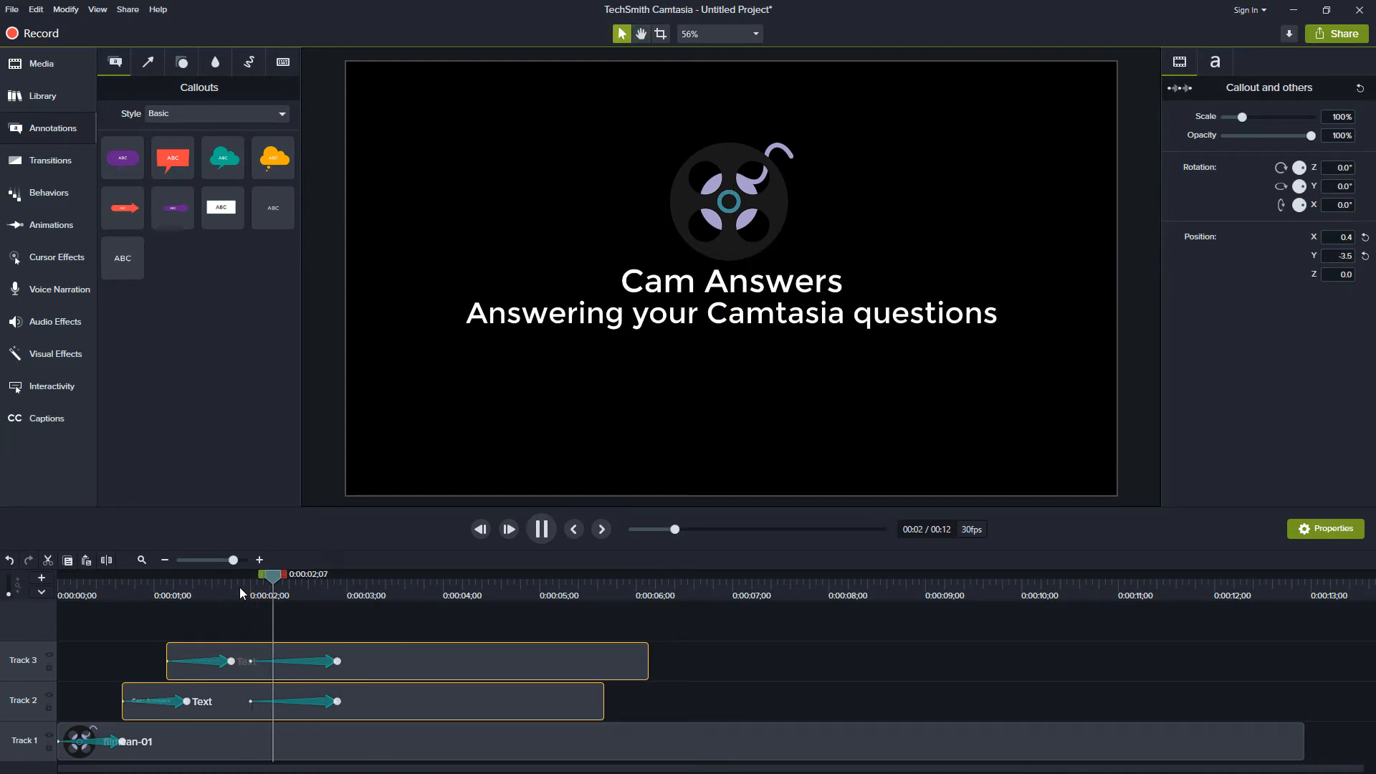
pyautogui.press('space')
# Trim the end of the subtitle clip to line up with the end of the title clip.
pyautogui.click(372, 608)
pyautogui.click(642, 658)
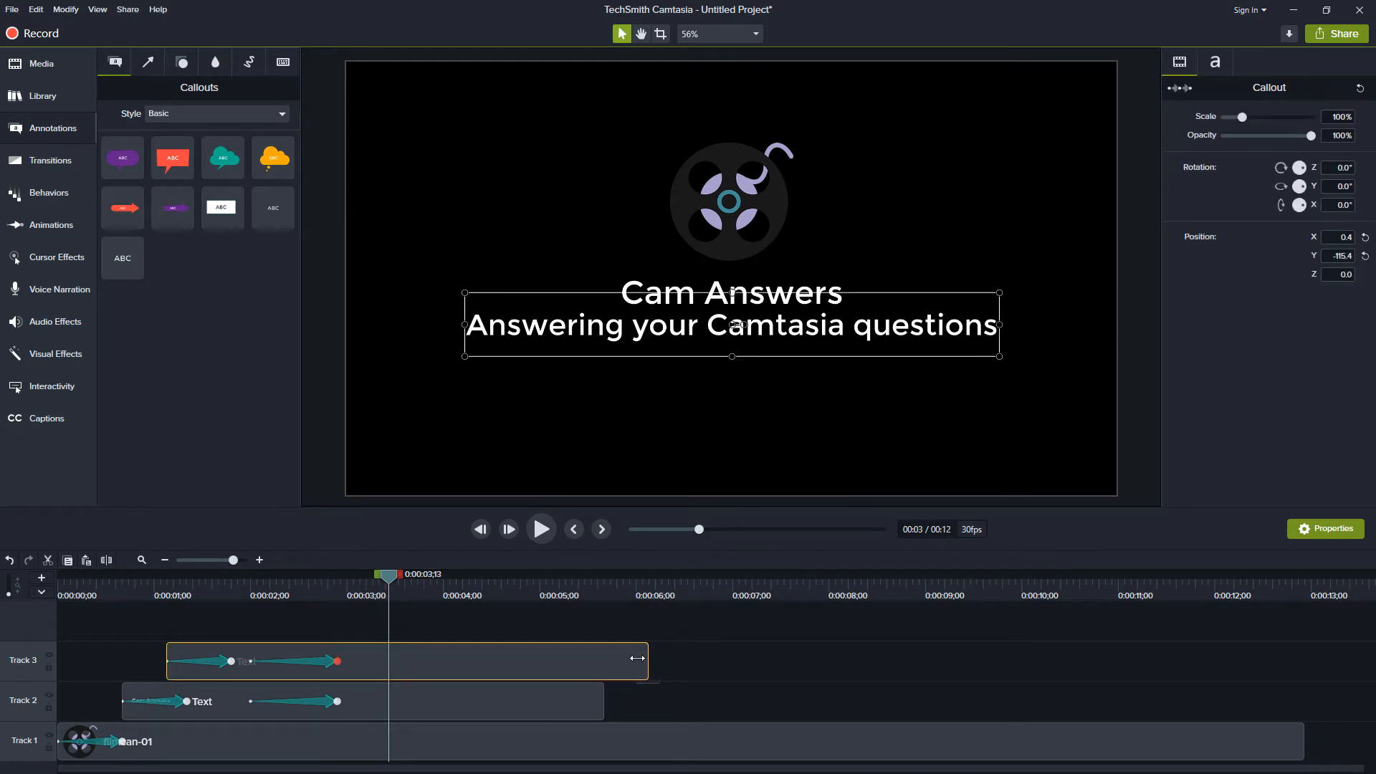
pyautogui.moveTo(648, 658); pyautogui.dragTo(603, 658)
pyautogui.moveTo(389, 580); pyautogui.dragTo(438, 586)
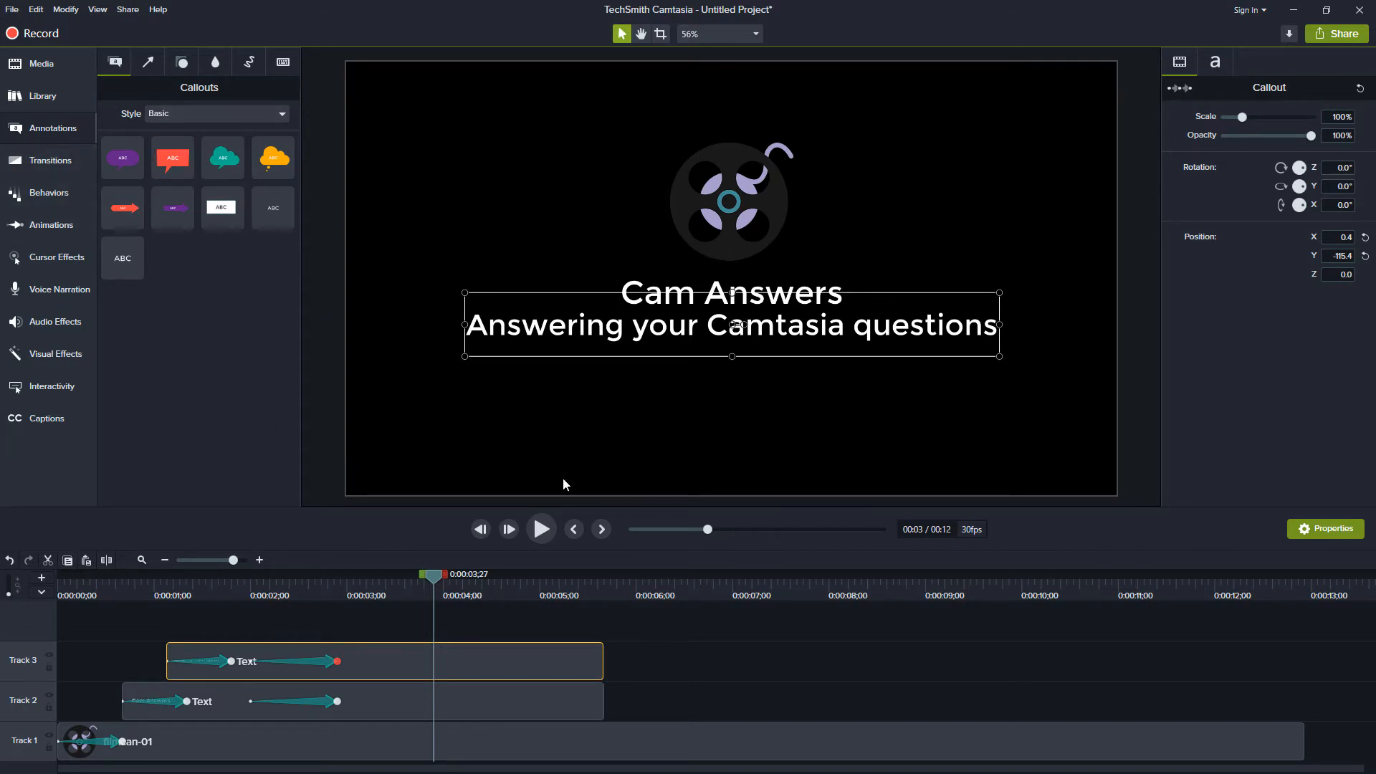
# Paste a copy of the title callout onto Track 4 starting at about 0:00:03;02 and raise it to Y 43.5.
pyautogui.hotkey('ctrl', 'v')
pyautogui.moveTo(565, 621); pyautogui.dragTo(493, 626)
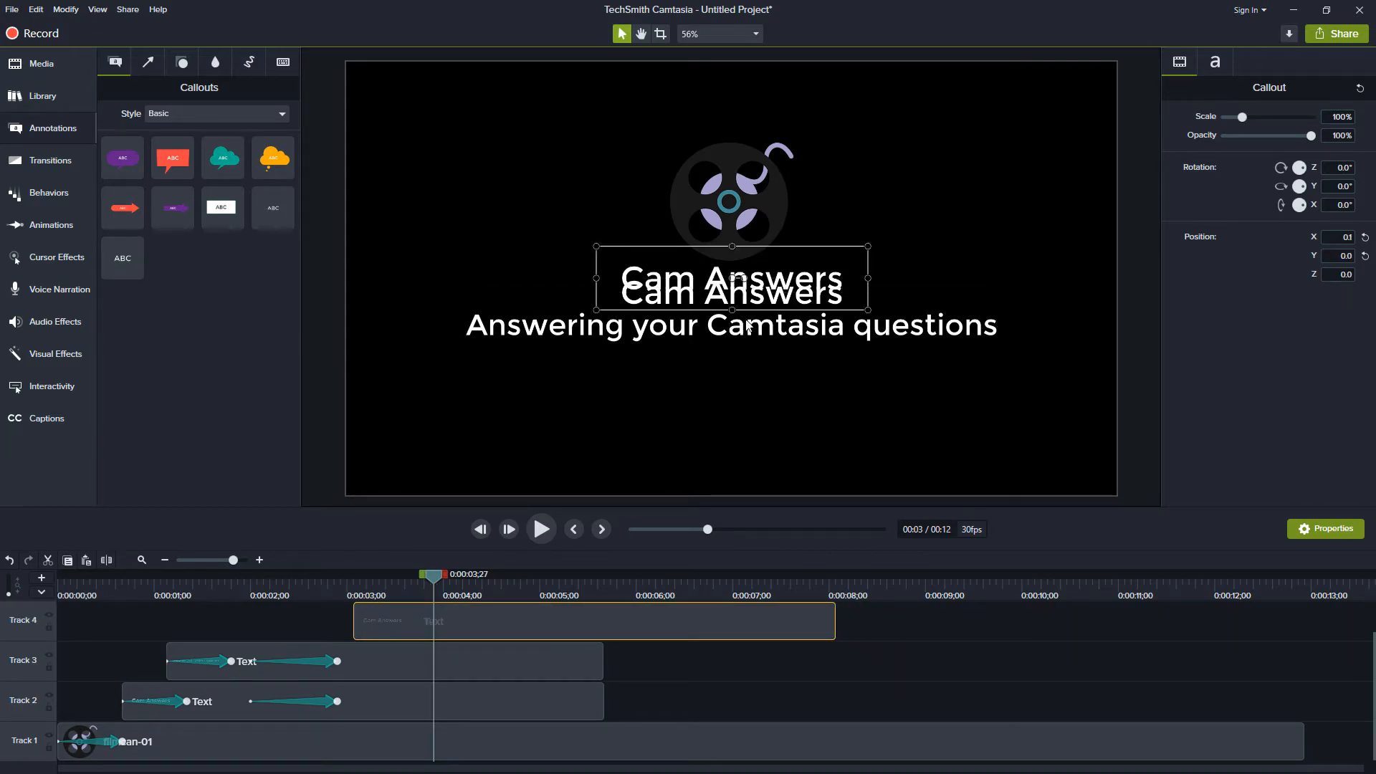
pyautogui.moveTo(746, 279); pyautogui.dragTo(747, 262)
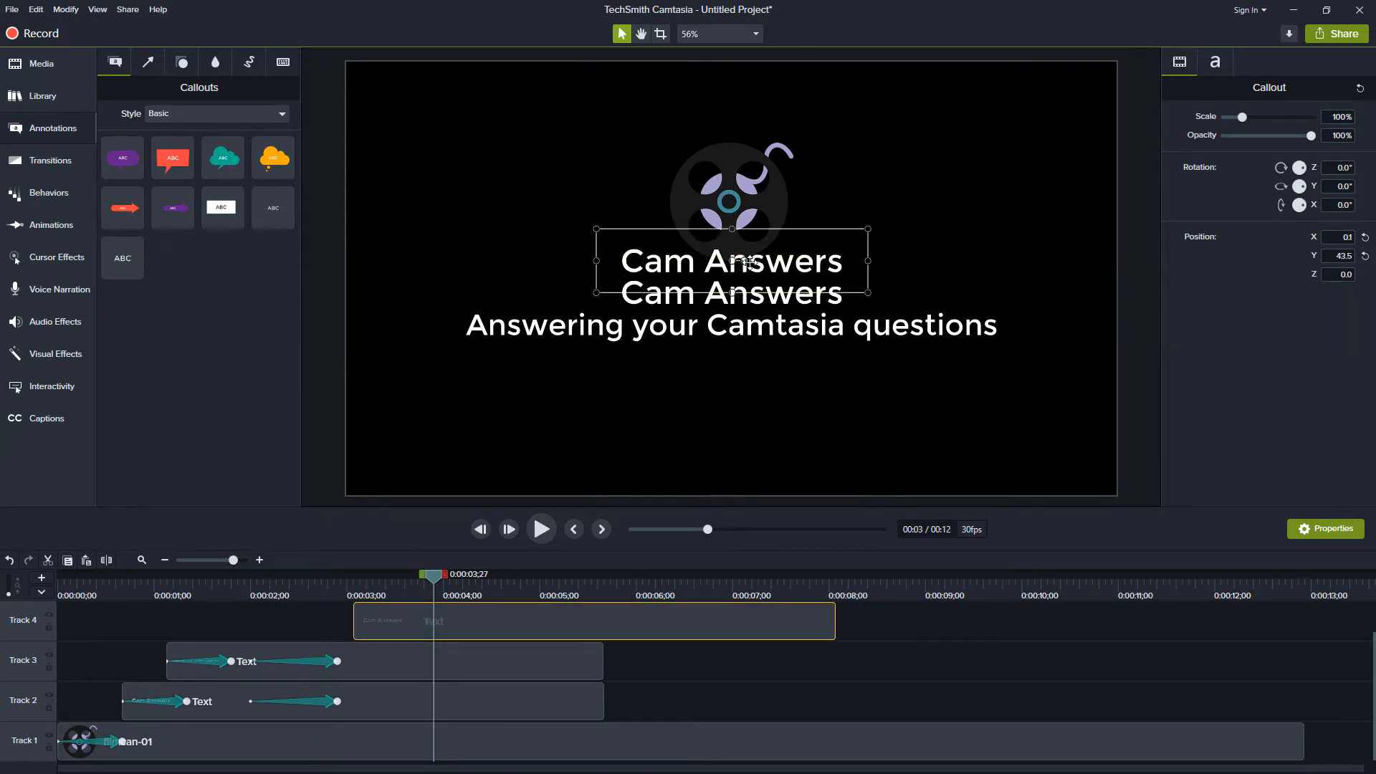
# Replace the pasted callout's text with "Company Name" and set its font size to 96.
pyautogui.doubleClick(746, 263)
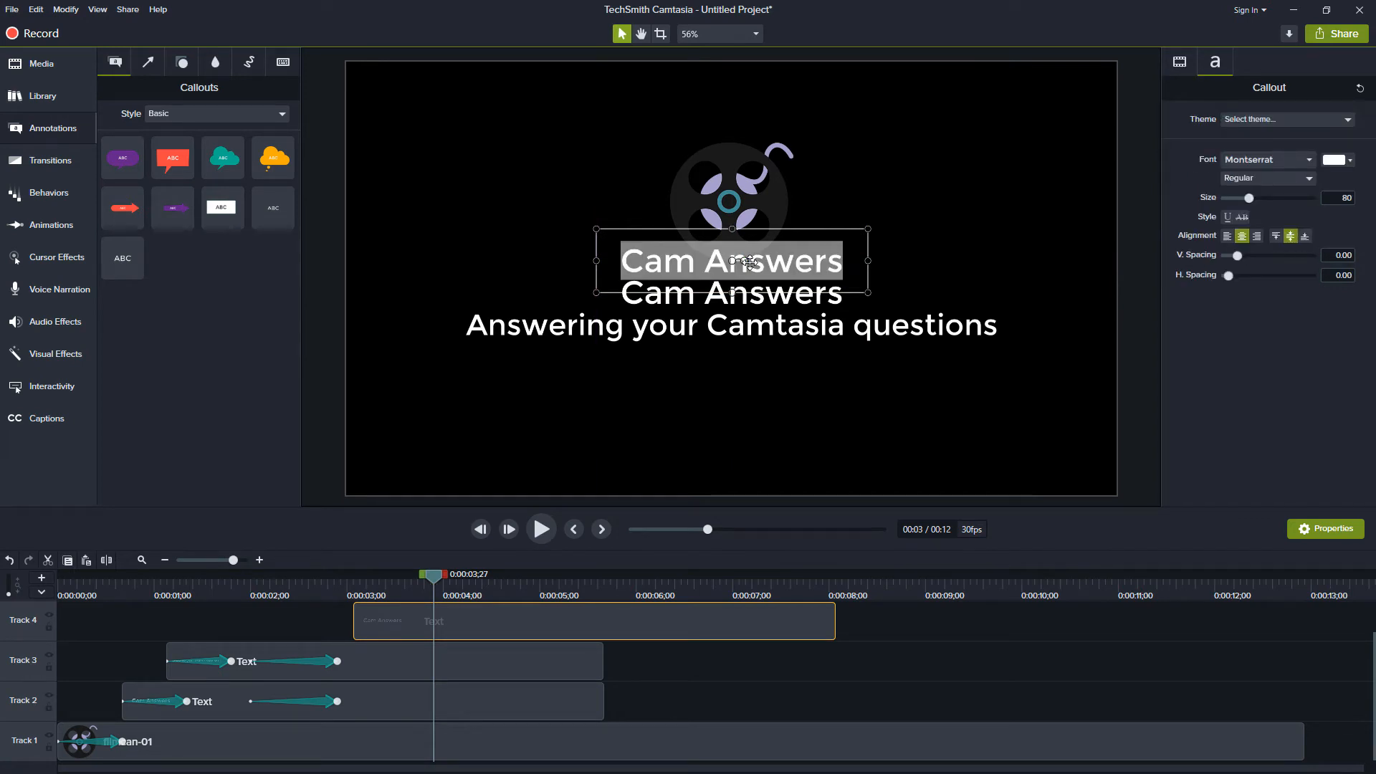
pyautogui.write('Company Name')
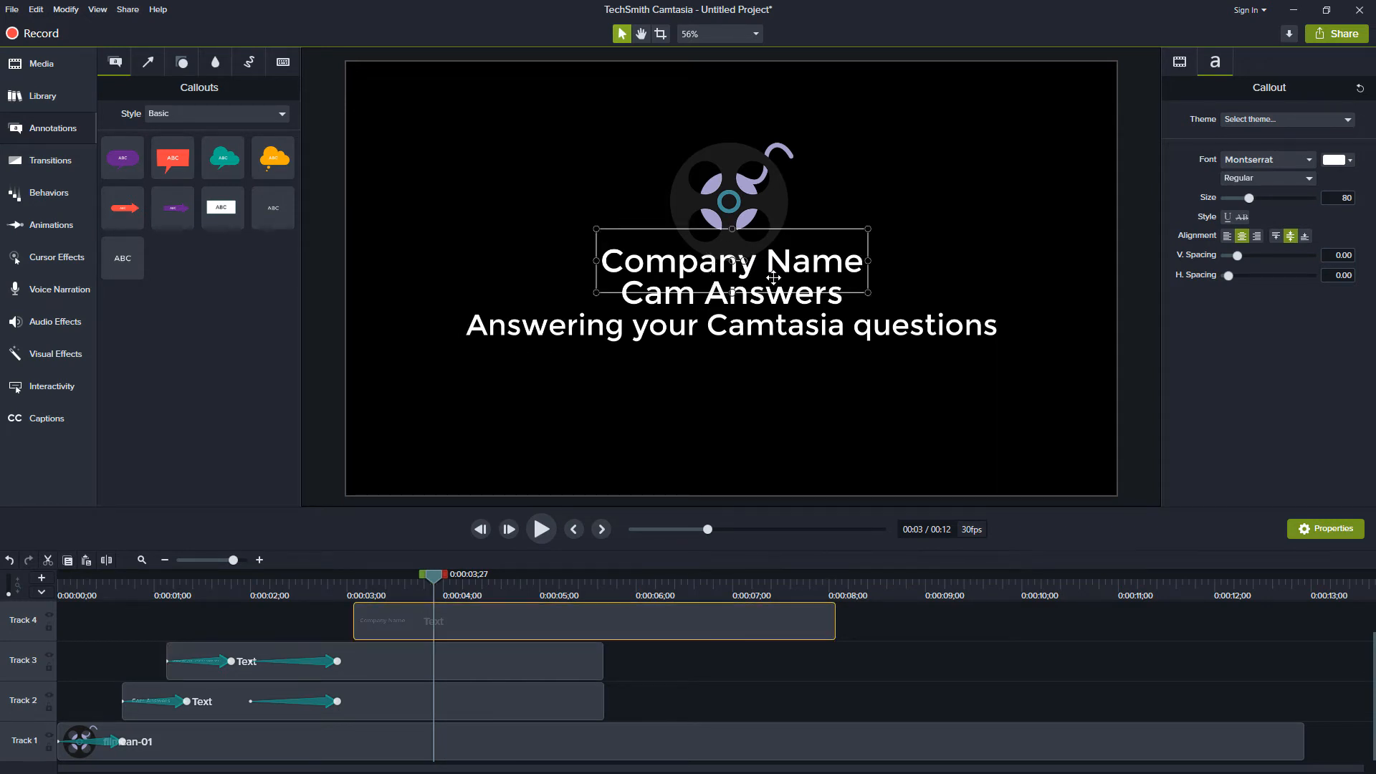
pyautogui.doubleClick(1336, 199)
pyautogui.press('Return')
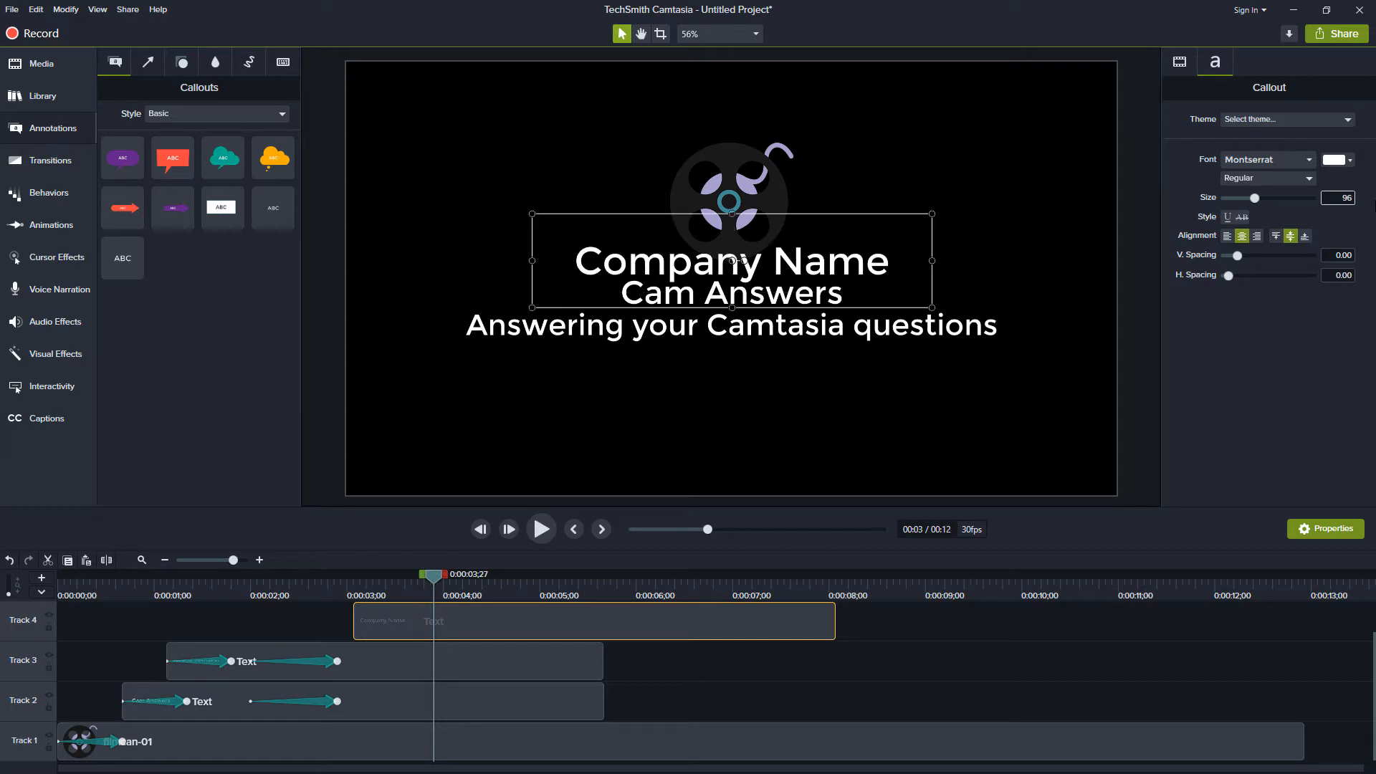
pyautogui.moveTo(824, 260)
pyautogui.mouseDown()
pyautogui.moveTo(822, 247)
pyautogui.moveTo(822, 261)
pyautogui.mouseUp()
# Move the "Cam Answers" title and its subtitle down together, clear of the "Company Name" text.
pyautogui.moveTo(805, 366); pyautogui.dragTo(723, 304)
pyautogui.click(825, 373)
pyautogui.moveTo(824, 395); pyautogui.dragTo(741, 326)
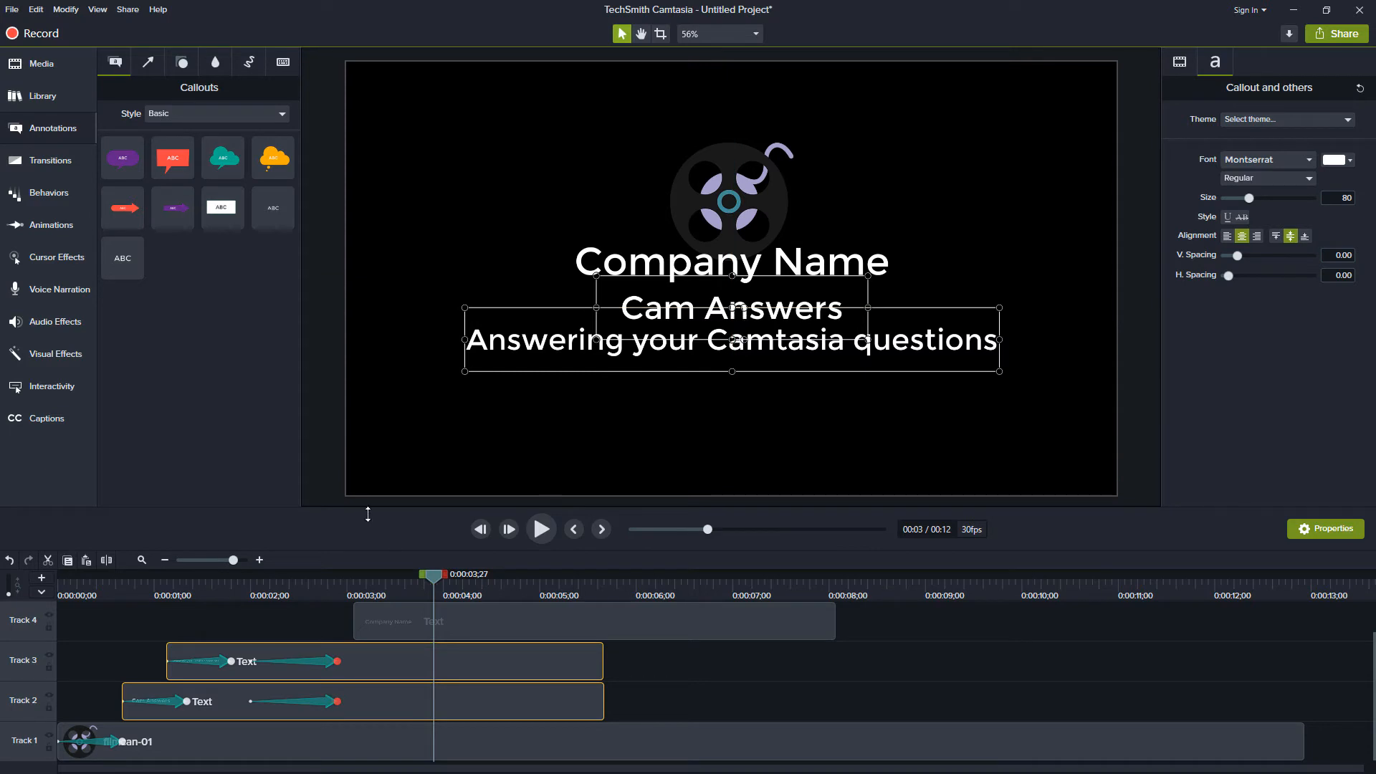
# Change the "Company Name" callout text to "CamAnswers.com".
pyautogui.moveTo(432, 575); pyautogui.dragTo(459, 578)
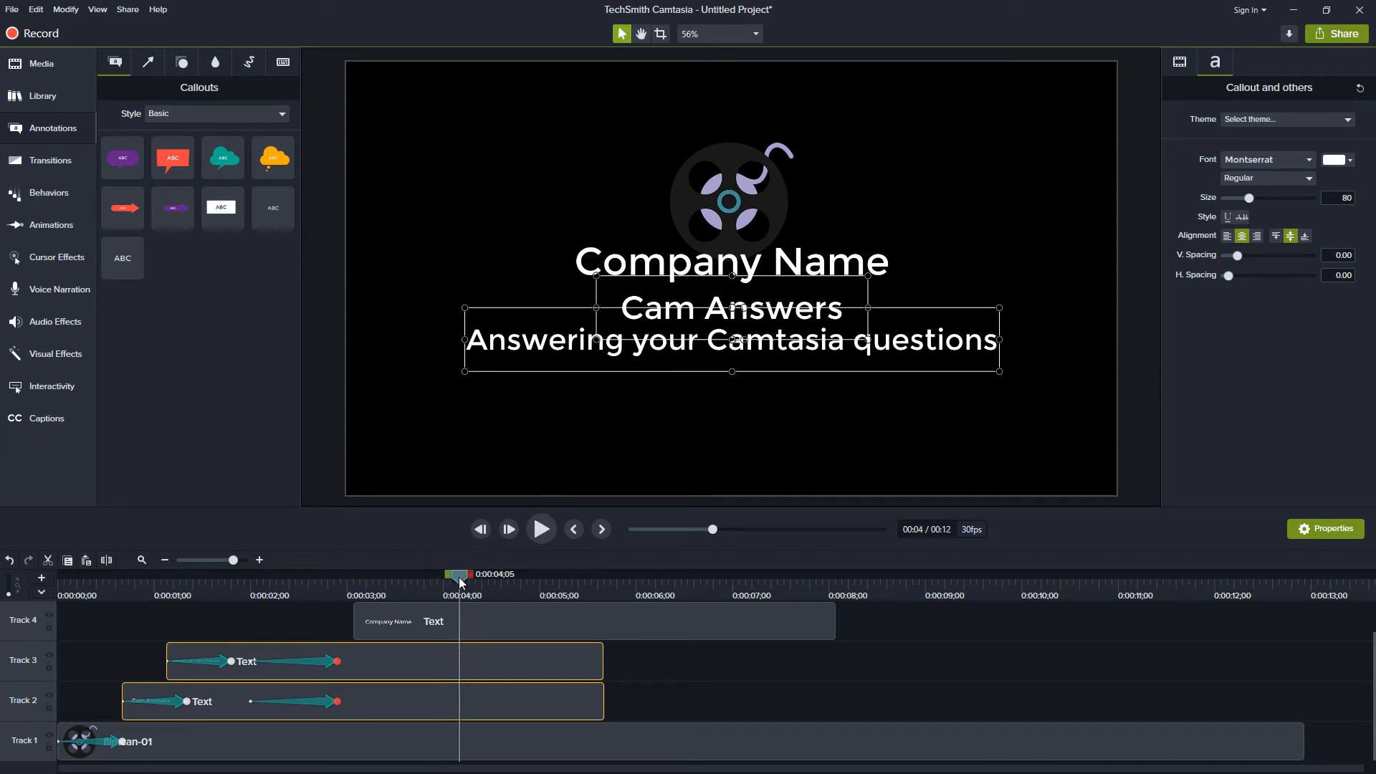
pyautogui.click(721, 271)
pyautogui.doubleClick(721, 262)
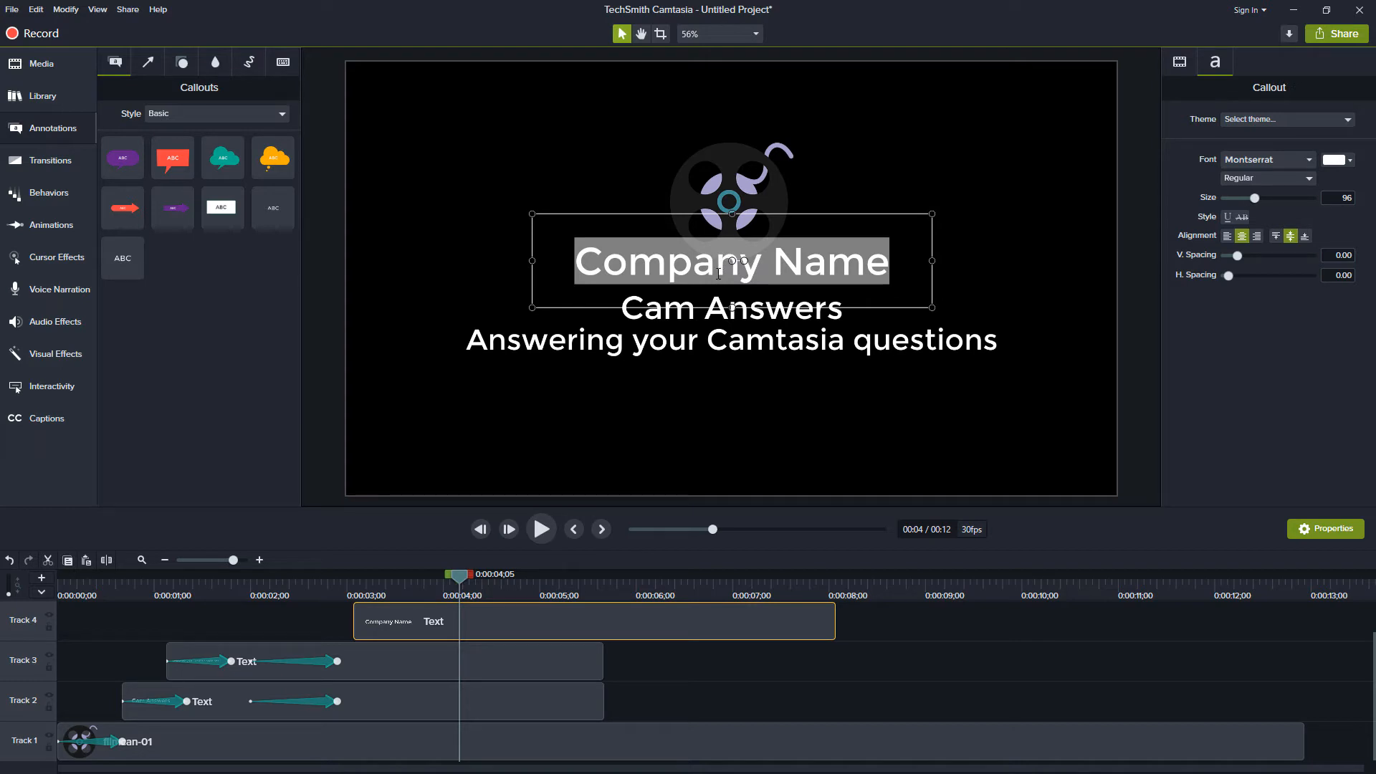
pyautogui.write('C')
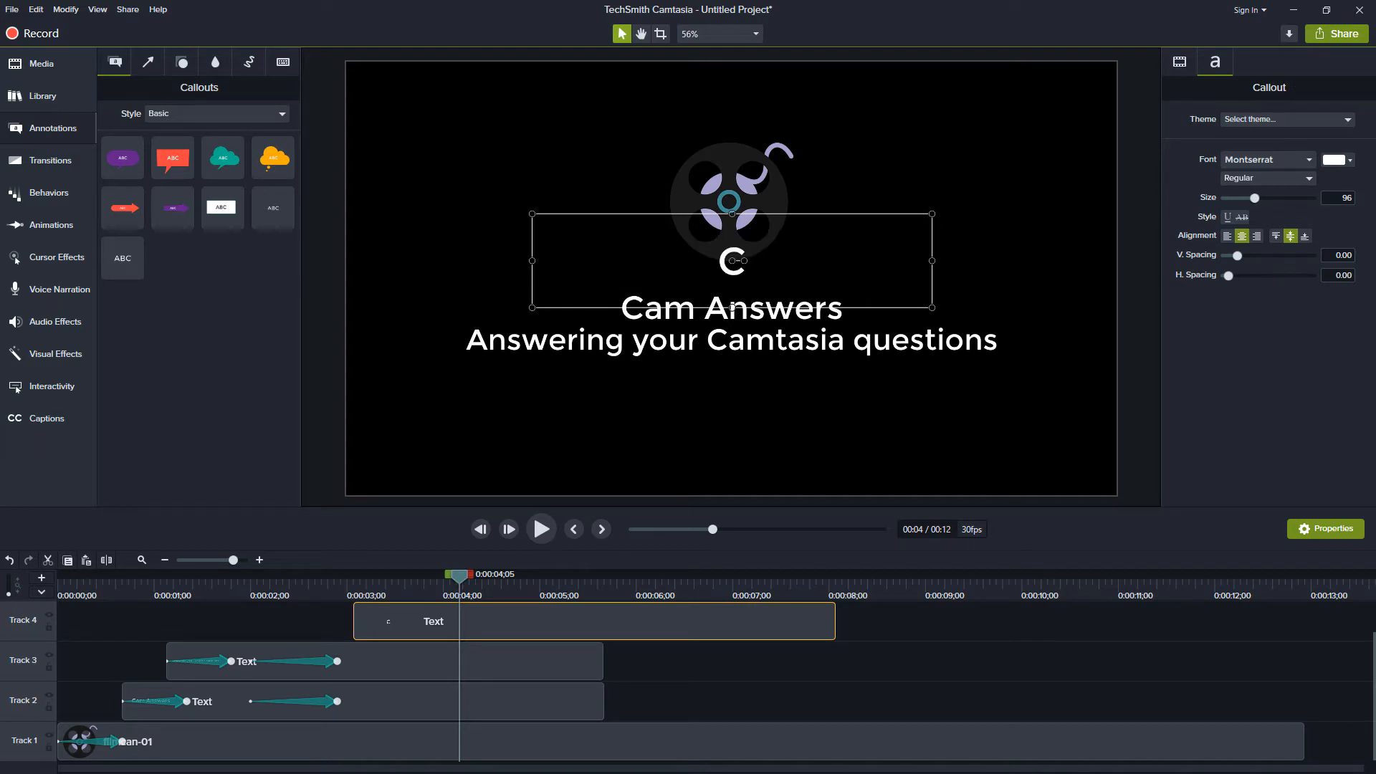
pyautogui.write('amAnswer.com')
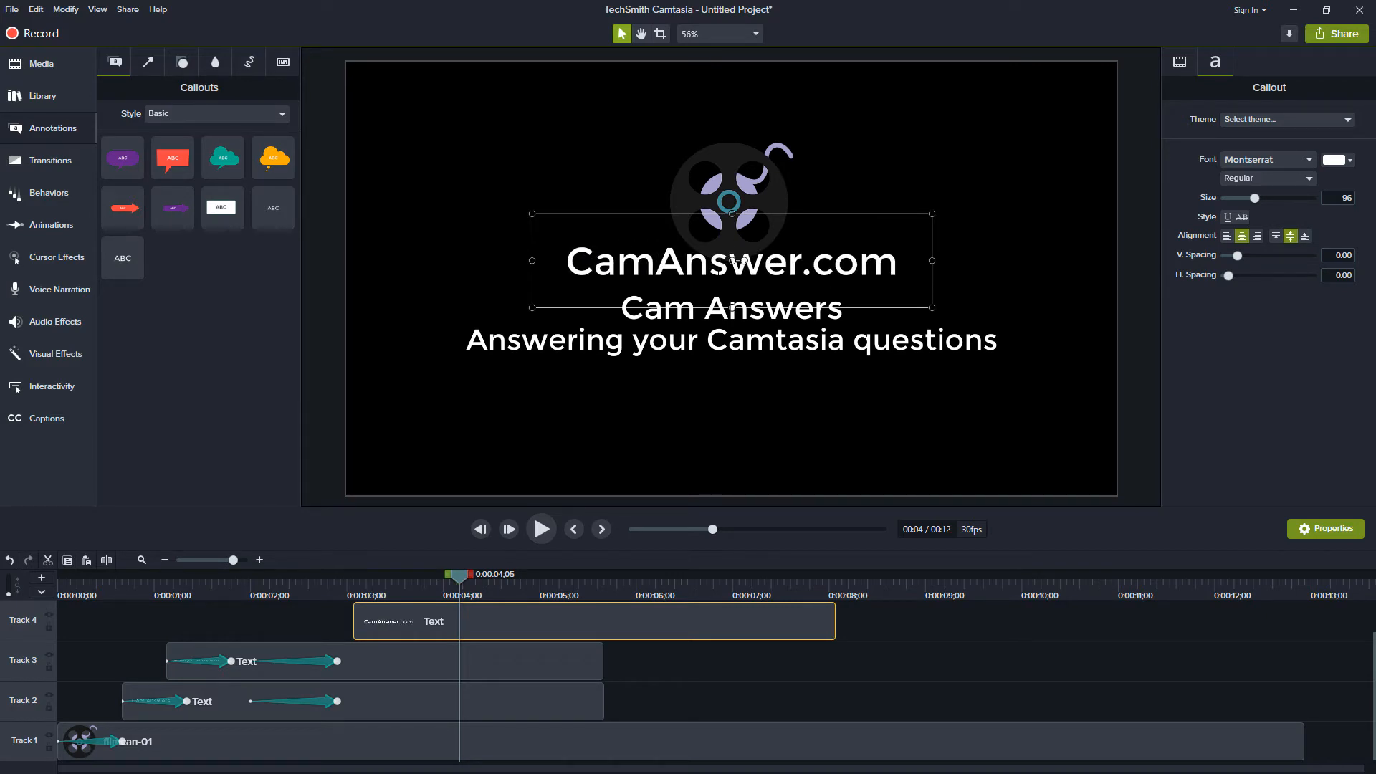
pyautogui.click(810, 261)
pyautogui.write('s')
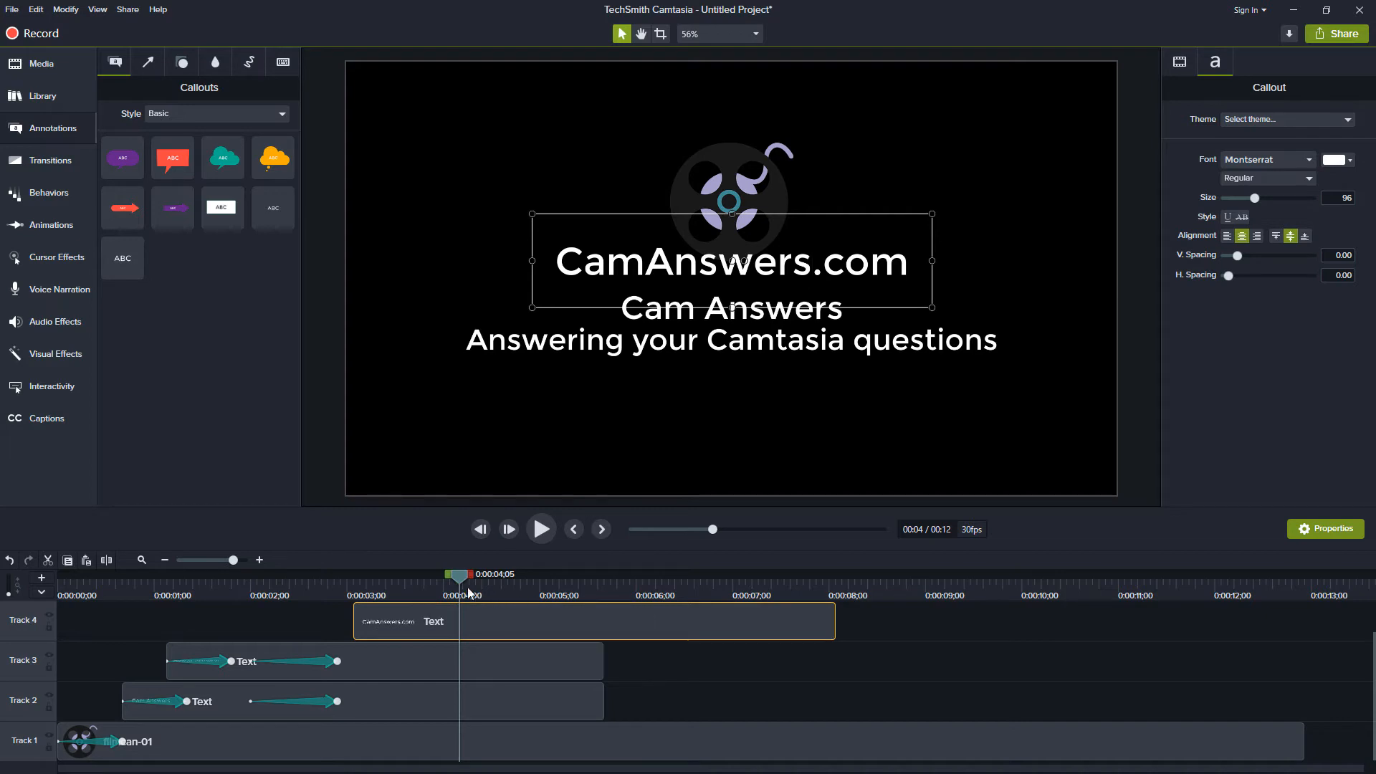
# Apply the Fade behavior to the "CamAnswers.com" callout on Track 4.
pyautogui.moveTo(459, 577); pyautogui.dragTo(480, 583)
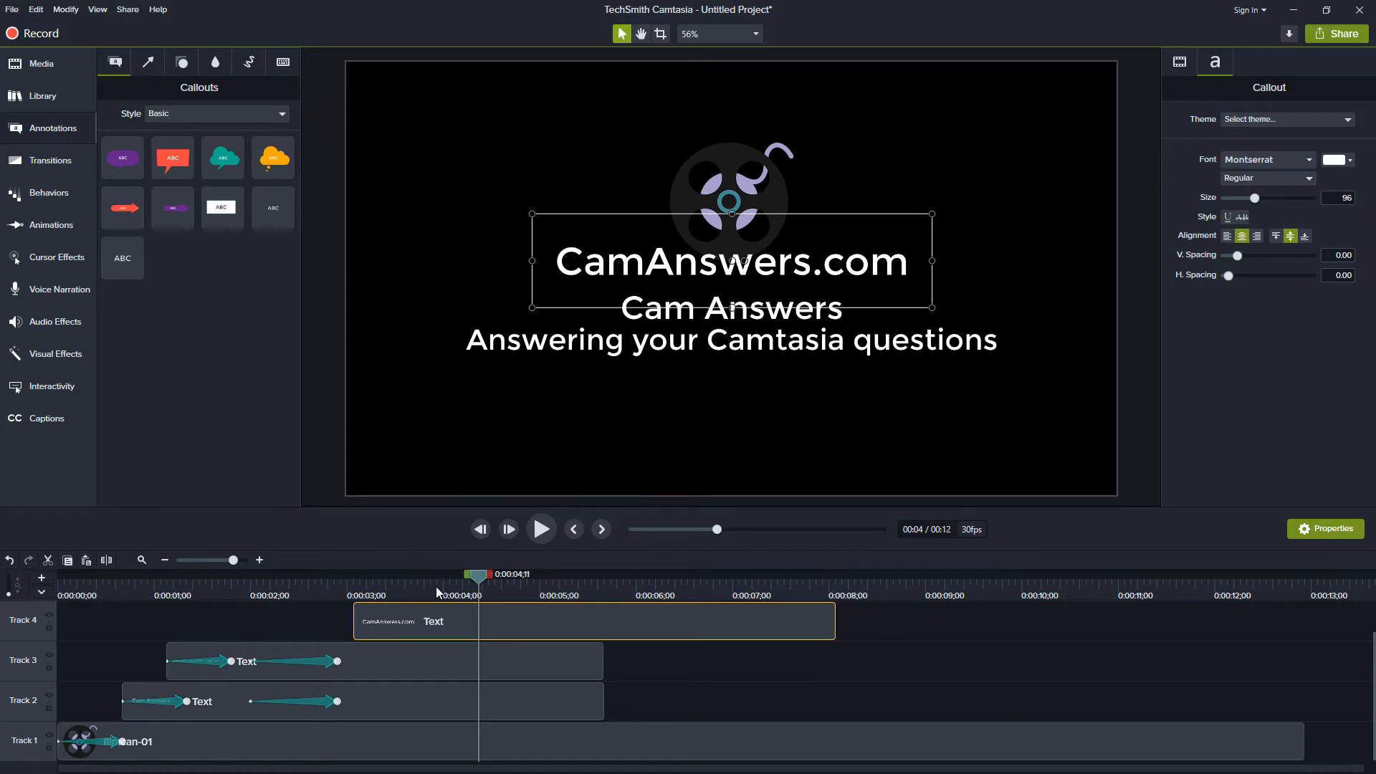
pyautogui.click(45, 194)
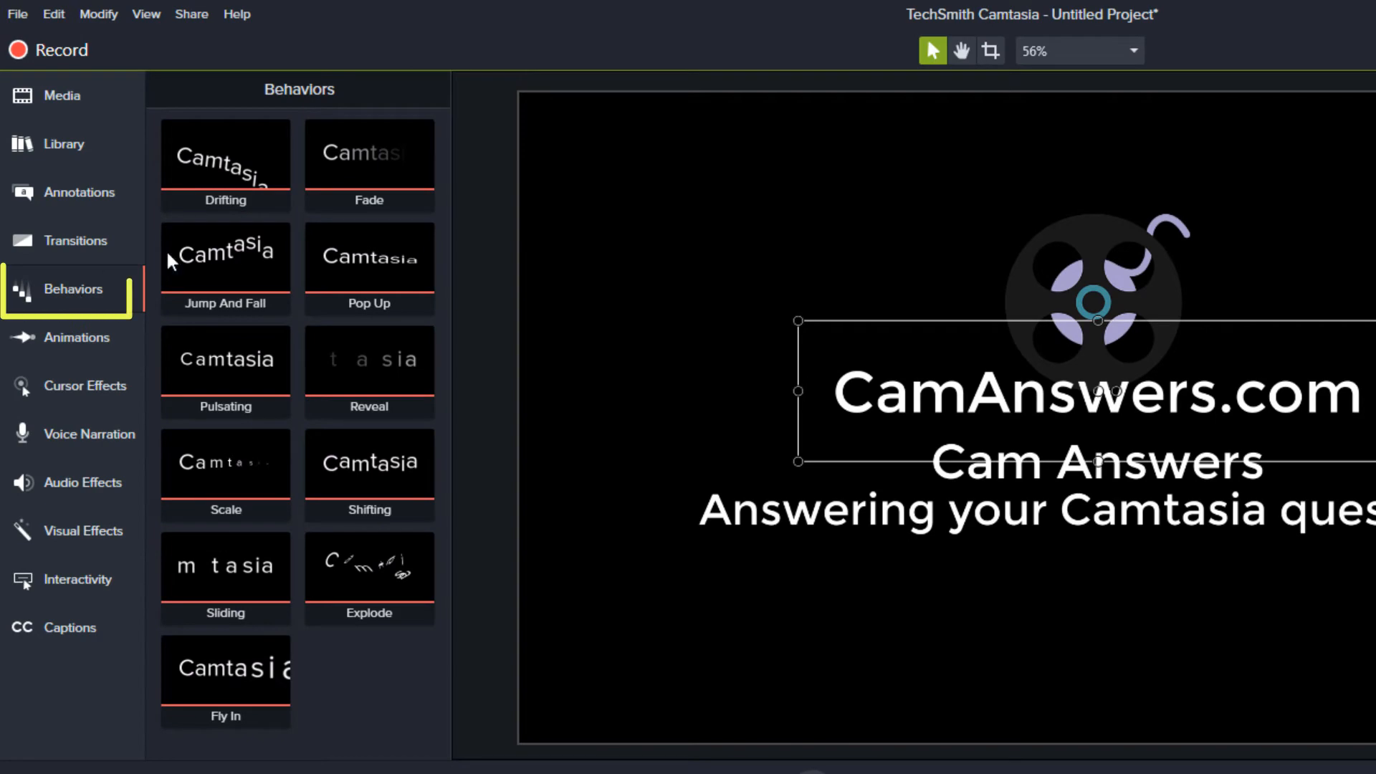
pyautogui.moveTo(370, 159); pyautogui.dragTo(688, 773)
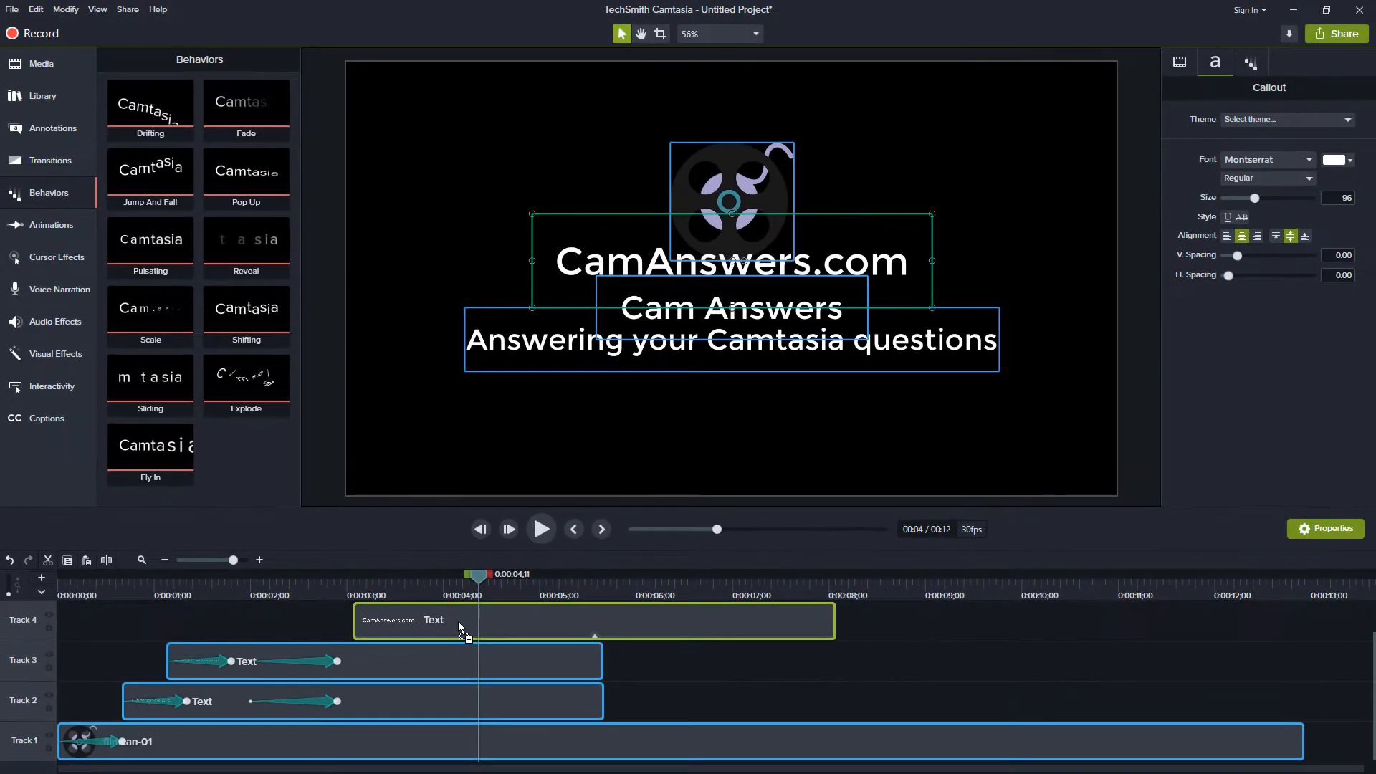
pyautogui.moveTo(458, 622); pyautogui.dragTo(458, 622)
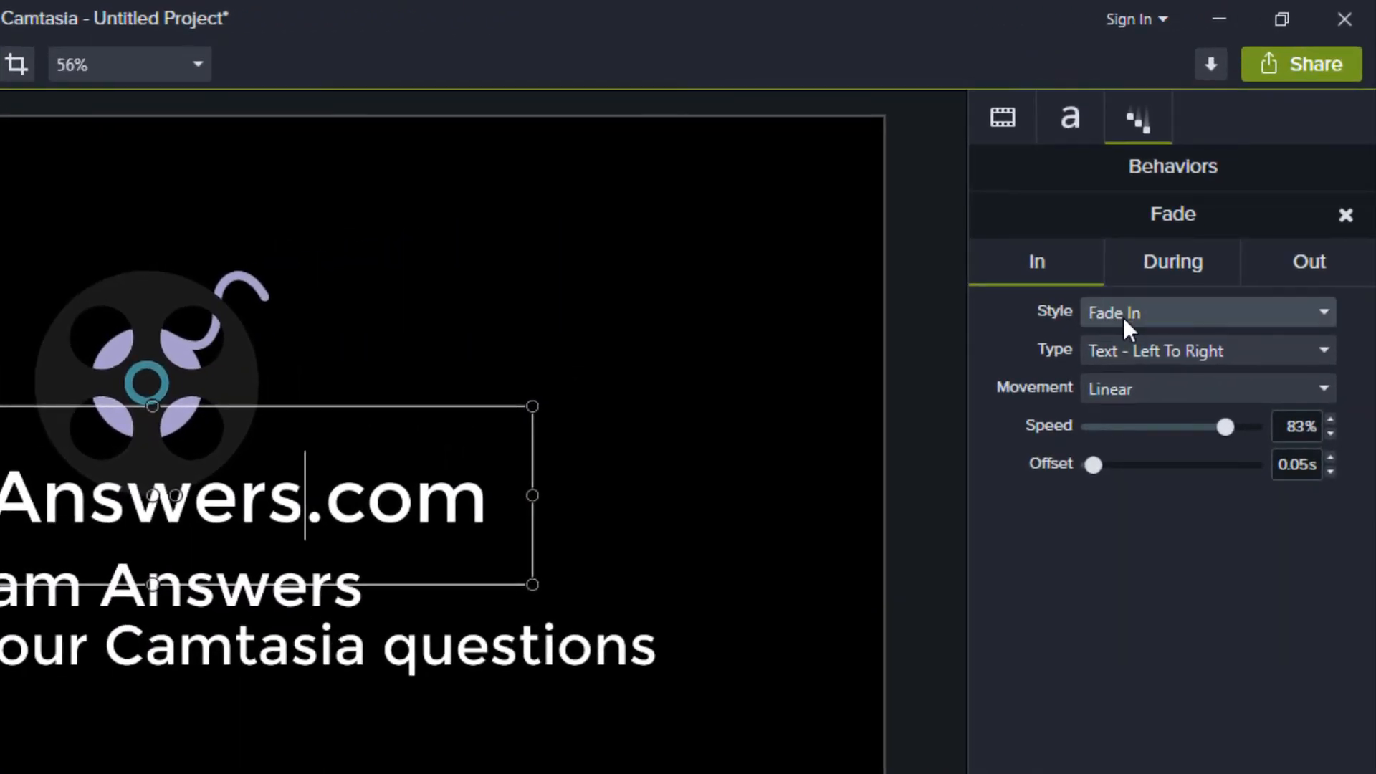
# Set the Fade behavior's Out style to None and return to its In settings.
pyautogui.click(1171, 261)
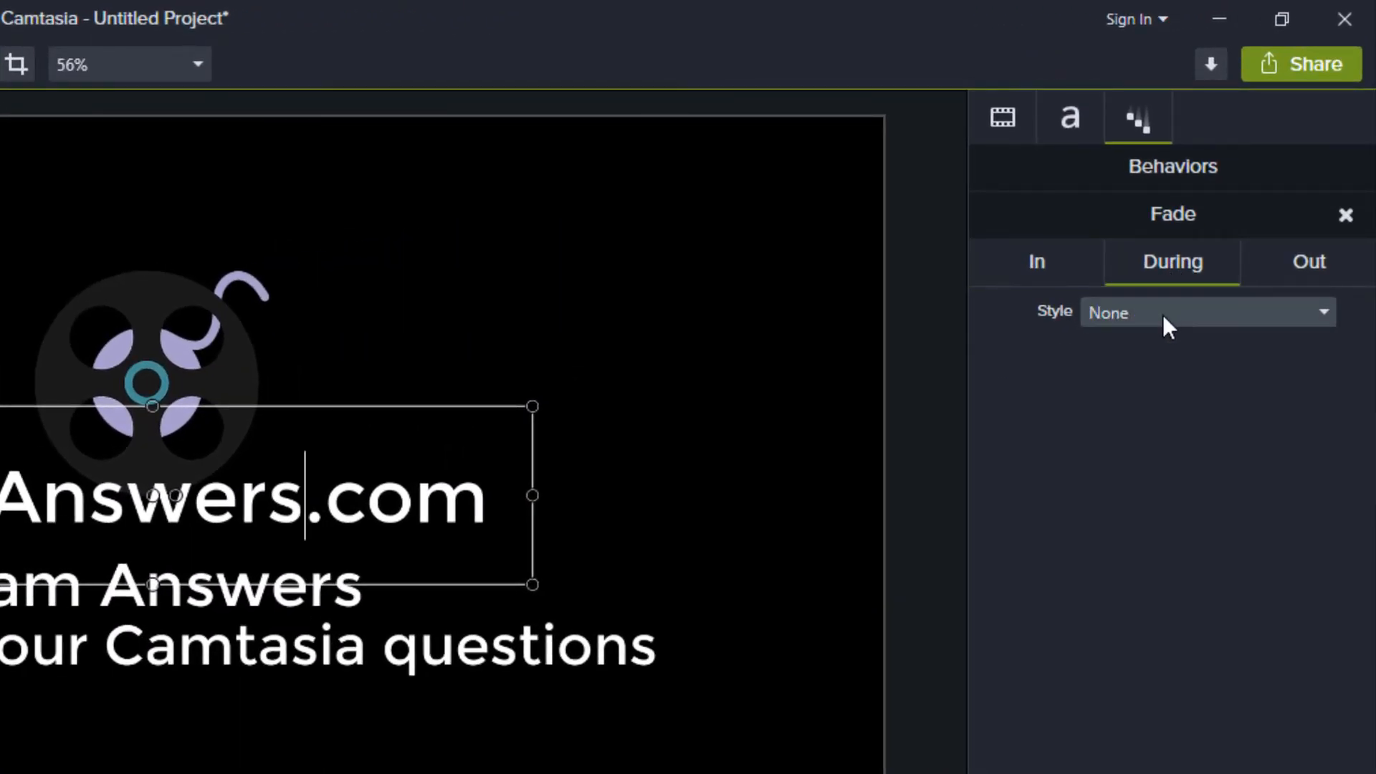
pyautogui.click(1300, 270)
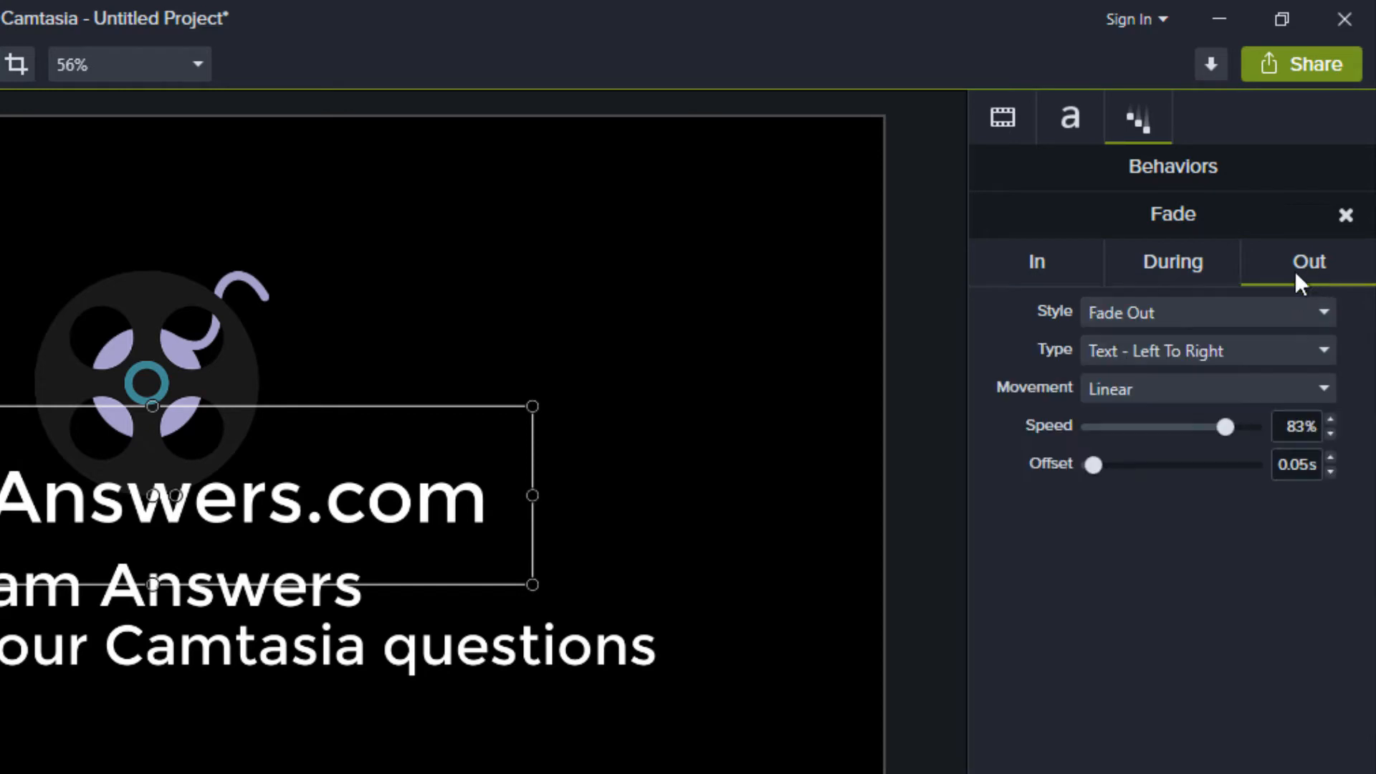
pyautogui.click(1181, 312)
pyautogui.click(1181, 312)
pyautogui.click(1181, 311)
pyautogui.click(1146, 544)
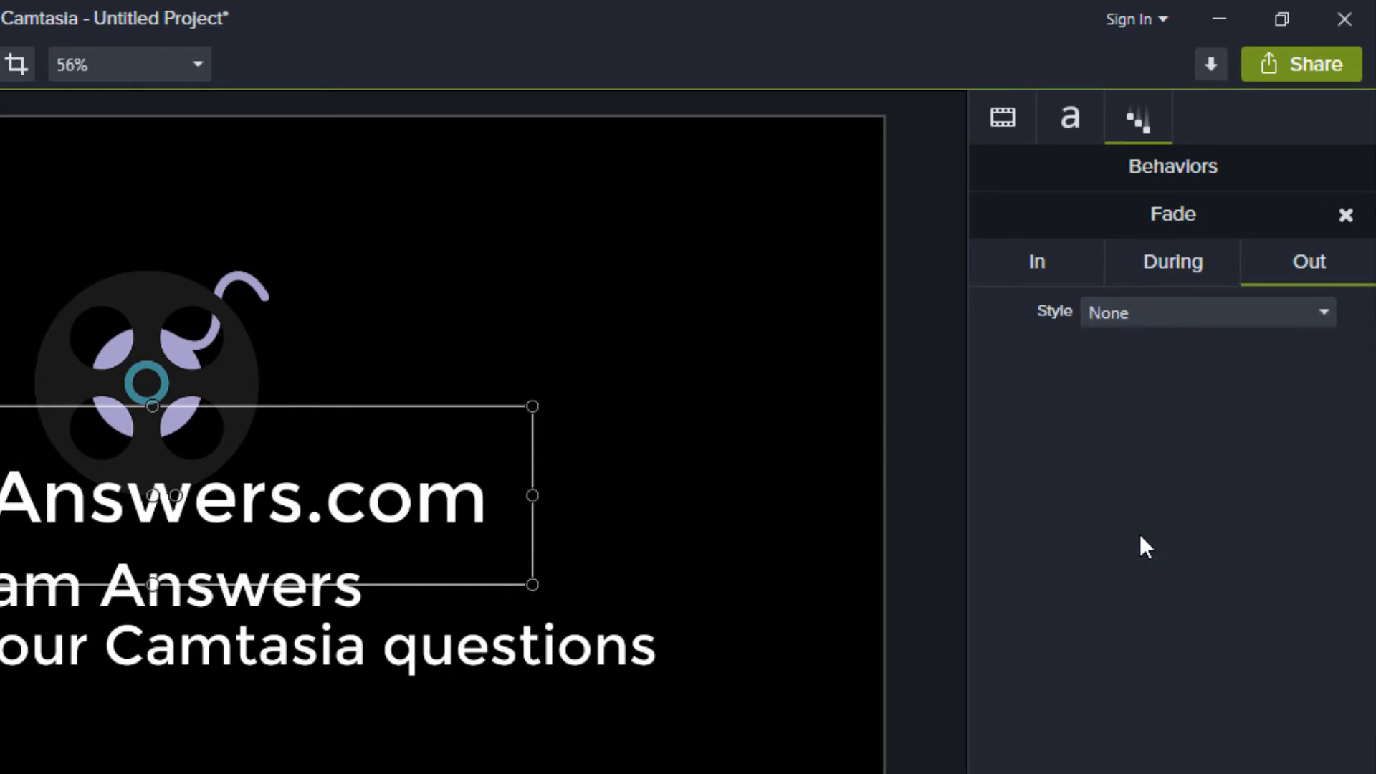
pyautogui.click(1048, 259)
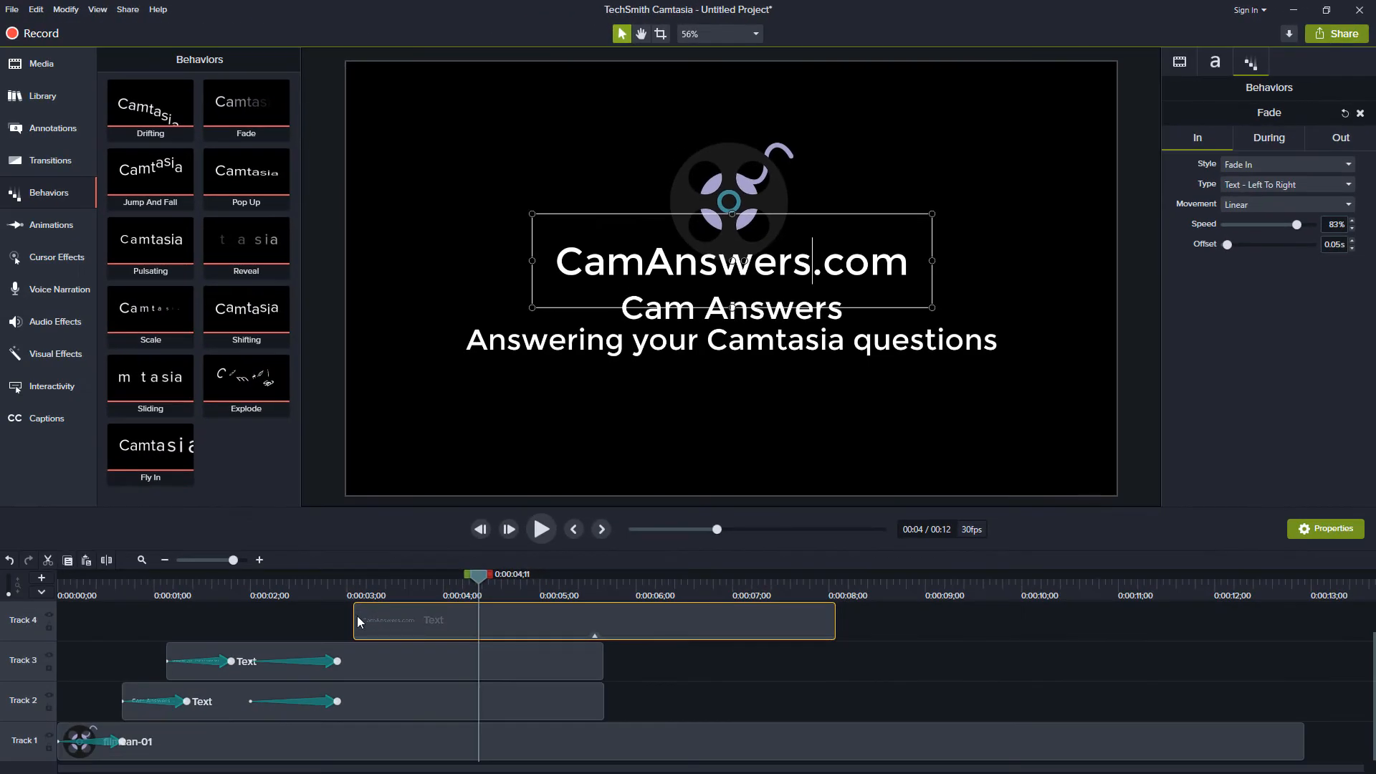
# Preview the fade from the start of the "CamAnswers.com" clip and review the Type and Movement options for the fade-in.
pyautogui.click(354, 592)
pyautogui.click(539, 529)
pyautogui.click(568, 260)
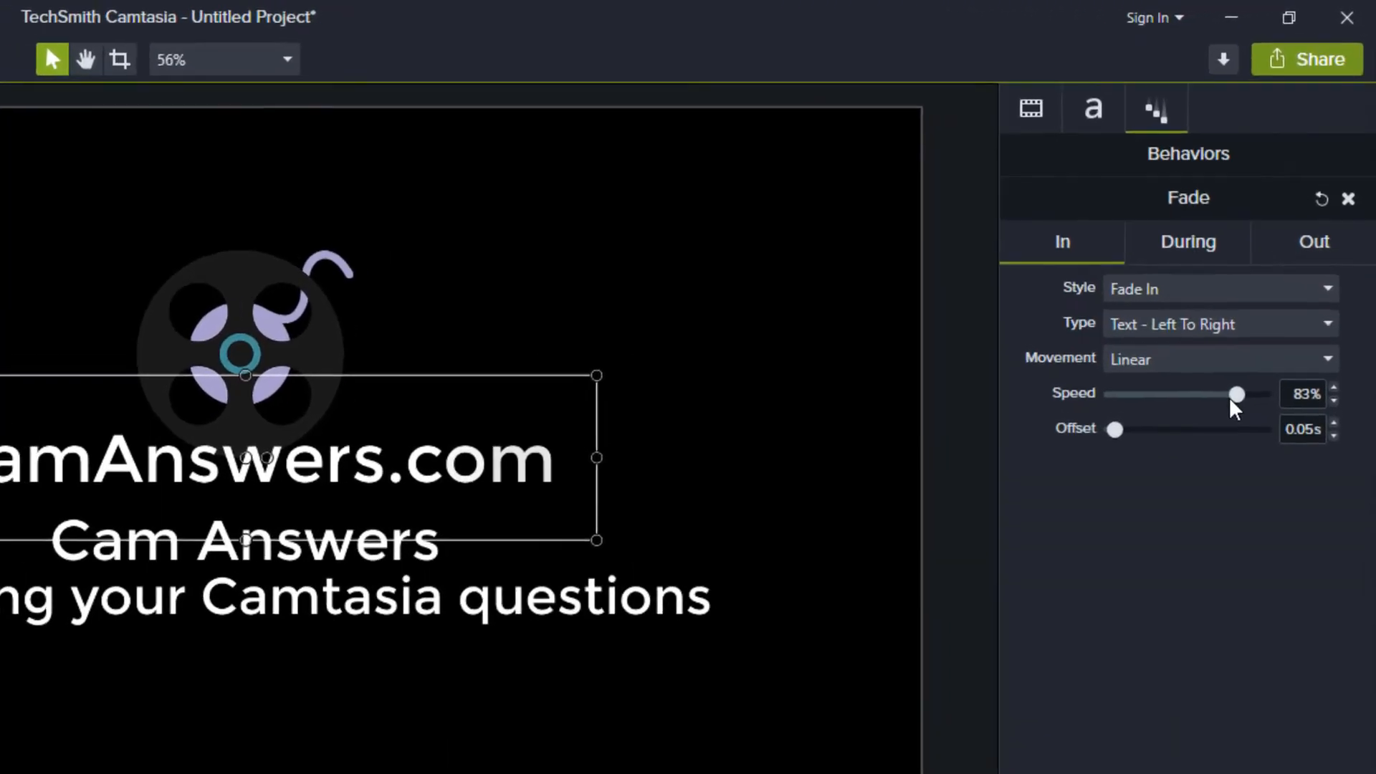
pyautogui.click(1169, 331)
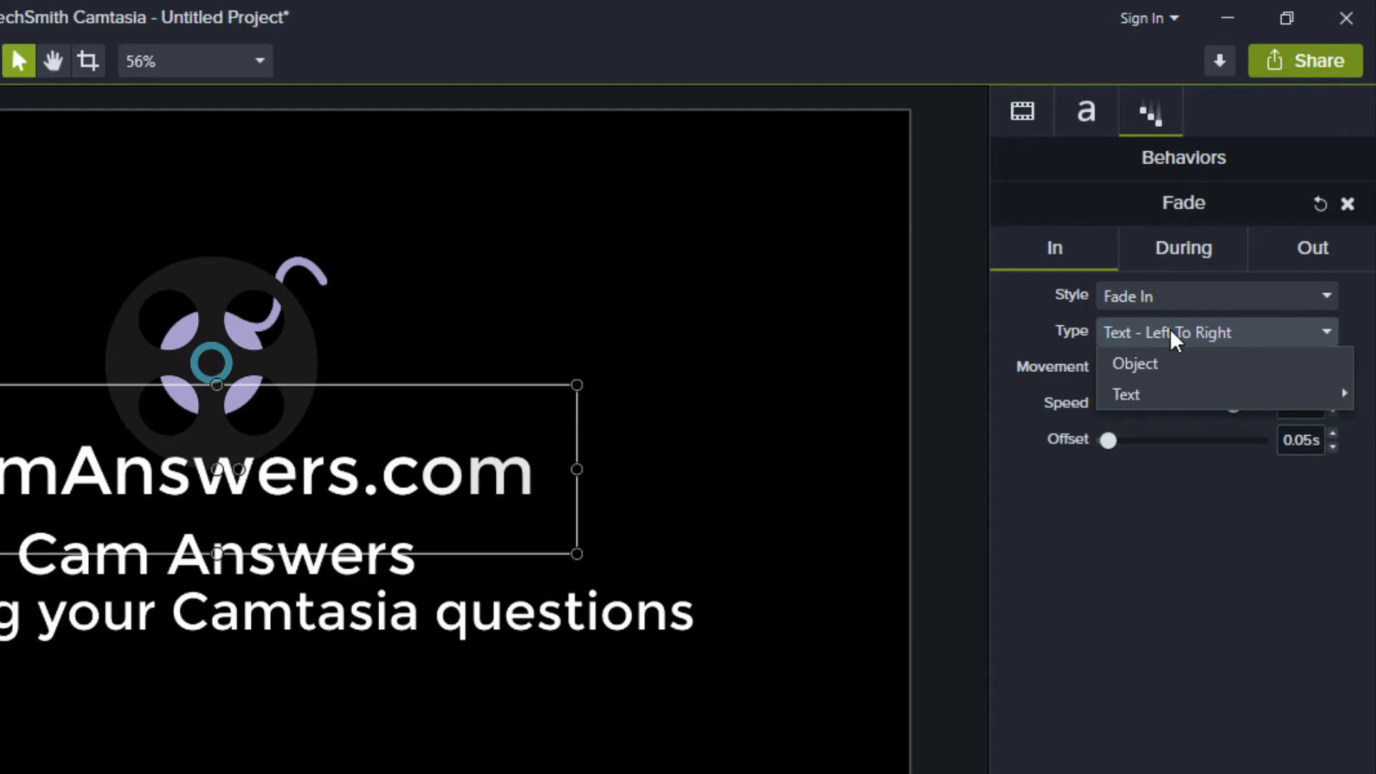
pyautogui.click(1170, 332)
pyautogui.click(1106, 367)
pyautogui.click(1136, 368)
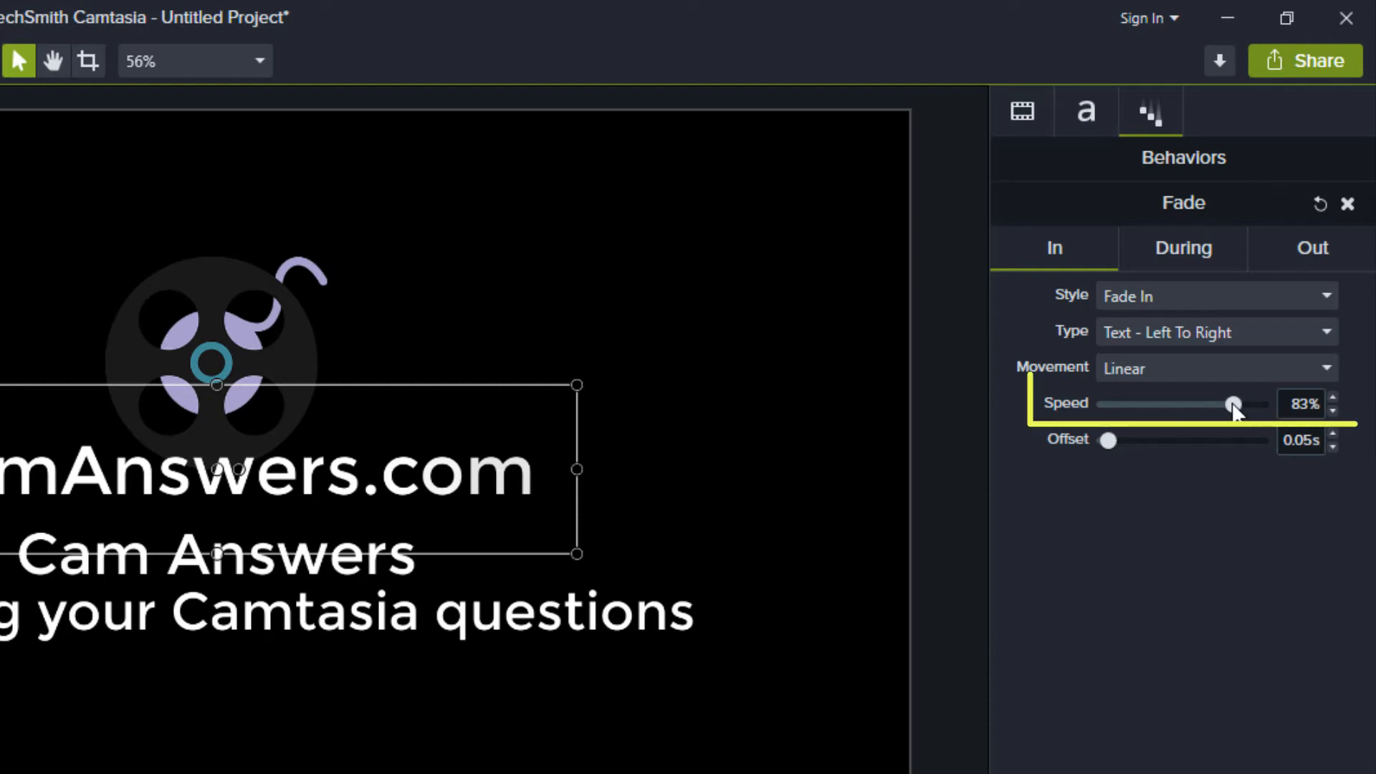
# Set the fade-in speed of the "CamAnswers.com" callout to 100% and preview the animation.
pyautogui.moveTo(1232, 403); pyautogui.dragTo(1298, 412)
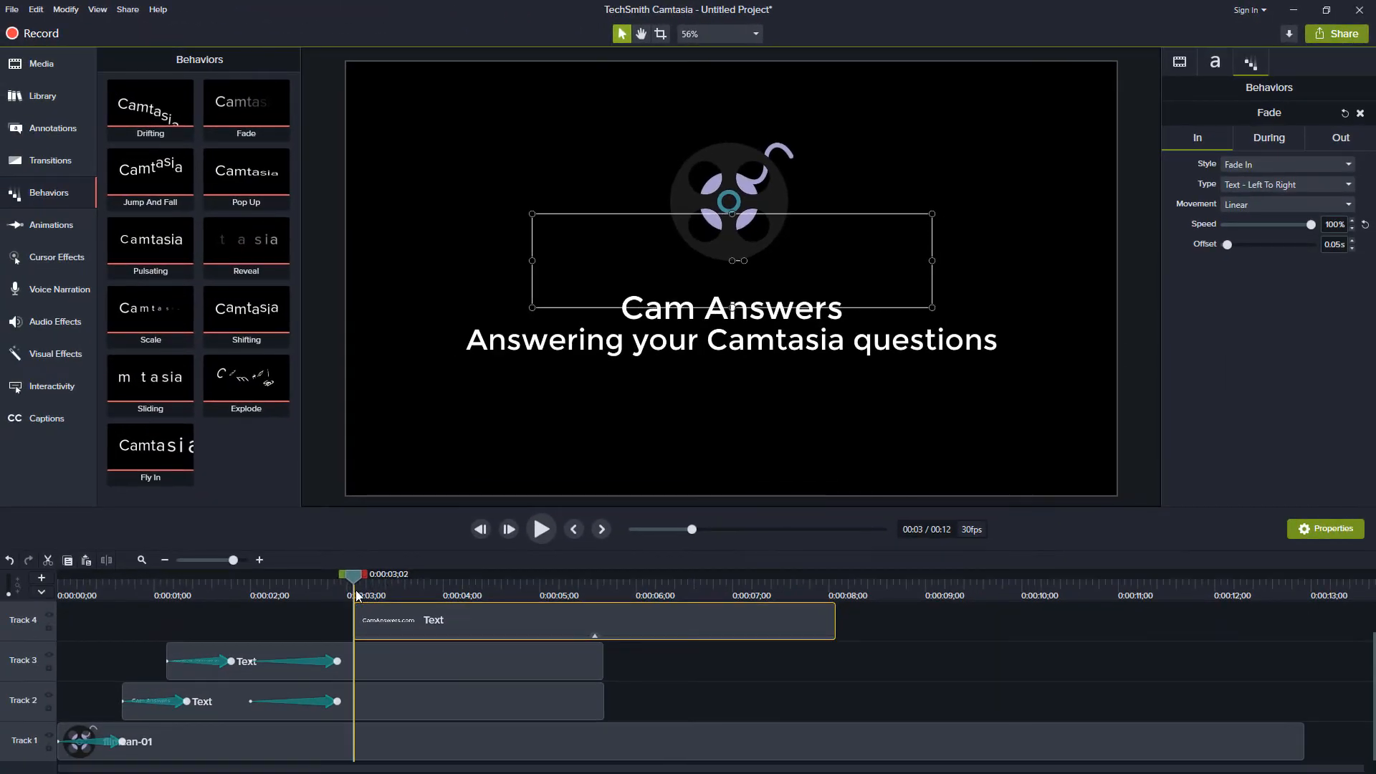
pyautogui.click(542, 528)
pyautogui.click(541, 528)
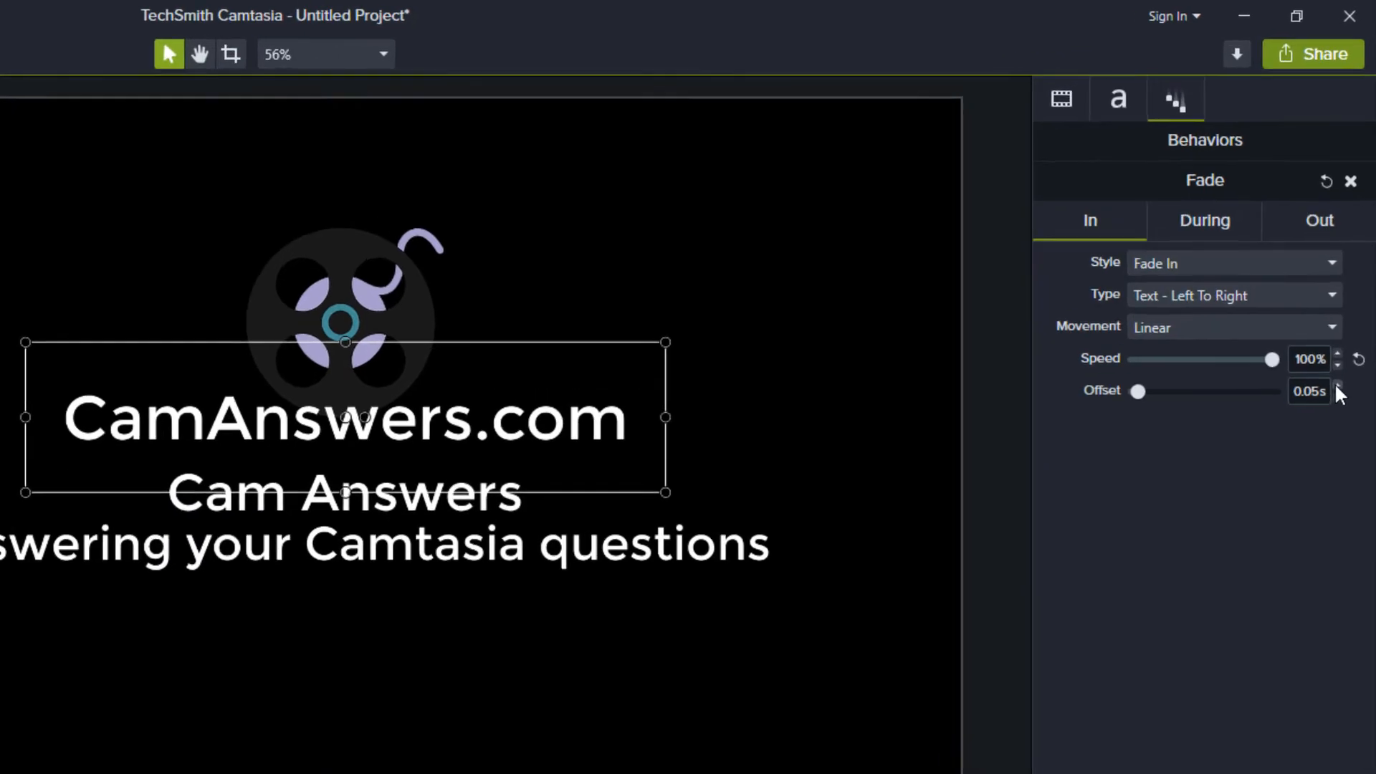
# Set the fade-in offset to 0.11s and preview the animation from the start of the "CamAnswers.com" clip.
pyautogui.click(1352, 240)
pyautogui.click(1352, 240)
pyautogui.click(1334, 410)
pyautogui.doubleClick(1334, 410)
pyautogui.click(1334, 410)
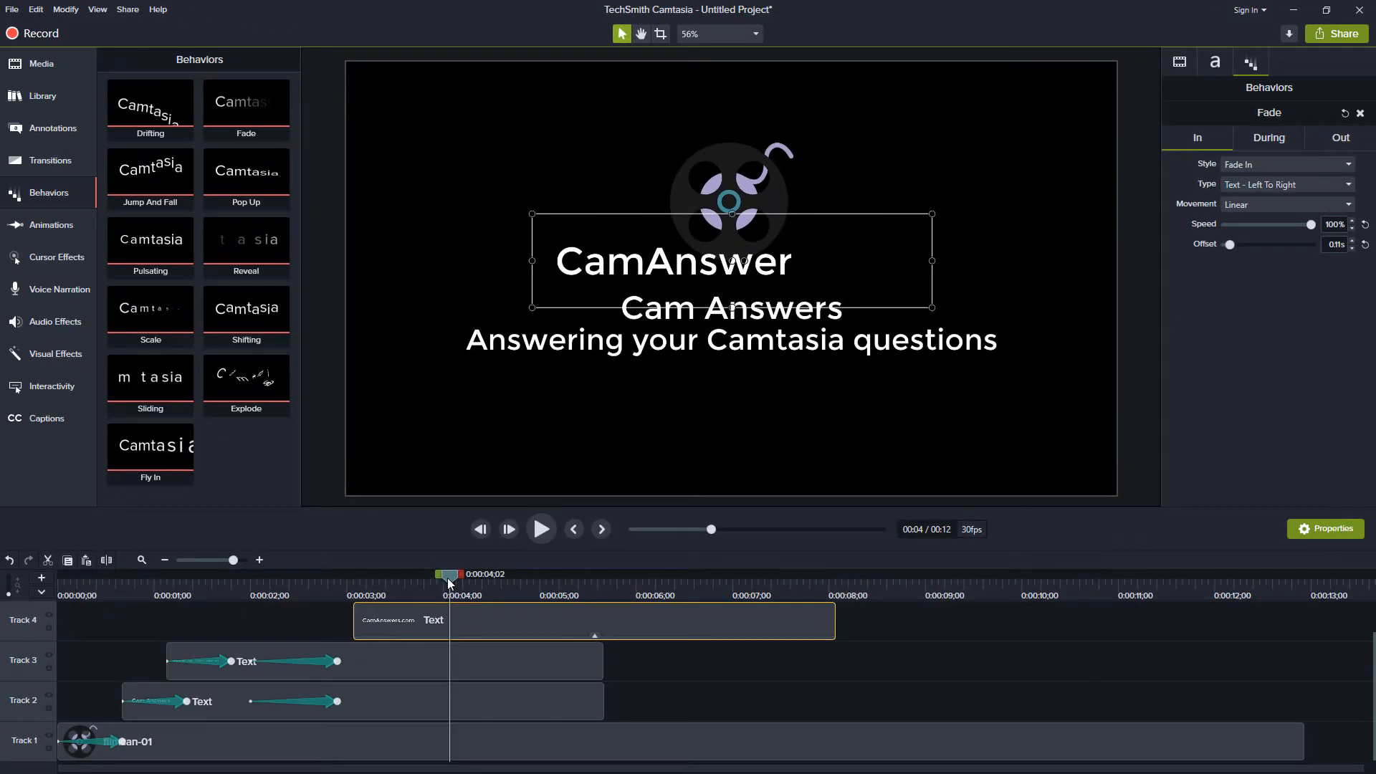
pyautogui.moveTo(449, 577); pyautogui.dragTo(365, 587)
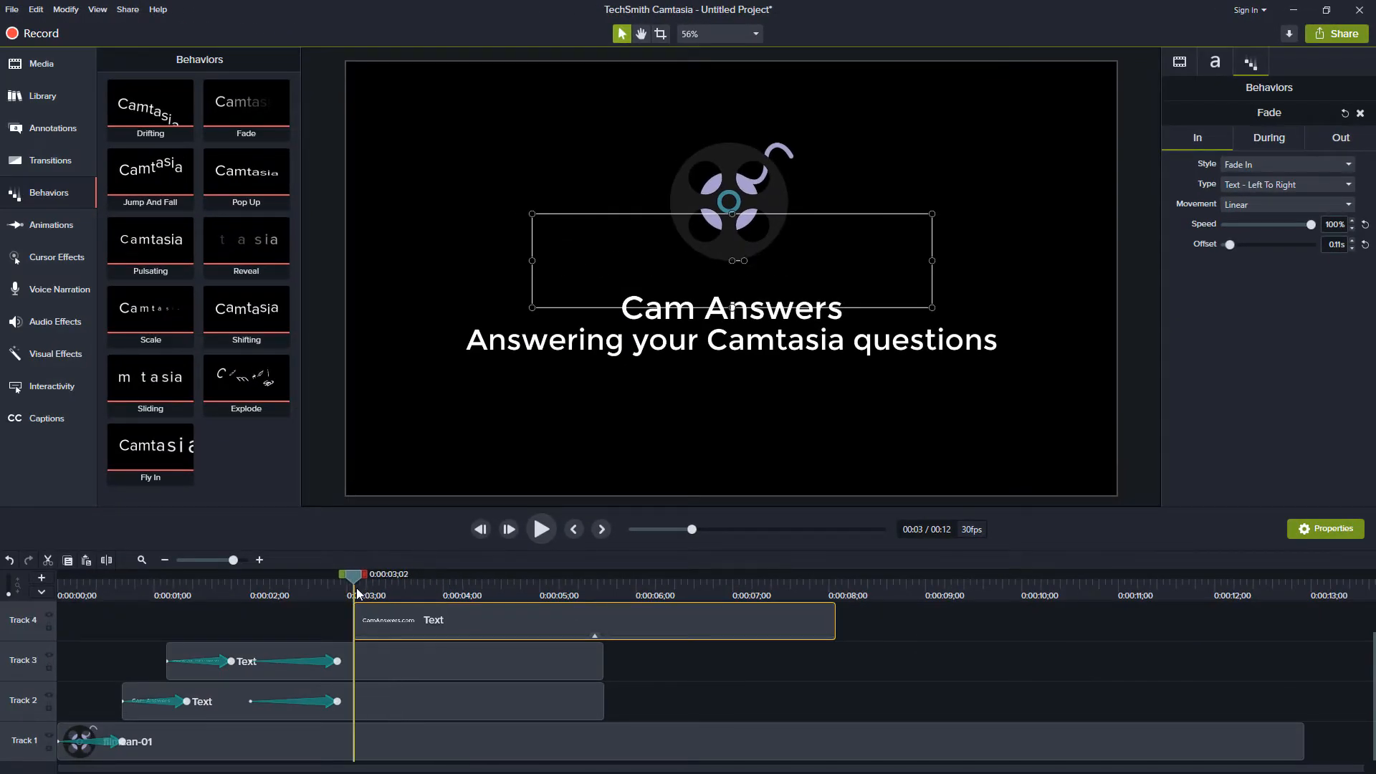
pyautogui.click(541, 529)
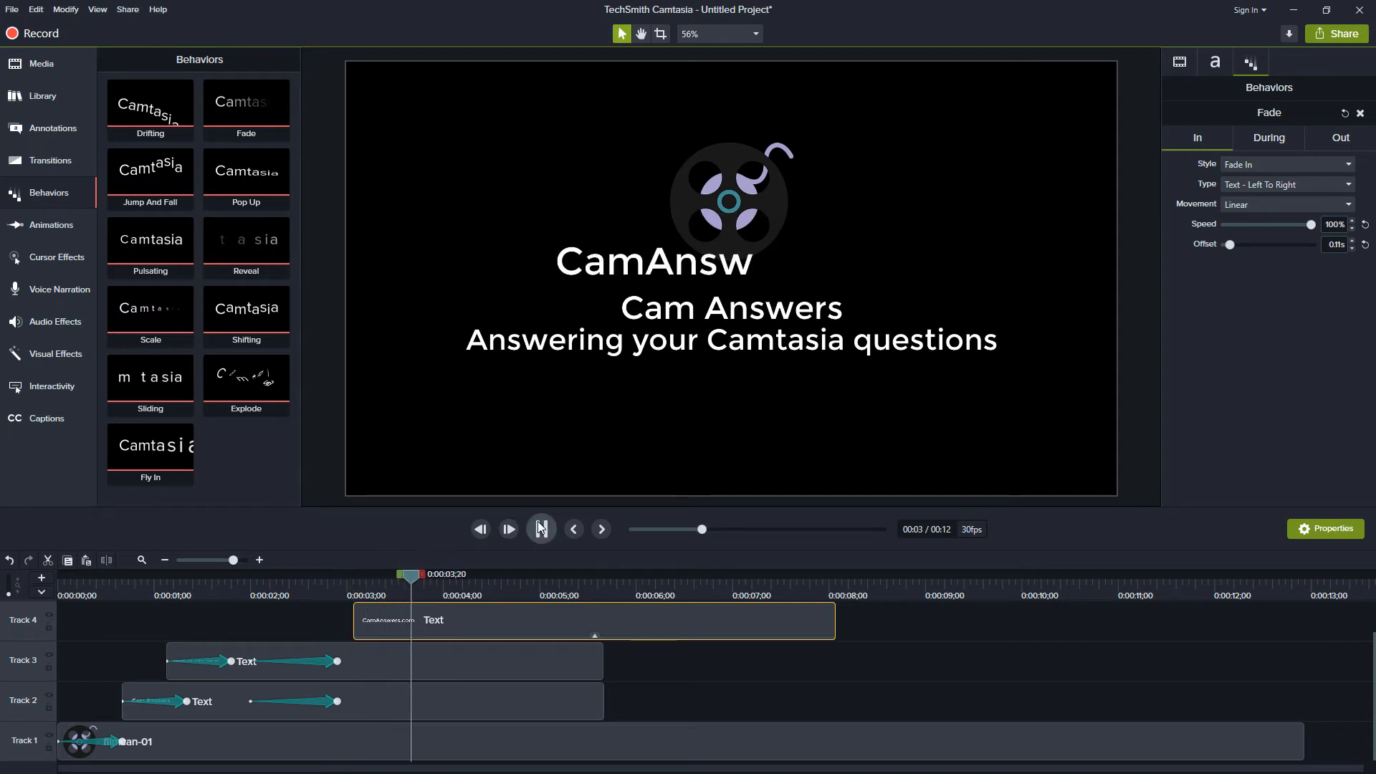
pyautogui.click(709, 282)
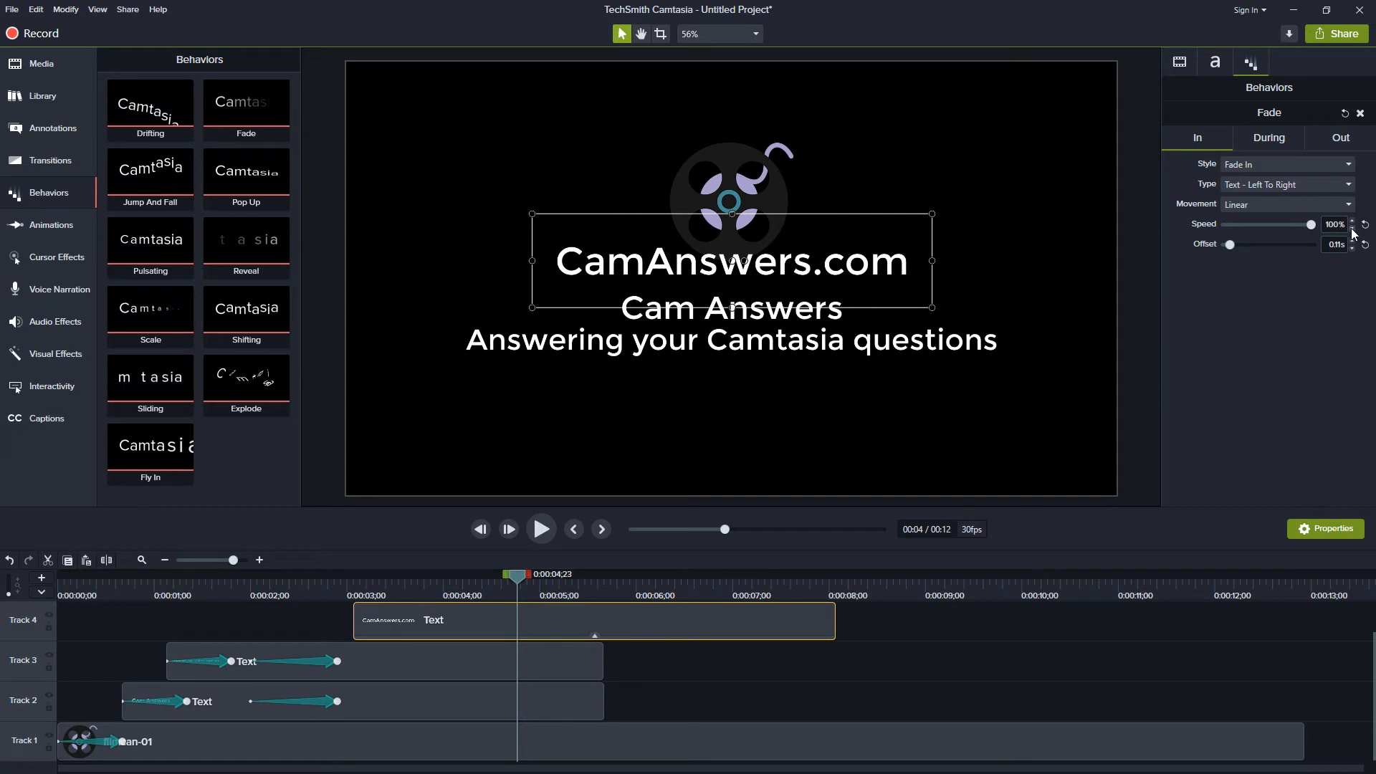
# Lower the fade-in speed to 95% and preview the callout from its start.
pyautogui.click(1353, 228)
pyautogui.click(1353, 220)
pyautogui.moveTo(516, 579); pyautogui.dragTo(353, 579)
pyautogui.click(541, 529)
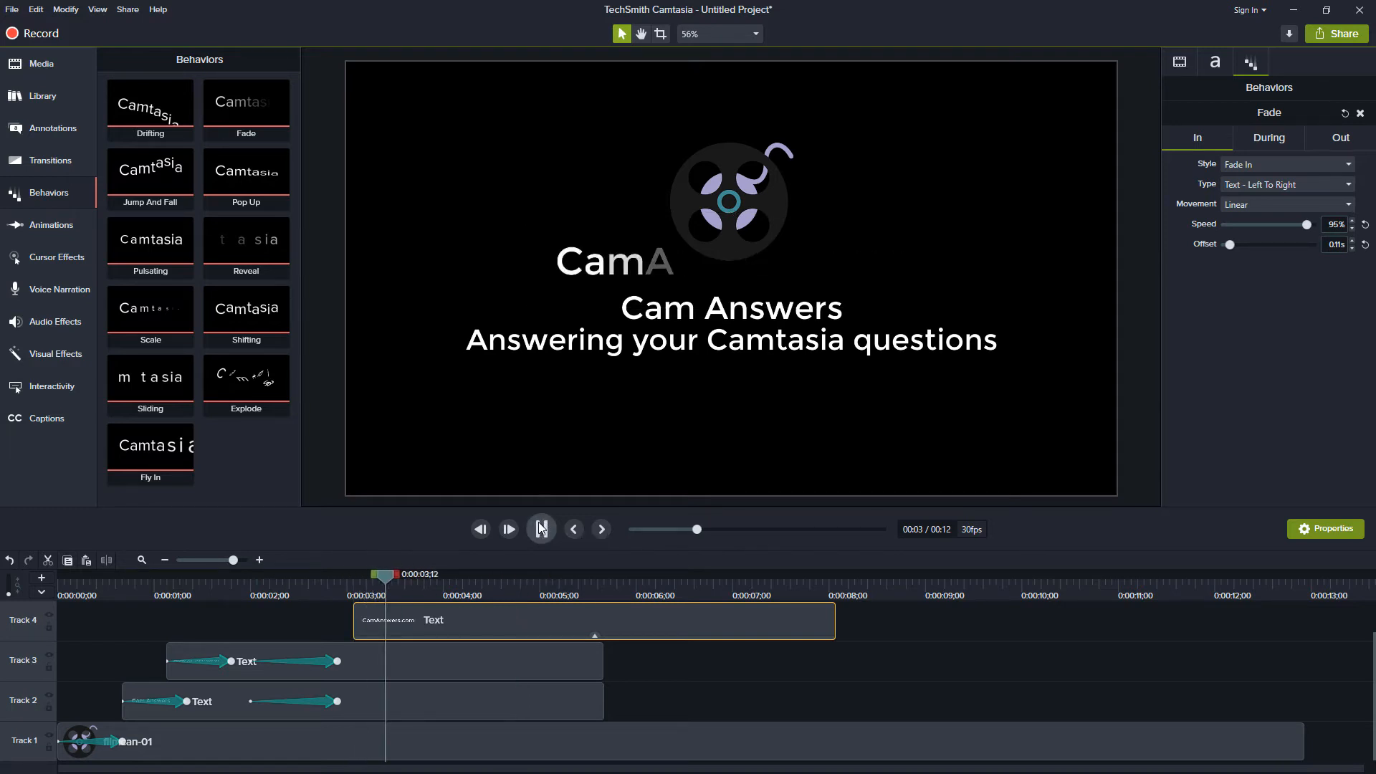
pyautogui.press('space')
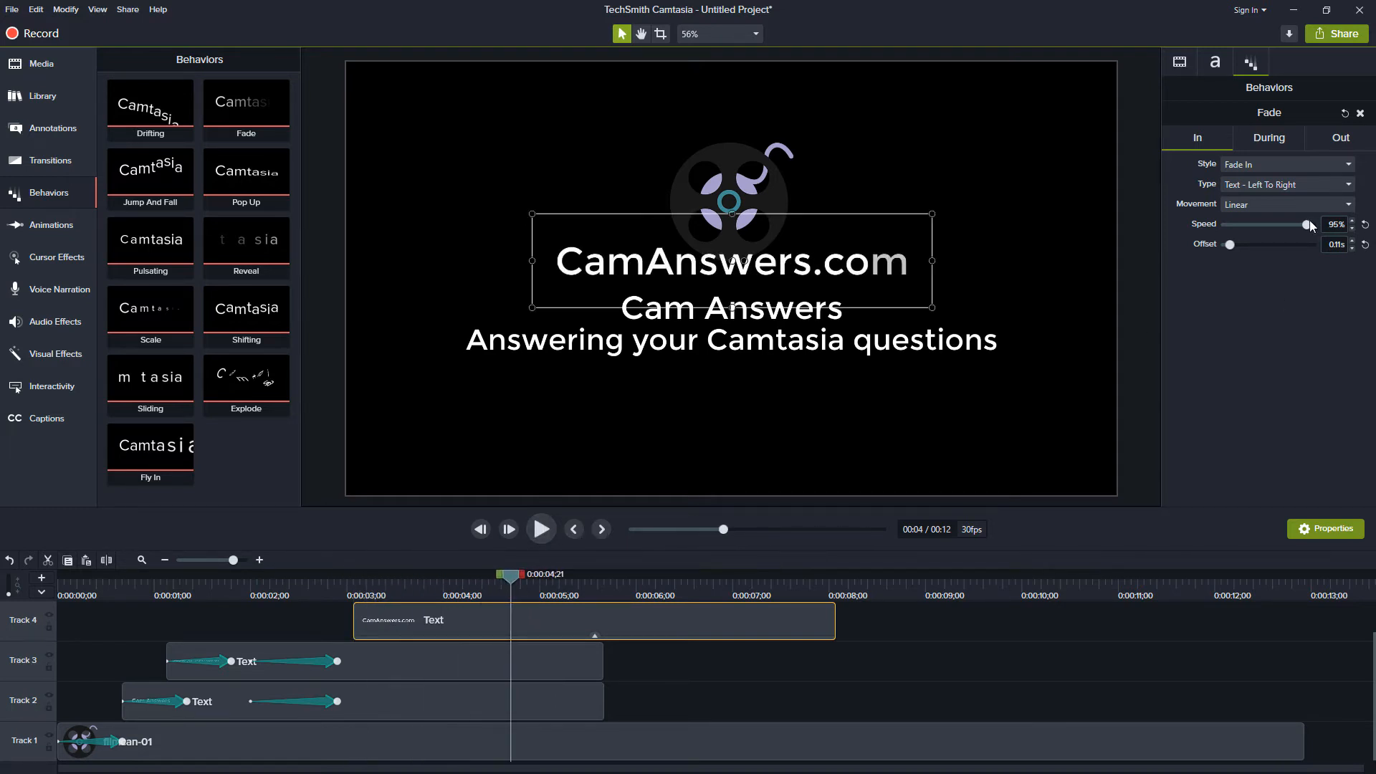
# Set the fade-in speed to 98% and play the "CamAnswers.com" fade from its start.
pyautogui.click(1354, 220)
pyautogui.click(1353, 221)
pyautogui.click(1353, 220)
pyautogui.moveTo(507, 575); pyautogui.dragTo(353, 579)
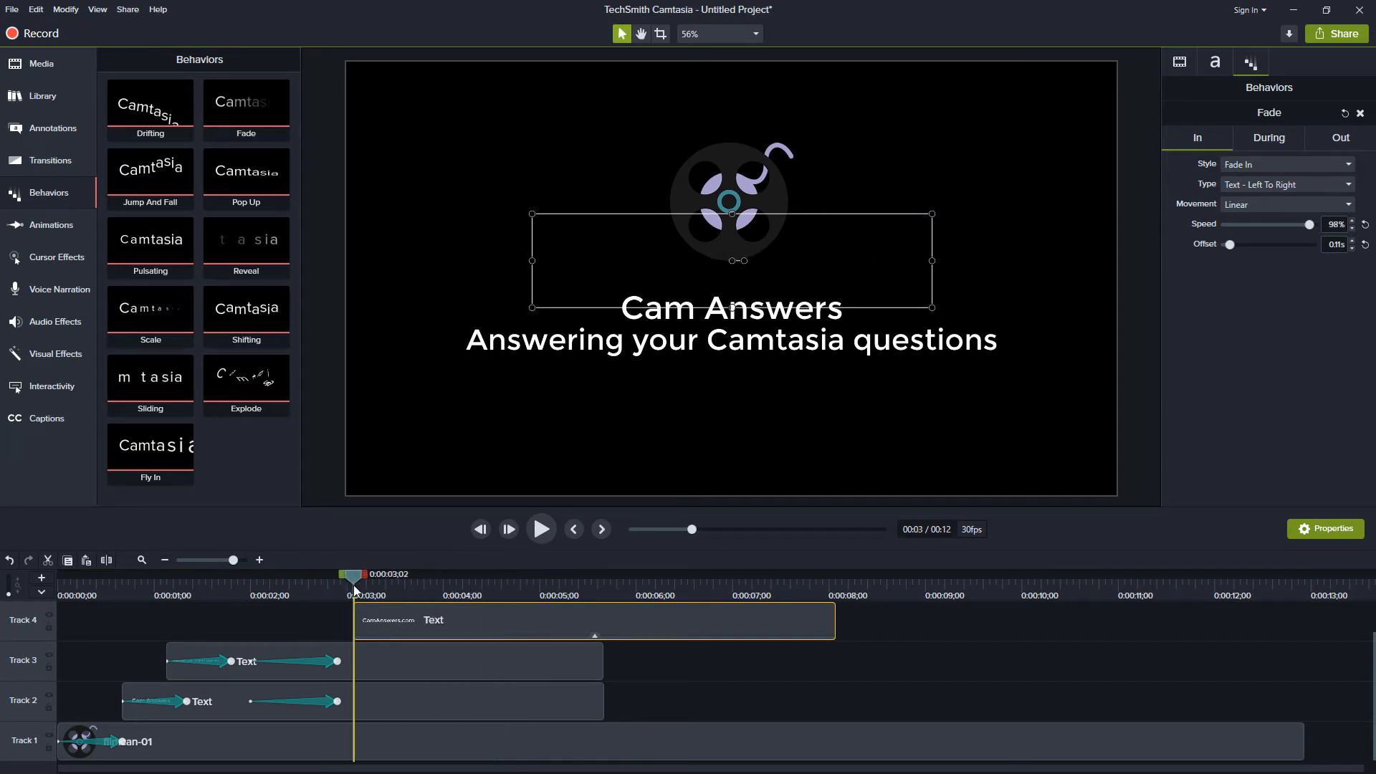
pyautogui.click(541, 529)
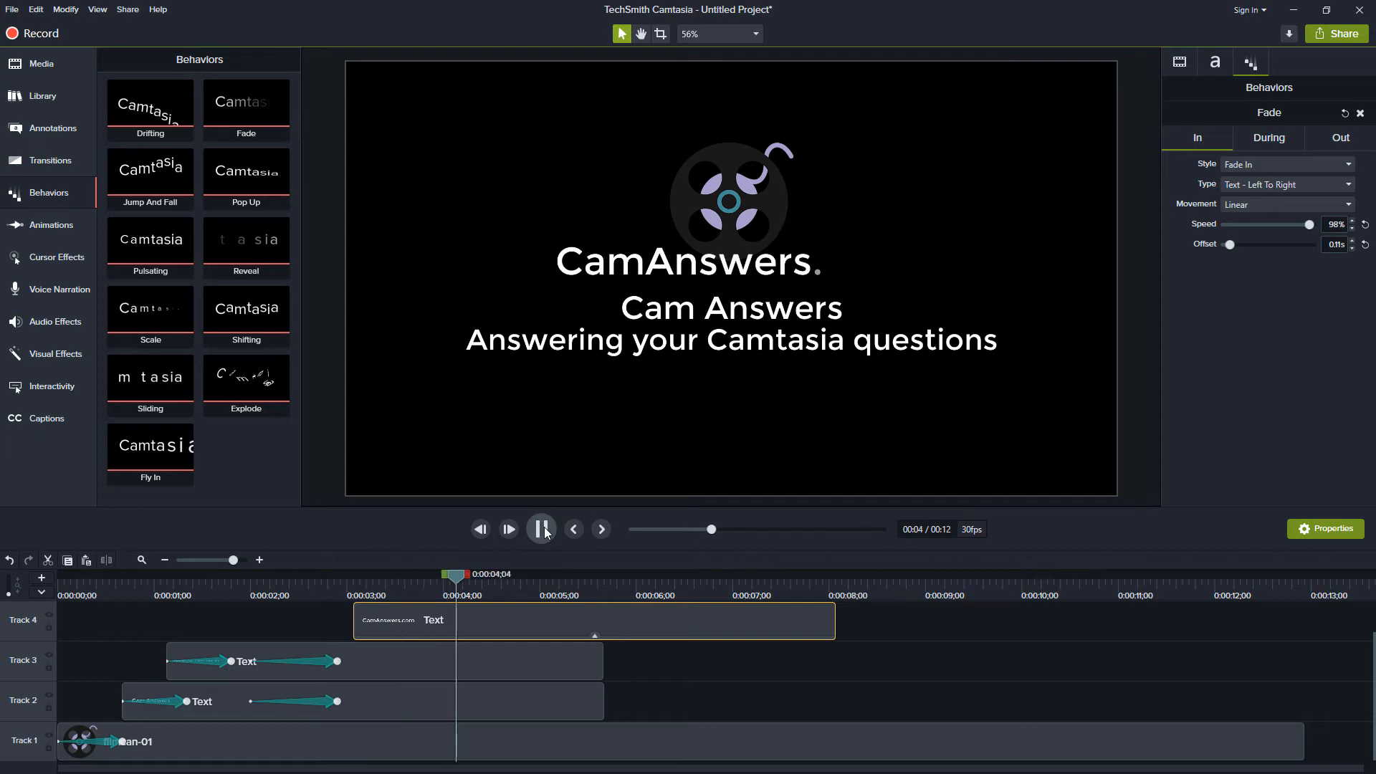
pyautogui.click(542, 529)
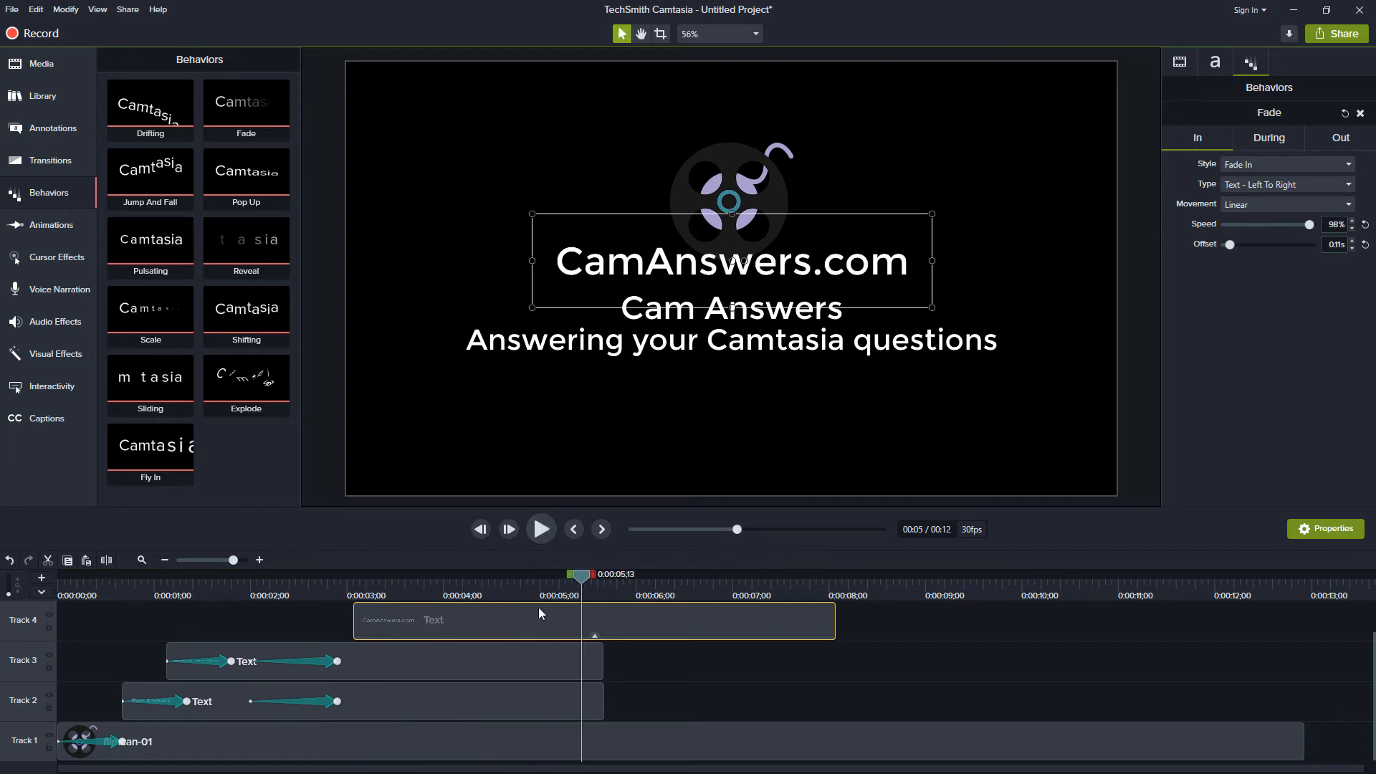
pyautogui.moveTo(579, 577); pyautogui.dragTo(460, 584)
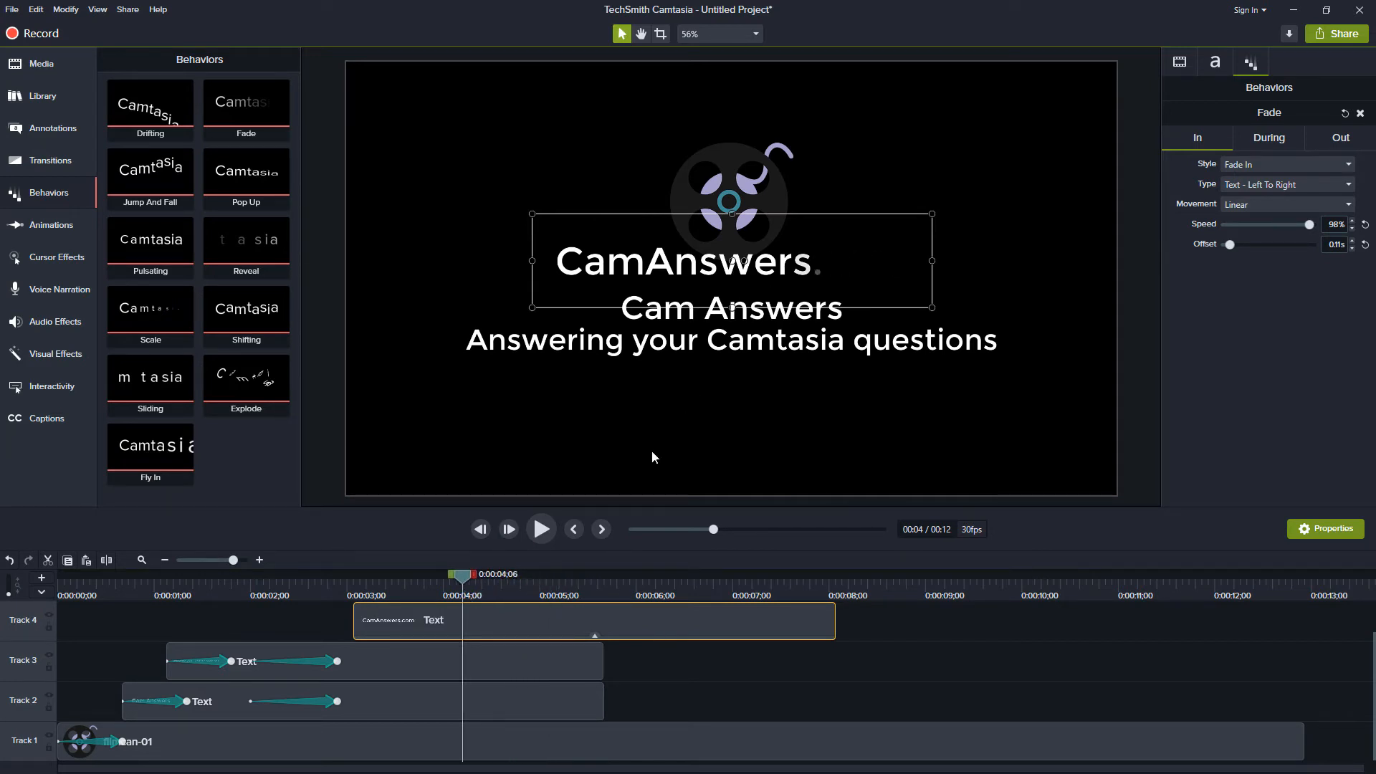
# Duplicate the "CamAnswers.com" callout onto Track 5 at the same start time as the Track 4 clip.
pyautogui.hotkey('ctrl', ',')
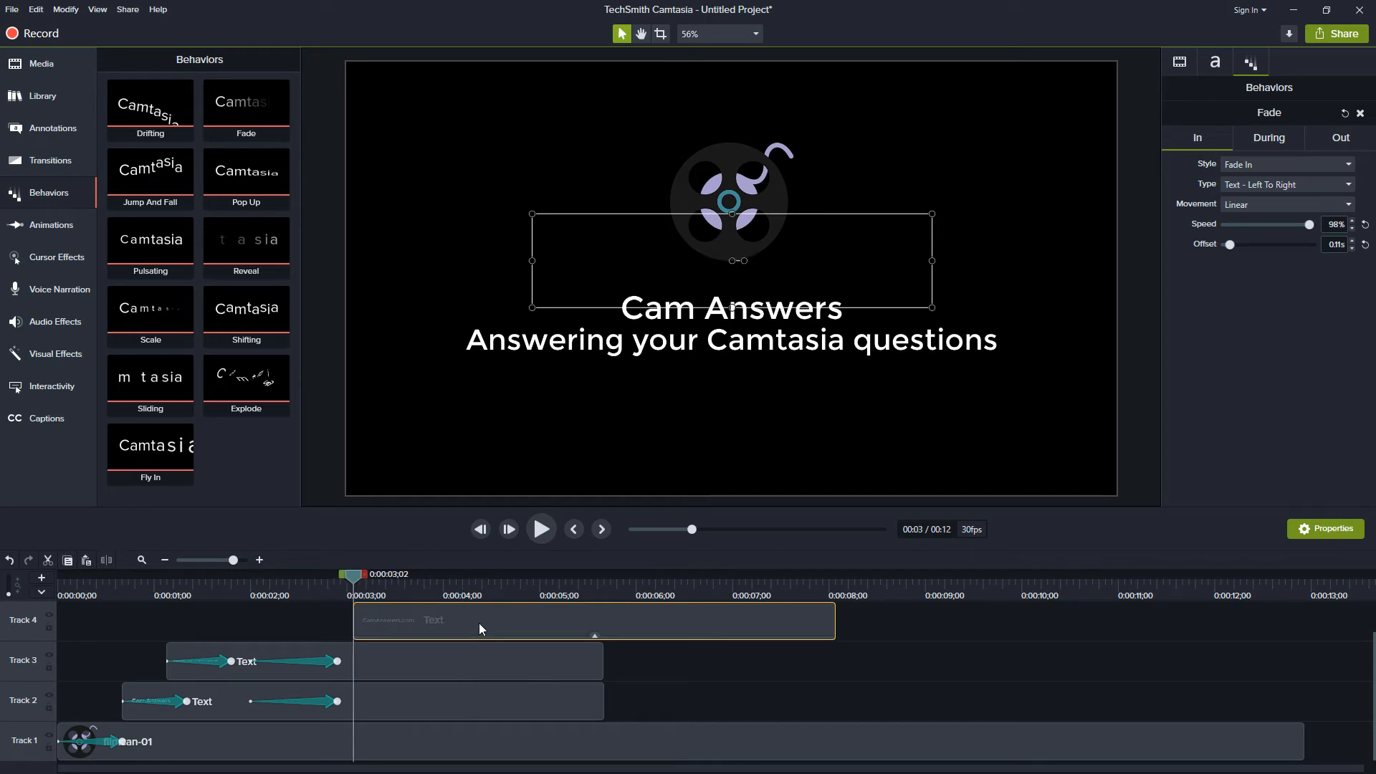
pyautogui.hotkey('ctrl', 'c')
pyautogui.hotkey('ctrl', 'v')
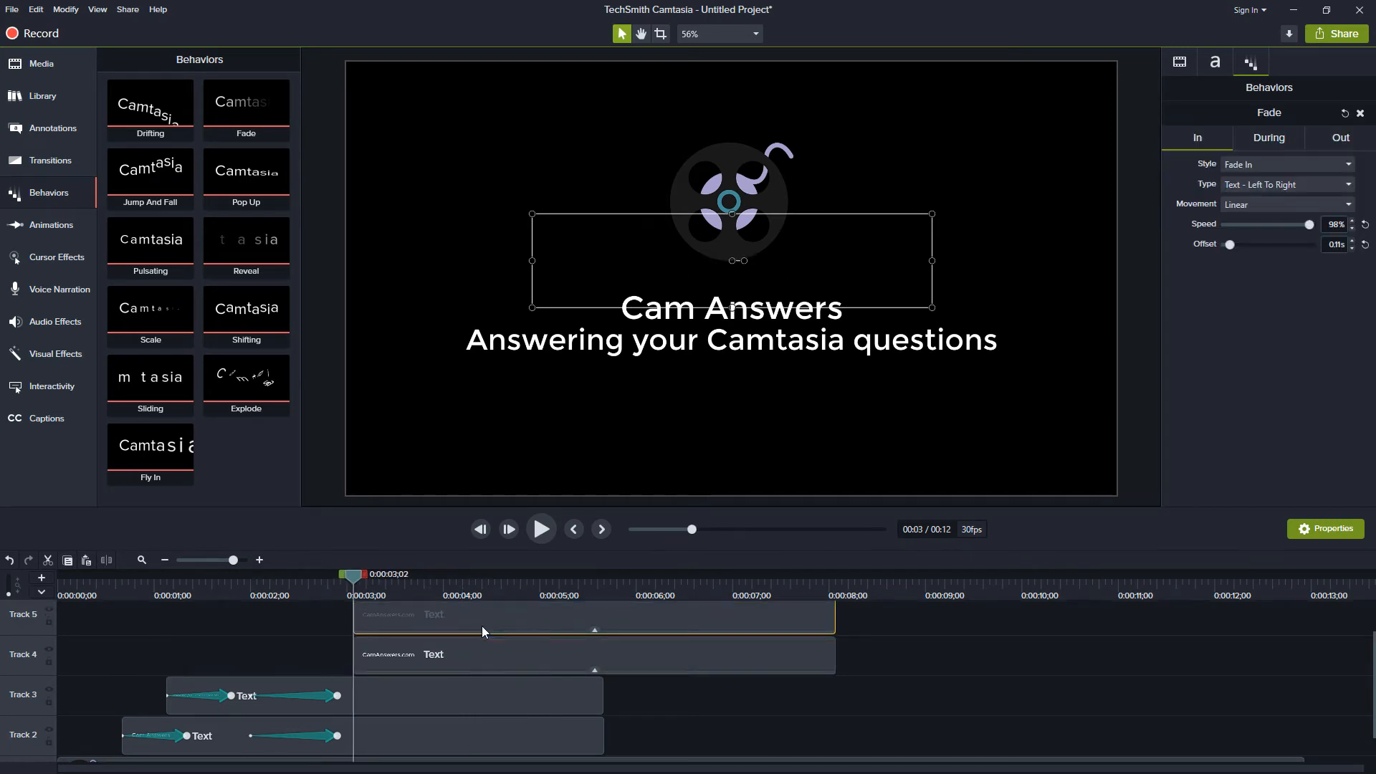
pyautogui.scroll(1, 481, 632)
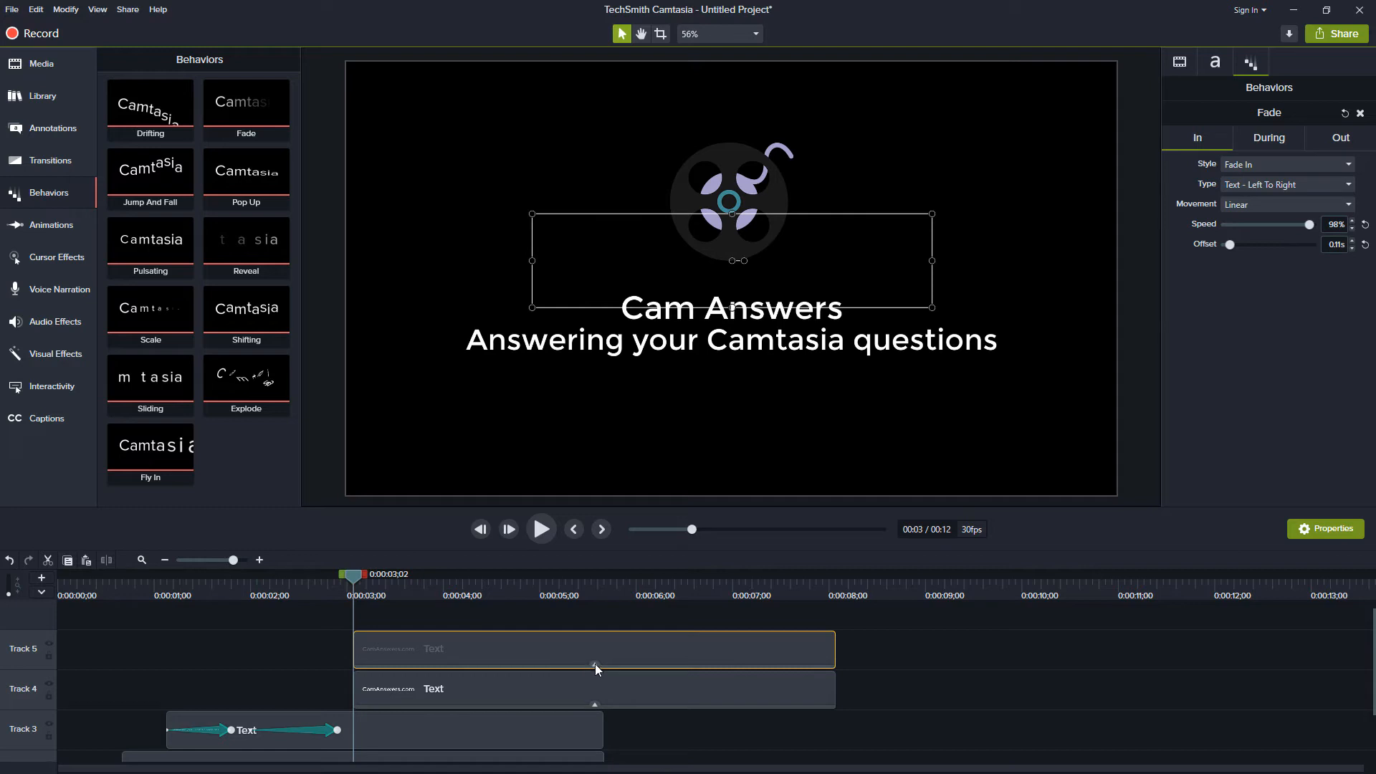
# Remove the Fade behavior from the duplicated callout on Track 5.
pyautogui.click(595, 665)
pyautogui.click(463, 660)
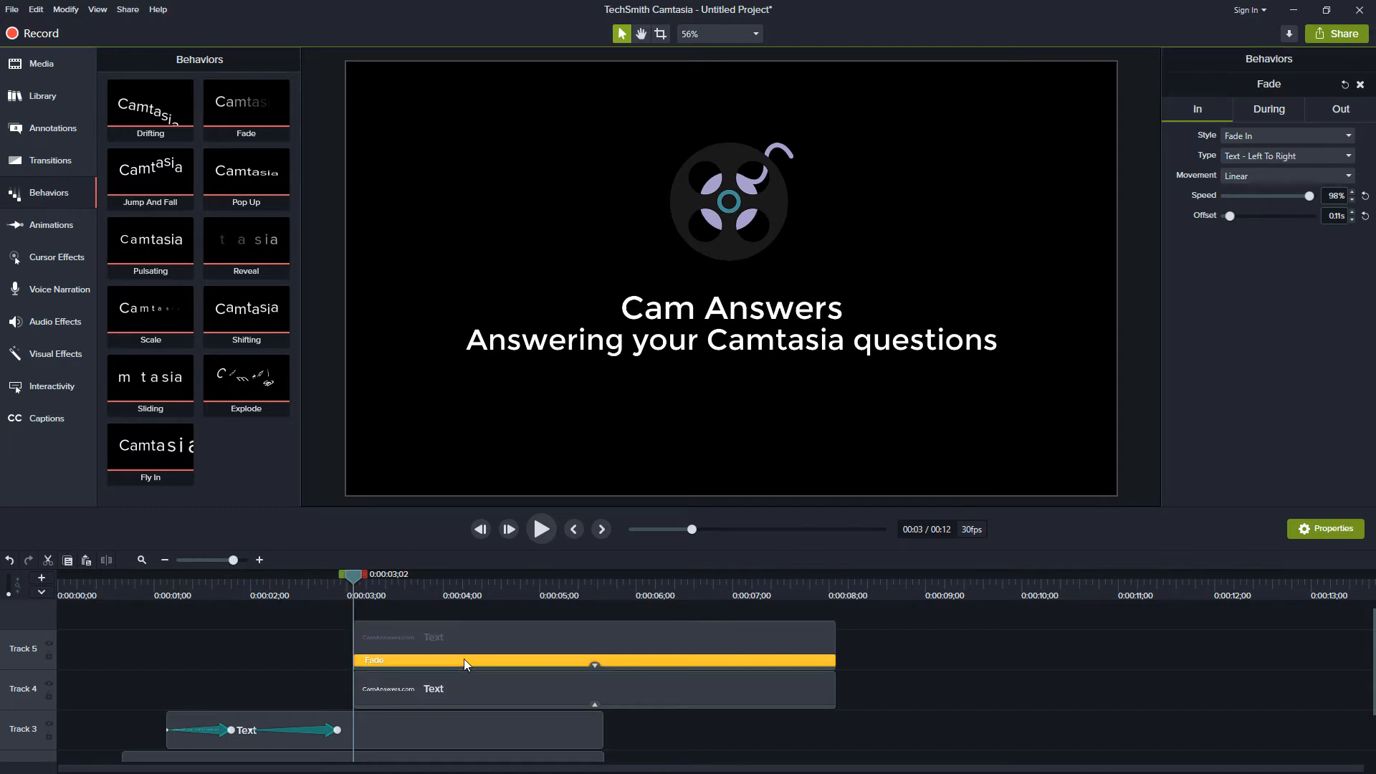
pyautogui.press('Delete')
pyautogui.click(505, 642)
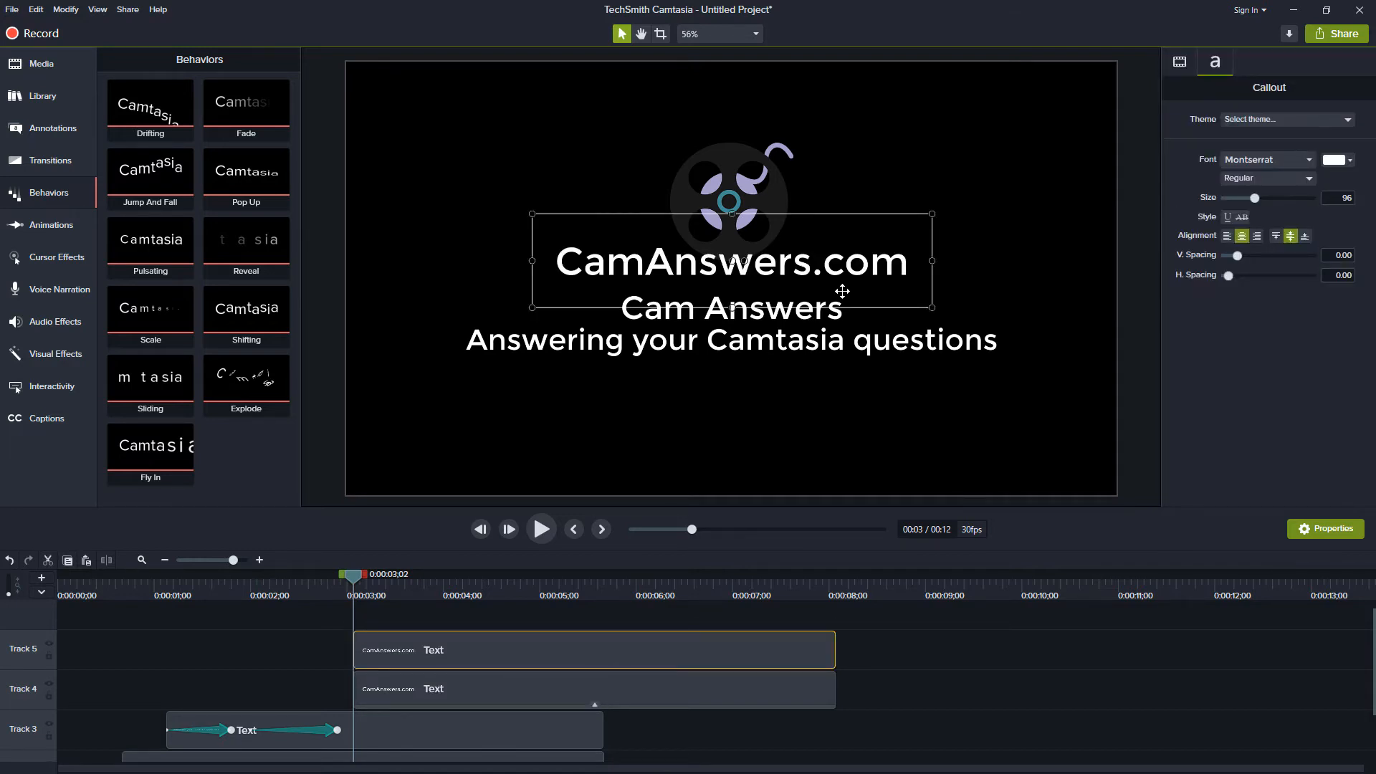
# Replace "CamAnswers" in the Track 5 callout with blank spaces, keeping only ".com".
pyautogui.doubleClick(866, 263)
pyautogui.moveTo(824, 263); pyautogui.dragTo(582, 262)
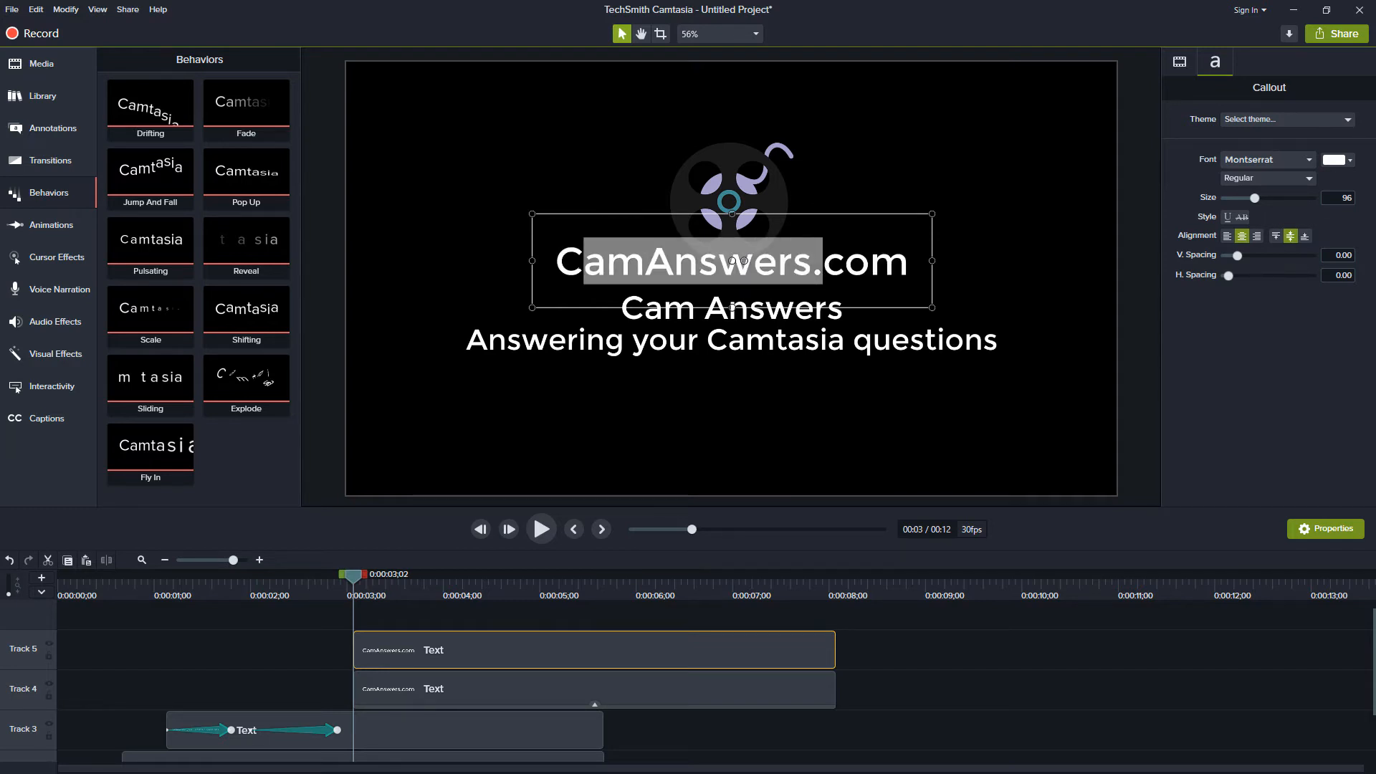
pyautogui.click(582, 263)
pyautogui.moveTo(812, 262); pyautogui.dragTo(557, 262)
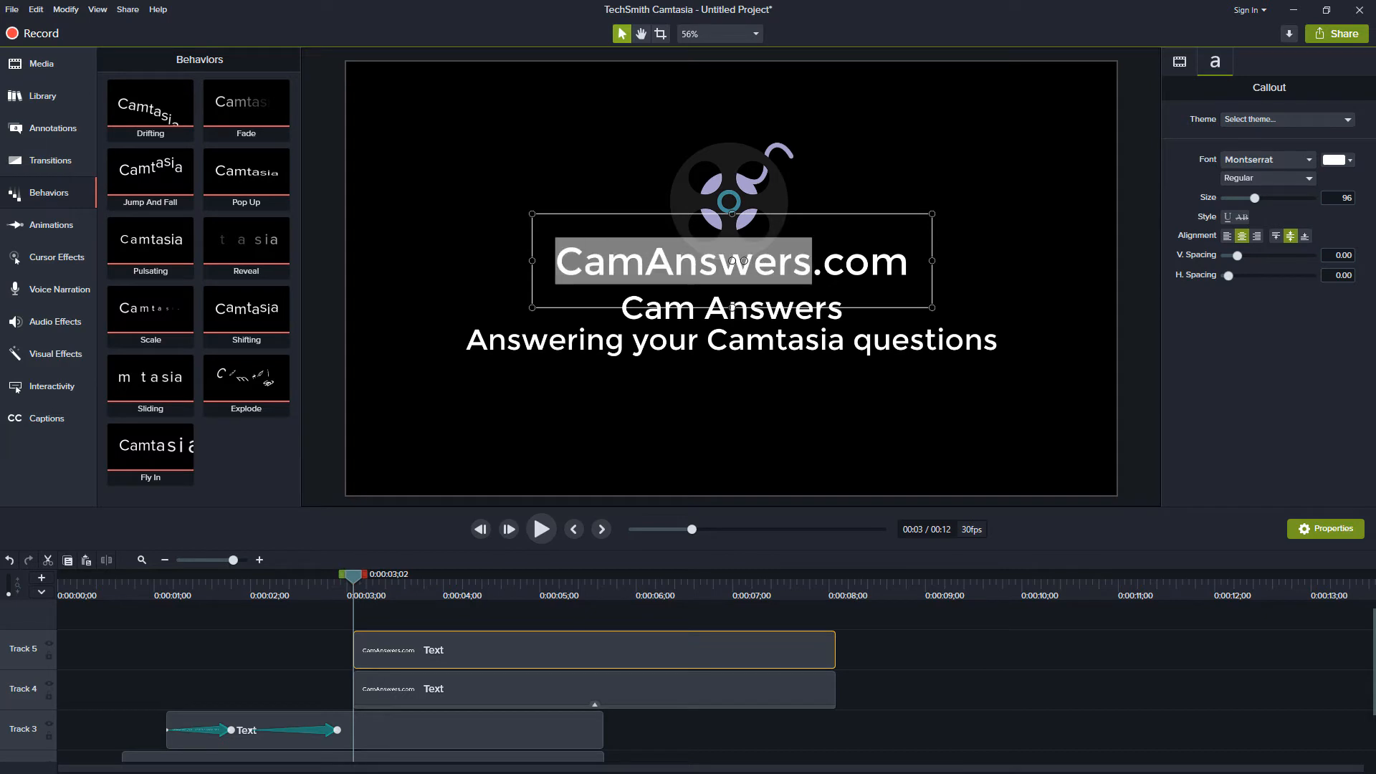
pyautogui.press('BackSpace')
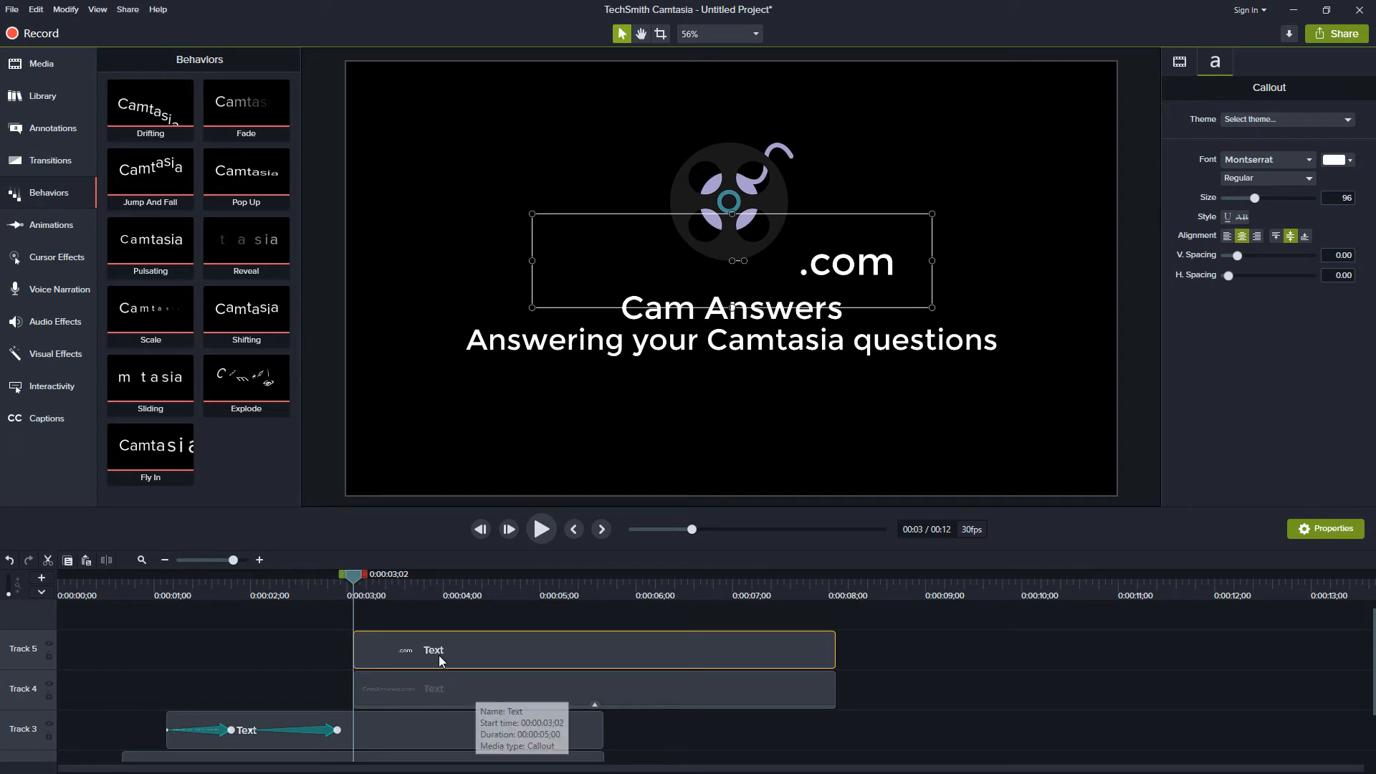
# Adjust the leading spaces in the Track 5 callout to align its ".com" with the ".com" of the Track 4 text.
pyautogui.click(516, 590)
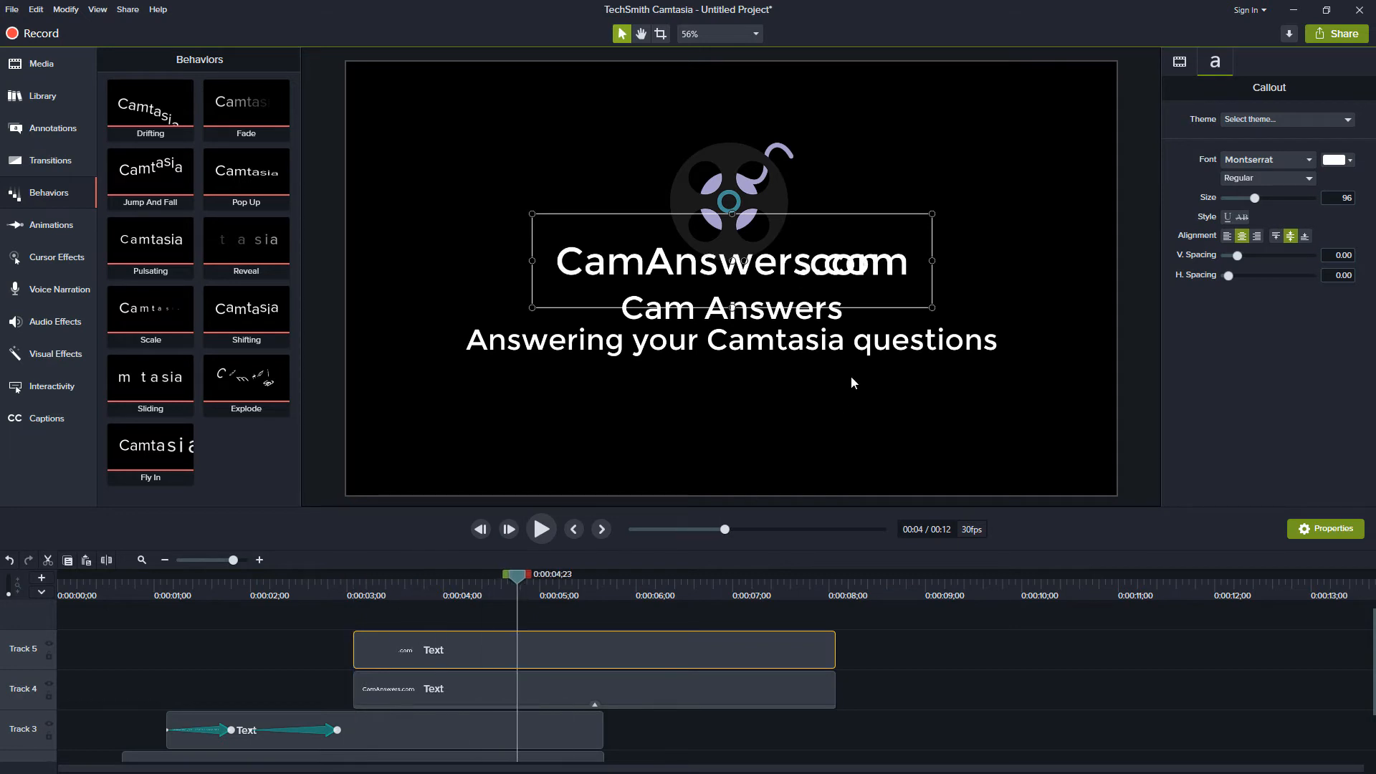
pyautogui.press('space')
pyautogui.press('space')
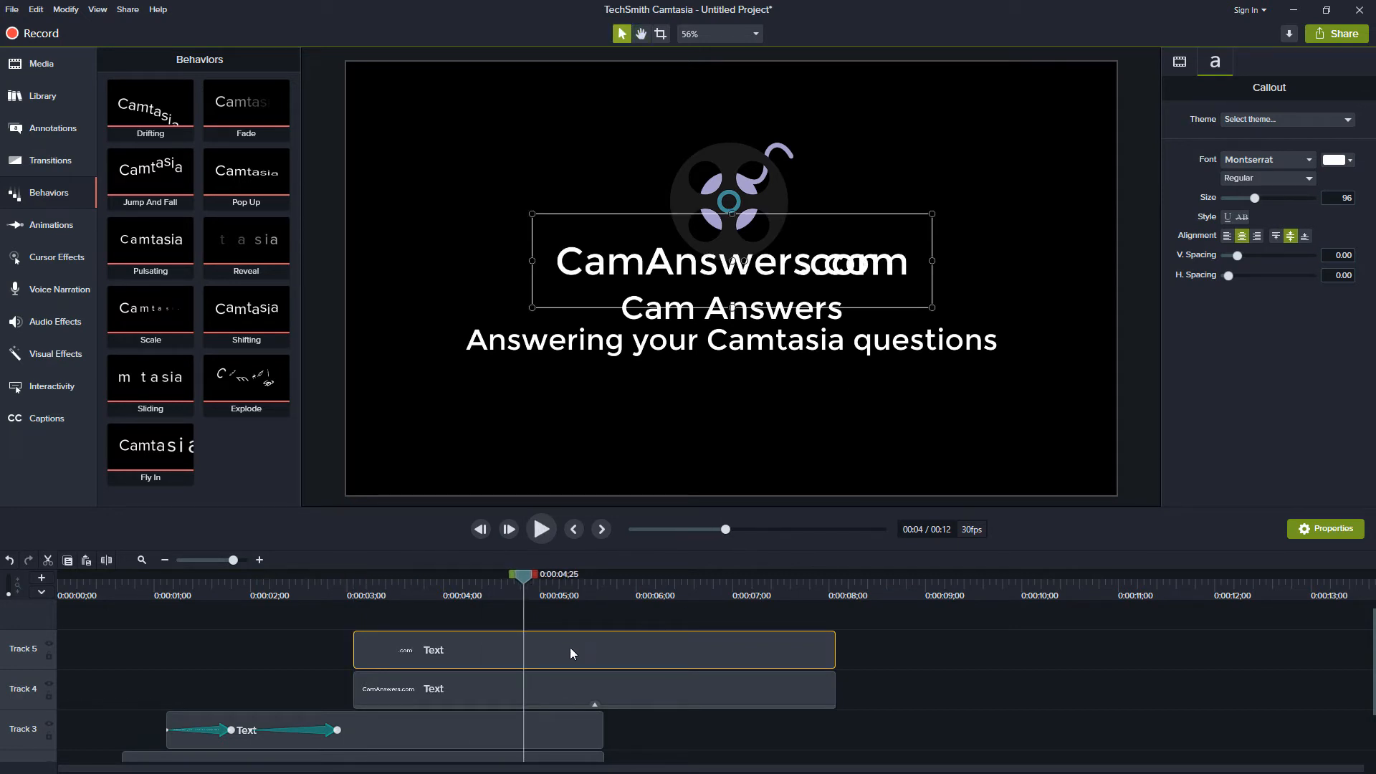
pyautogui.press('space')
pyautogui.press('space')
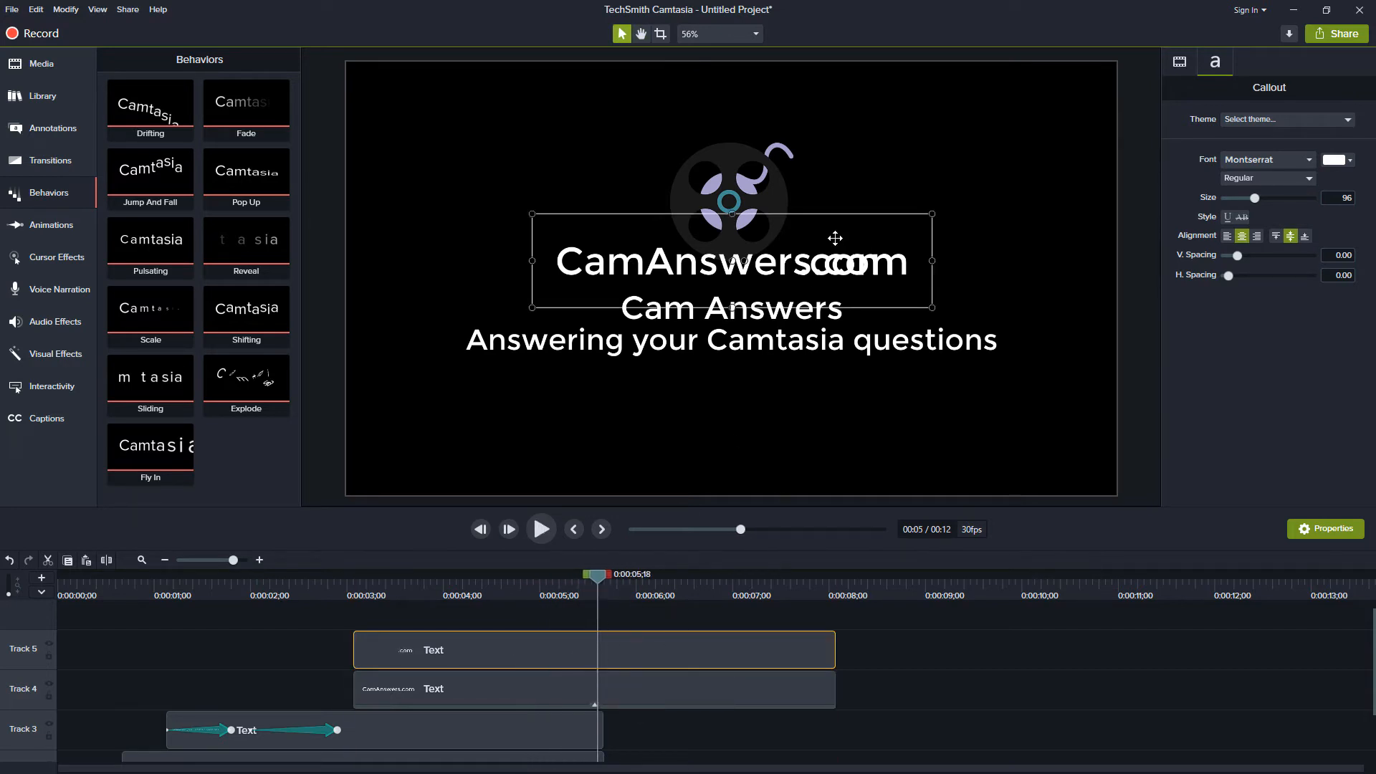
pyautogui.doubleClick(767, 262)
pyautogui.click(756, 264)
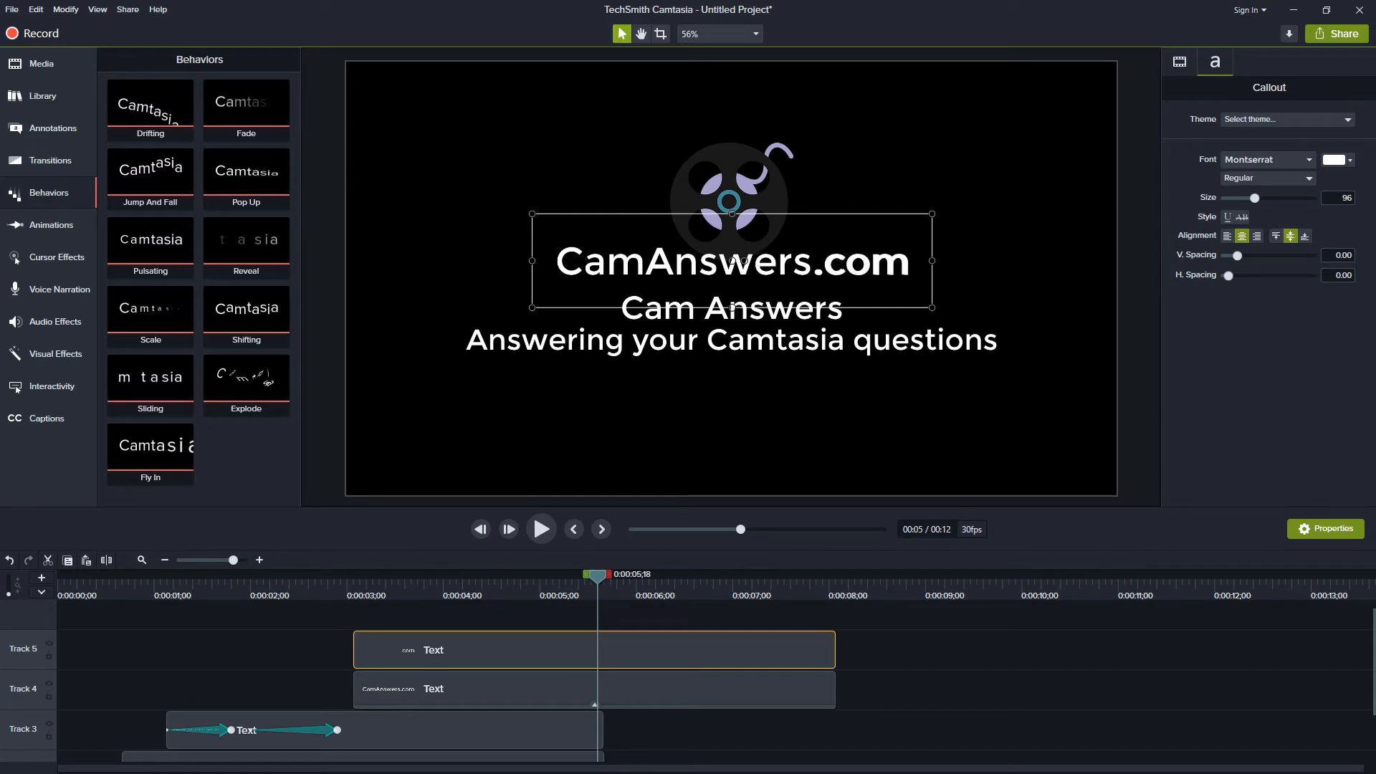
pyautogui.press('BackSpace')
pyautogui.press('BackSpace')
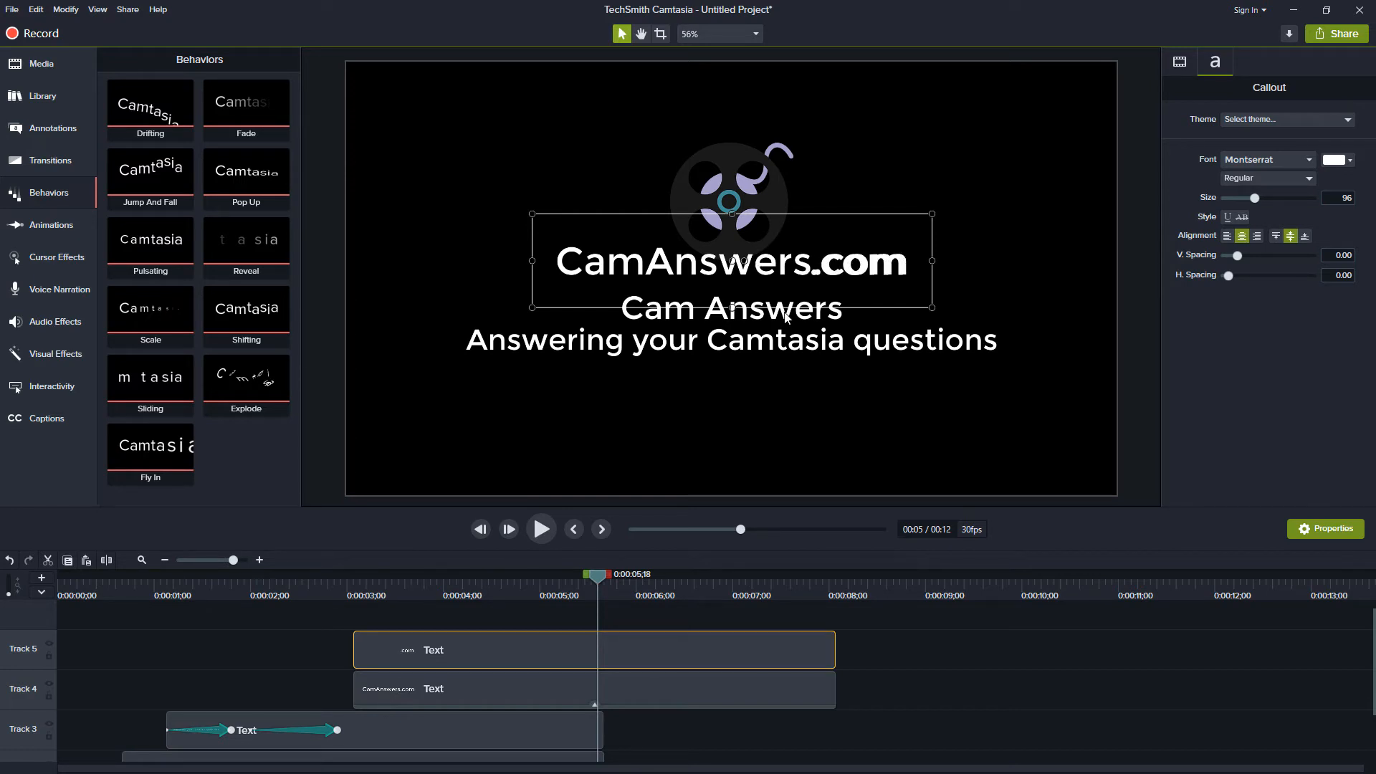
# Hide Track 5 and replace ".com" in the Track 4 callout with trailing spaces, keeping only "CamAnswers".
pyautogui.click(621, 686)
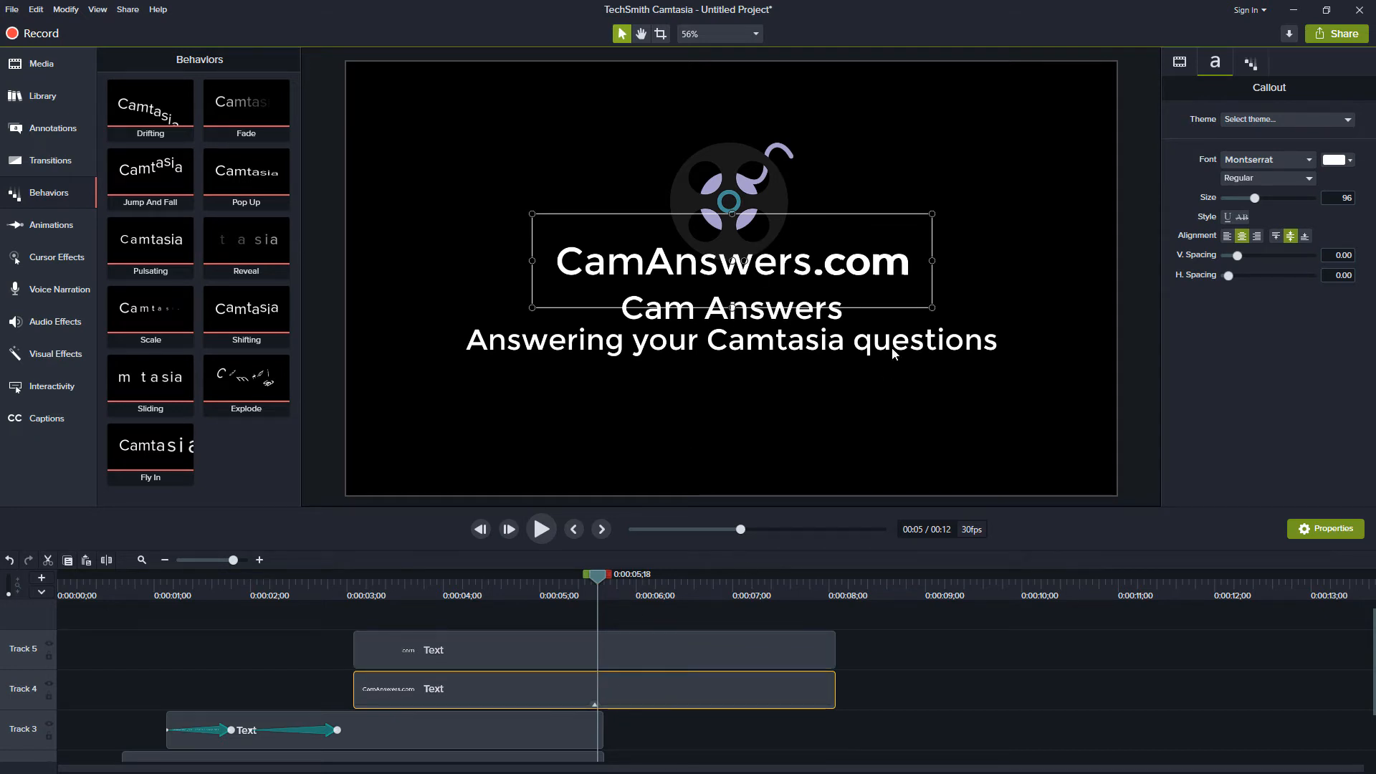
pyautogui.click(881, 258)
pyautogui.doubleClick(881, 260)
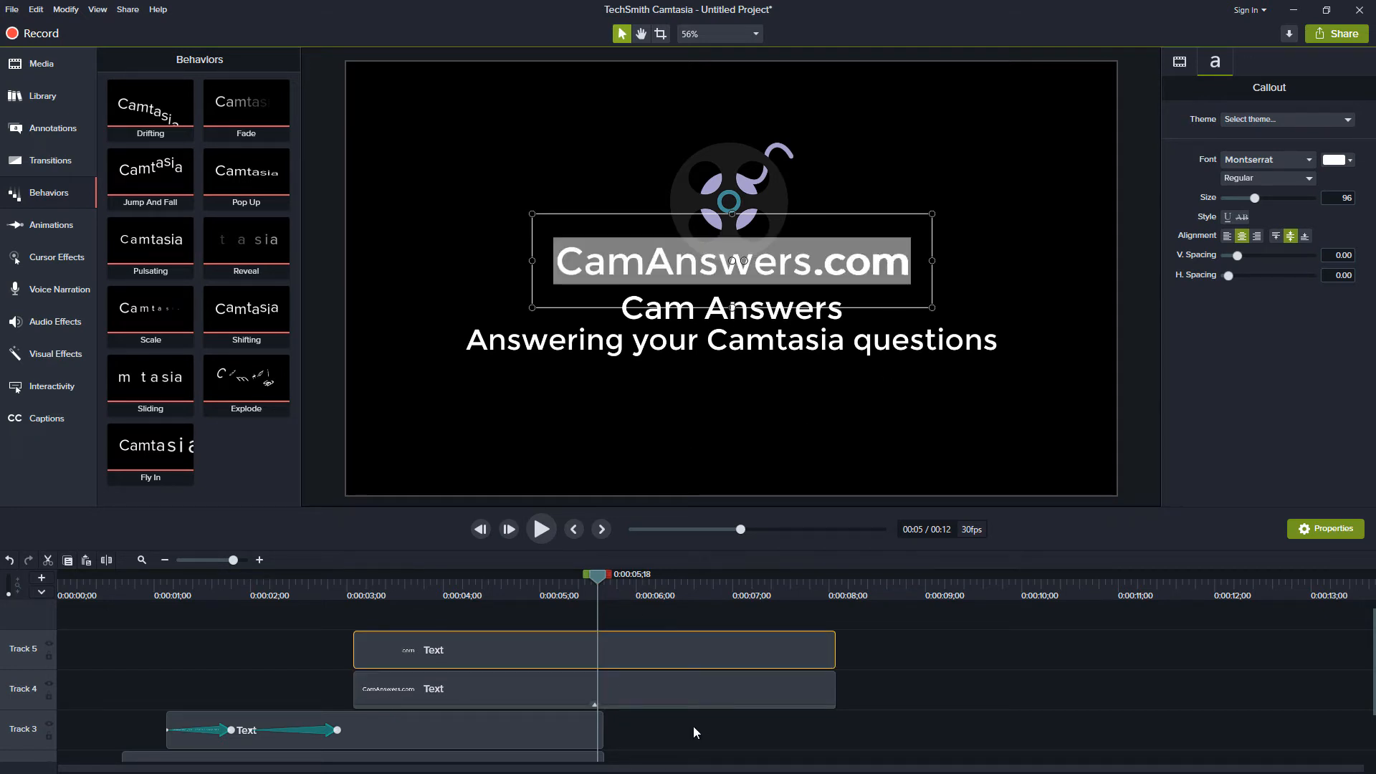
pyautogui.click(48, 646)
pyautogui.doubleClick(853, 265)
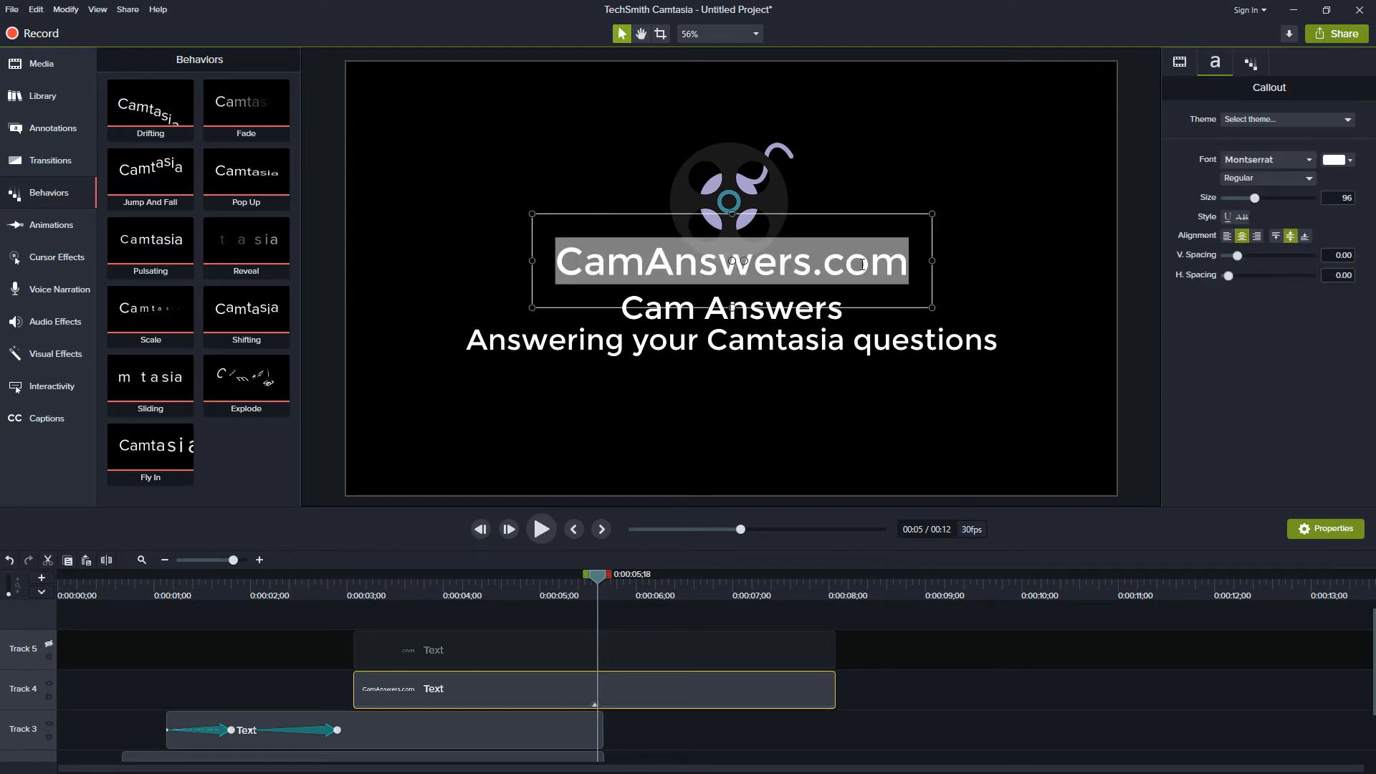
pyautogui.click(859, 265)
pyautogui.doubleClick(864, 266)
pyautogui.press('BackSpace')
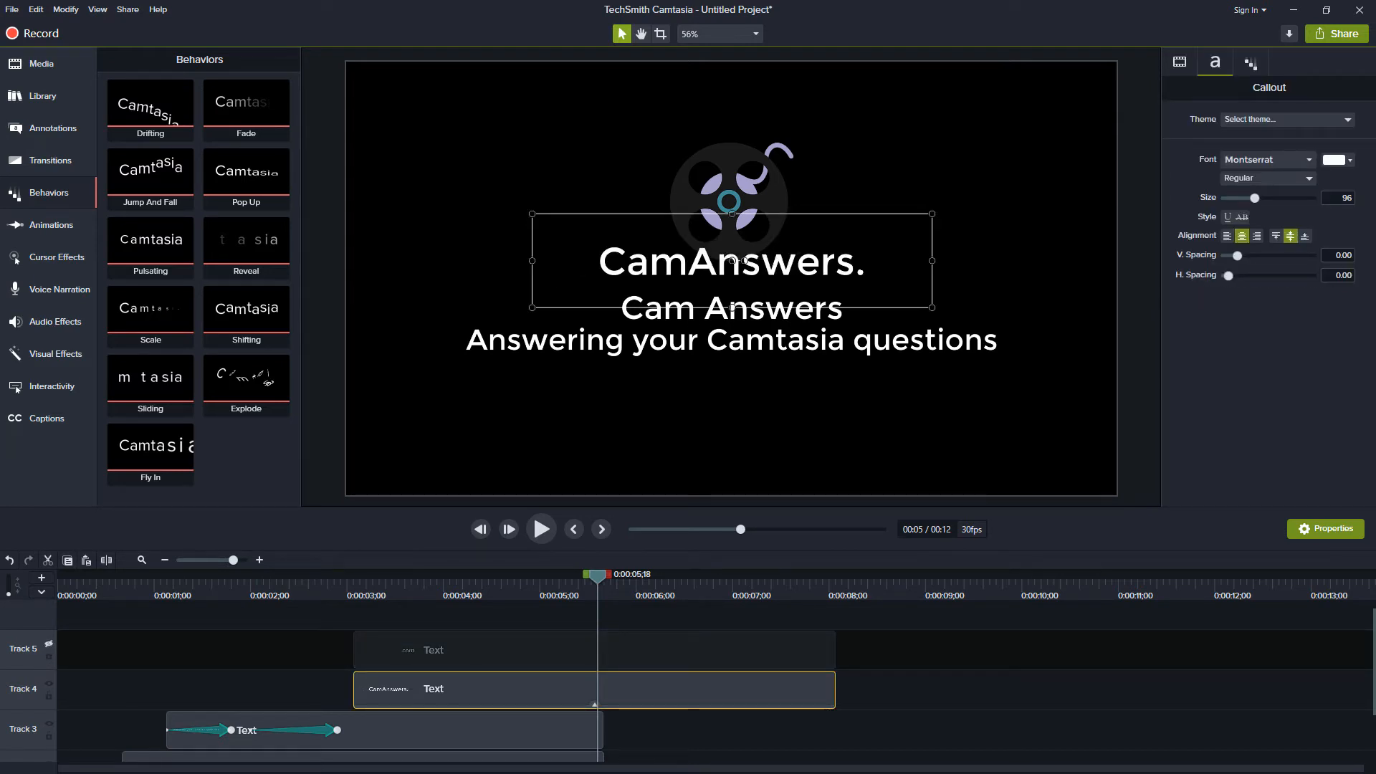
pyautogui.press('BackSpace')
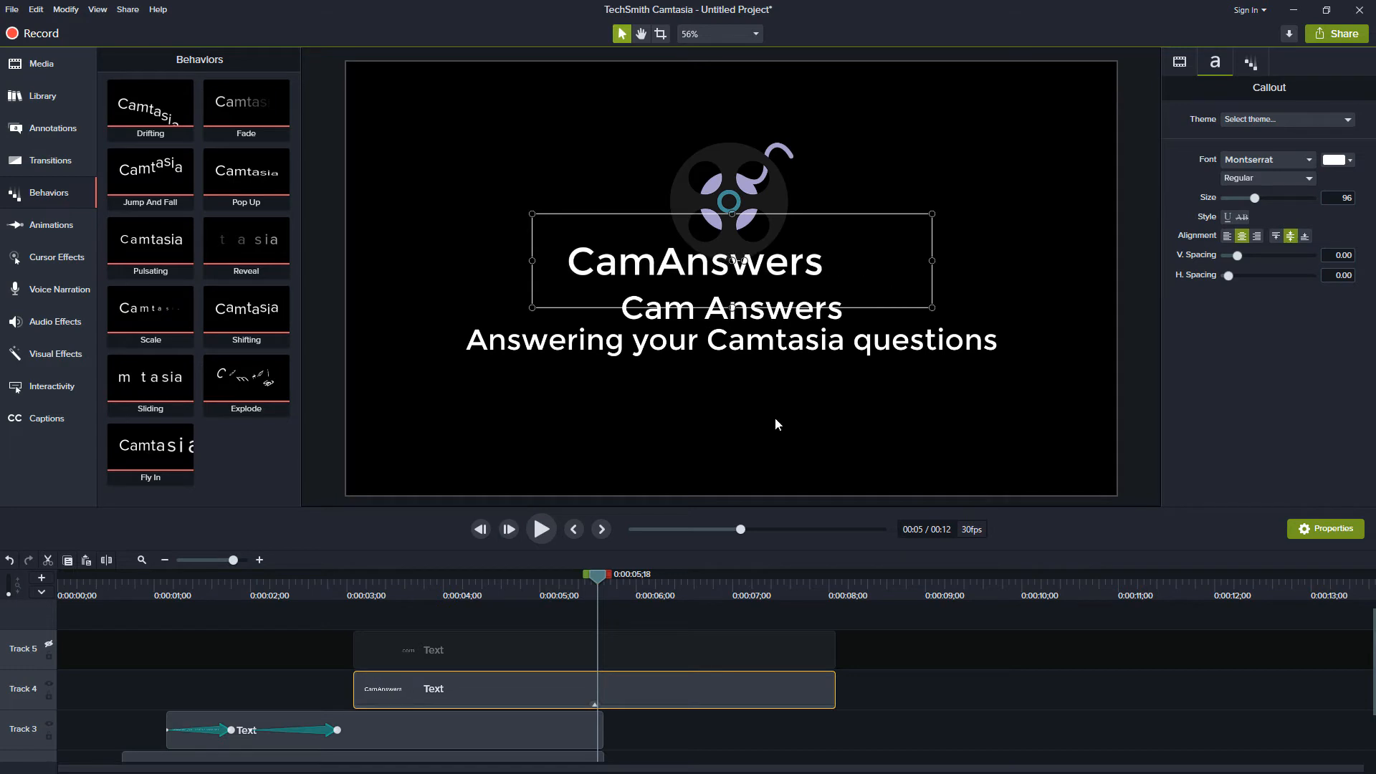
# Show Track 5 again, refine the "CamAnswers" spacing against ".com" and check the combined text along the timeline.
pyautogui.click(49, 643)
pyautogui.press('space')
pyautogui.press('space')
pyautogui.press(',')
pyautogui.press(',')
pyautogui.press(',')
pyautogui.press(',')
pyautogui.press(',')
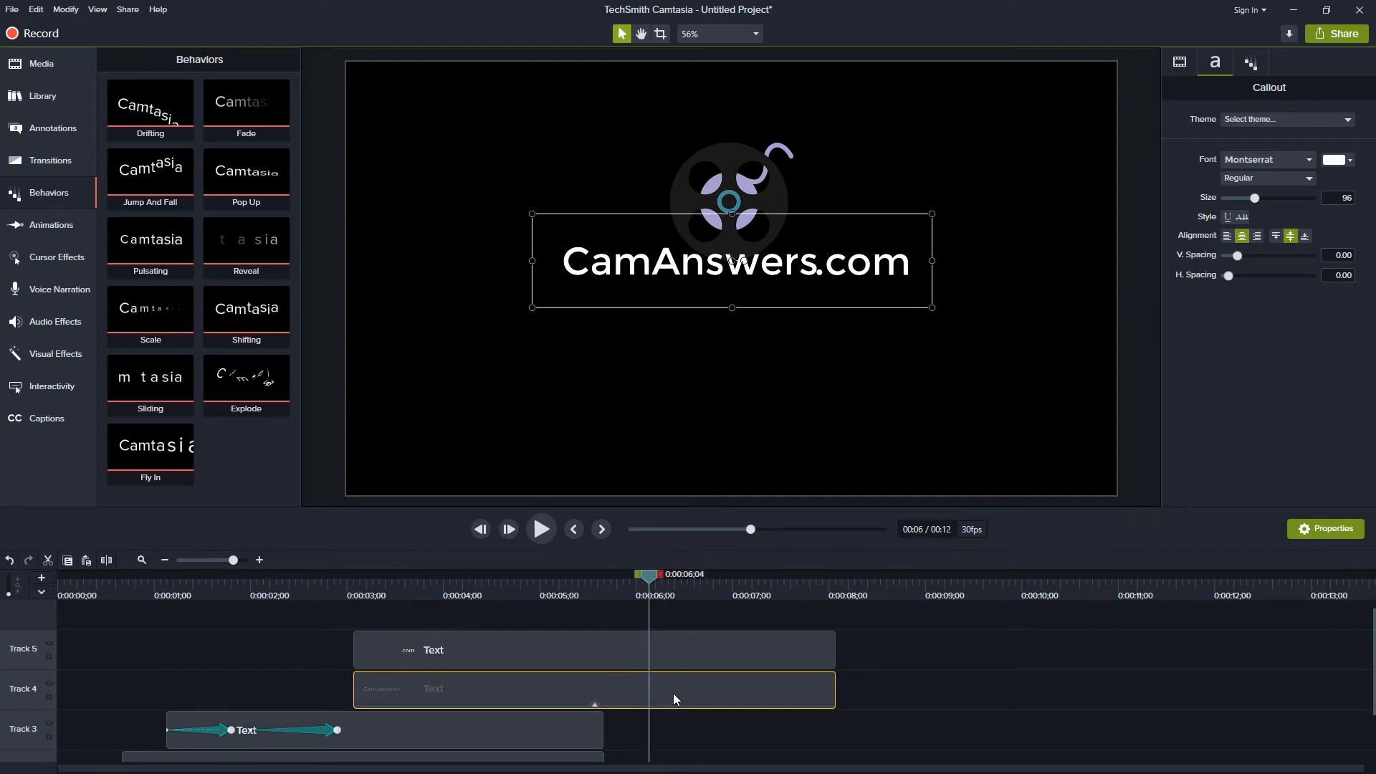
pyautogui.doubleClick(693, 687)
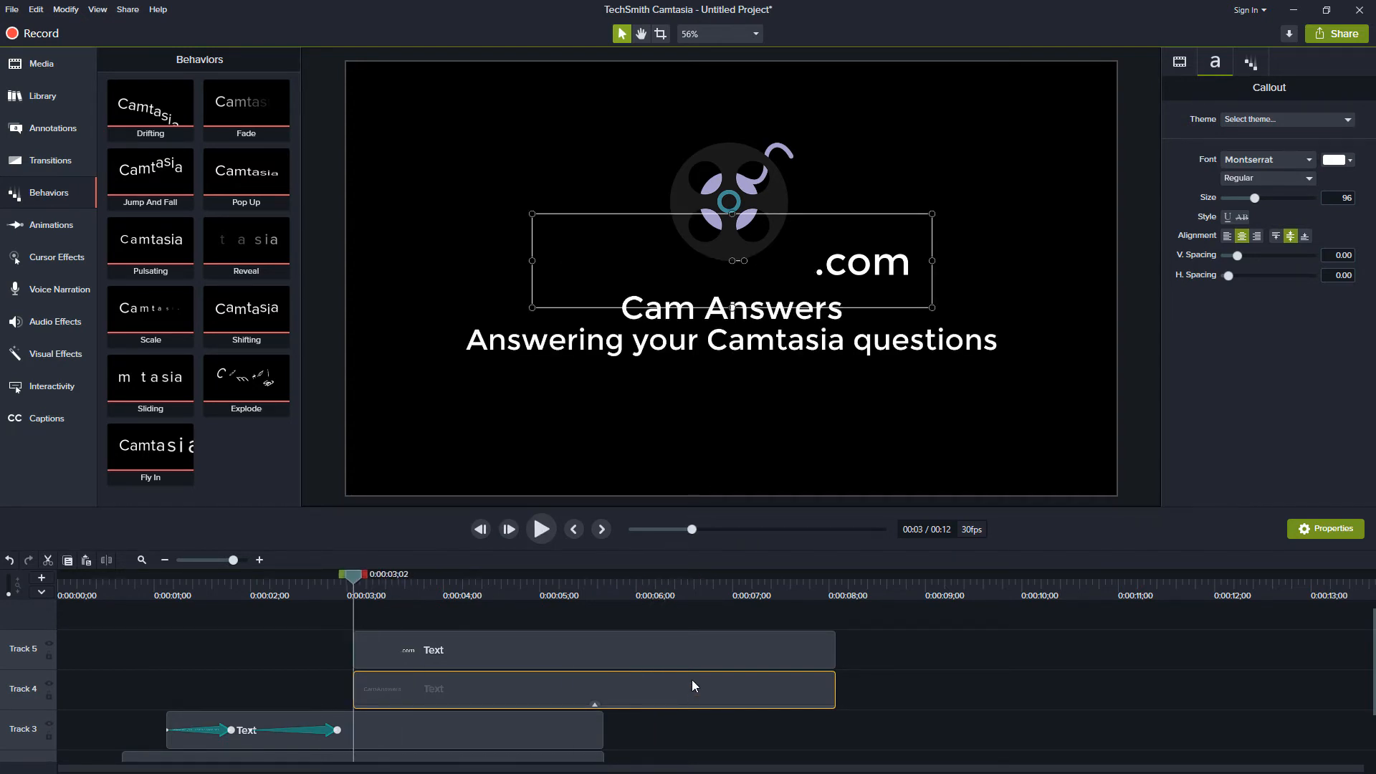
pyautogui.click(680, 595)
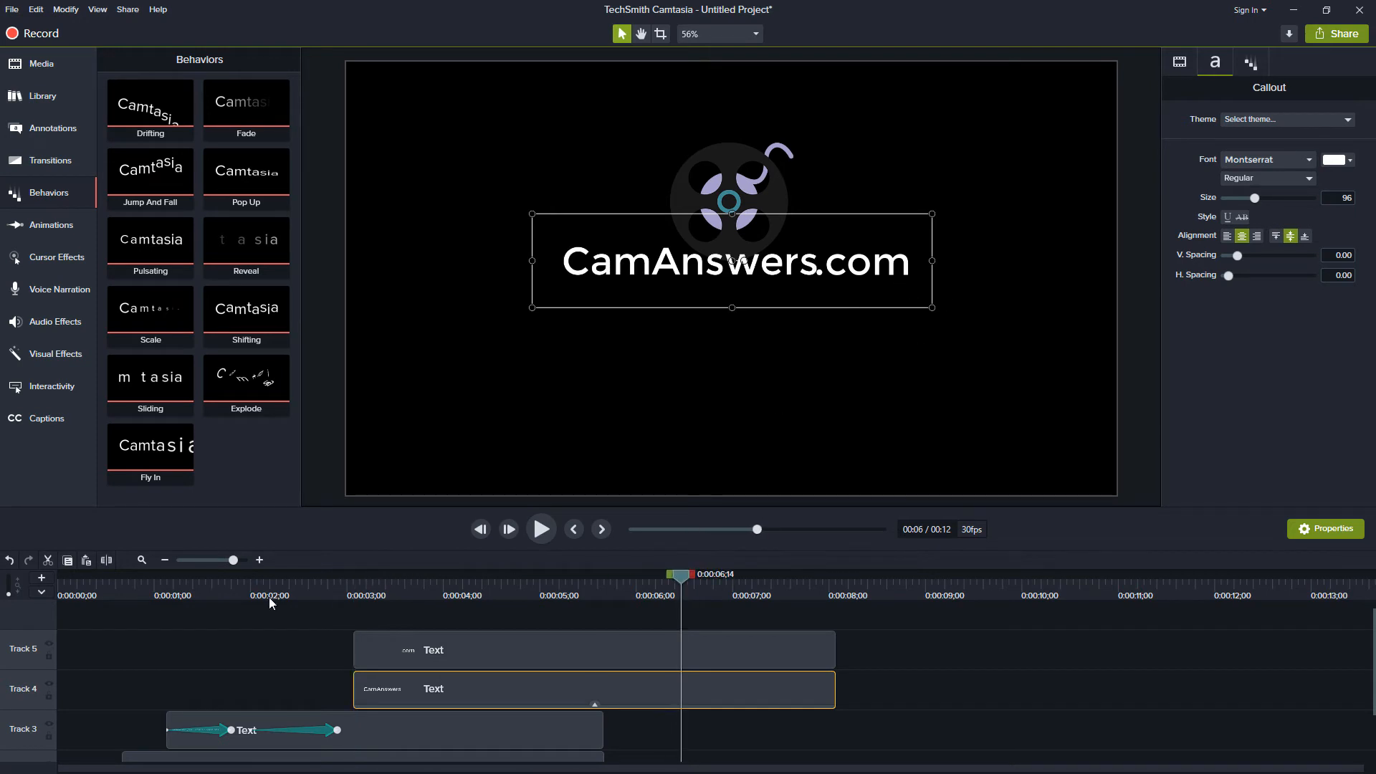
# Hide Track 5, adjust the trailing spaces after "CamAnswers" in the Track 4 callout, and show Track 5 again to compare the spacing.
pyautogui.click(48, 643)
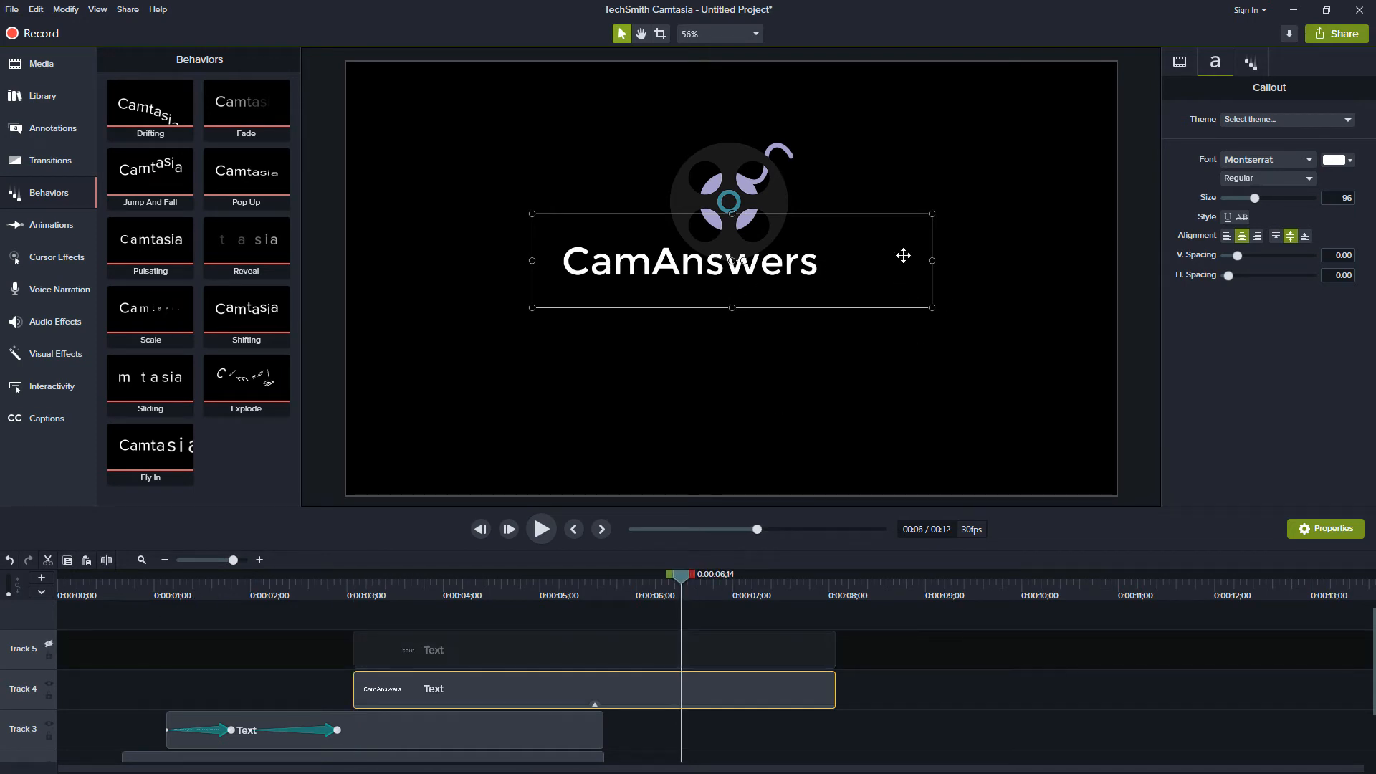
pyautogui.doubleClick(872, 259)
pyautogui.press('Right')
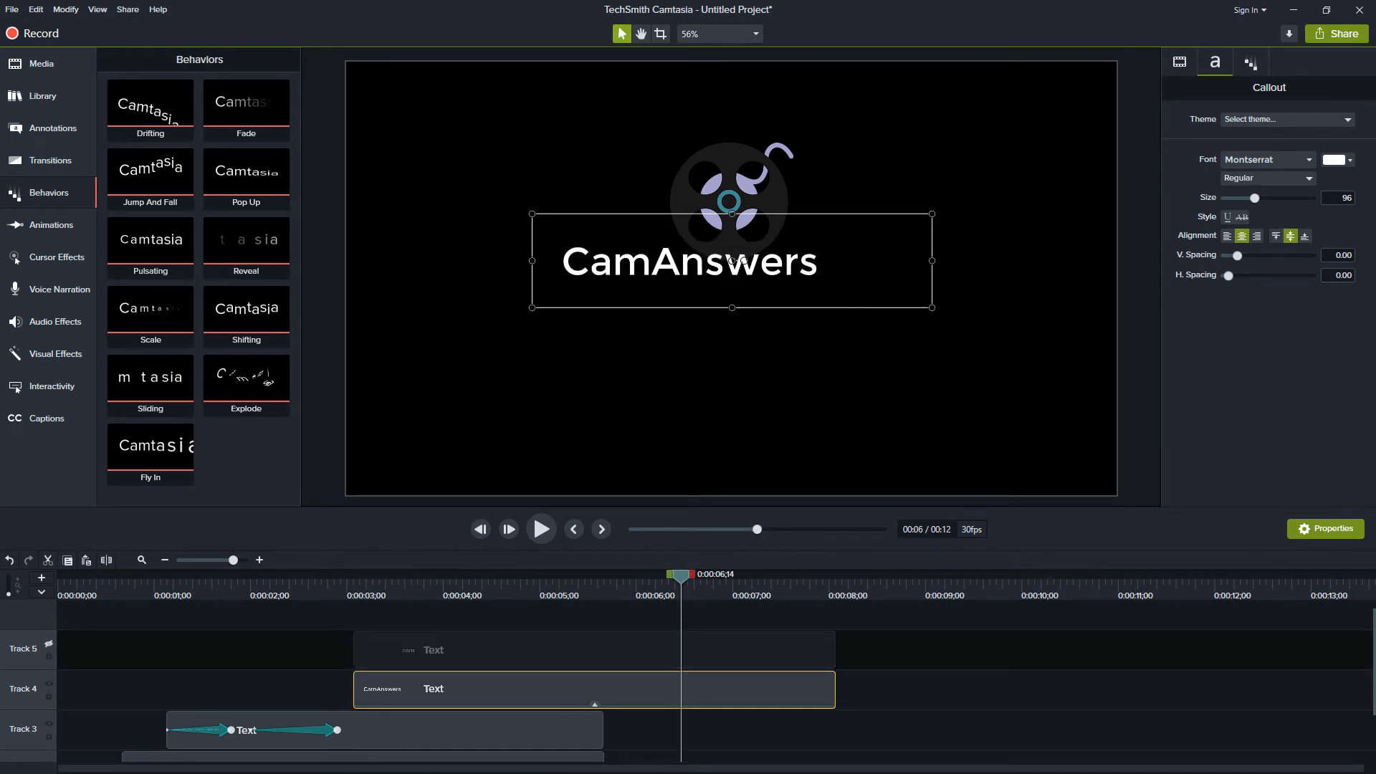
pyautogui.press('BackSpace')
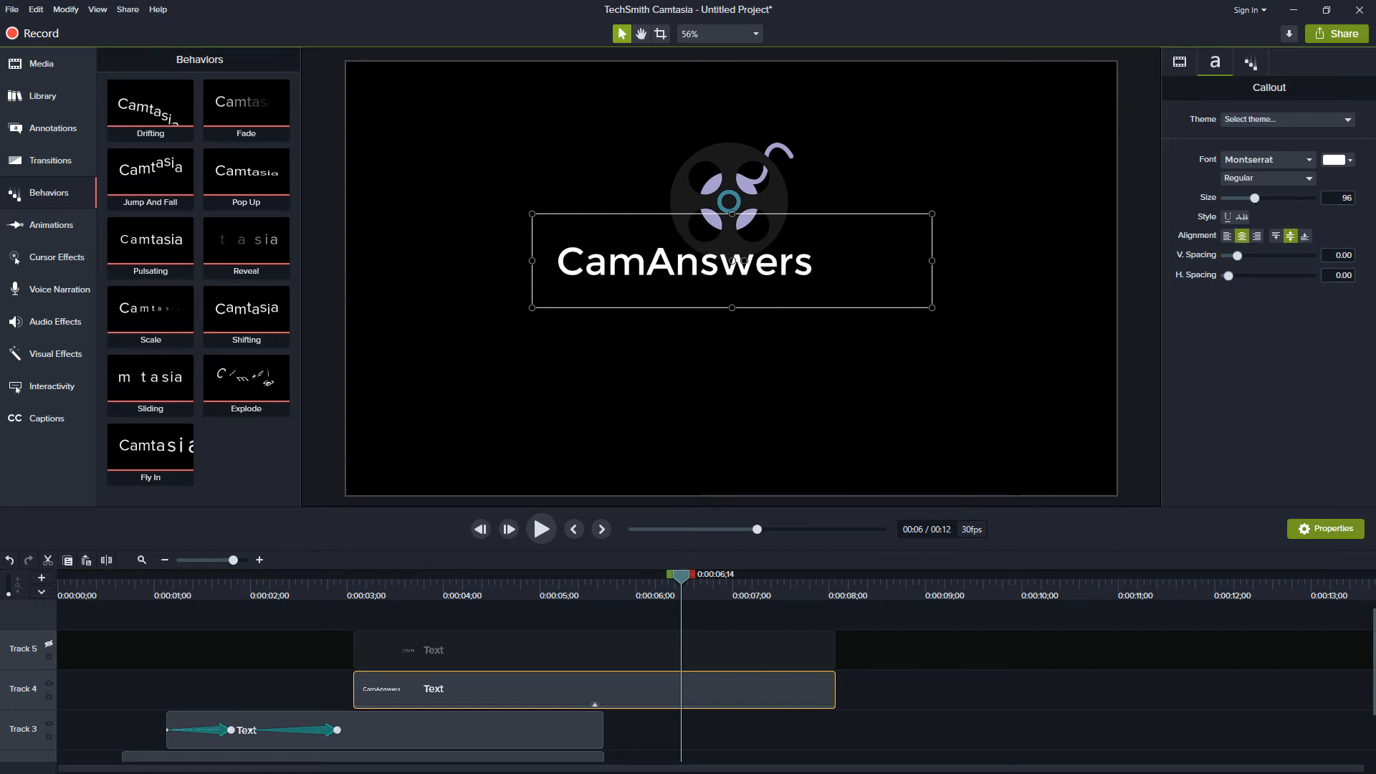
pyautogui.click(49, 646)
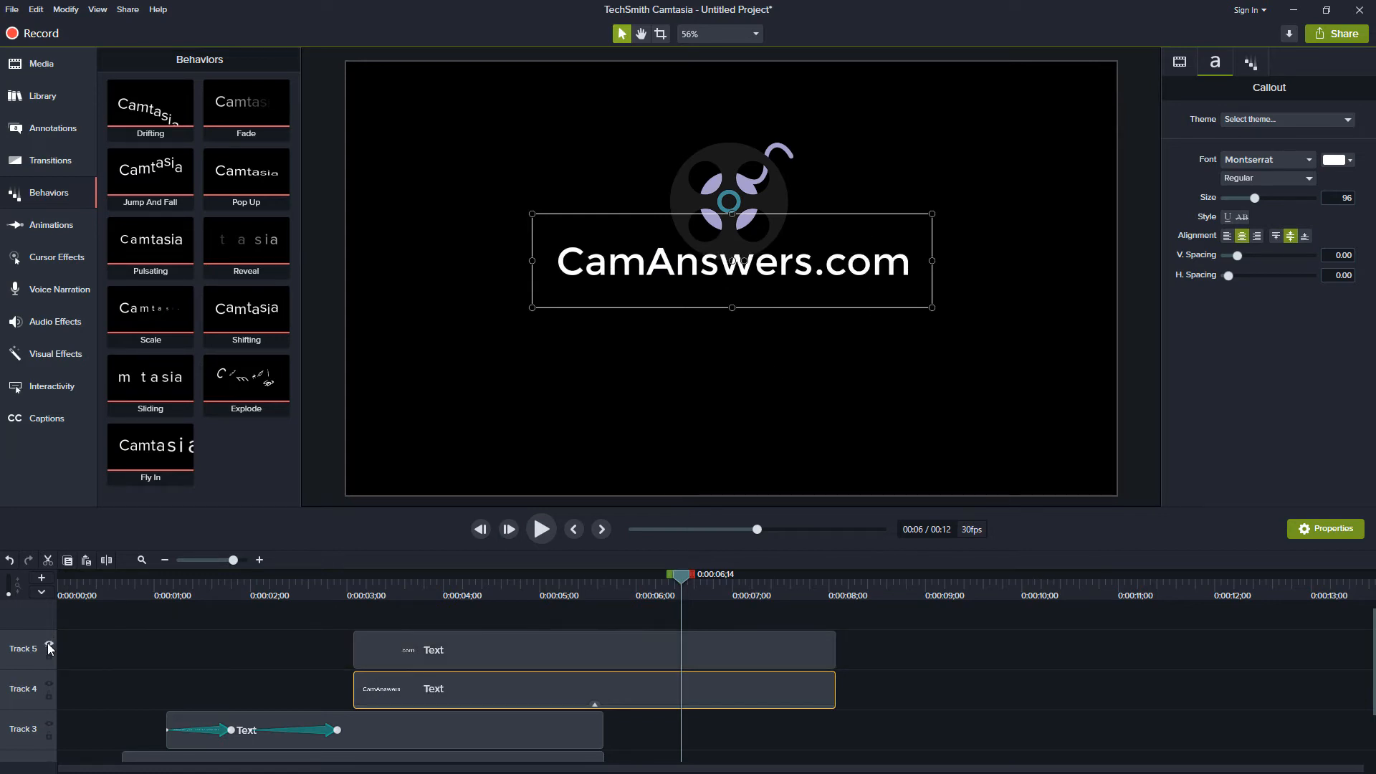
pyautogui.click(48, 646)
pyautogui.click(49, 646)
# Add a custom animation to the Track 5 ".com" callout, running from about 0:00:04;05 to 0:00:04;26.
pyautogui.click(531, 651)
pyautogui.moveTo(682, 579); pyautogui.dragTo(459, 593)
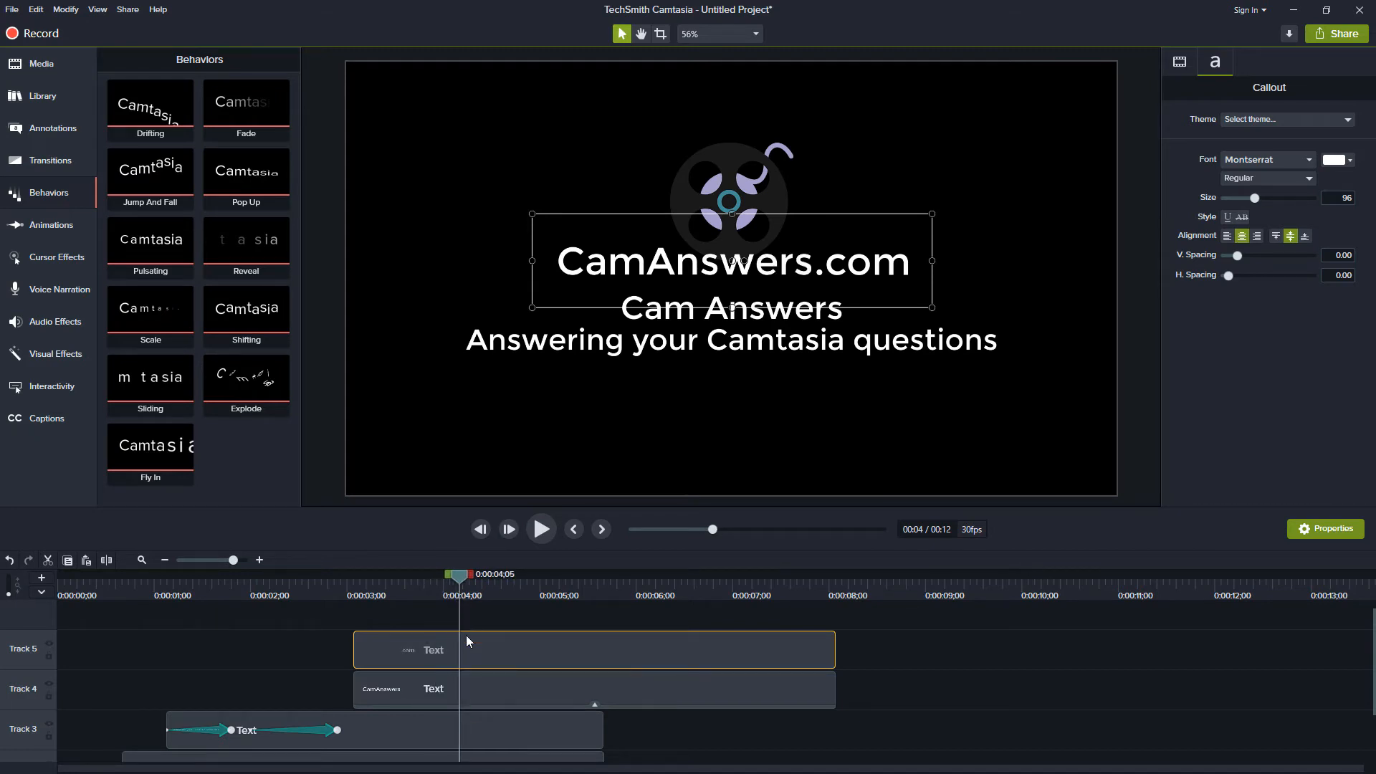
pyautogui.moveTo(486, 586); pyautogui.dragTo(547, 581)
pyautogui.press('a')
pyautogui.moveTo(482, 593)
pyautogui.mouseDown()
pyautogui.moveTo(454, 589)
pyautogui.moveTo(463, 596)
pyautogui.mouseUp()
pyautogui.moveTo(526, 654)
pyautogui.mouseDown()
pyautogui.moveTo(546, 649)
pyautogui.moveTo(528, 649)
pyautogui.mouseUp()
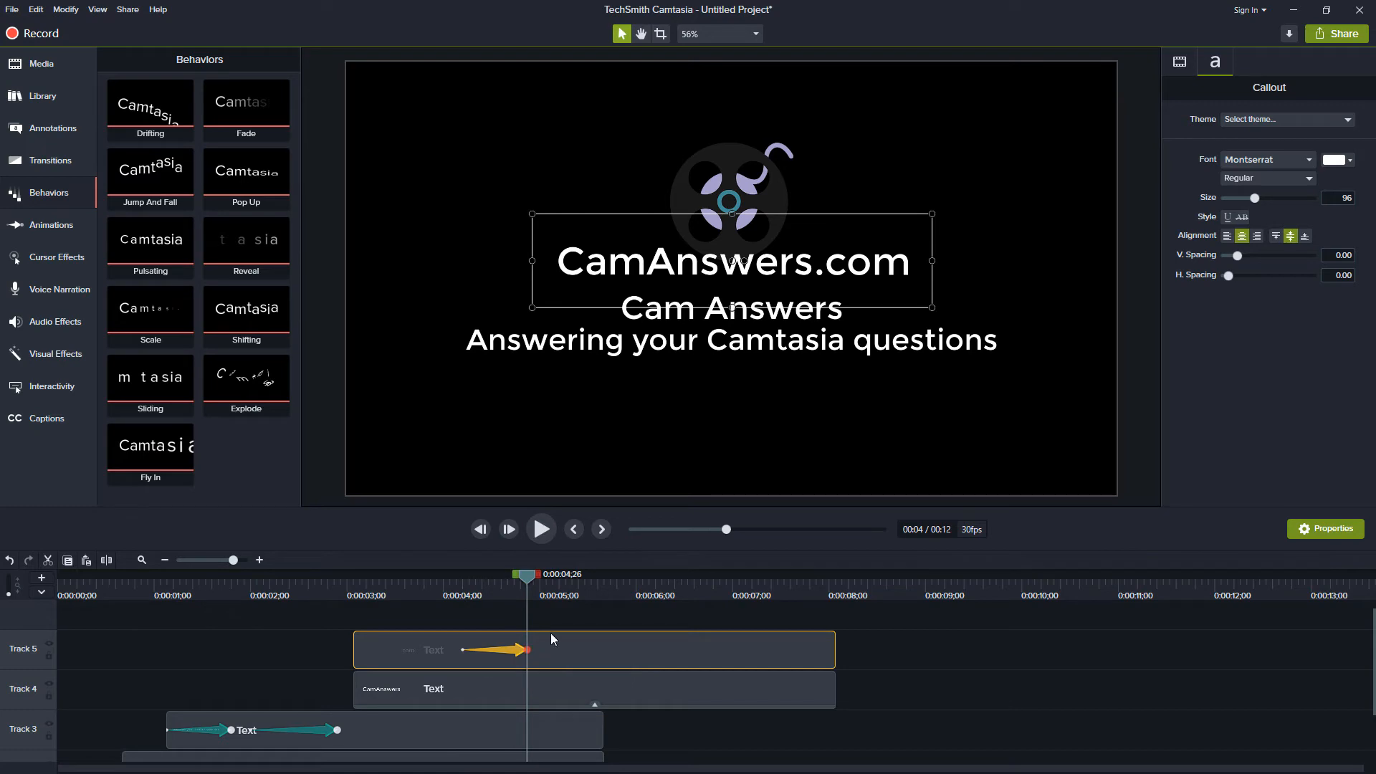
# Set the ".com" callout's opacity to 0% before its animation and play back the fade-in.
pyautogui.click(434, 596)
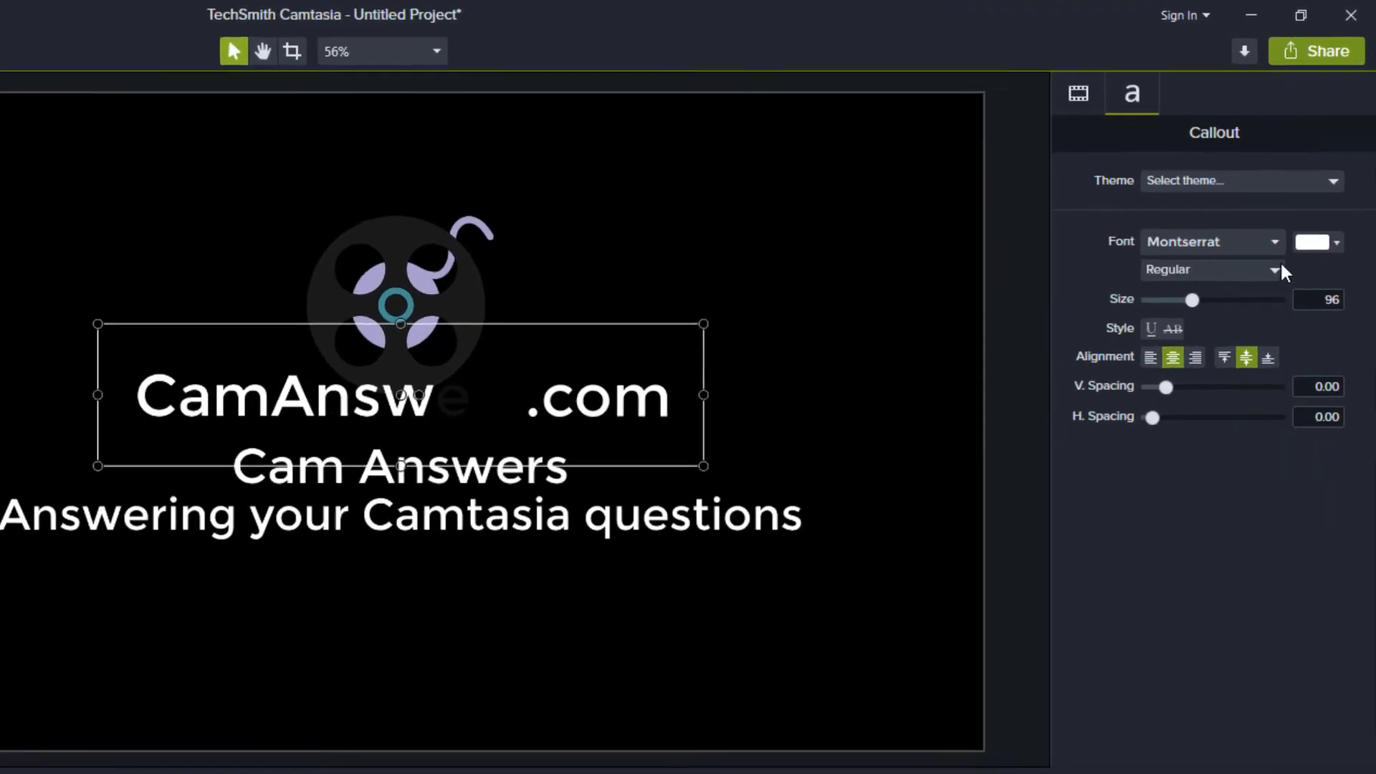
pyautogui.click(1079, 94)
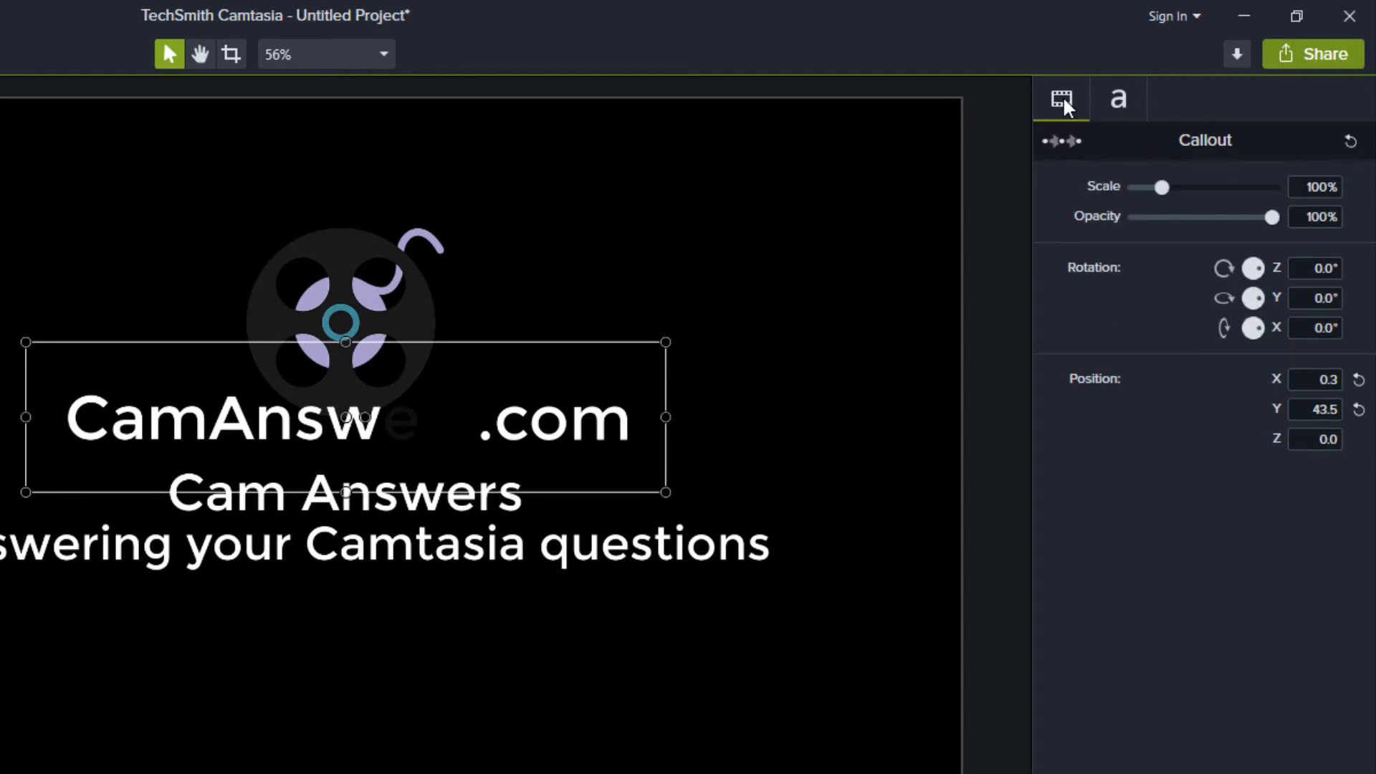
pyautogui.moveTo(1272, 216); pyautogui.dragTo(1054, 245)
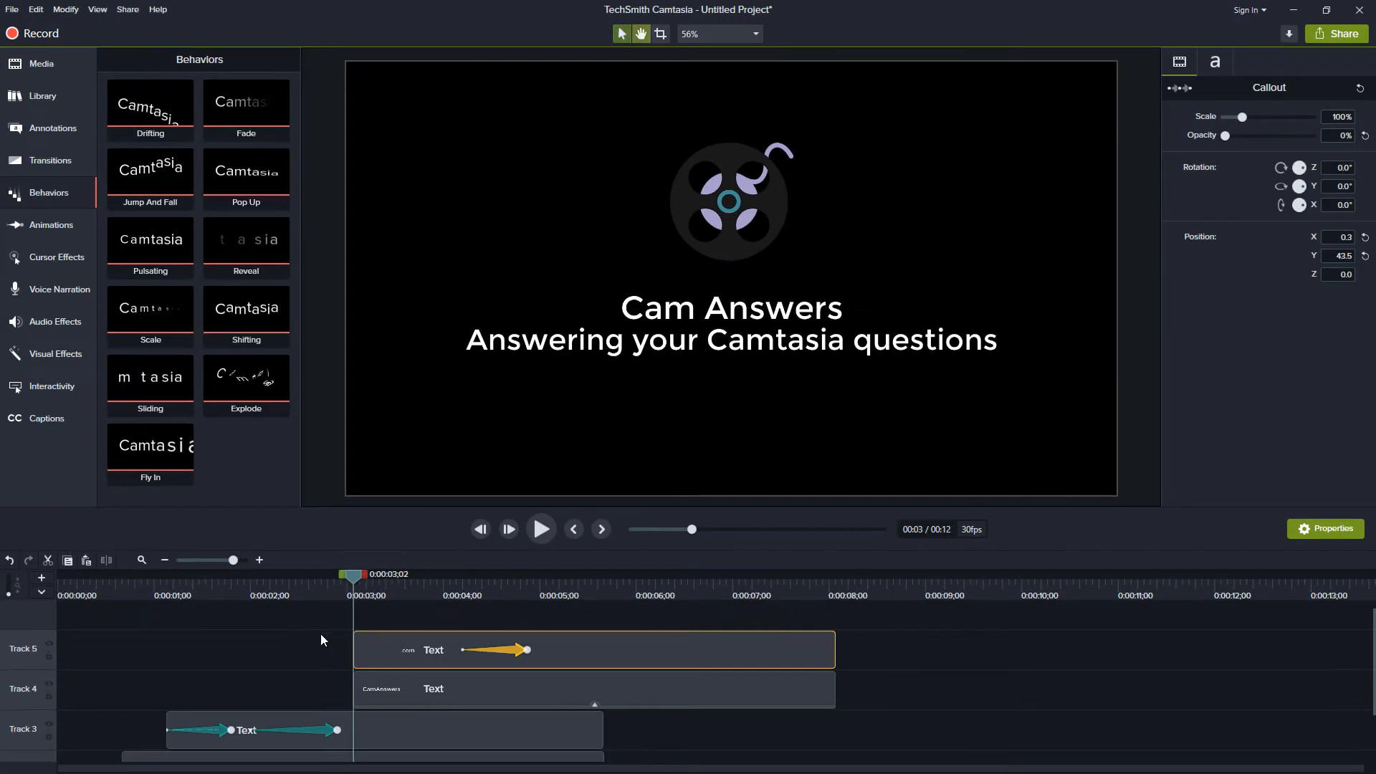
pyautogui.press('space')
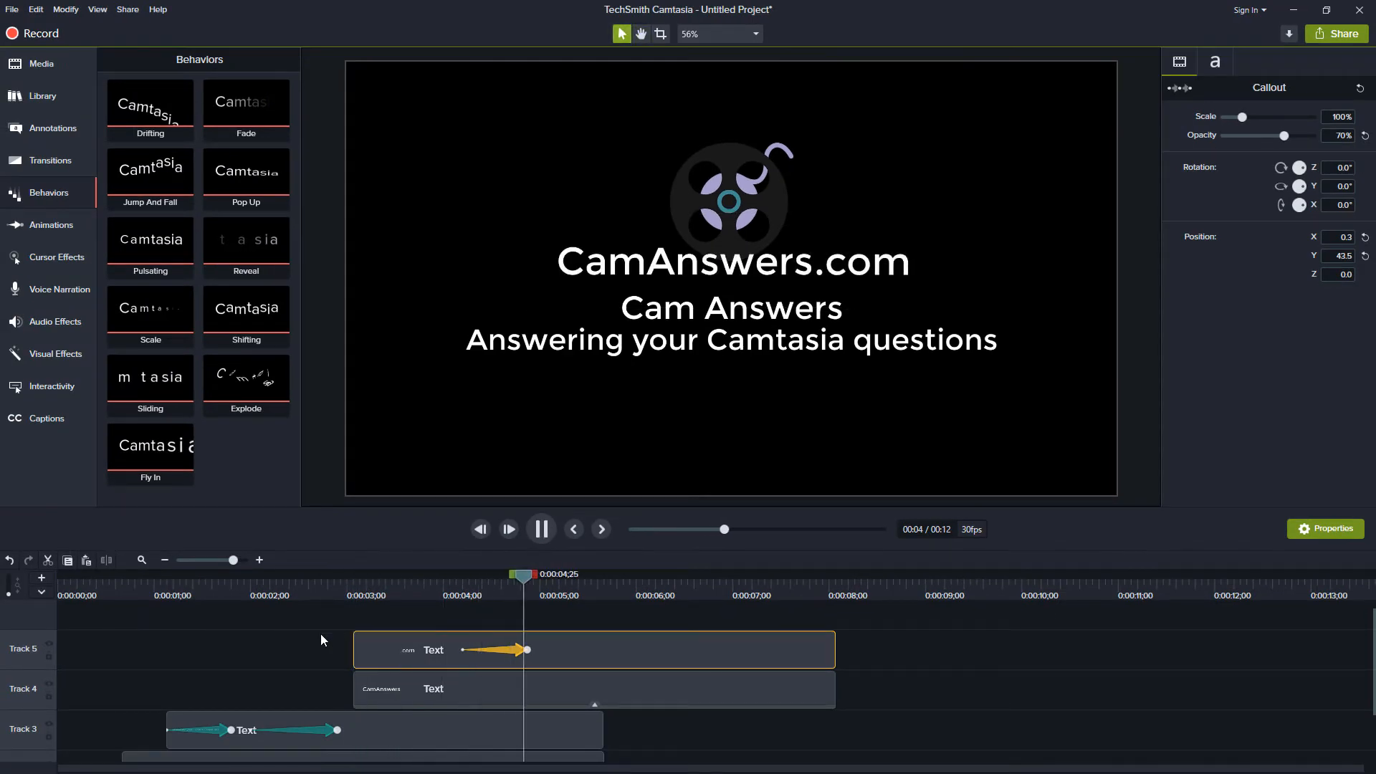
# Shorten the Track 5 animation to end at about 0:00:04;16, playing back the ".com" fade-in to check its speed.
pyautogui.moveTo(528, 649); pyautogui.dragTo(485, 650)
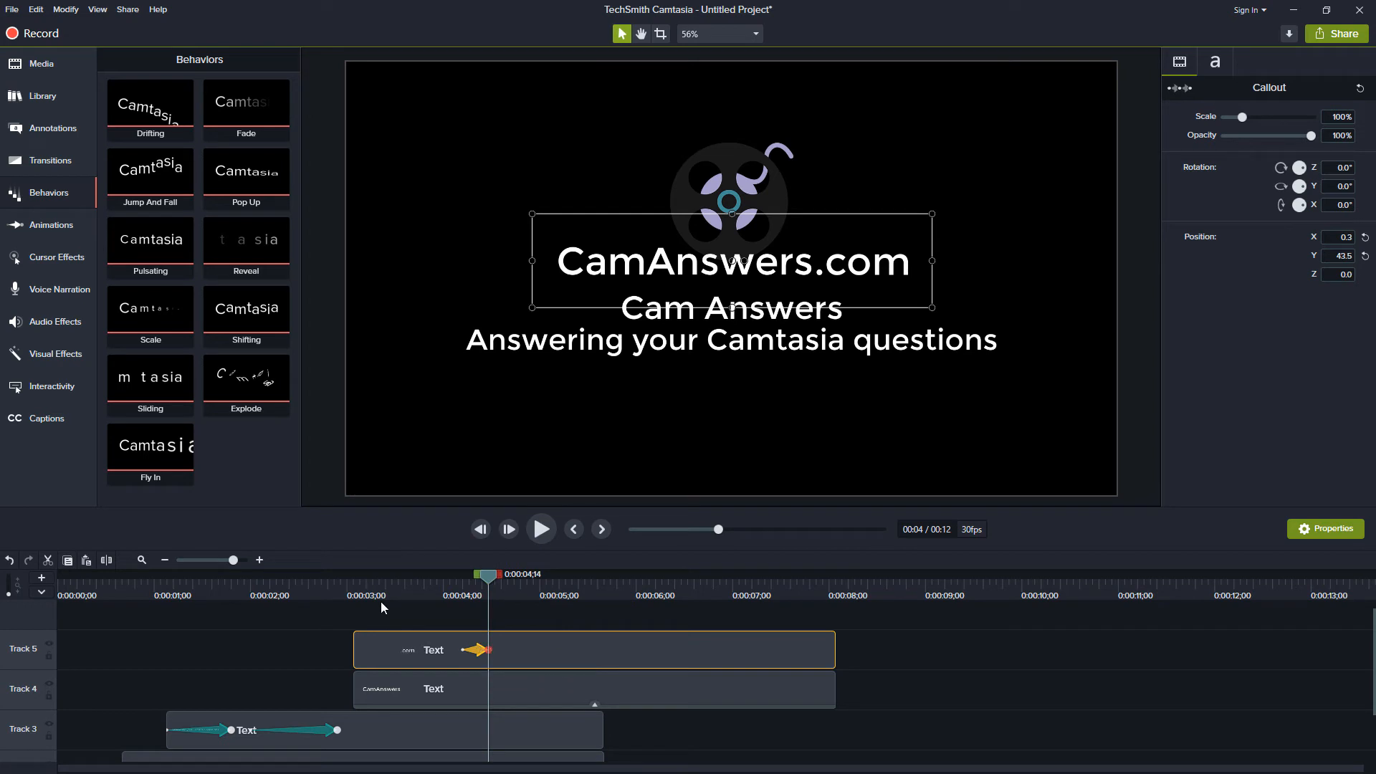
pyautogui.click(407, 596)
pyautogui.press('space')
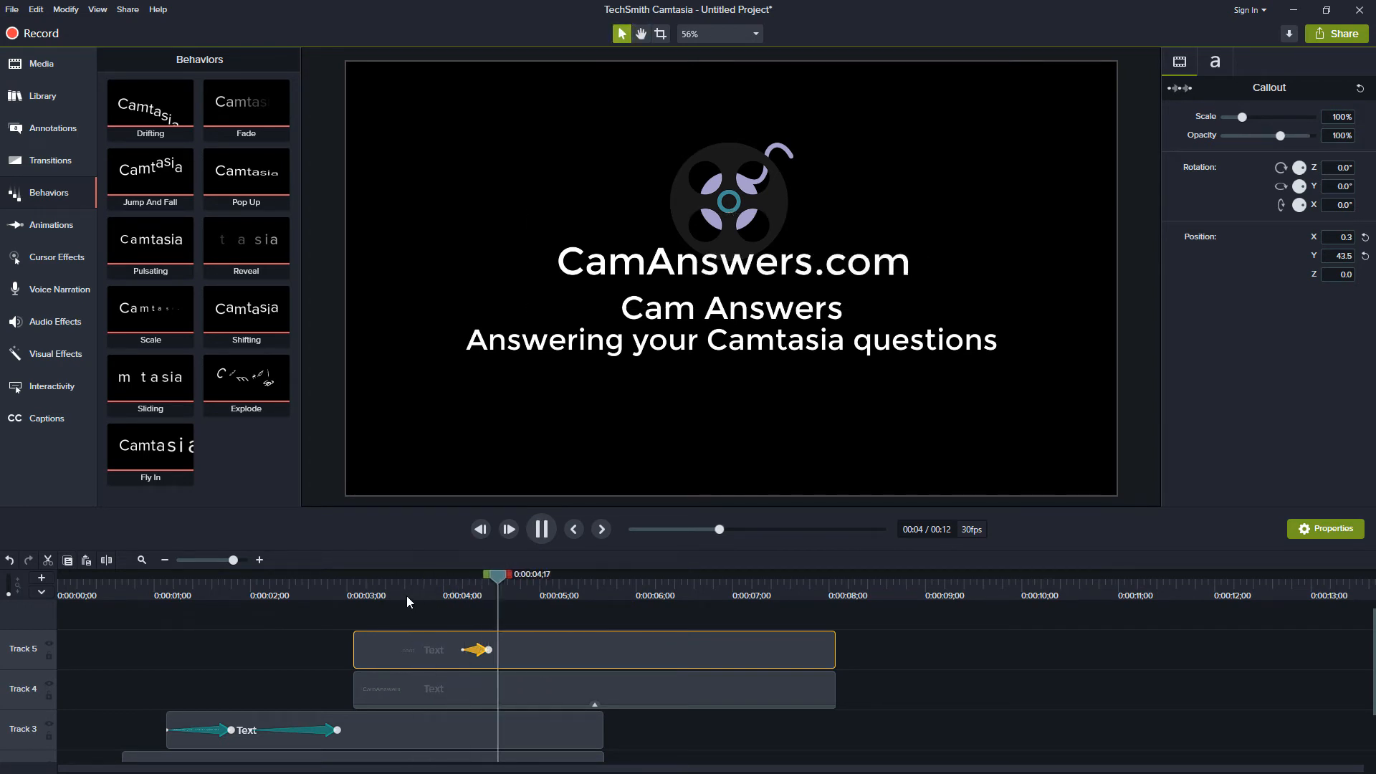
pyautogui.press('space')
pyautogui.moveTo(488, 649); pyautogui.dragTo(494, 649)
pyautogui.click(394, 593)
pyautogui.press('space')
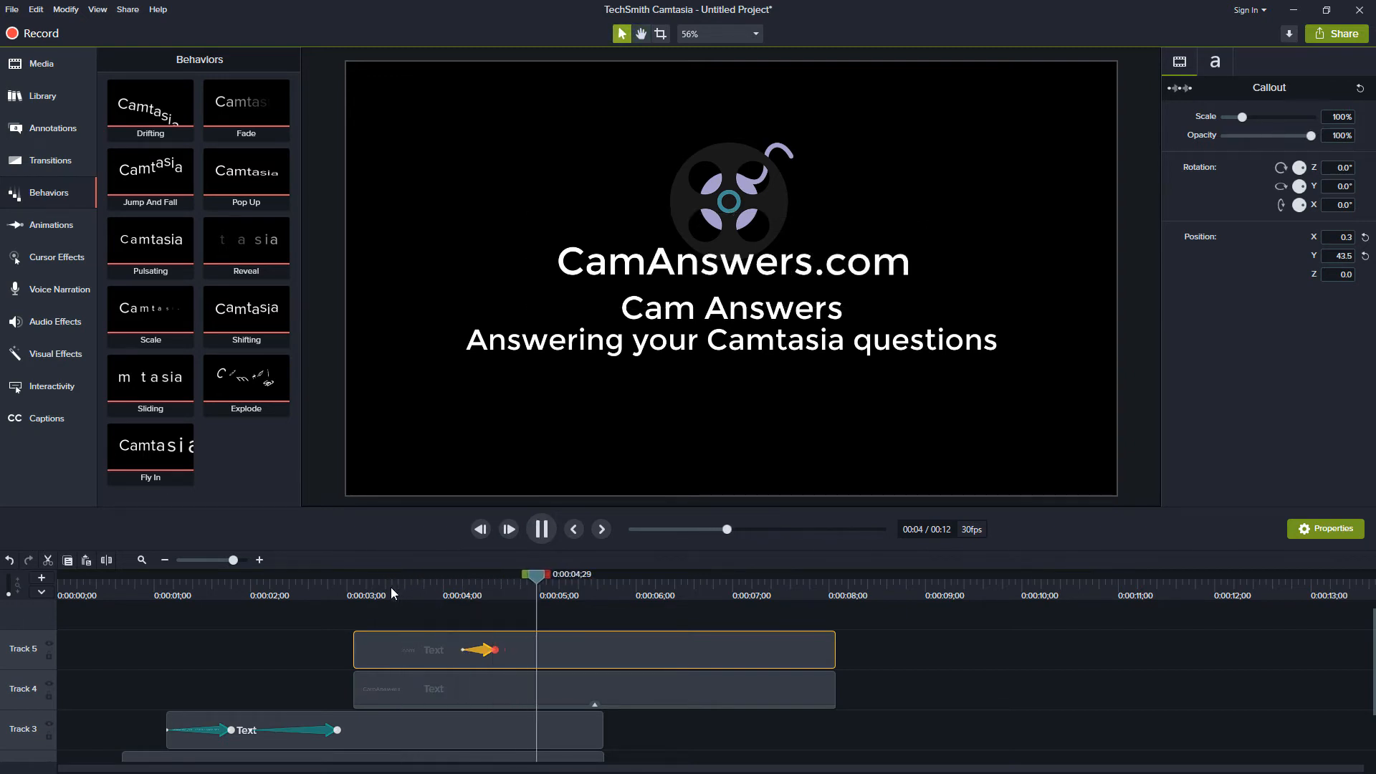
pyautogui.press('space')
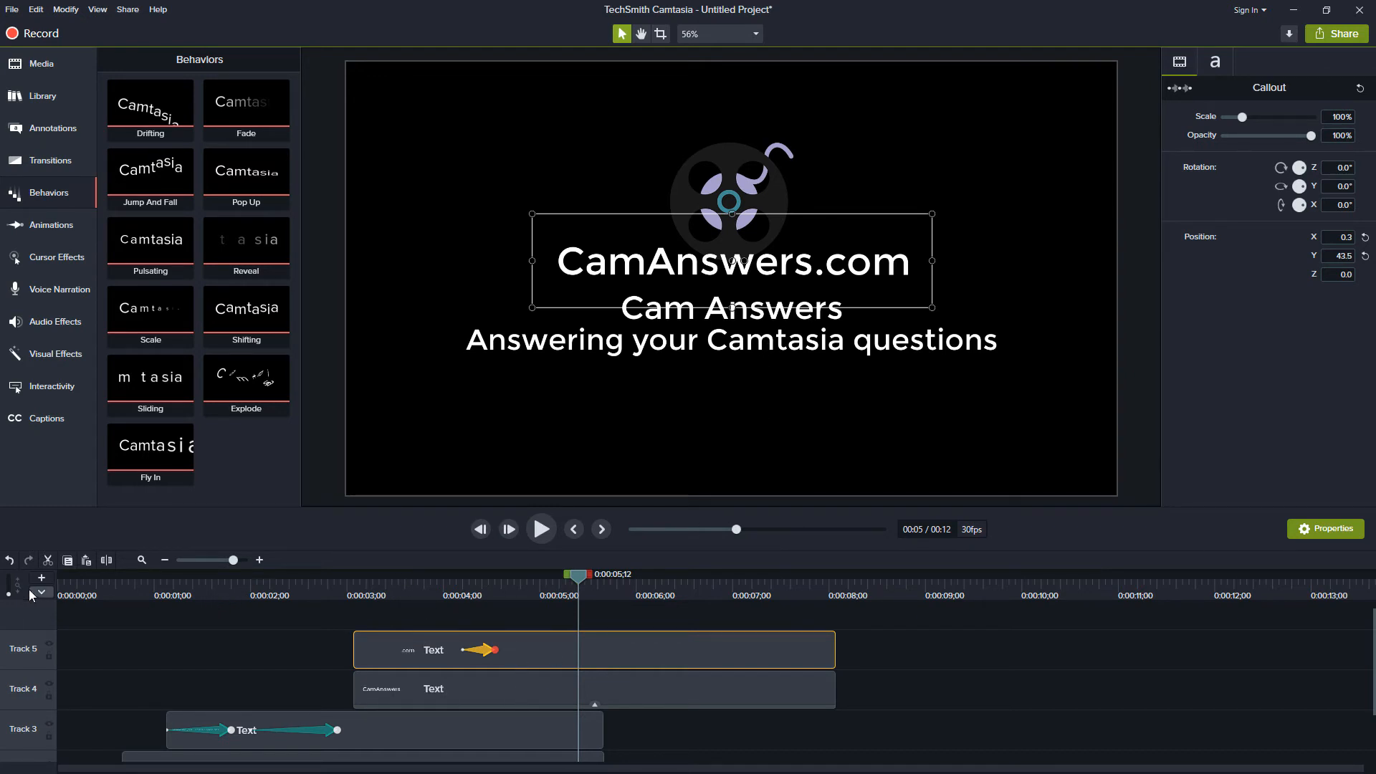
# Play the intro from the start, and switch to the browser to play the Divi Lover video's intro for comparison.
pyautogui.hotkey('ctrl', 'Home')
pyautogui.press('space')
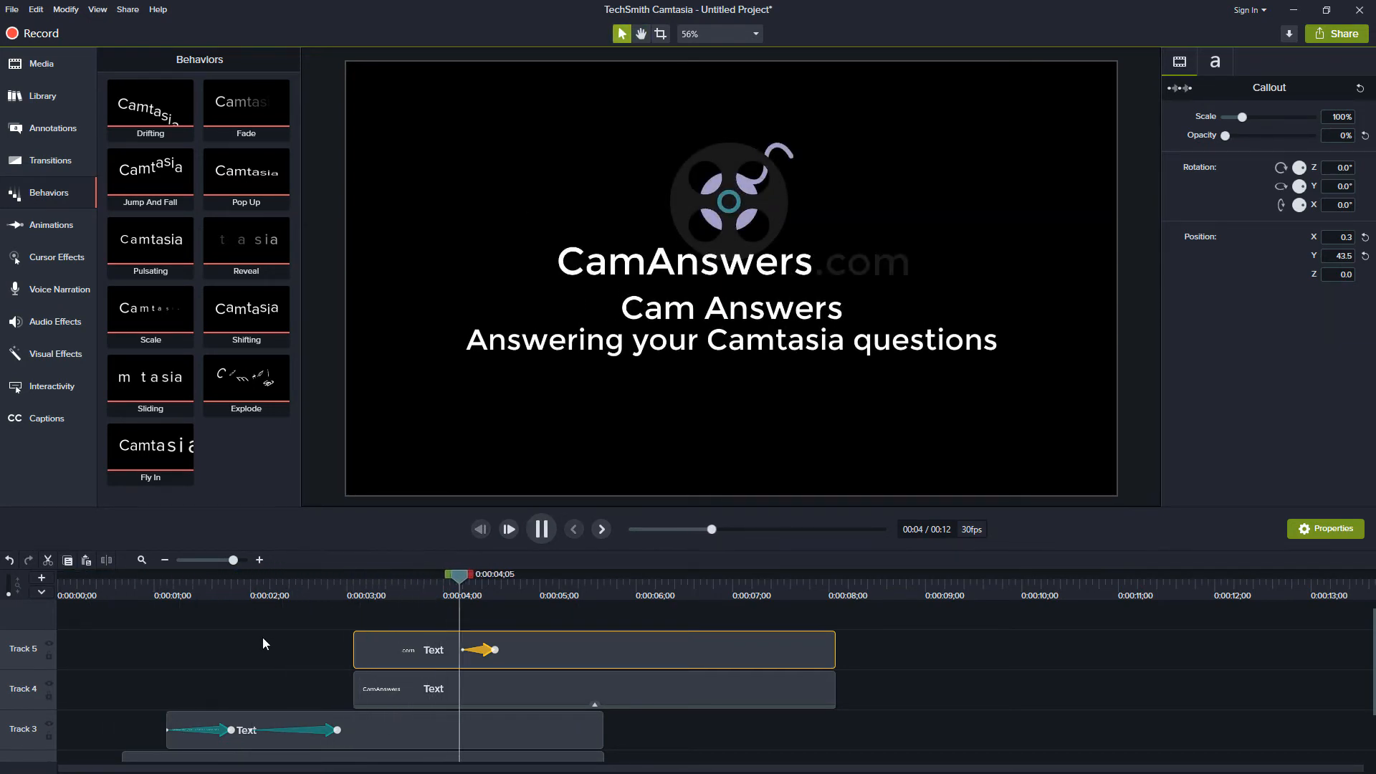
pyautogui.press('space')
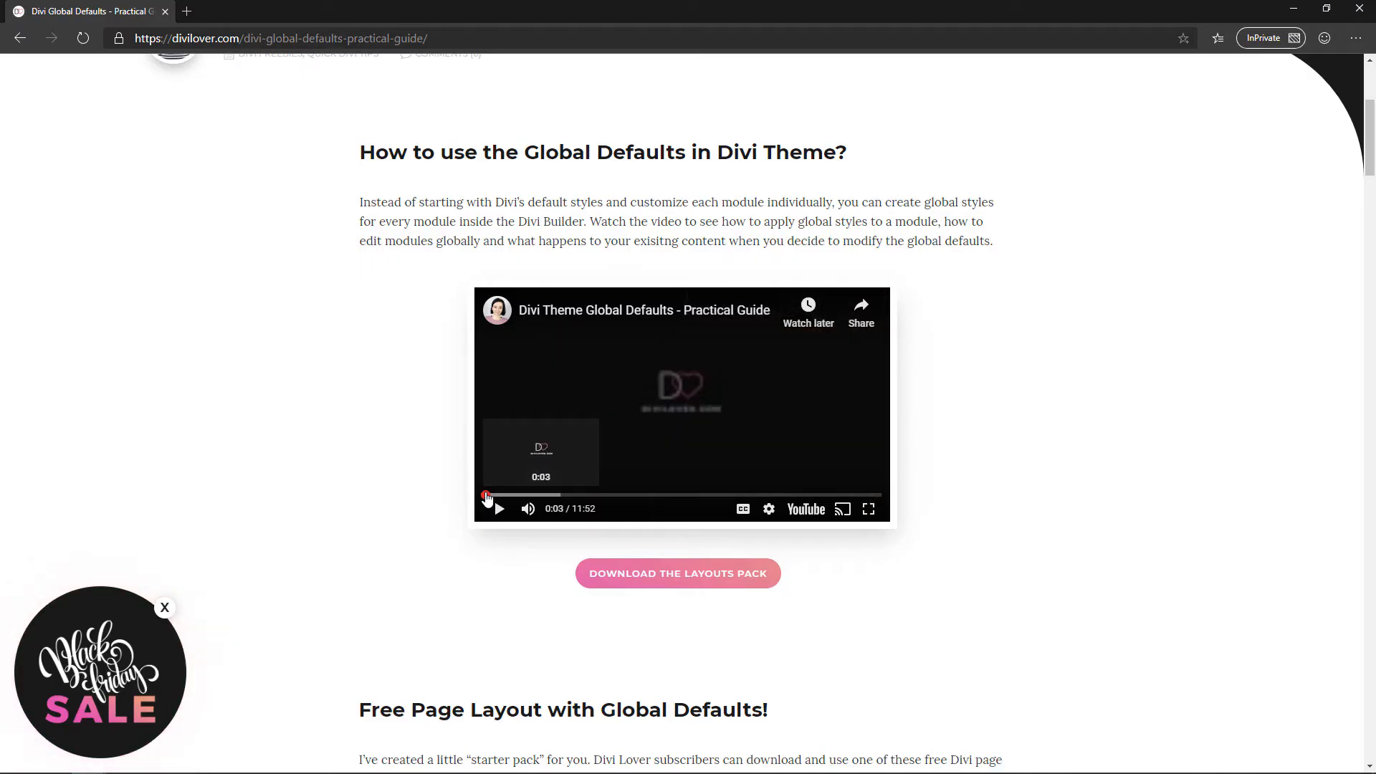
pyautogui.click(500, 509)
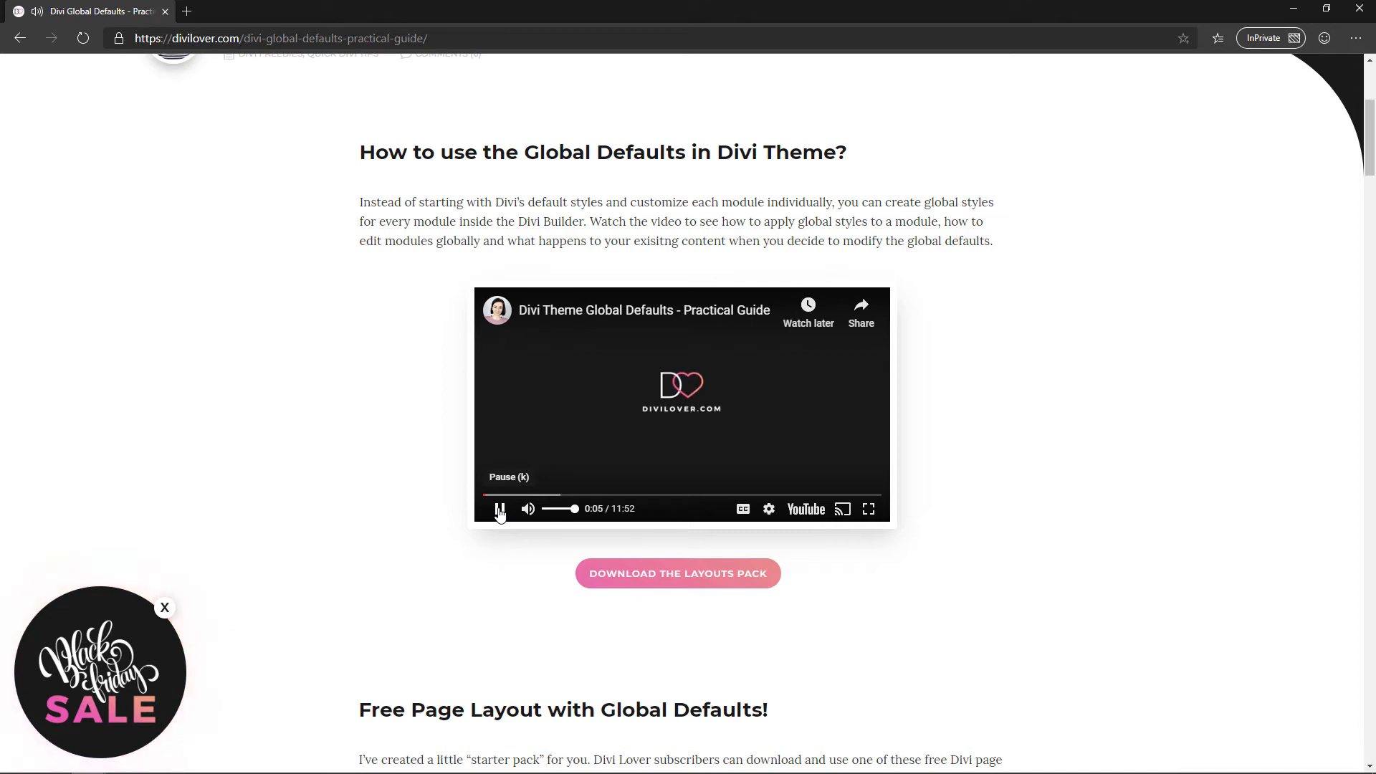
pyautogui.click(500, 510)
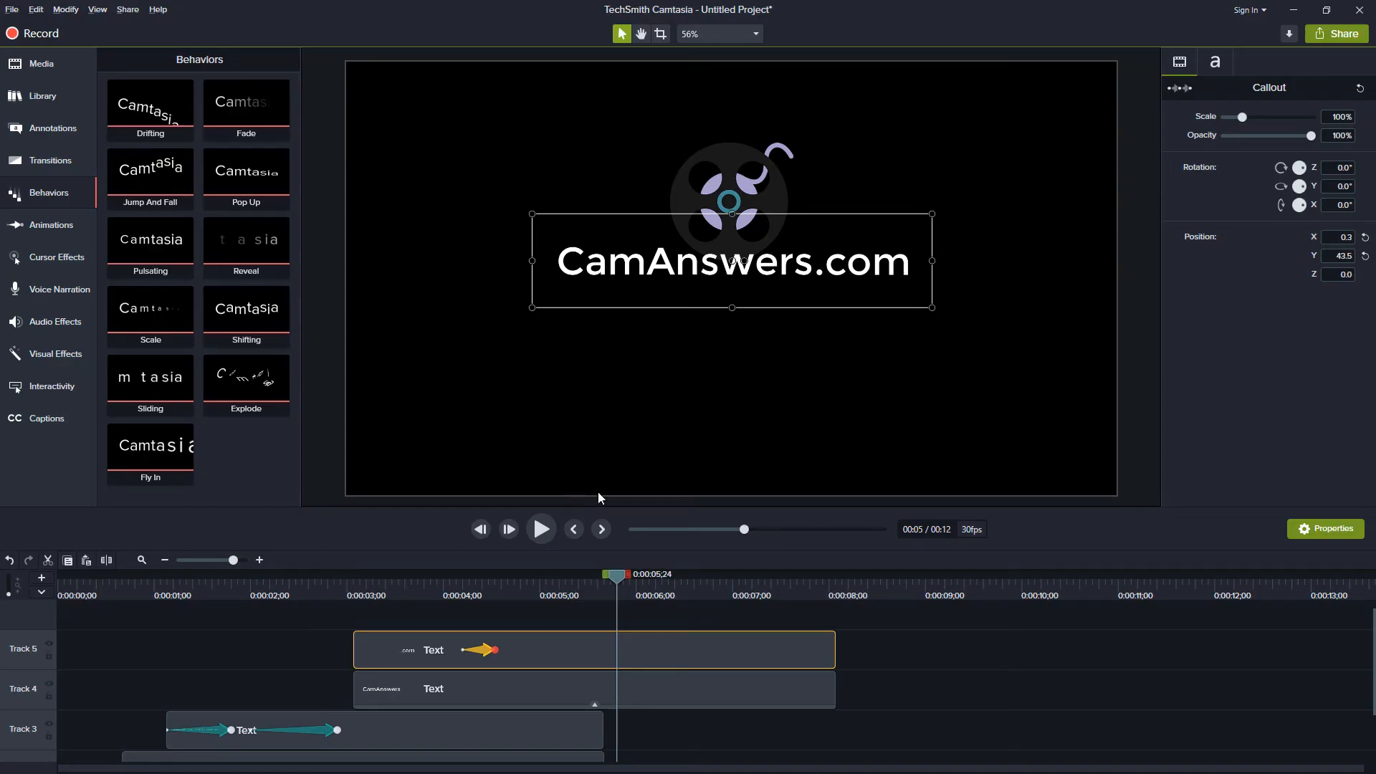
# Add custom animations ending at about 0:00:04;01 to the Track 2 and Track 3 texts and set their opacity to 0%.
pyautogui.click(480, 592)
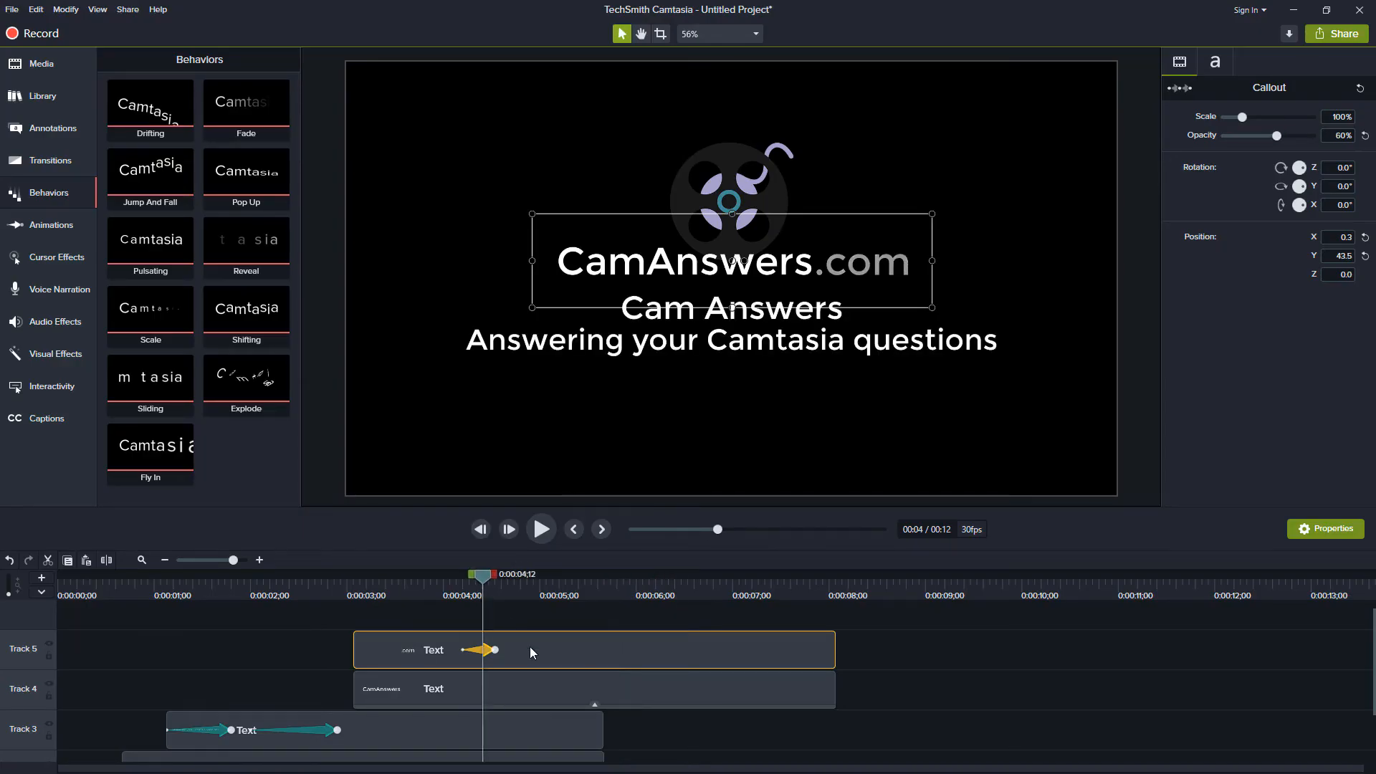
pyautogui.scroll(-2, 523, 645)
pyautogui.moveTo(514, 578)
pyautogui.mouseDown()
pyautogui.moveTo(549, 581)
pyautogui.moveTo(492, 582)
pyautogui.mouseUp()
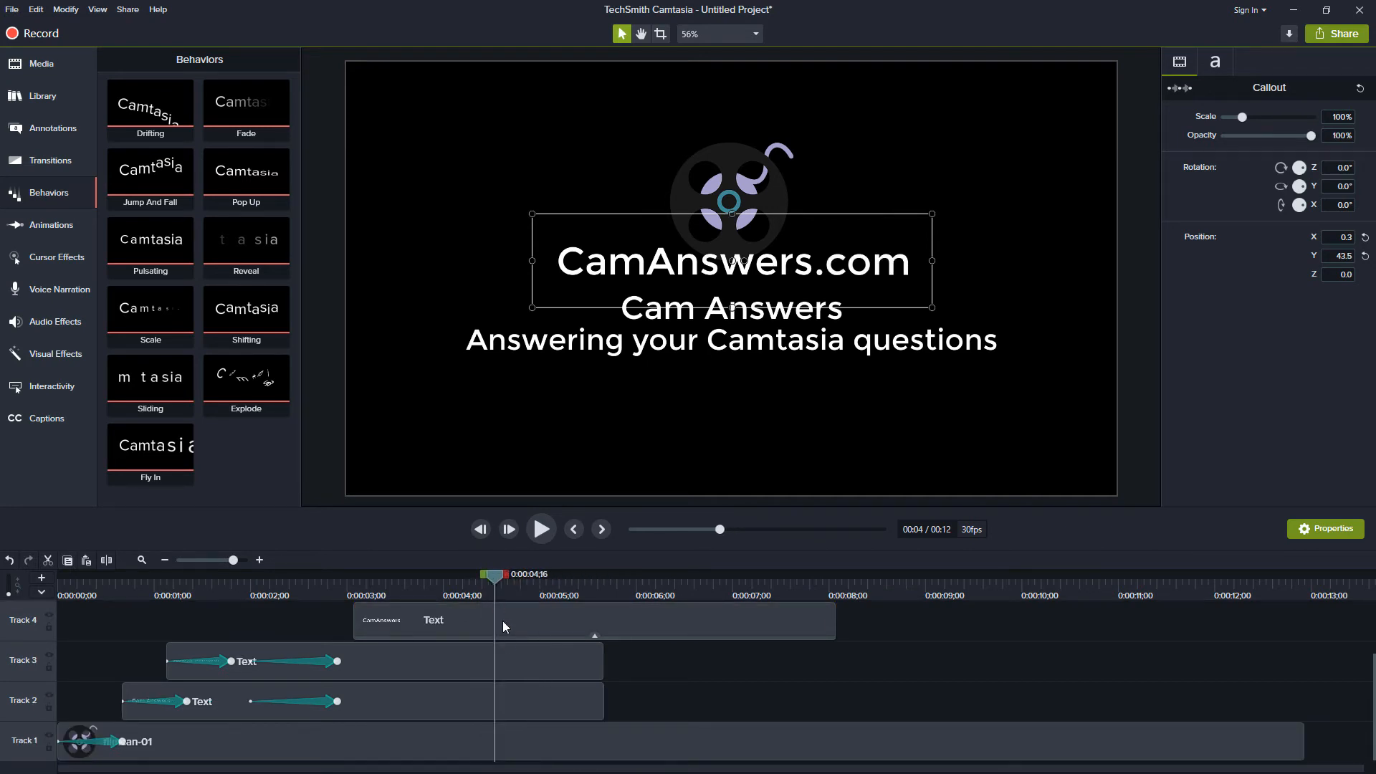
pyautogui.scroll(1, 496, 602)
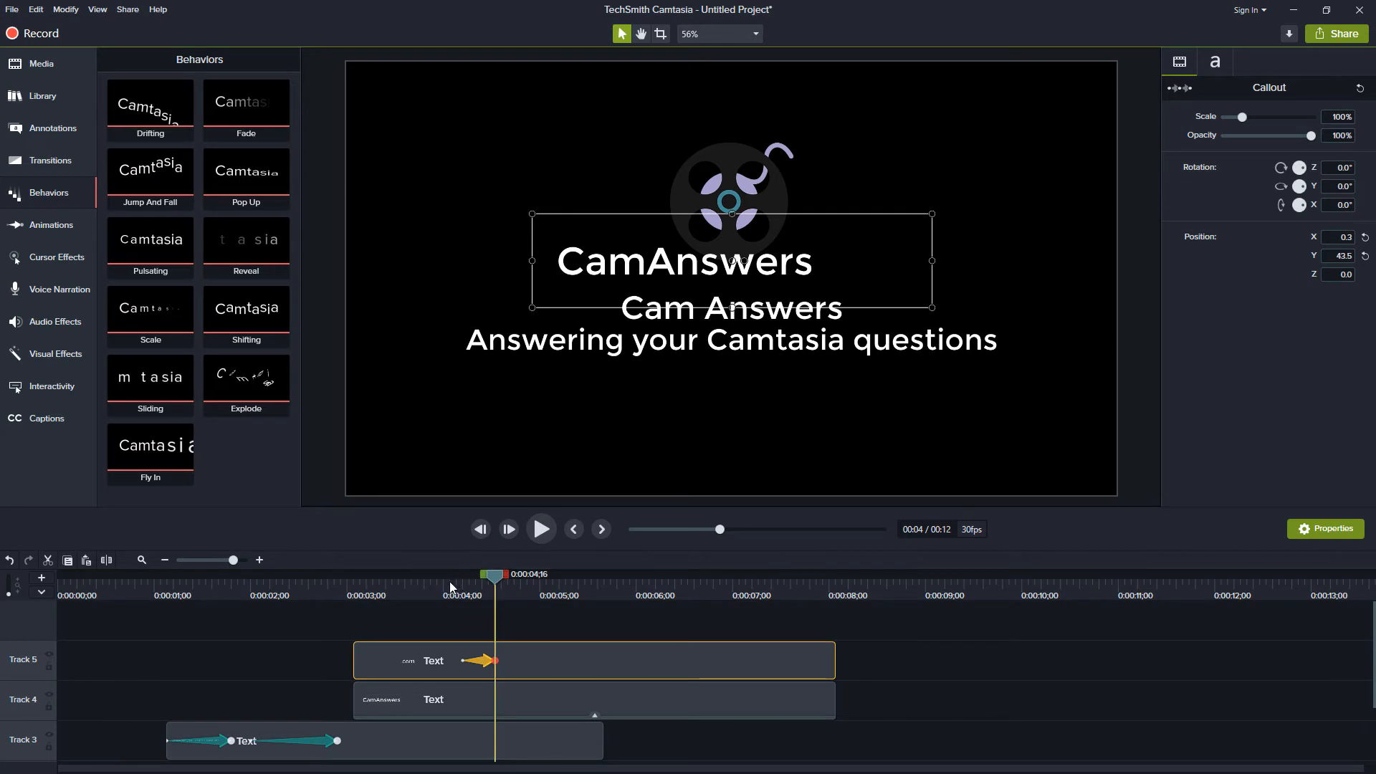
pyautogui.moveTo(453, 580); pyautogui.dragTo(447, 582)
pyautogui.scroll(-2, 446, 677)
pyautogui.moveTo(642, 703); pyautogui.dragTo(502, 656)
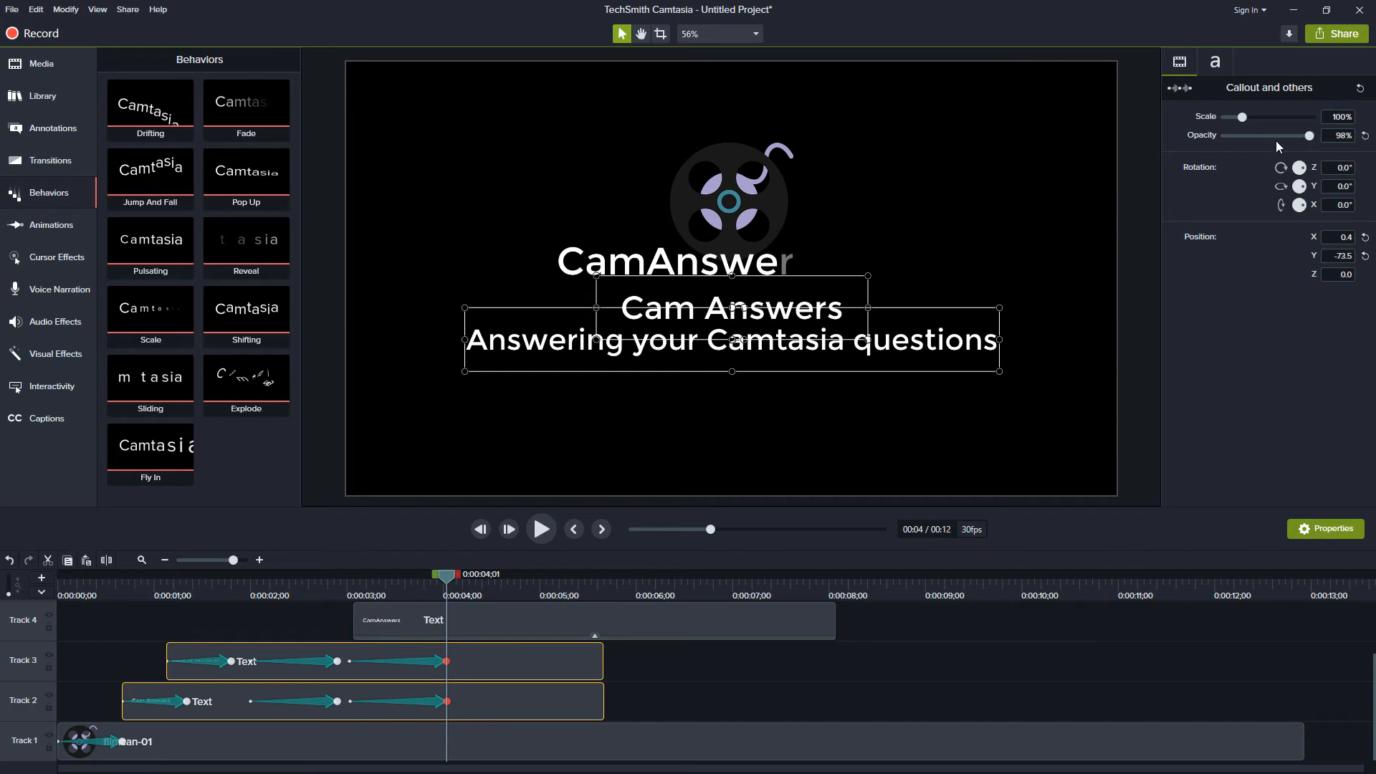
pyautogui.moveTo(1292, 138); pyautogui.dragTo(1203, 144)
# Play back the text fade-out and move the Track 2 and Track 3 fade-out animations to end at about 0:00:04;16.
pyautogui.click(254, 590)
pyautogui.press('space')
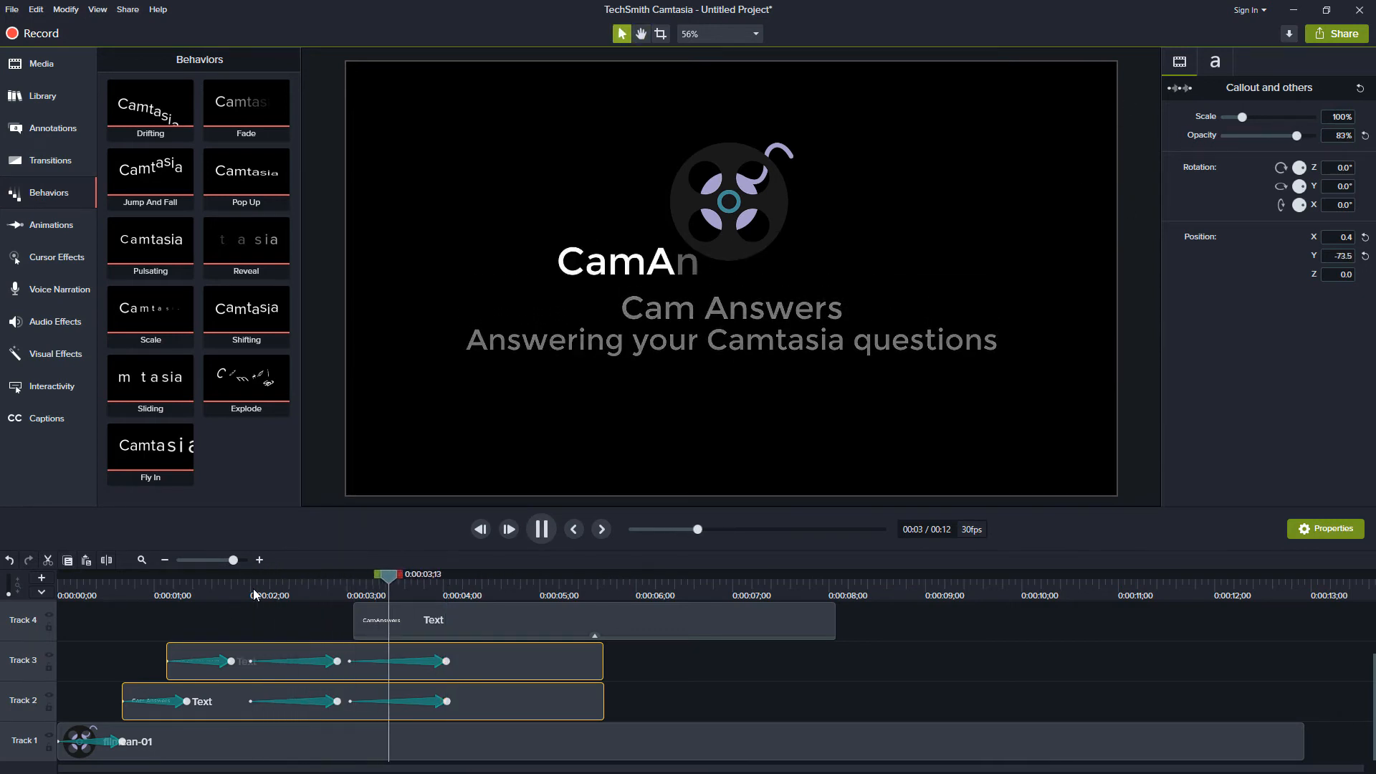
pyautogui.press('space')
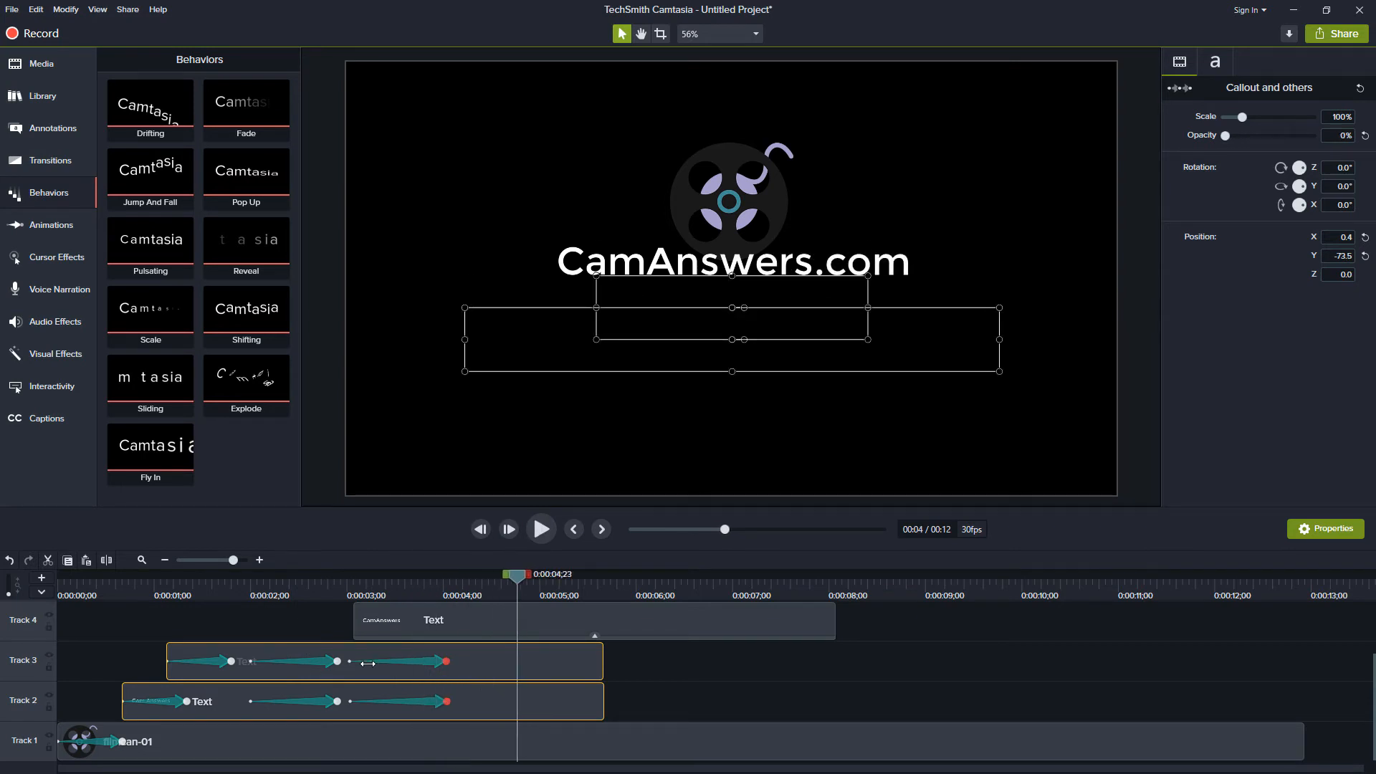
pyautogui.moveTo(438, 703); pyautogui.dragTo(488, 703)
pyautogui.moveTo(432, 661); pyautogui.dragTo(496, 663)
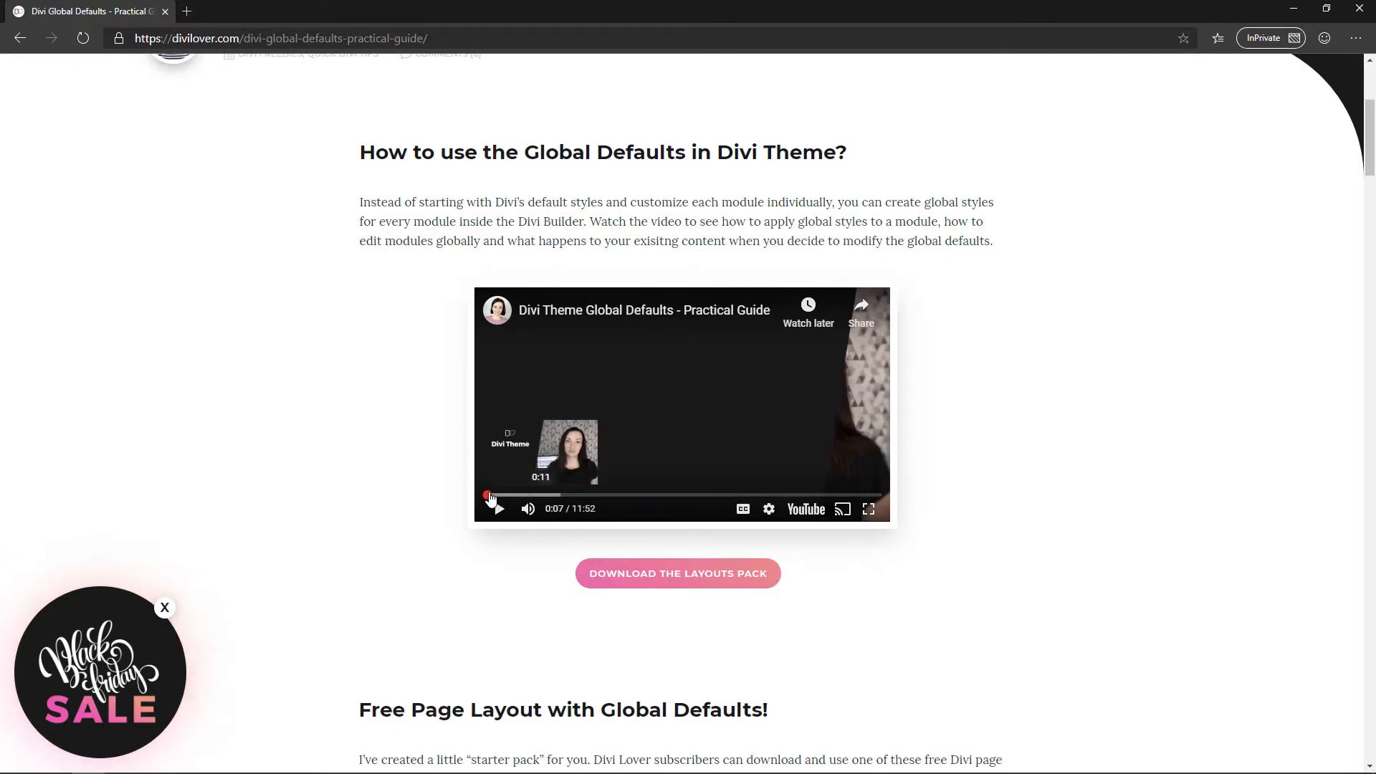
# Replay the Divi Lover intro in the browser, and return to Camtasia to play the retimed text transition for comparison.
pyautogui.click(485, 495)
pyautogui.click(499, 510)
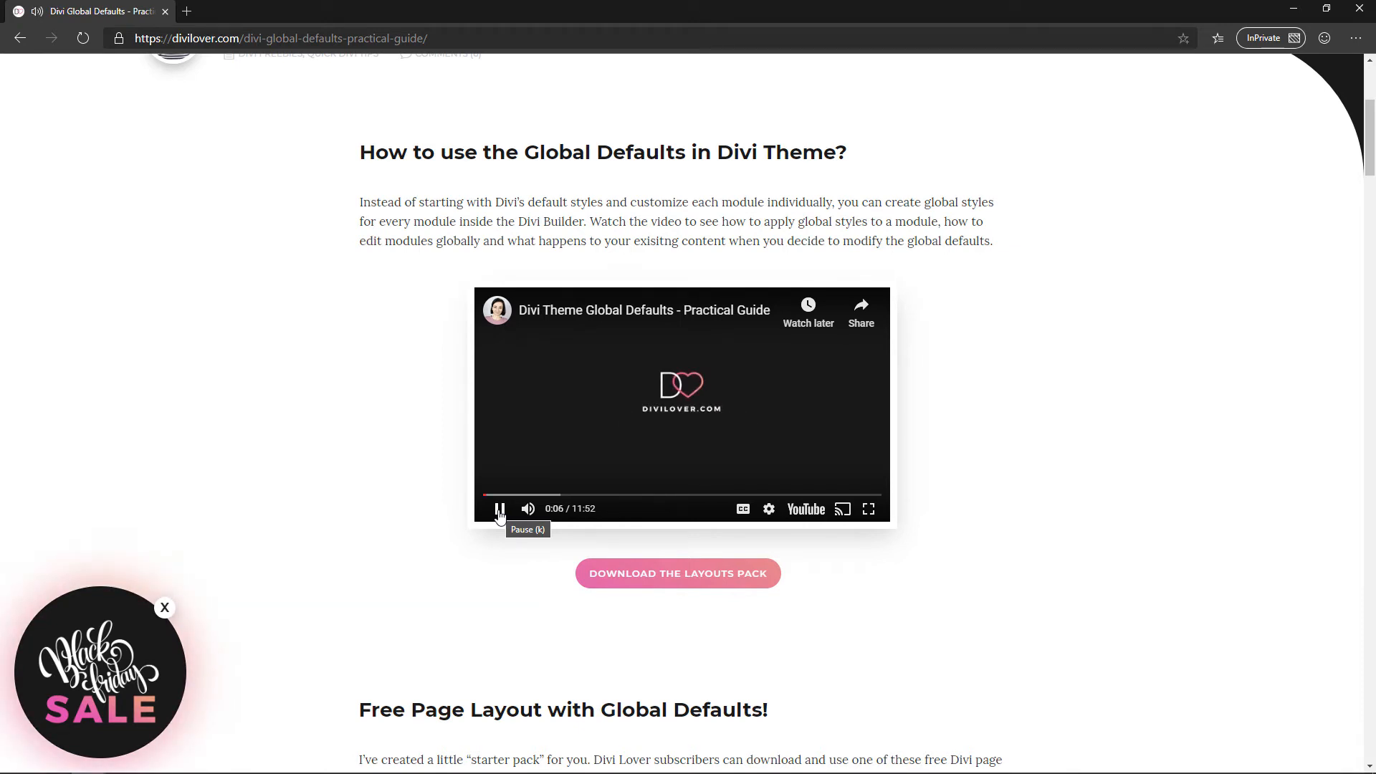
pyautogui.click(499, 510)
pyautogui.hotkey('alt', 'Tab')
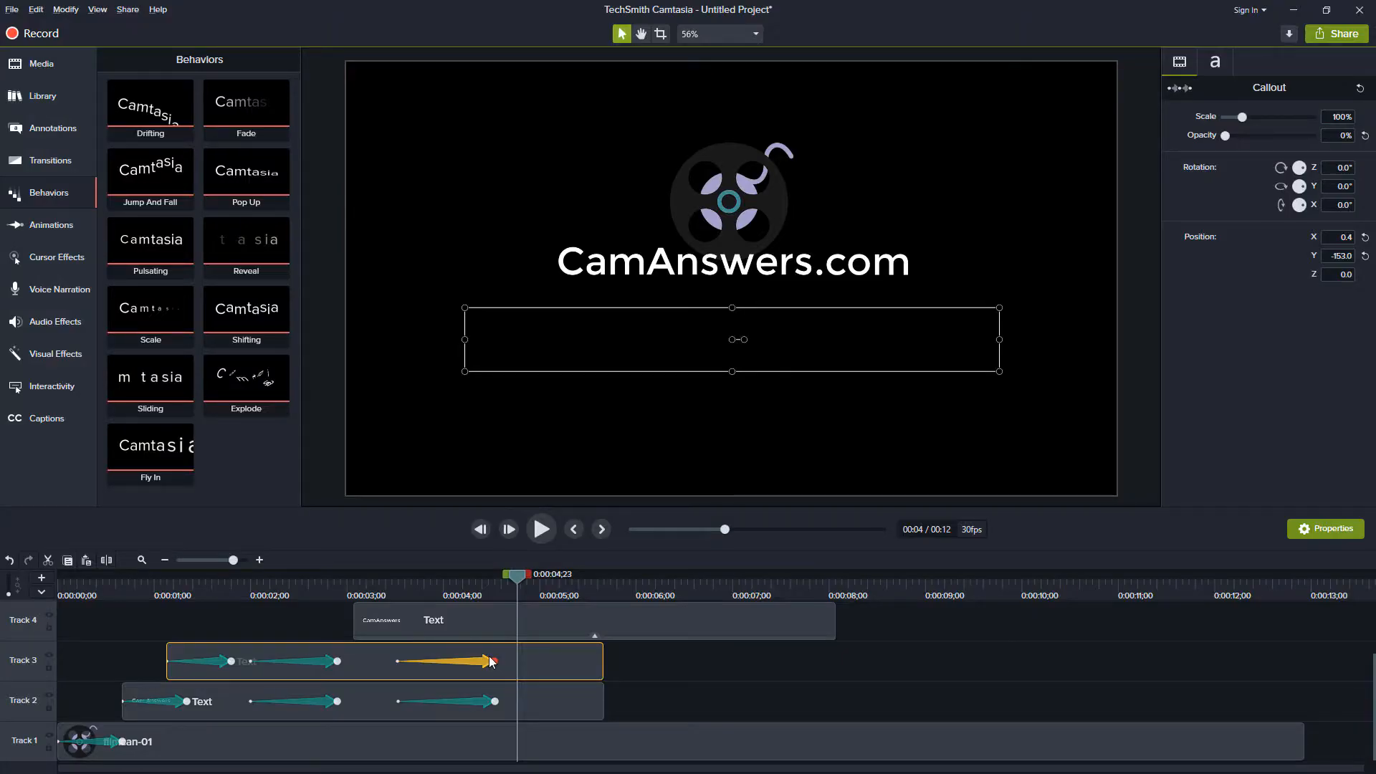
pyautogui.click(350, 590)
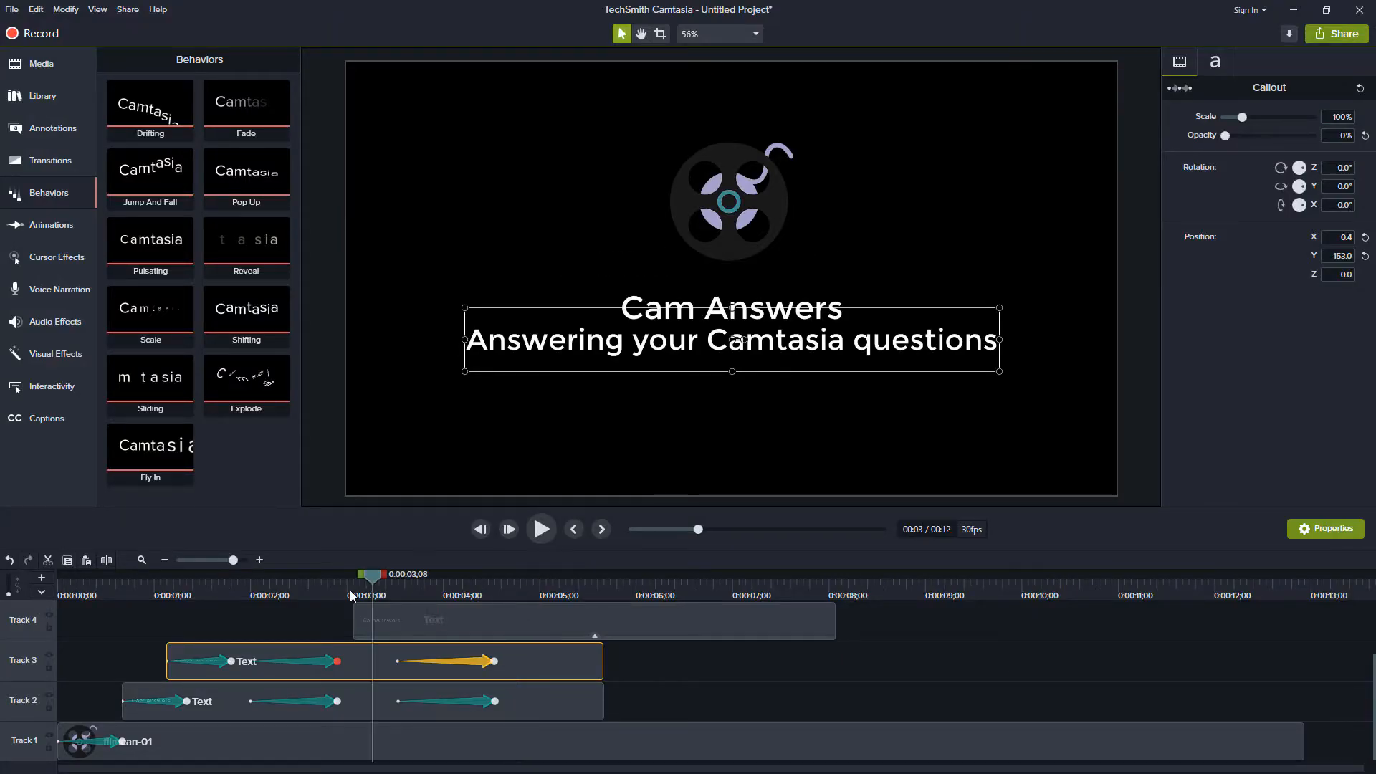
pyautogui.press('space')
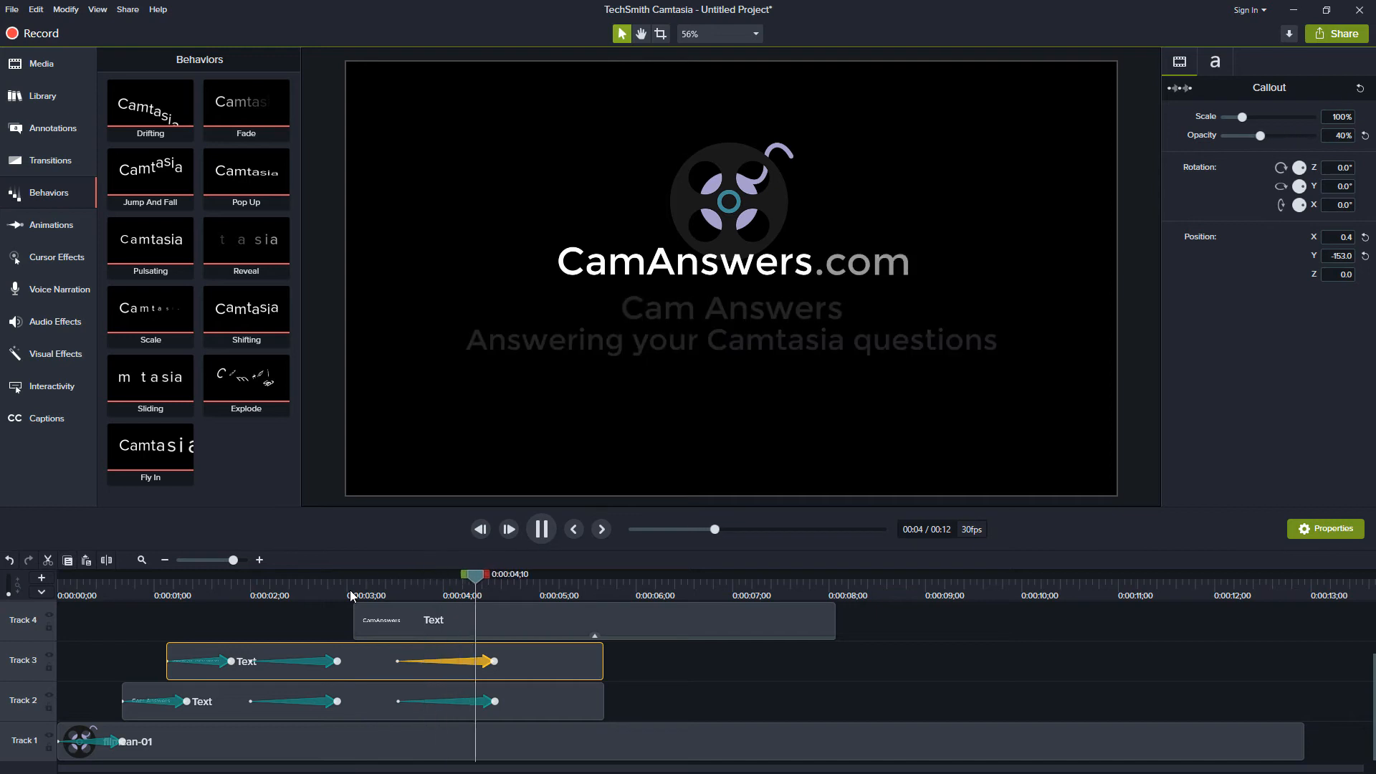
pyautogui.press('space')
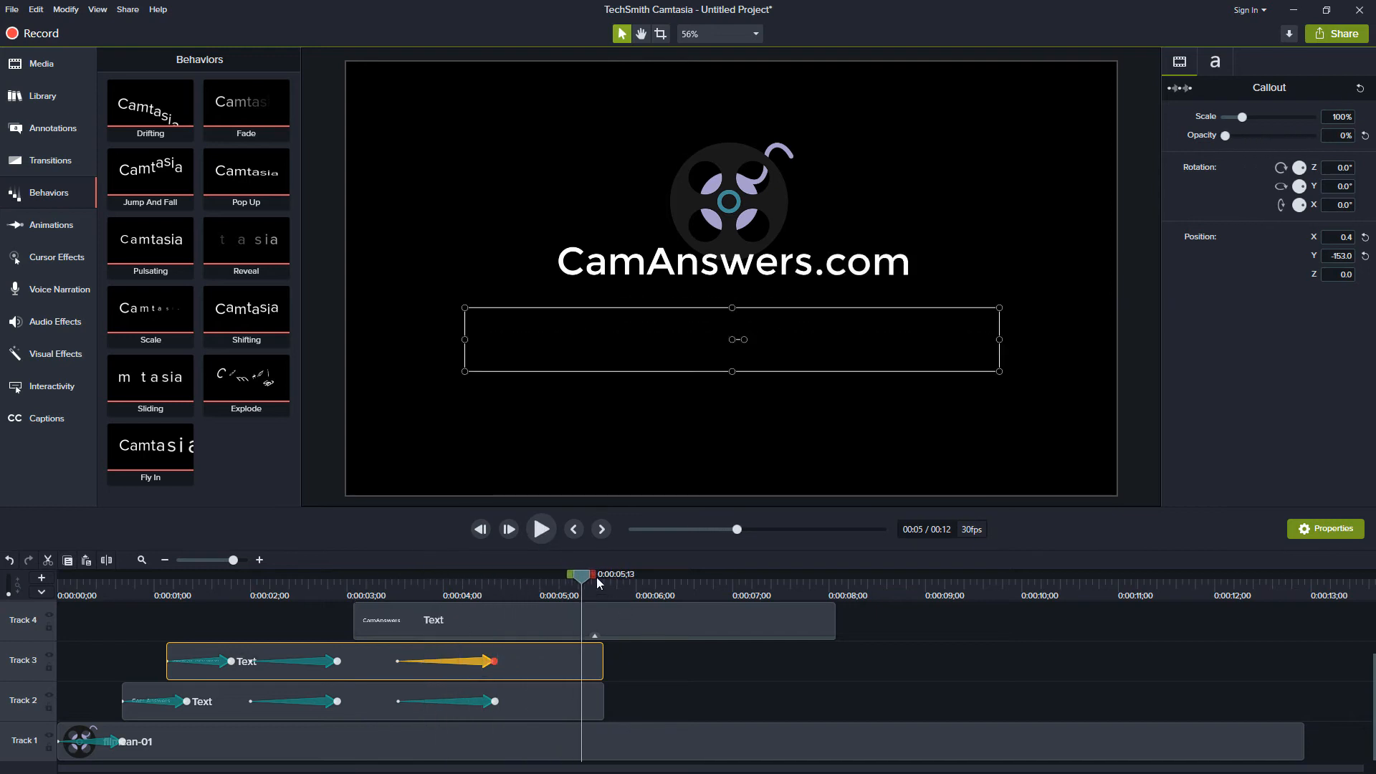
# Add custom animations ending at 0:00:05;20 to the clips on all tracks and set their opacity to 0%.
pyautogui.moveTo(581, 577); pyautogui.dragTo(605, 574)
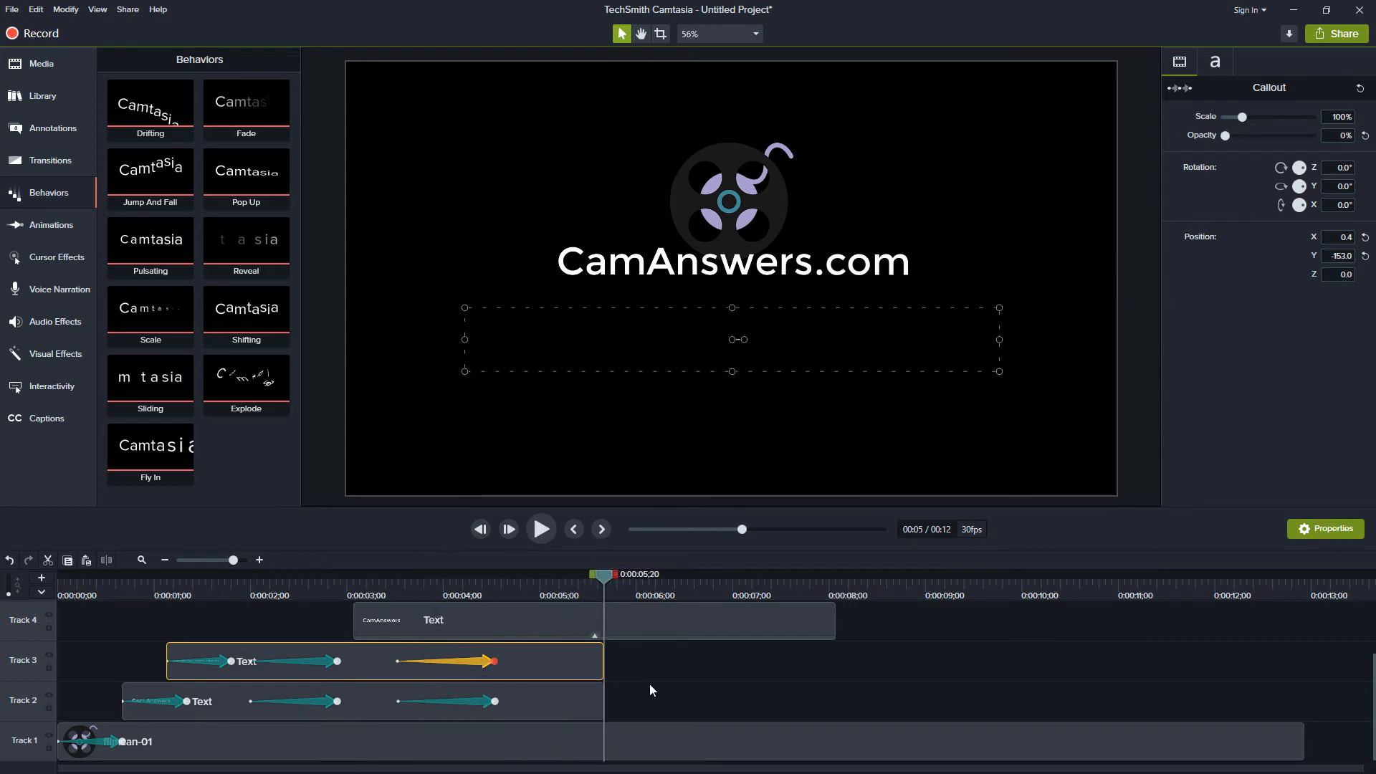
pyautogui.scroll(2, 649, 684)
pyautogui.moveTo(537, 613); pyautogui.dragTo(556, 746)
pyautogui.hotkey('shift', 'a')
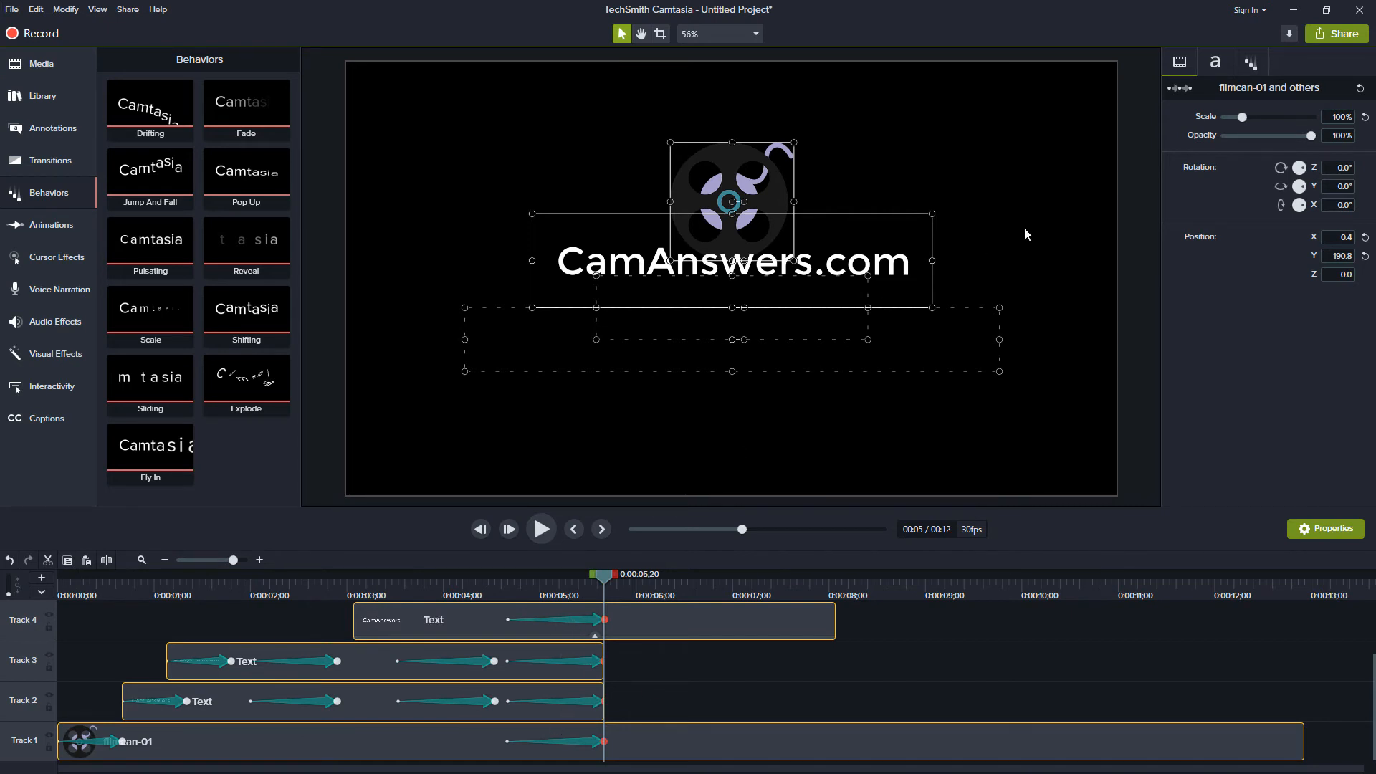
pyautogui.moveTo(1312, 139); pyautogui.dragTo(1197, 142)
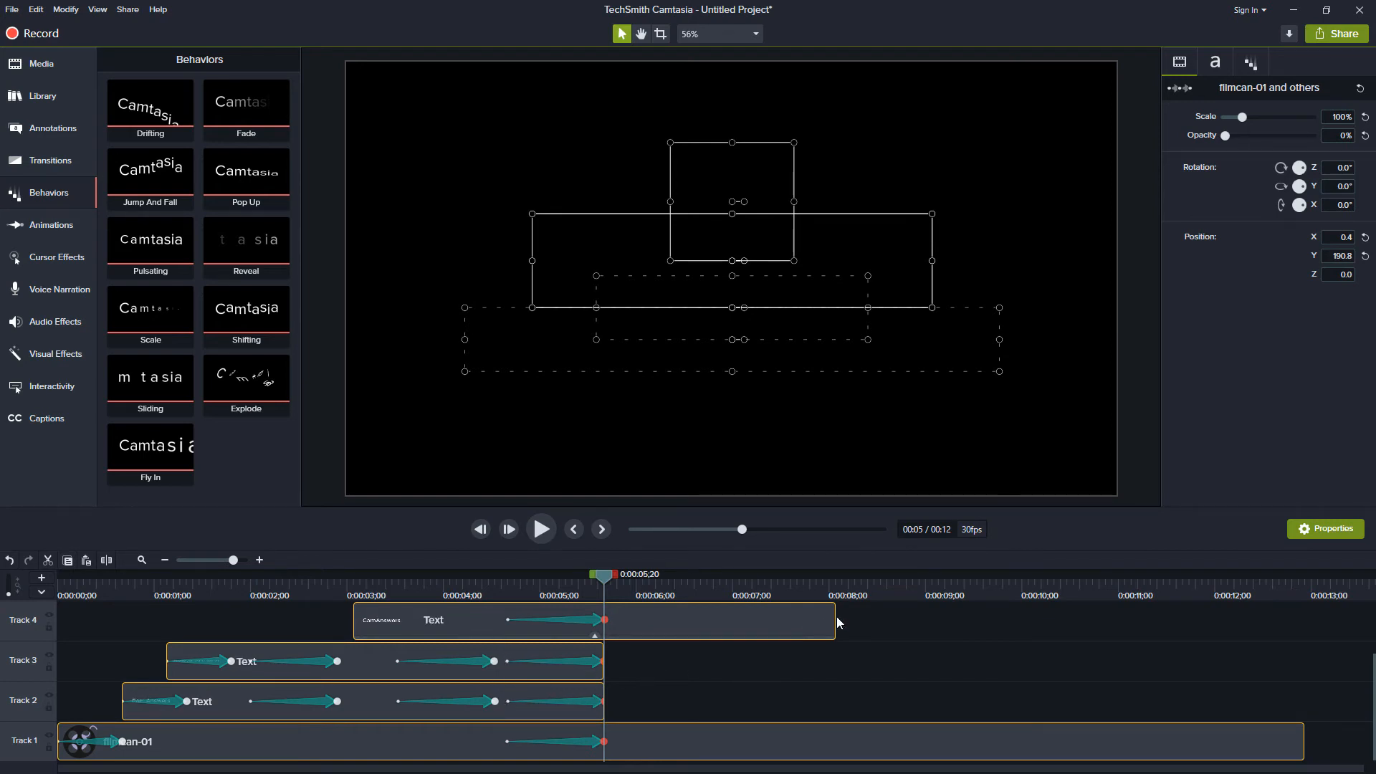
# Trim the end of the Track 4 "CamAnswers" callout to 0:00:05;20.
pyautogui.click(876, 620)
pyautogui.click(833, 616)
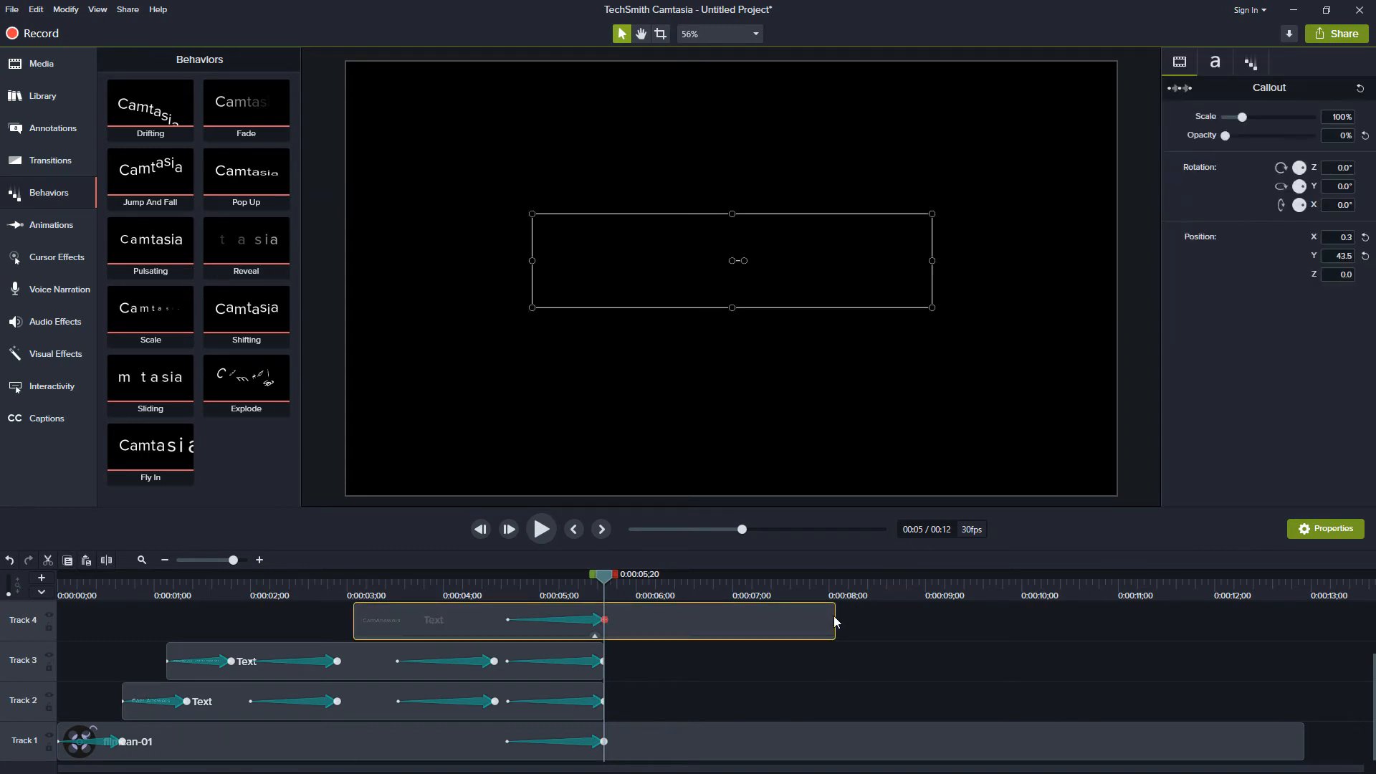
pyautogui.moveTo(836, 617); pyautogui.dragTo(605, 617)
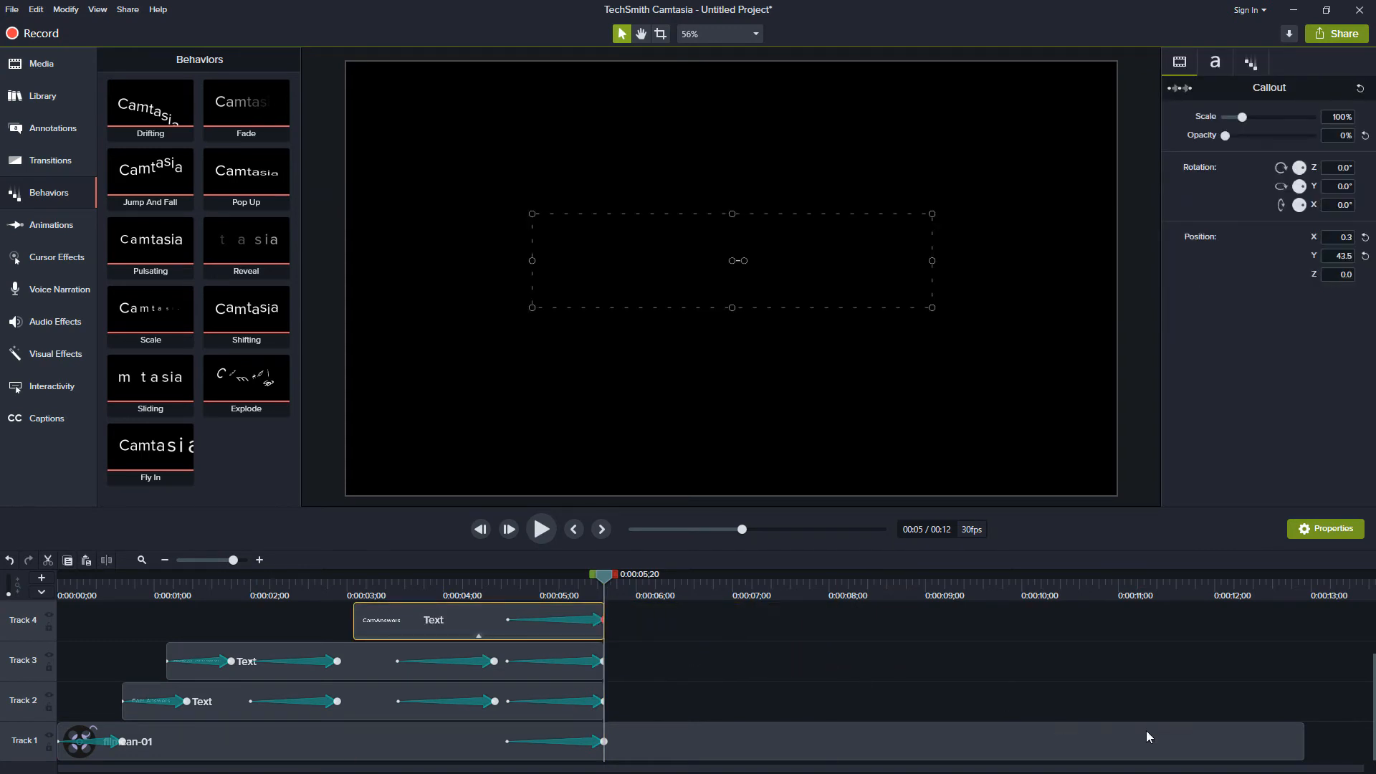
# Trim the ends of the Track 1 film can clip and the Track 5 ".com" callout to 0:00:05;20.
pyautogui.click(1273, 751)
pyautogui.moveTo(1302, 750); pyautogui.dragTo(601, 752)
pyautogui.scroll(3, 658, 686)
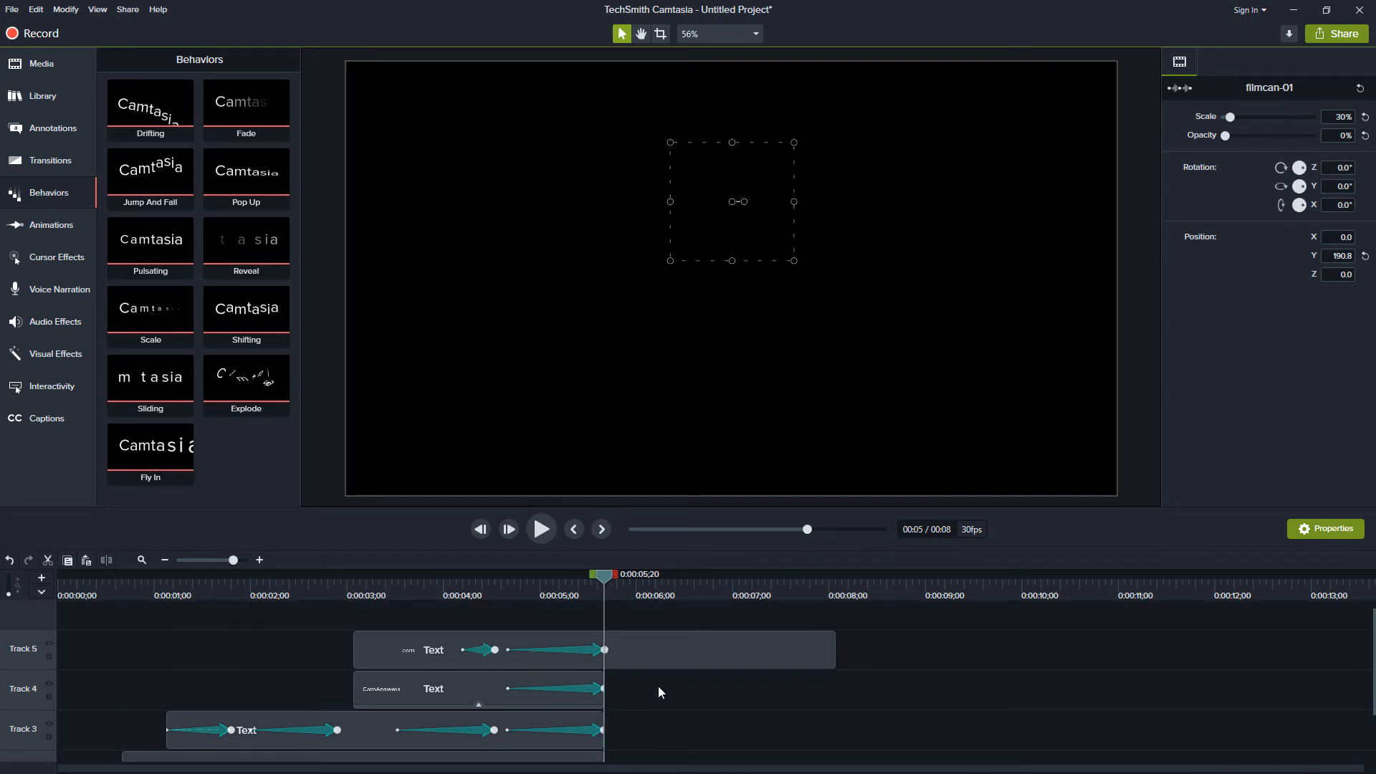
pyautogui.moveTo(833, 664); pyautogui.dragTo(604, 664)
# Replay the Divi Lover intro in the browser to examine how the slanted black panel reveals the footage, and return to Camtasia.
pyautogui.hotkey('alt', 'Tab')
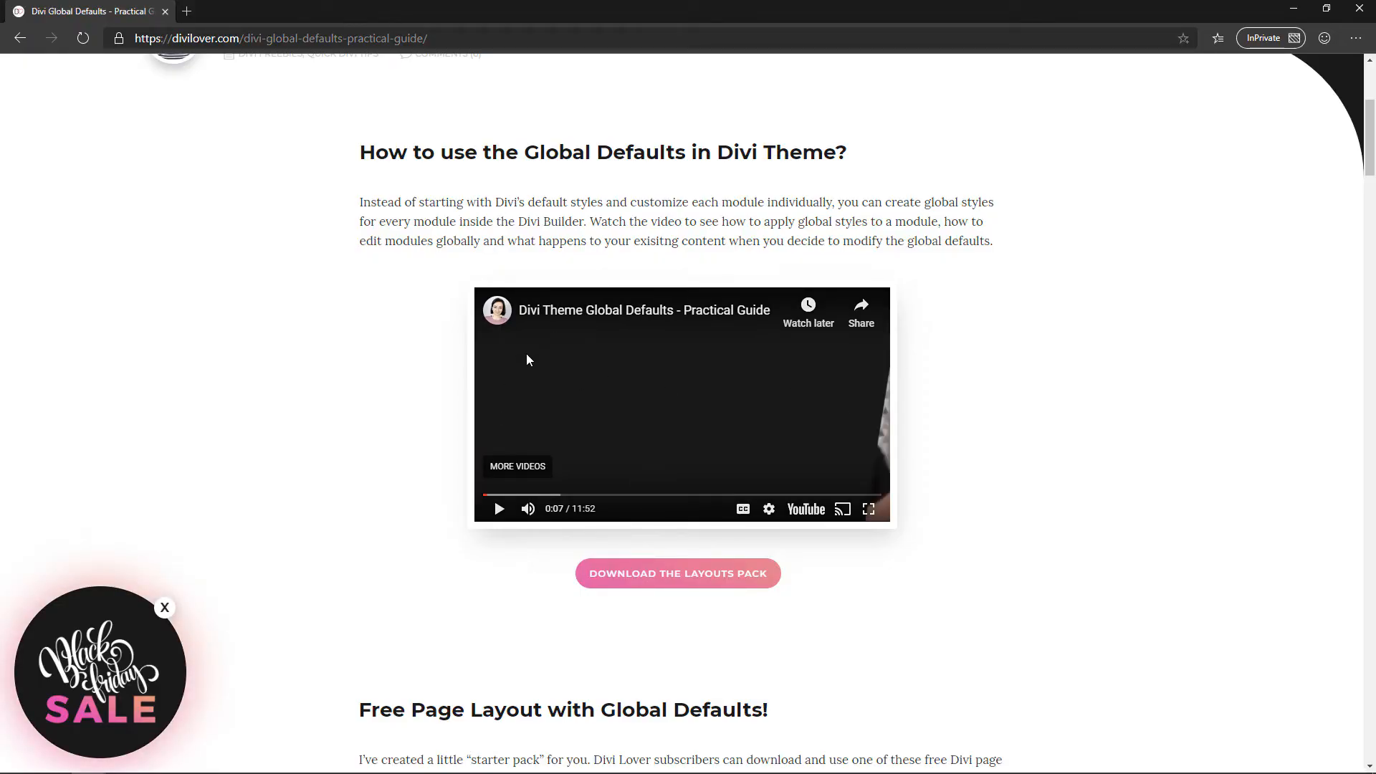
pyautogui.click(499, 509)
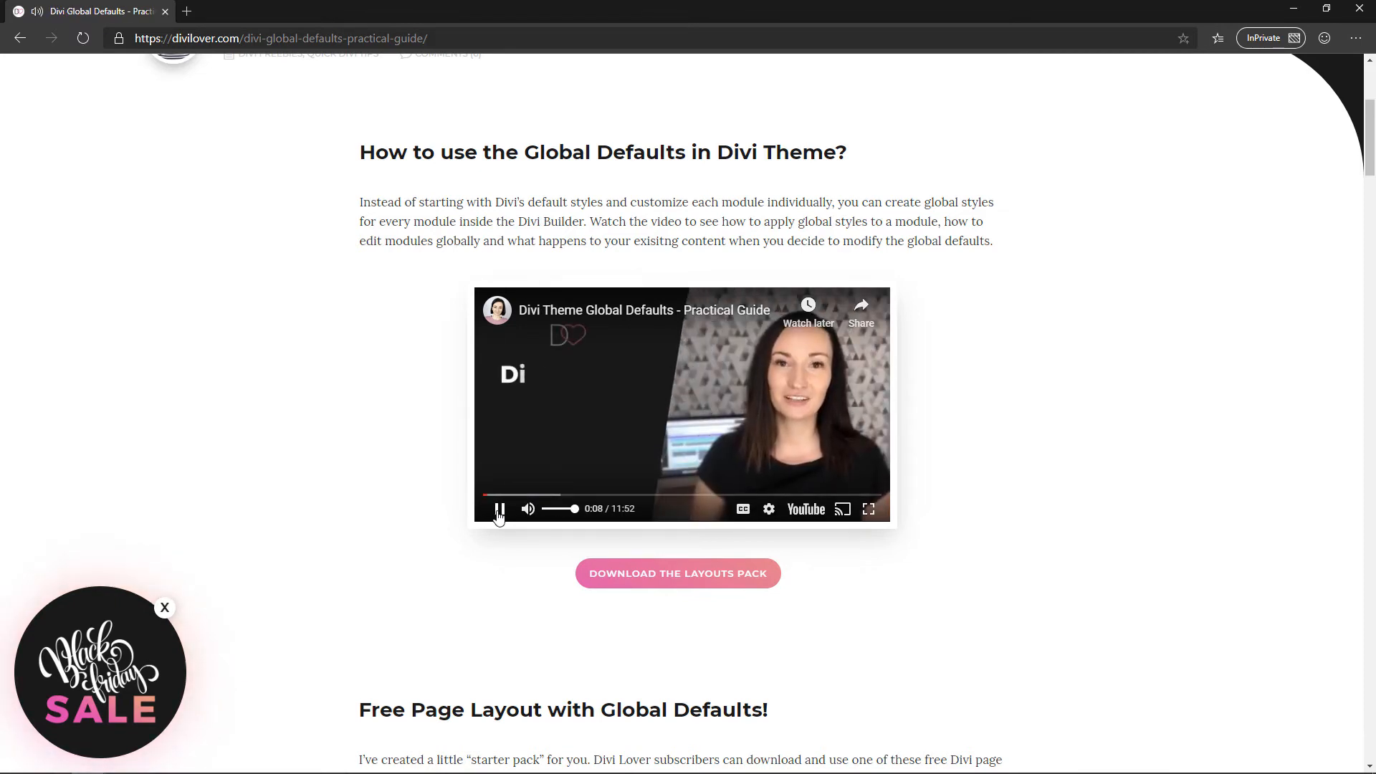
pyautogui.click(499, 512)
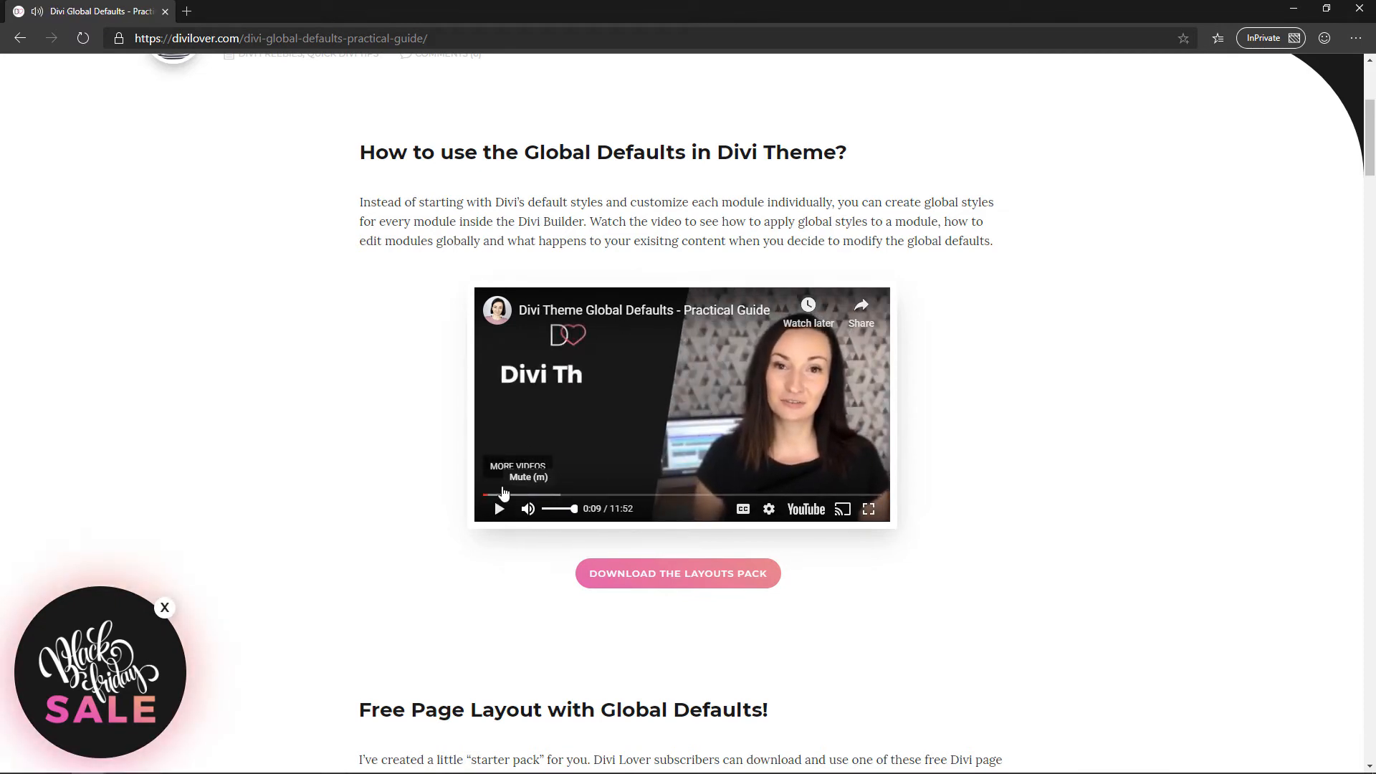
pyautogui.click(487, 495)
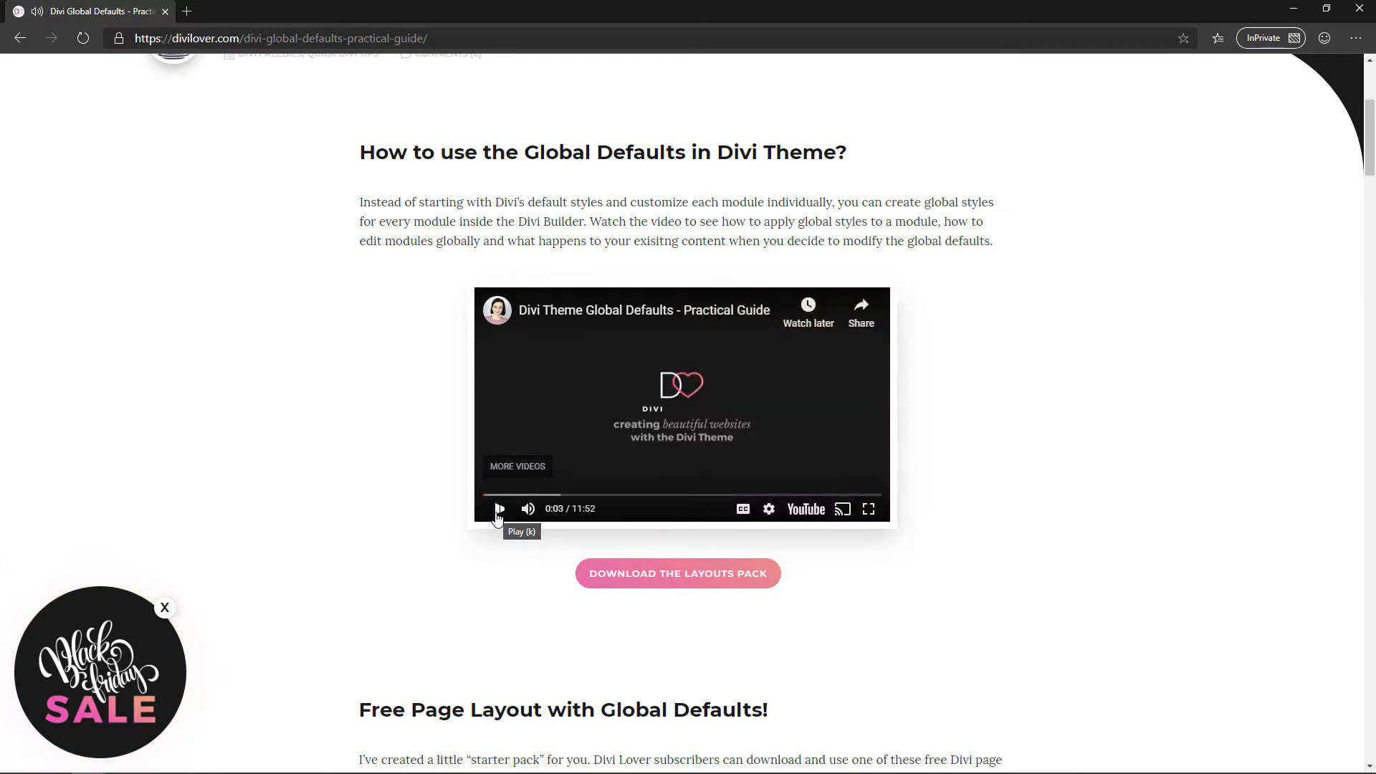
pyautogui.click(499, 512)
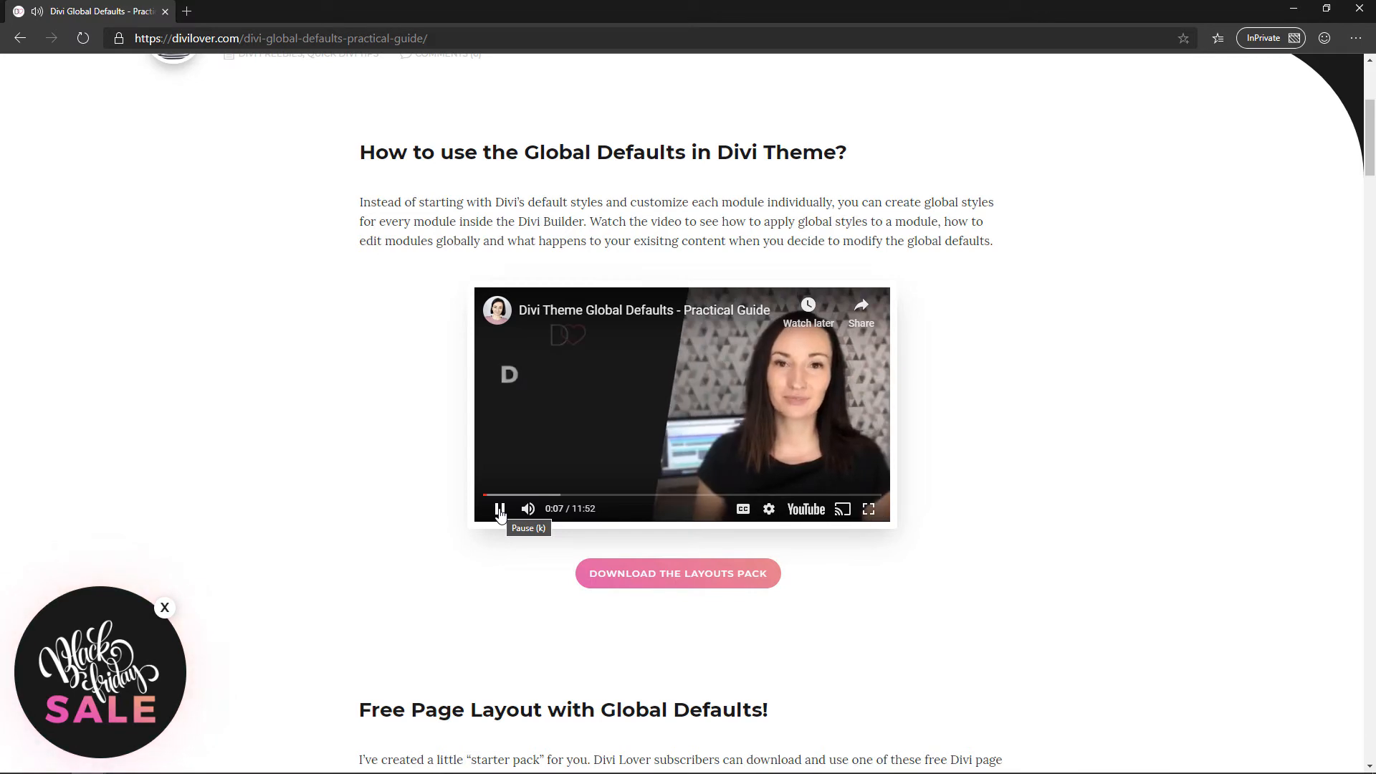
pyautogui.click(499, 510)
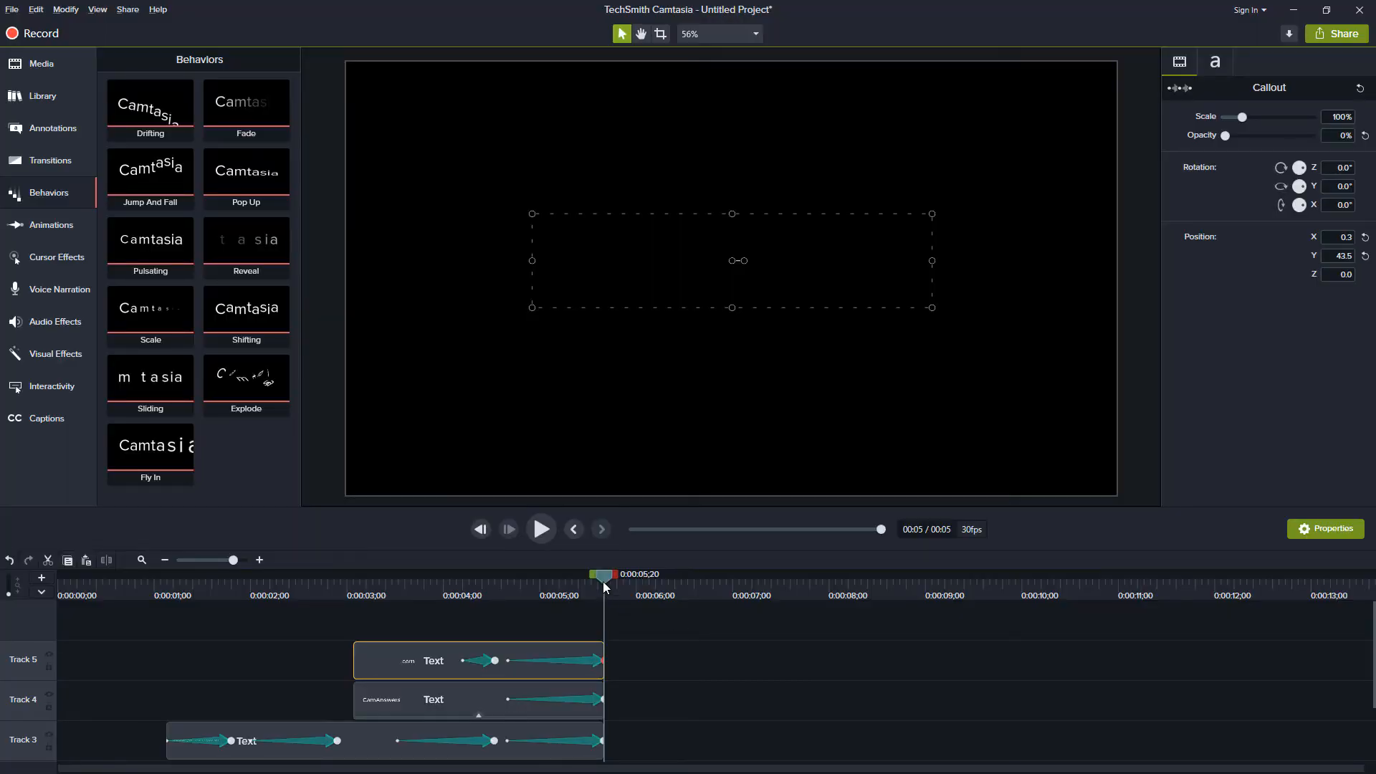
# Place the spinningcounter motion background on Track 1 directly after the film can clip and shift it rightward on the canvas.
pyautogui.moveTo(605, 586); pyautogui.dragTo(775, 587)
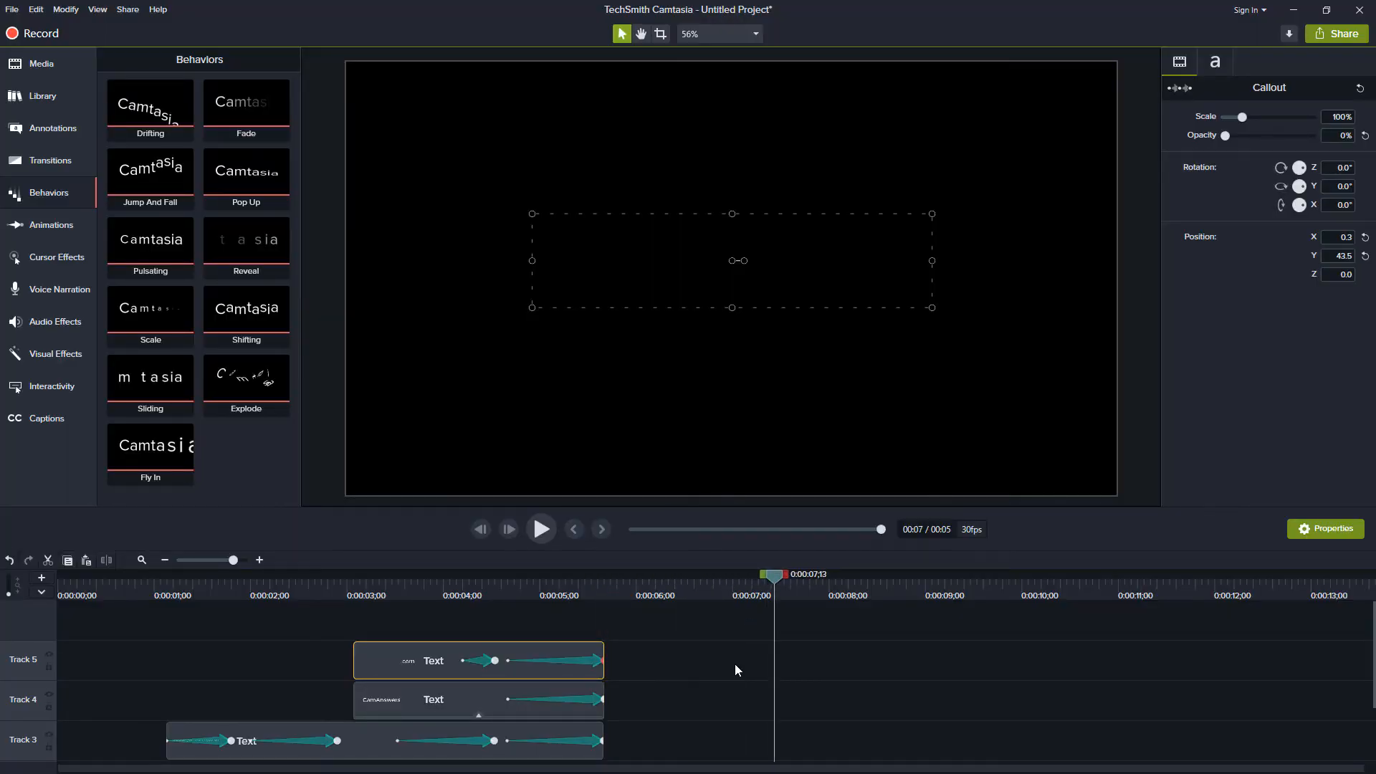
pyautogui.scroll(-2, 794, 745)
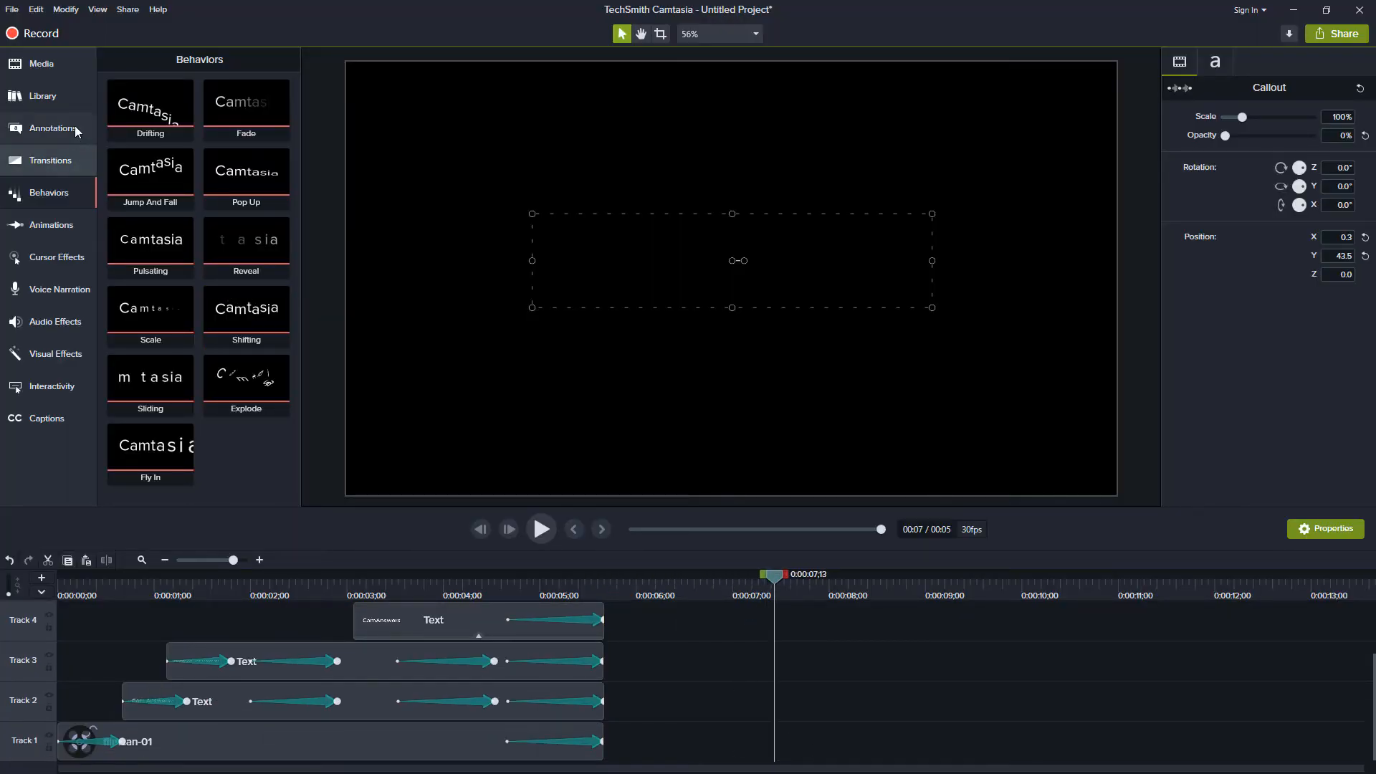
pyautogui.click(49, 99)
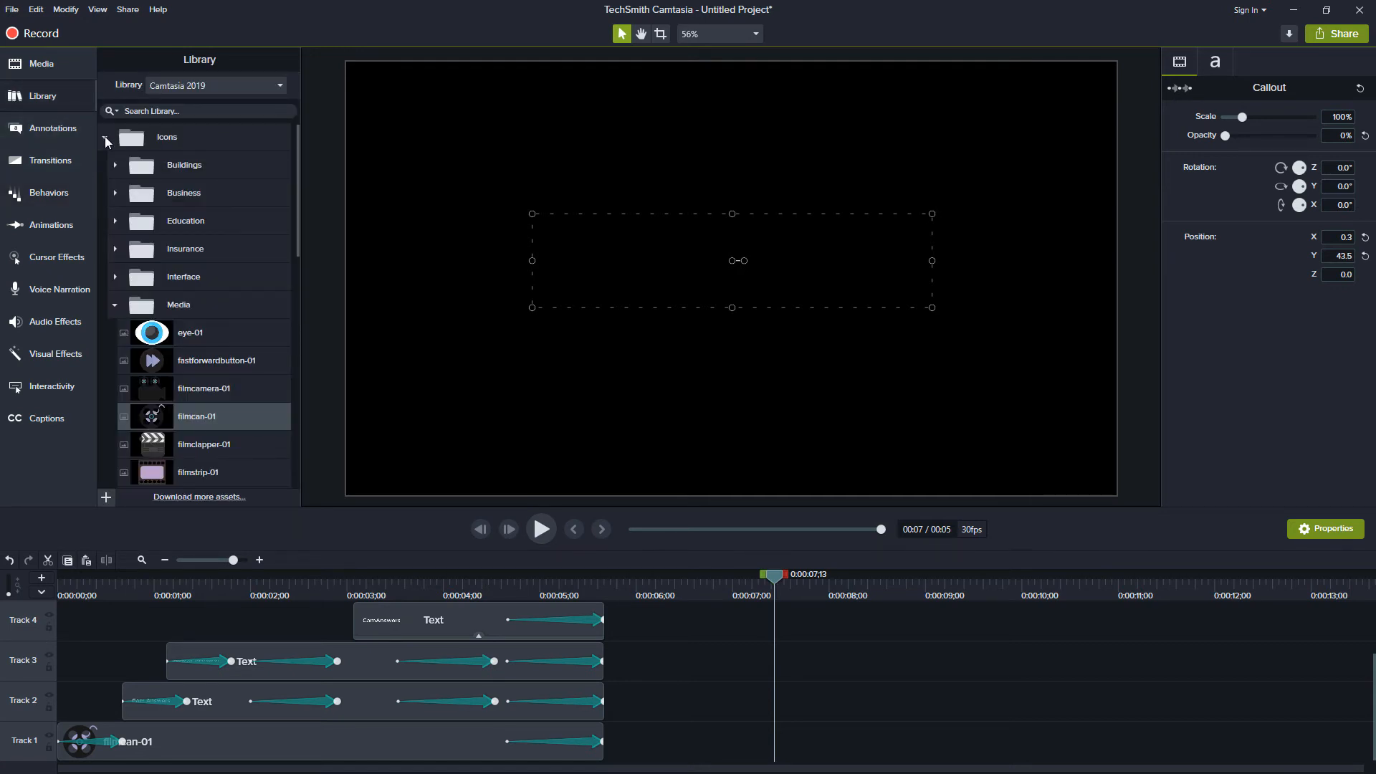
pyautogui.click(104, 136)
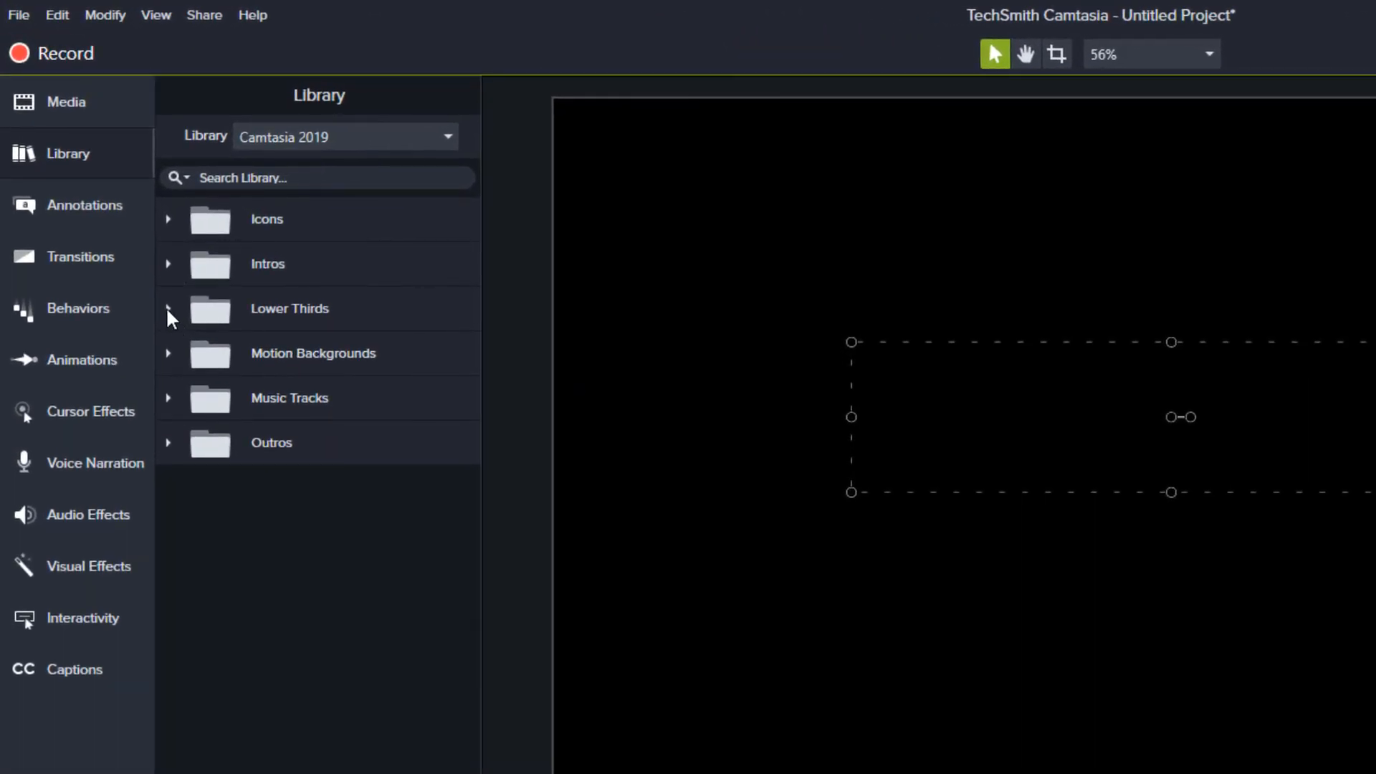
pyautogui.click(167, 353)
pyautogui.scroll(-5, 364, 513)
pyautogui.moveTo(224, 617); pyautogui.dragTo(605, 750)
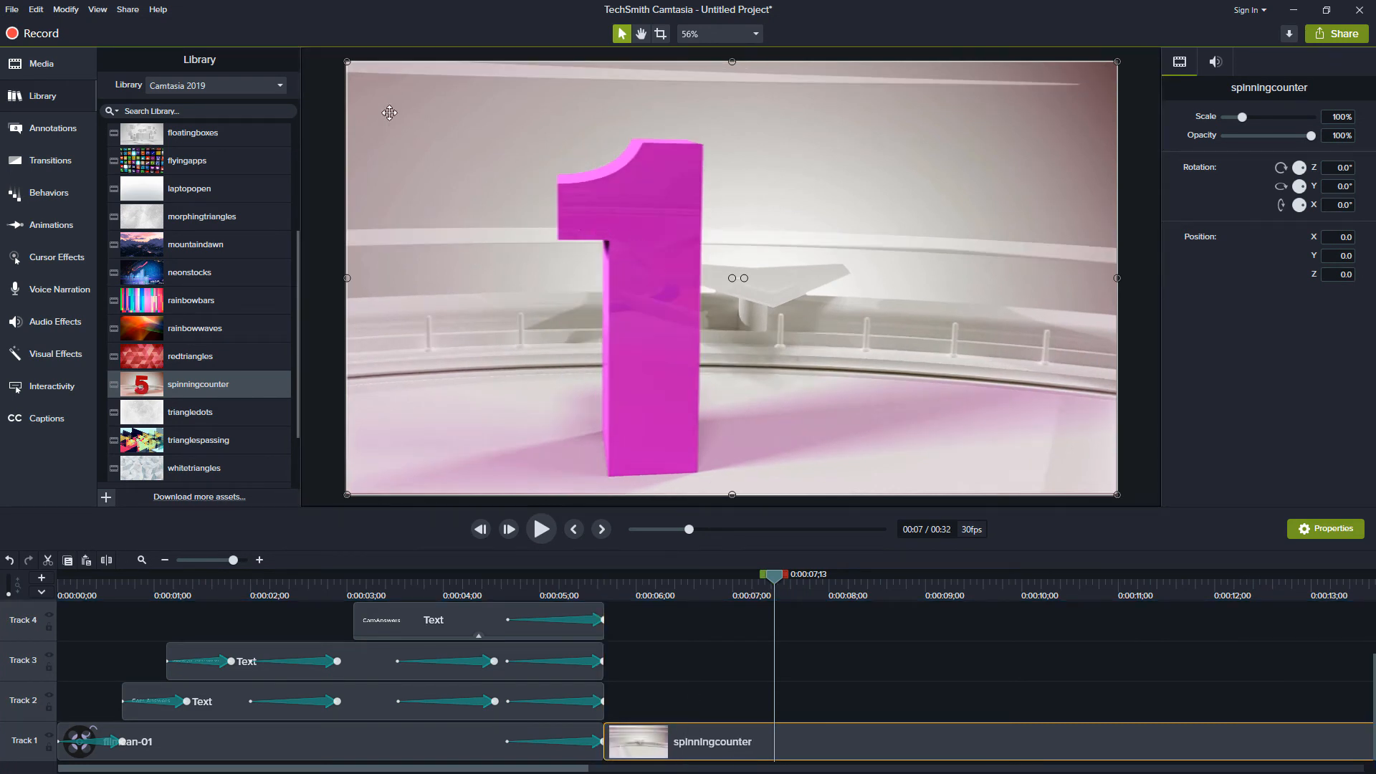
pyautogui.moveTo(437, 233); pyautogui.dragTo(690, 231)
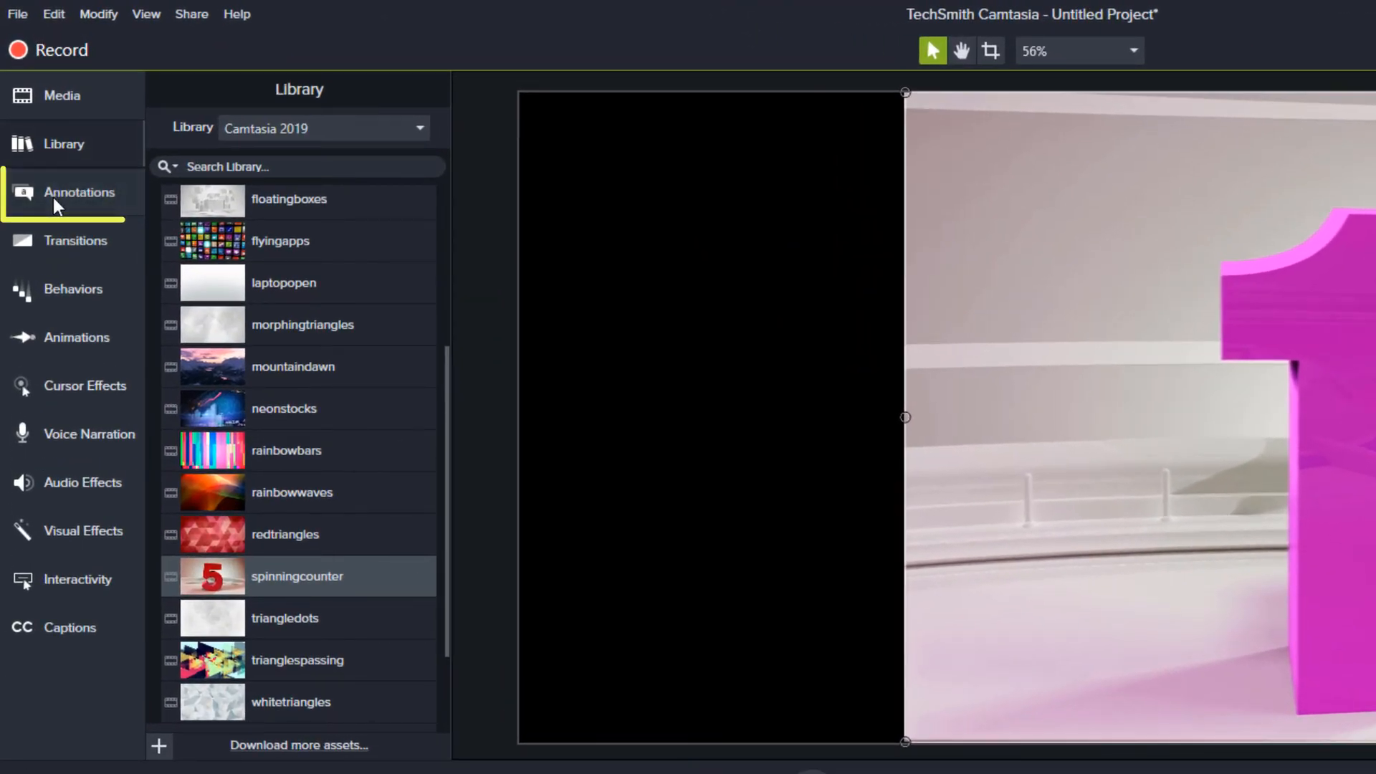
# Add a solid black rectangle at 0:00:07;13 on Track 2 and enlarge it to cover the whole canvas.
pyautogui.click(56, 207)
pyautogui.click(273, 96)
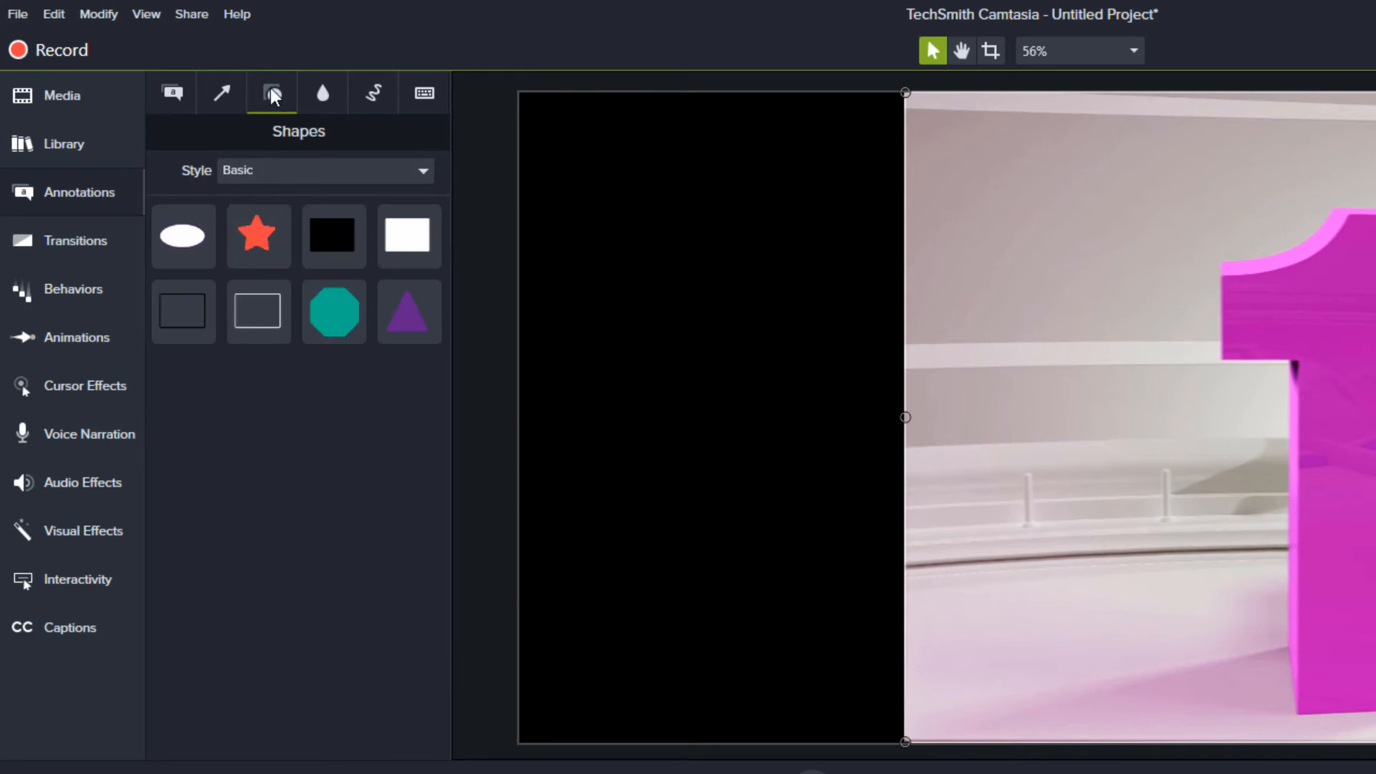
pyautogui.moveTo(334, 242); pyautogui.dragTo(1045, 409)
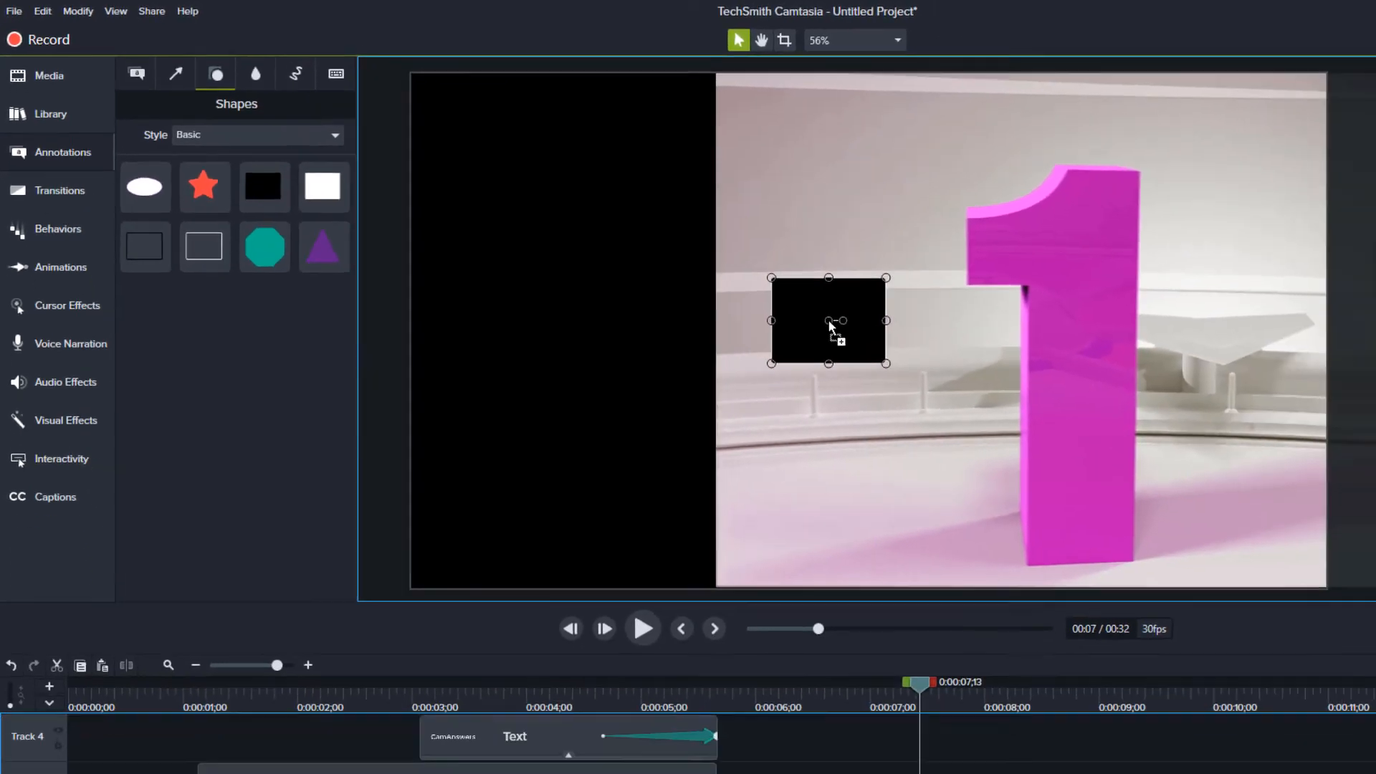
pyautogui.moveTo(771, 277); pyautogui.dragTo(202, 2)
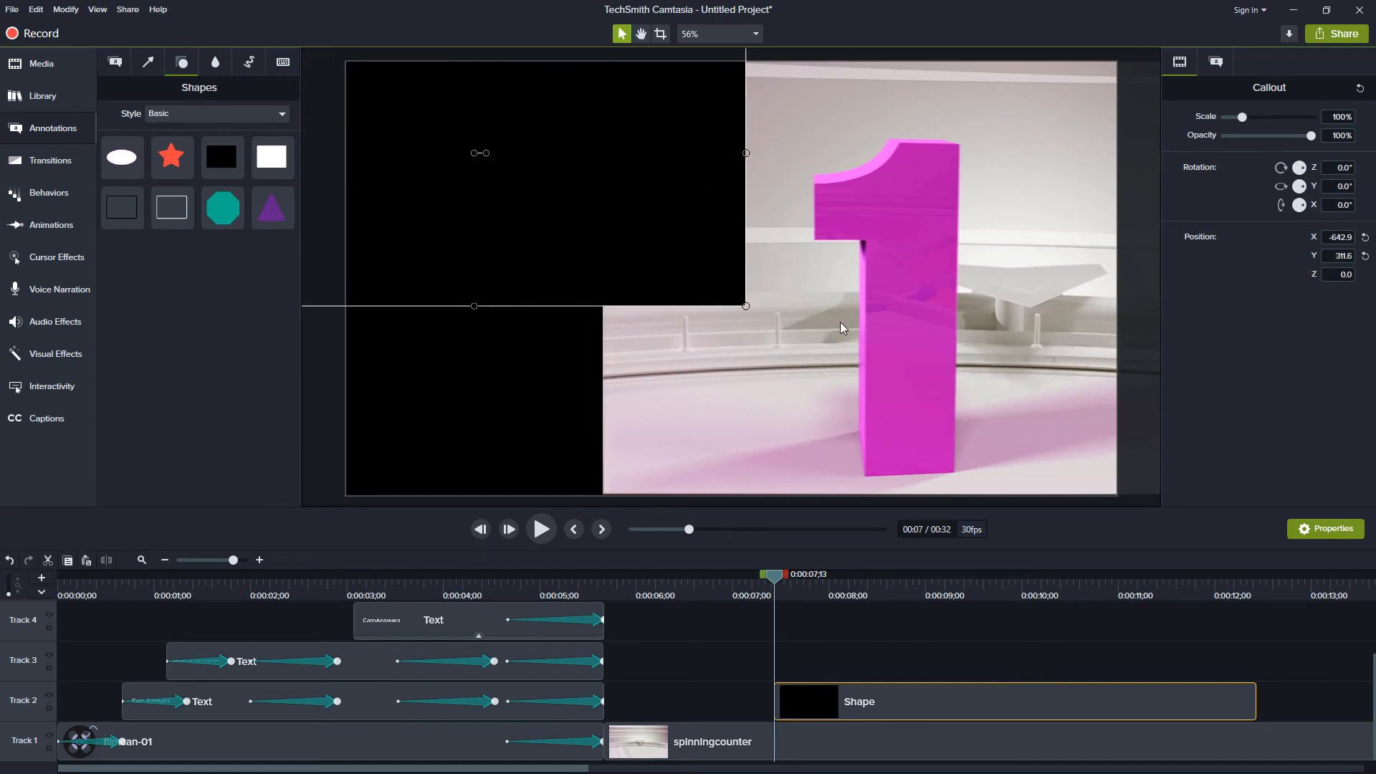
pyautogui.scroll(-6, 804, 266)
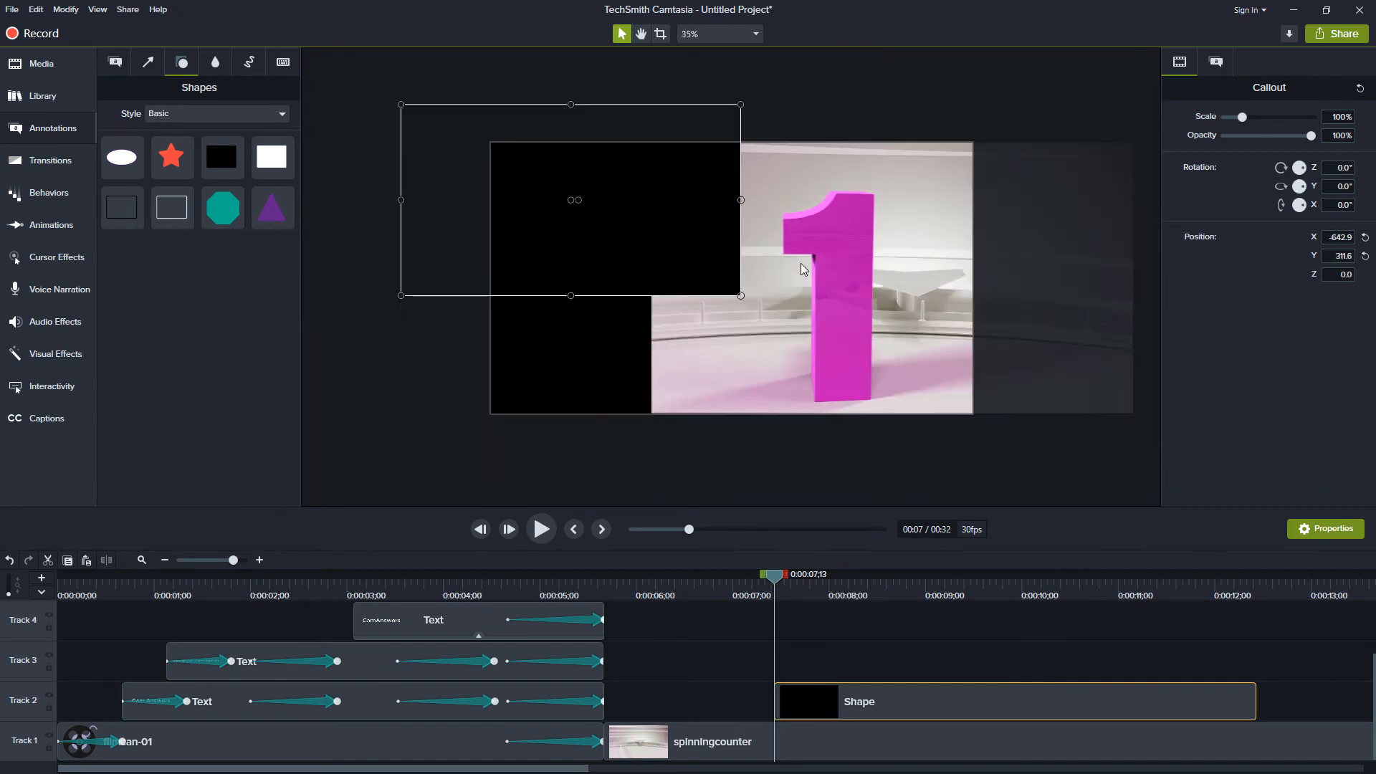
pyautogui.moveTo(735, 282); pyautogui.dragTo(798, 328)
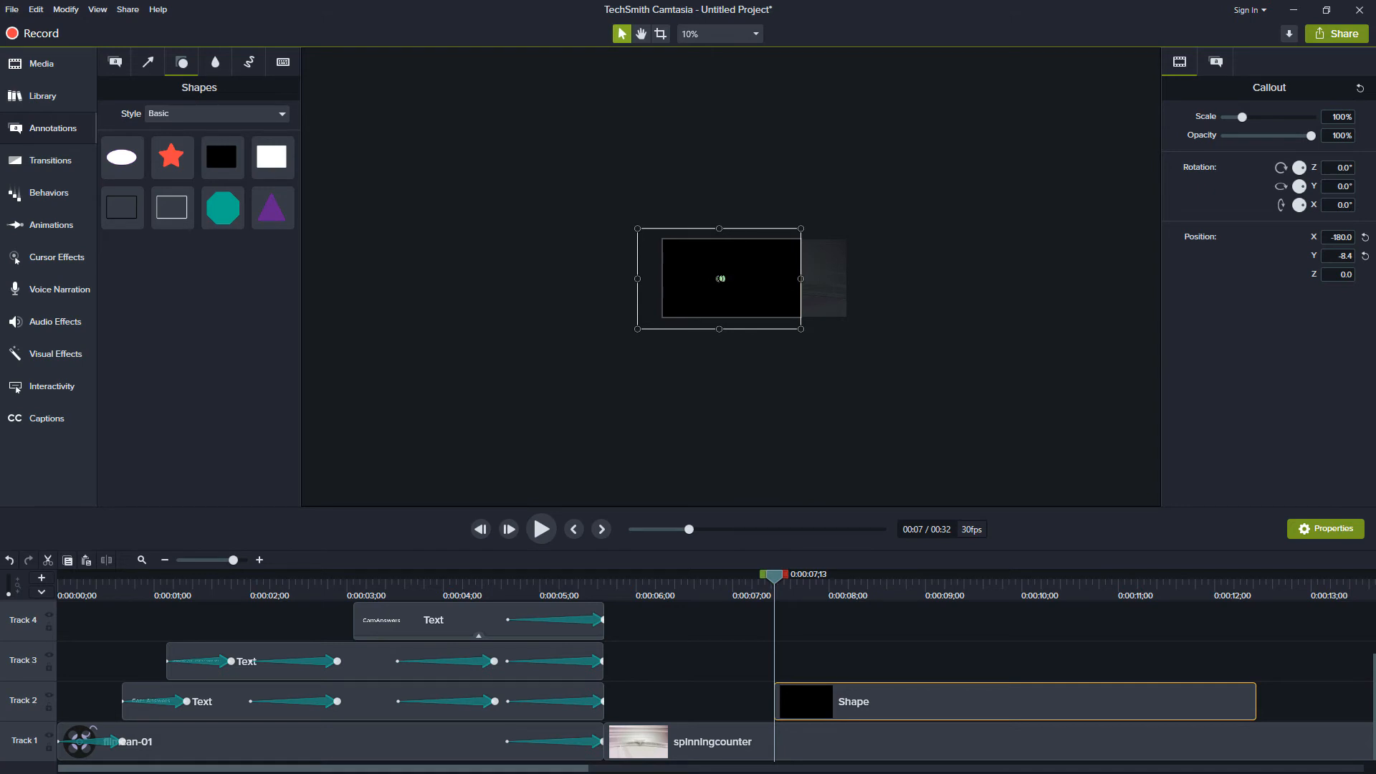
# Rotate the black rectangle about its Z axis to about 68.2° to give it a slanted edge.
pyautogui.moveTo(723, 278); pyautogui.dragTo(720, 277)
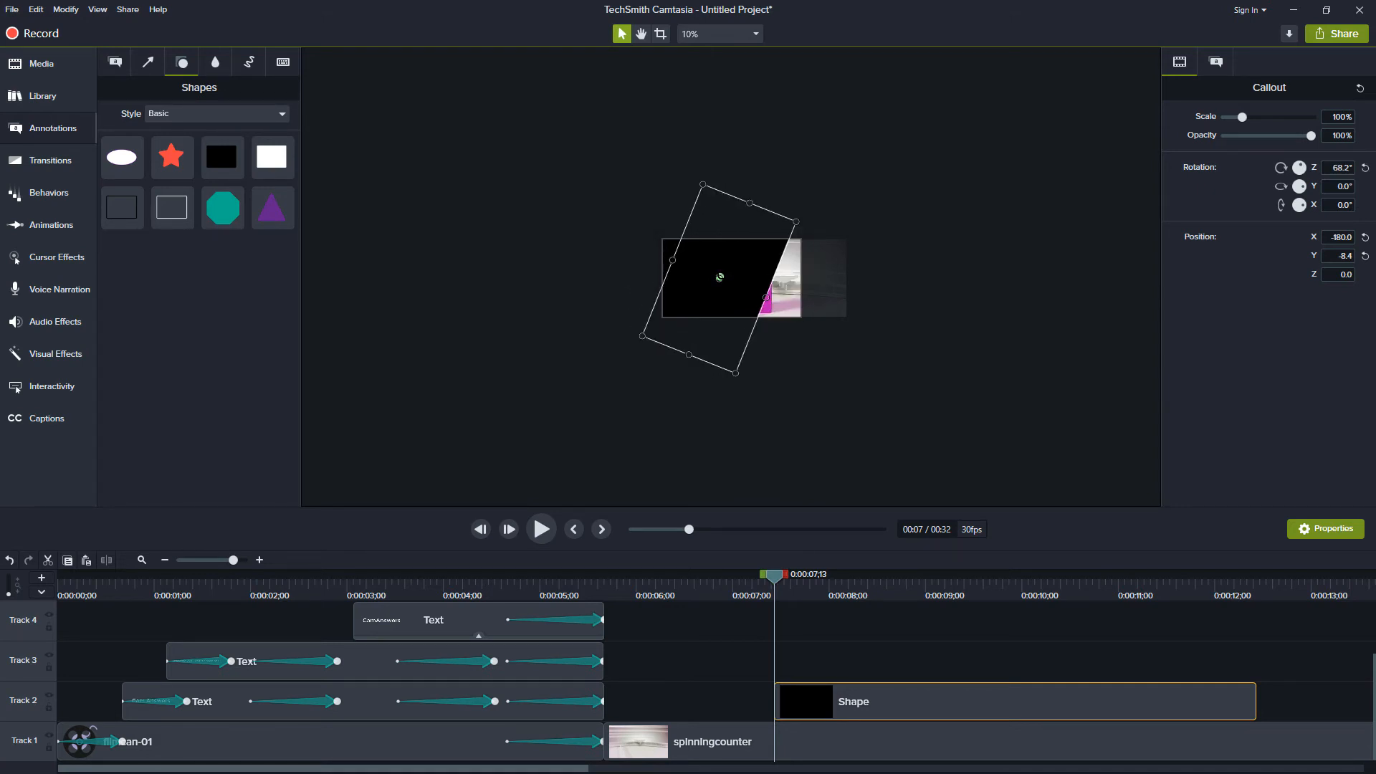
pyautogui.rightClick(721, 277)
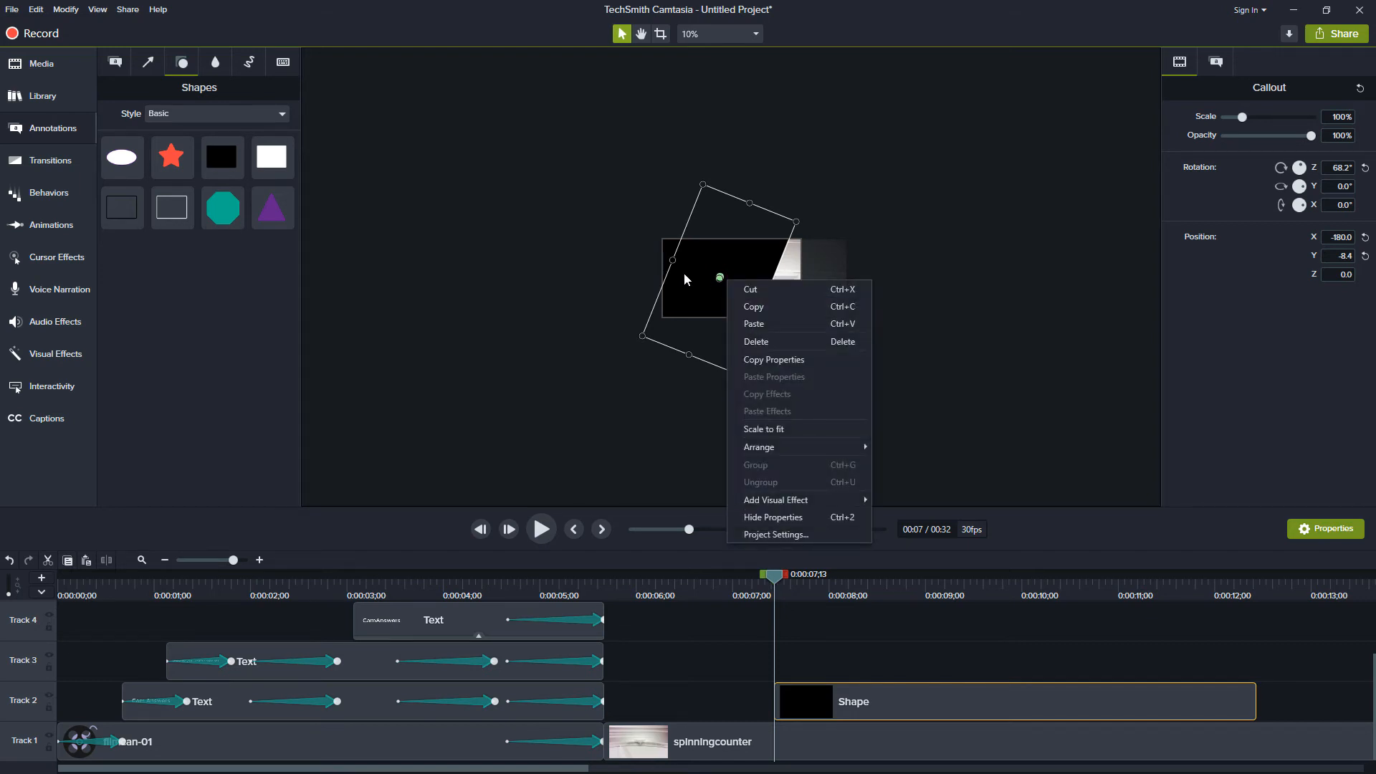
pyautogui.click(696, 284)
# Resize and reposition the tilted rectangle to cover the whole canvas, centred at about X -363.7, Y 212.1.
pyautogui.moveTo(671, 261); pyautogui.dragTo(537, 230)
pyautogui.moveTo(685, 291); pyautogui.dragTo(714, 292)
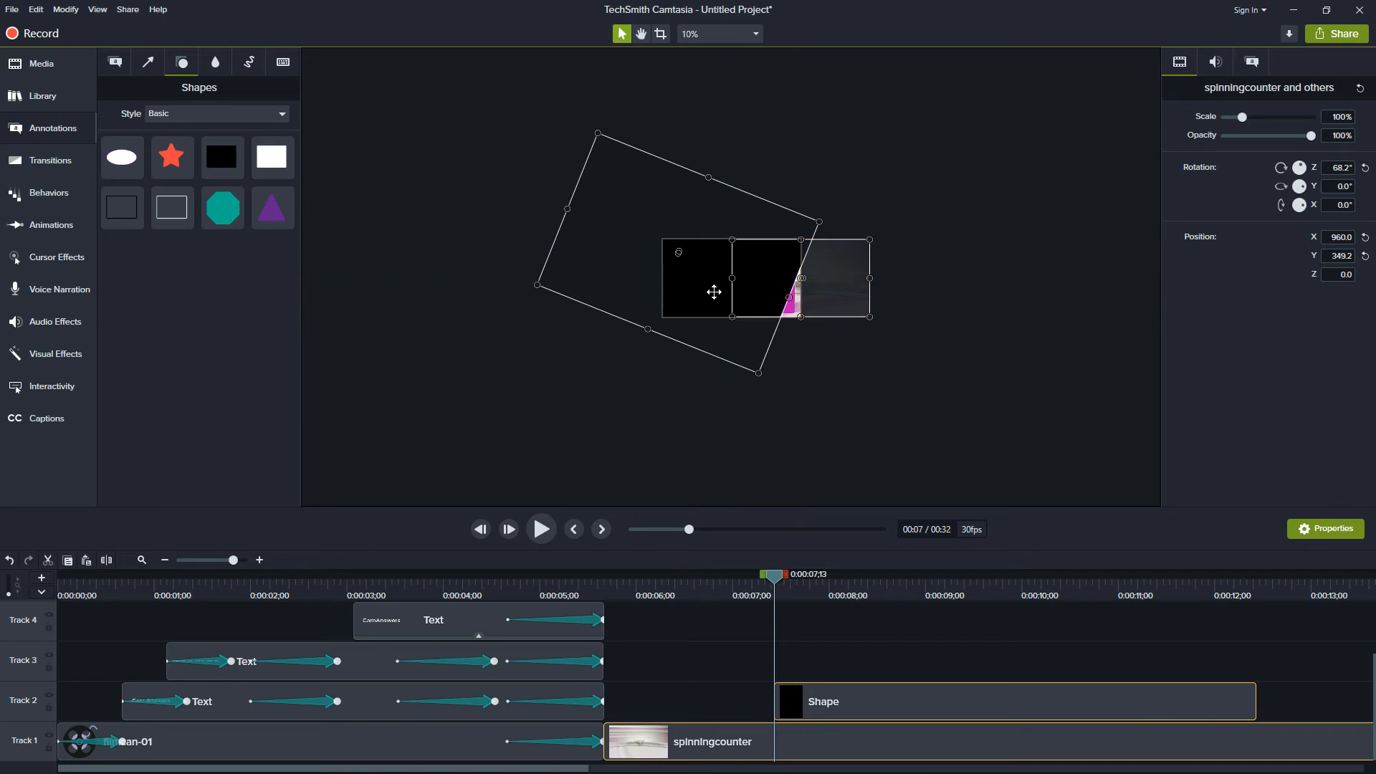
pyautogui.click(719, 344)
pyautogui.moveTo(706, 344); pyautogui.dragTo(751, 344)
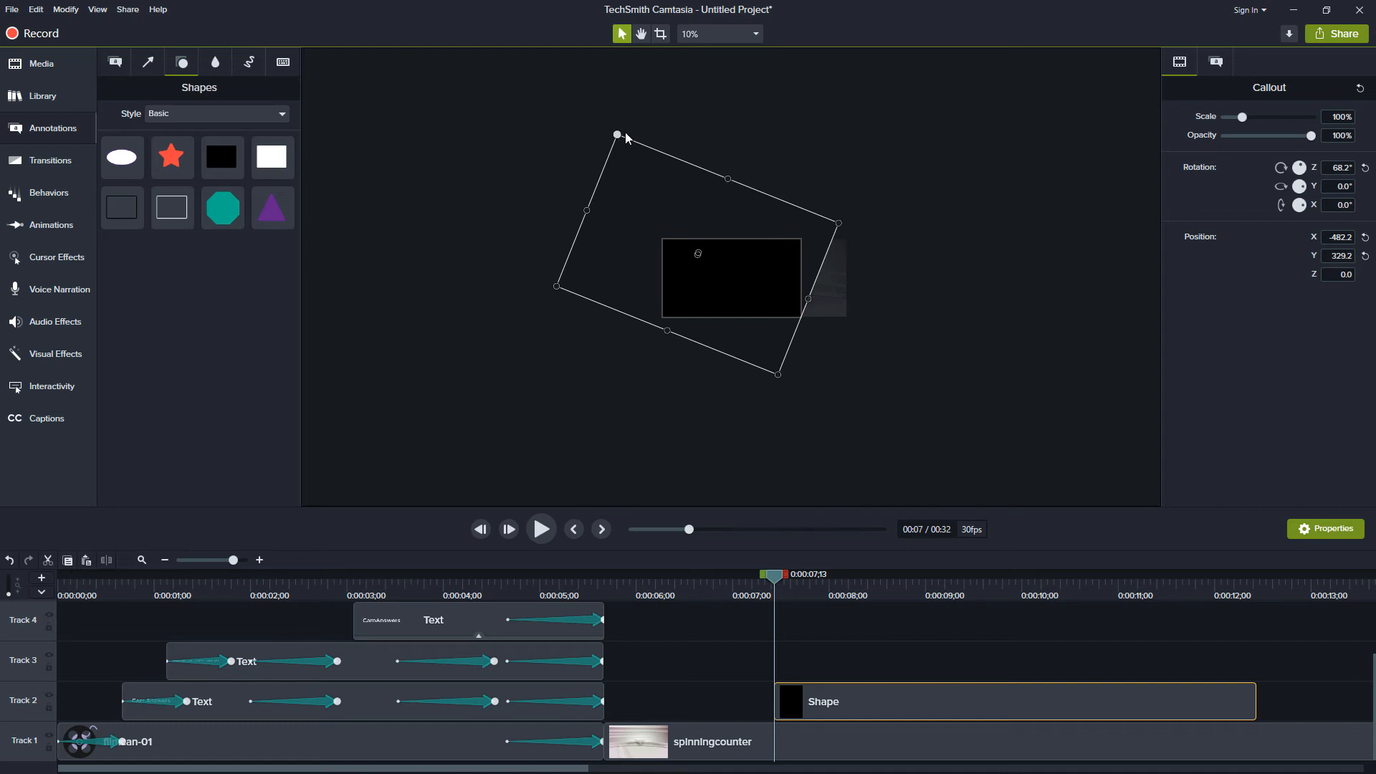
pyautogui.moveTo(617, 134); pyautogui.dragTo(620, 166)
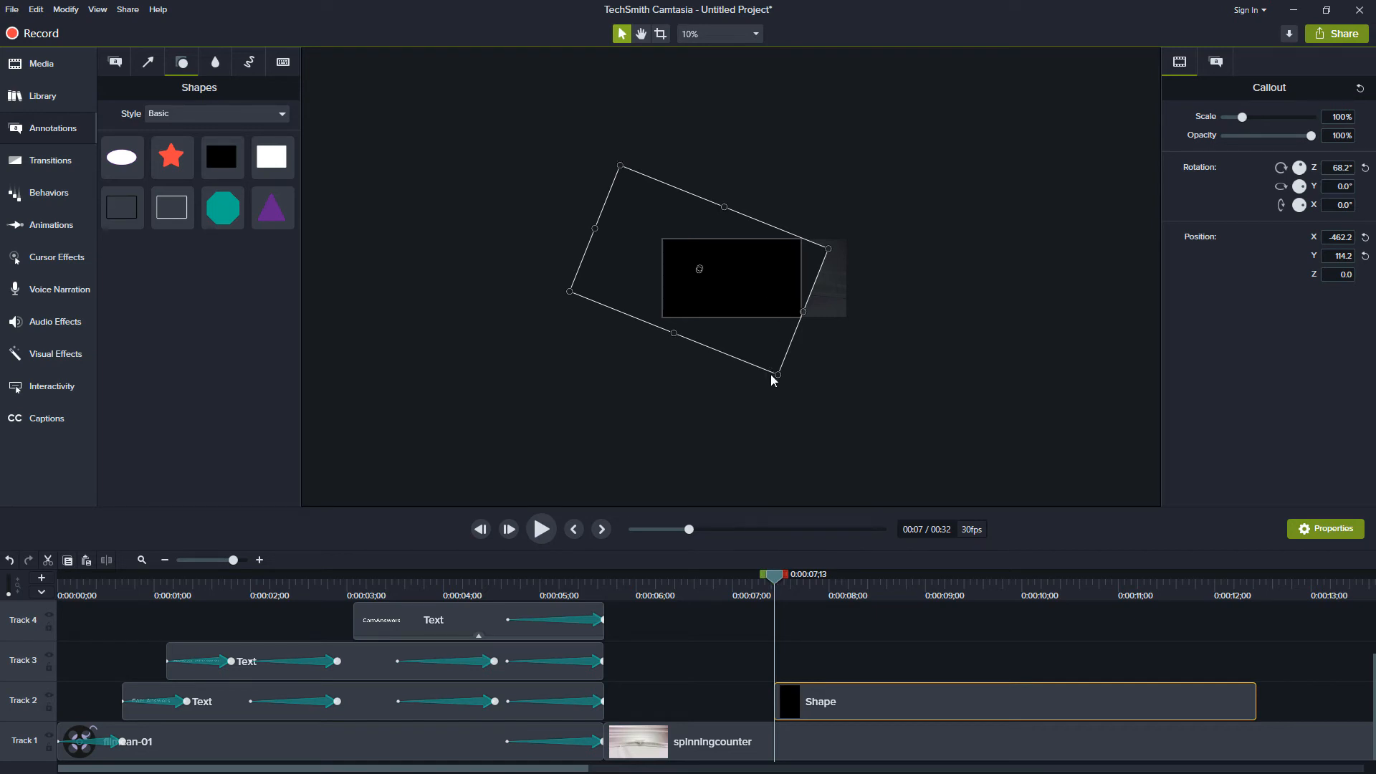
pyautogui.moveTo(673, 333); pyautogui.dragTo(674, 334)
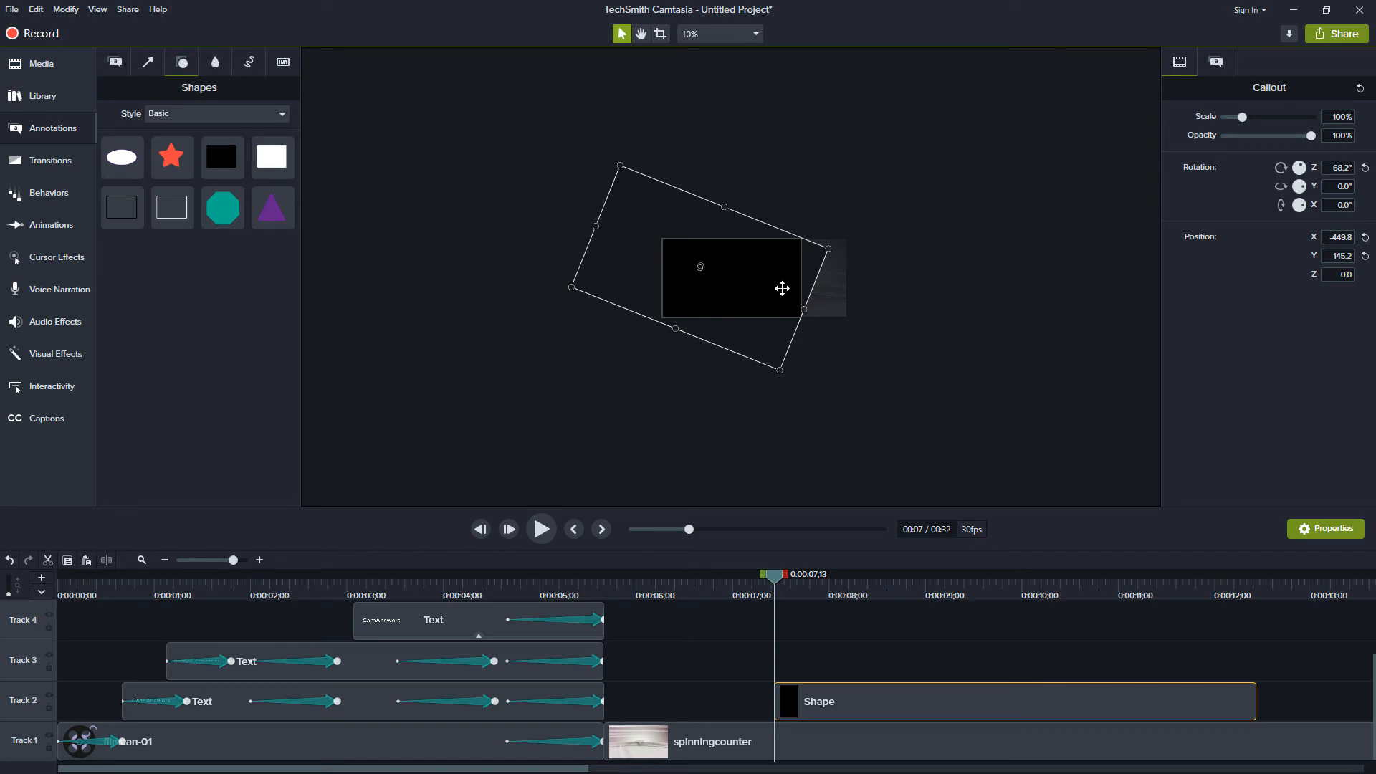
pyautogui.moveTo(781, 298); pyautogui.dragTo(785, 289)
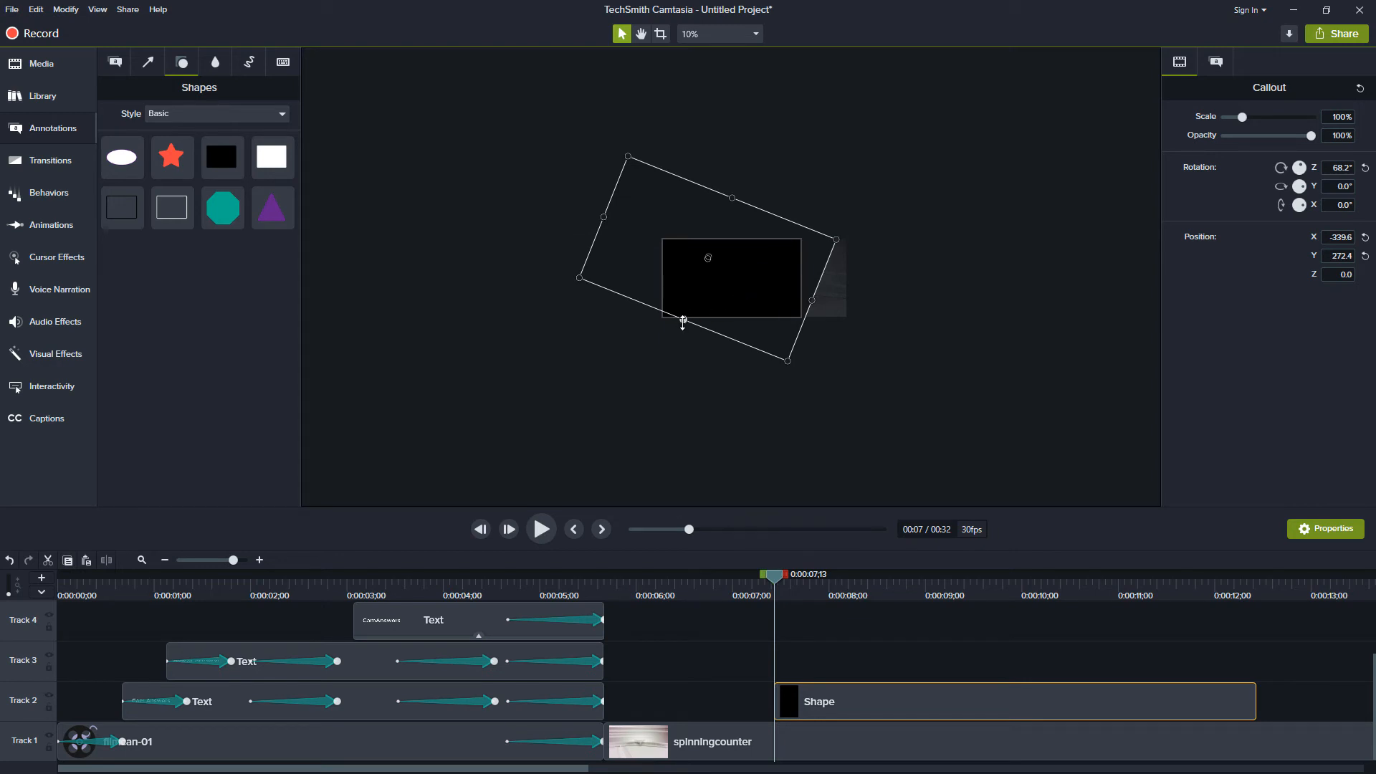
pyautogui.moveTo(683, 320); pyautogui.dragTo(681, 328)
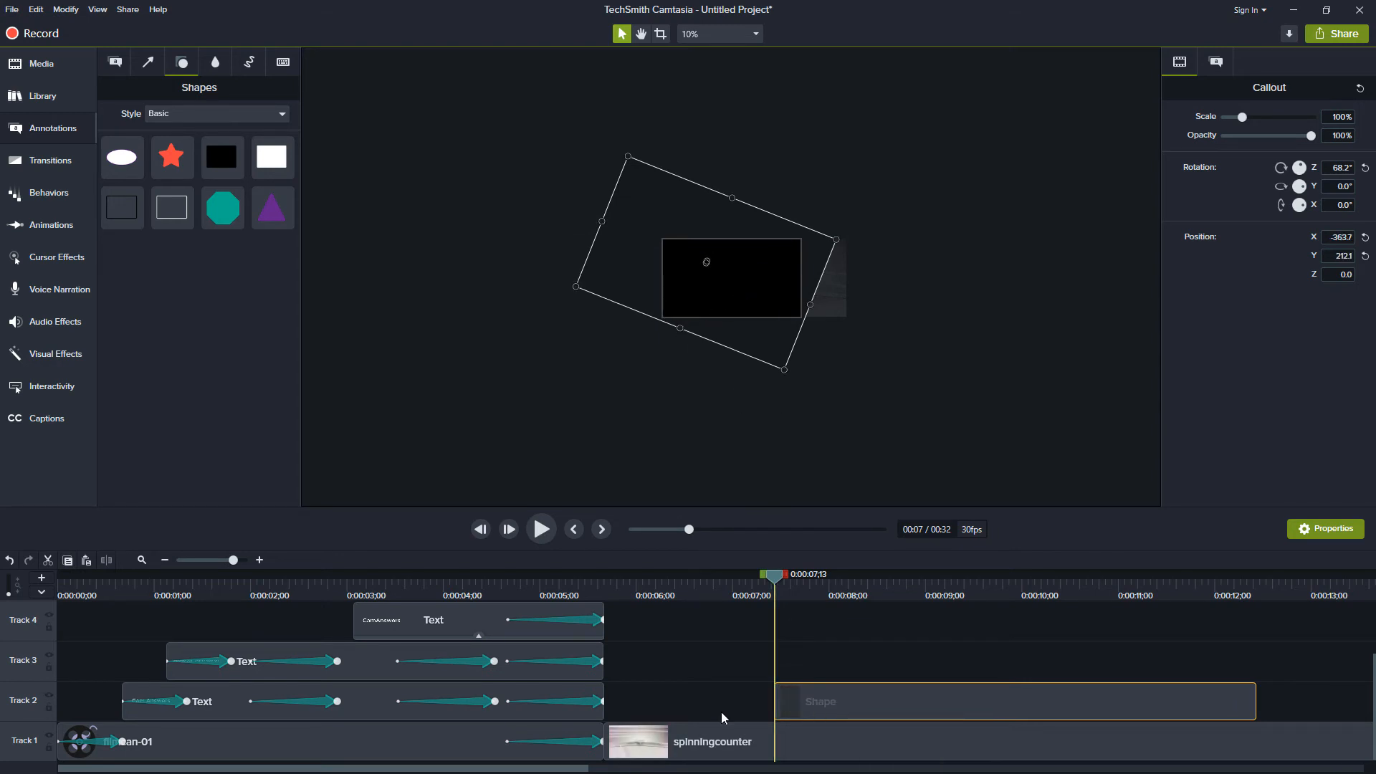
# Move the Track 2 shape clip to start at 0:00:05;20 and give it a custom animation ending at 0:00:06;10.
pyautogui.moveTo(864, 706); pyautogui.dragTo(694, 706)
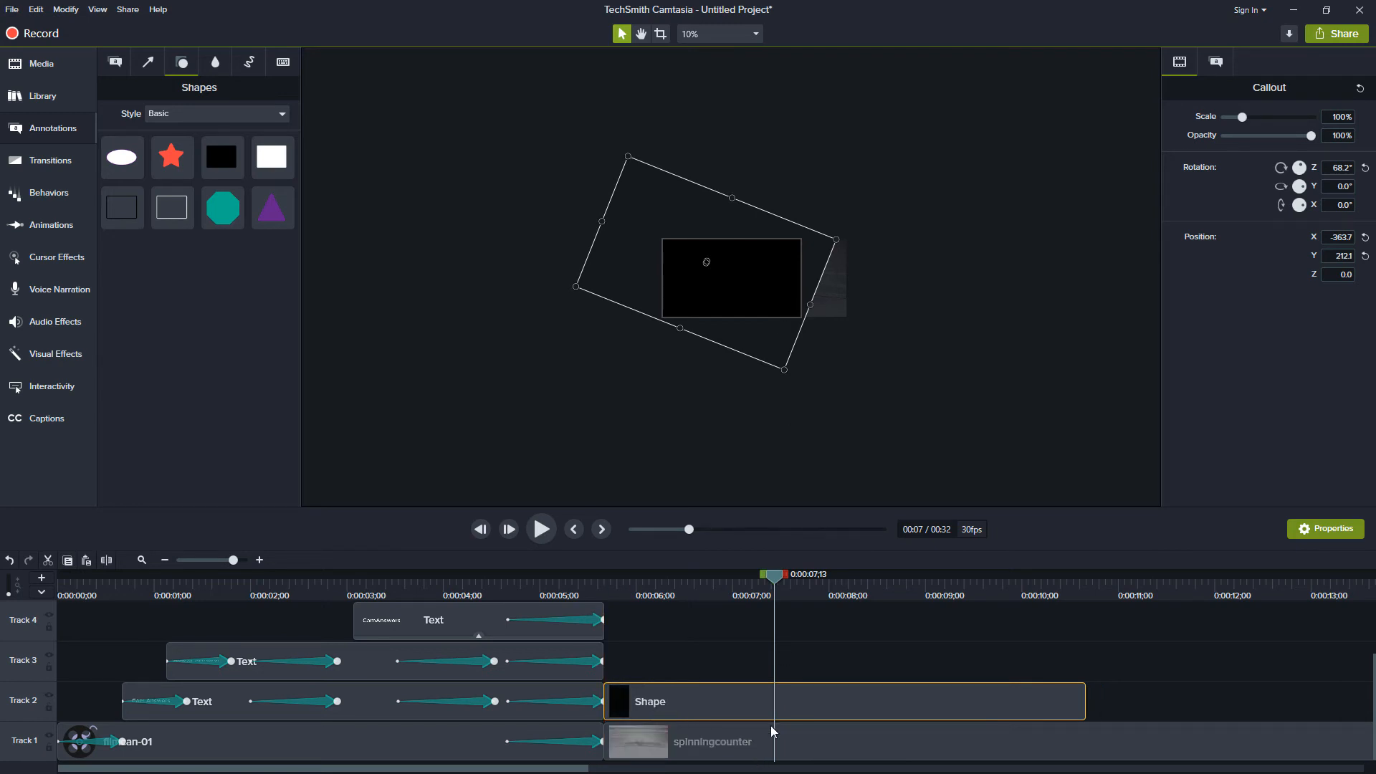
pyautogui.press('a')
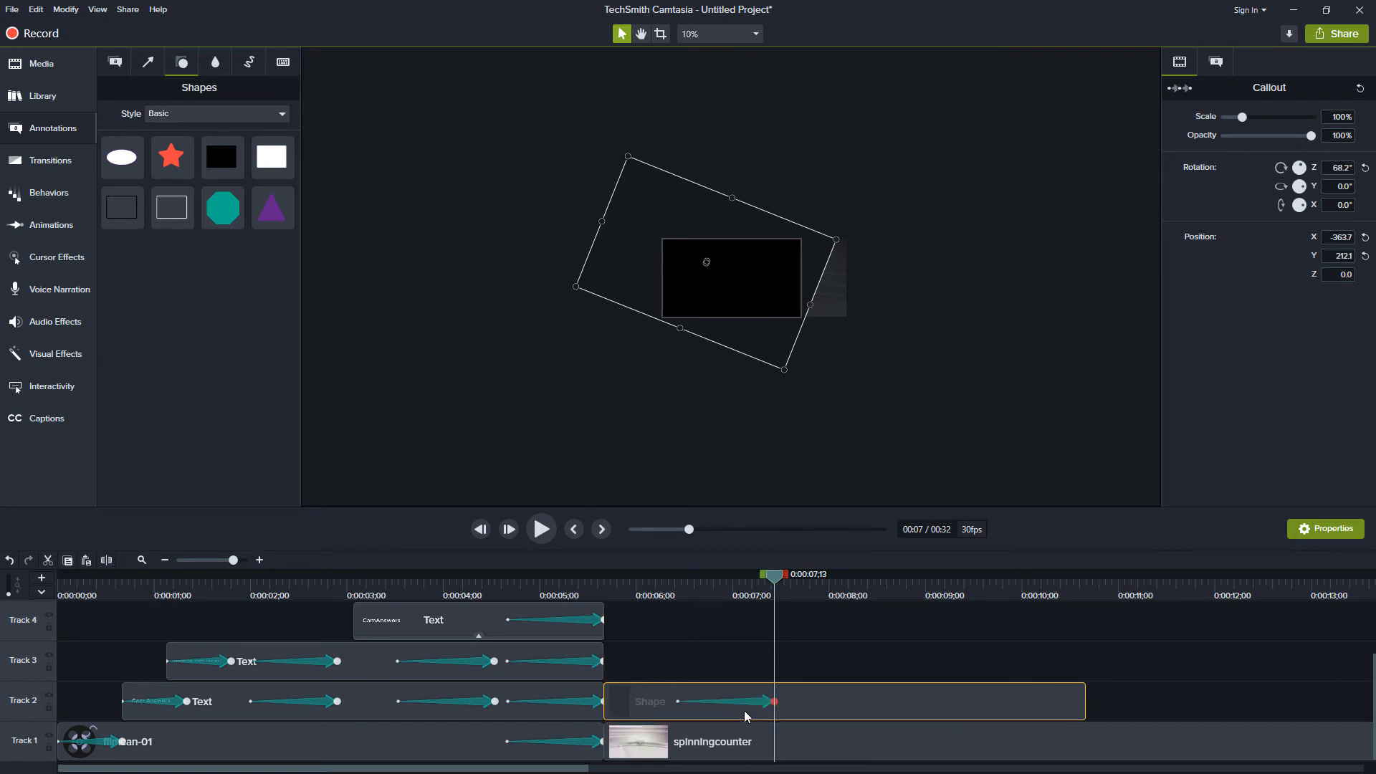
pyautogui.moveTo(764, 709); pyautogui.dragTo(668, 702)
pyautogui.click(791, 289)
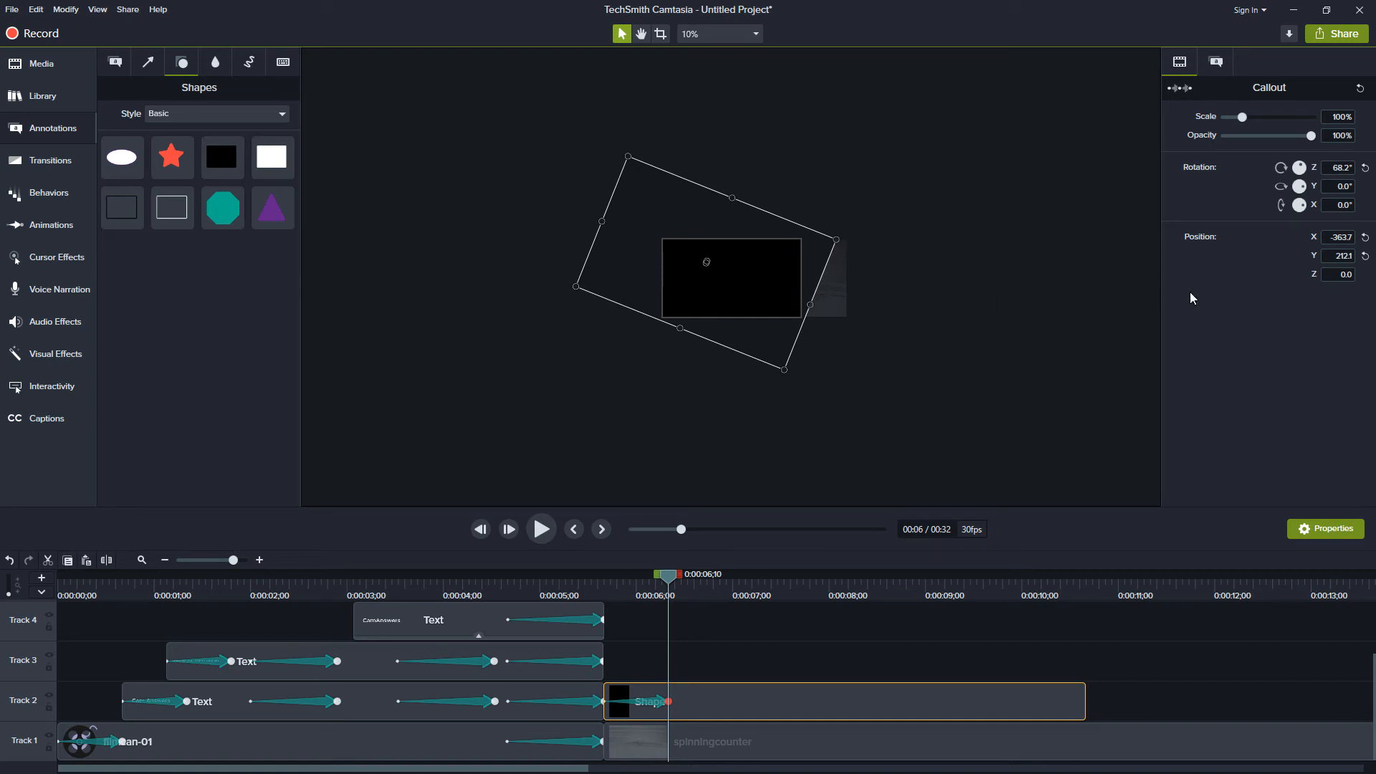
# Copy the rectangle's Y position, slide it leftward to about X -1,673.7 at 0:00:06;10, and set Y to 212.1.
pyautogui.click(1333, 254)
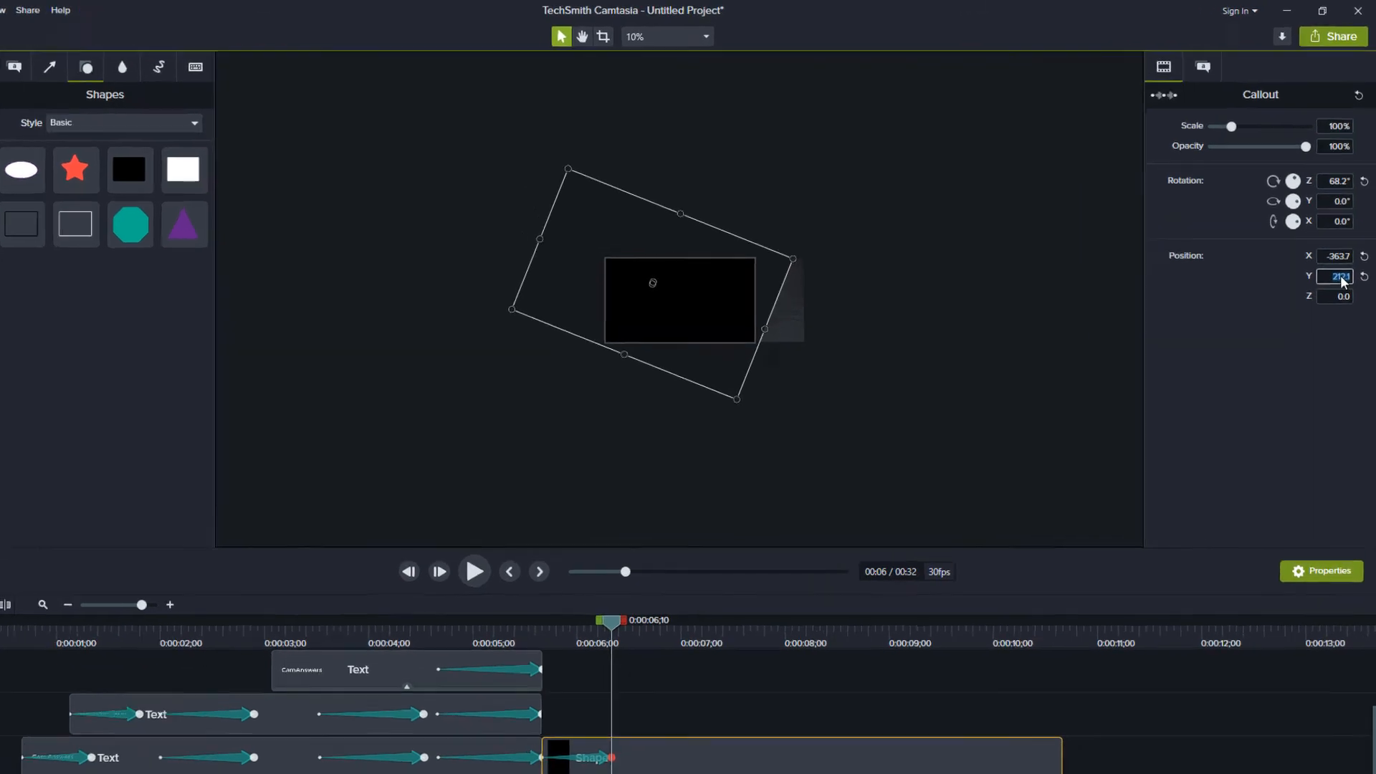
pyautogui.rightClick(1350, 261)
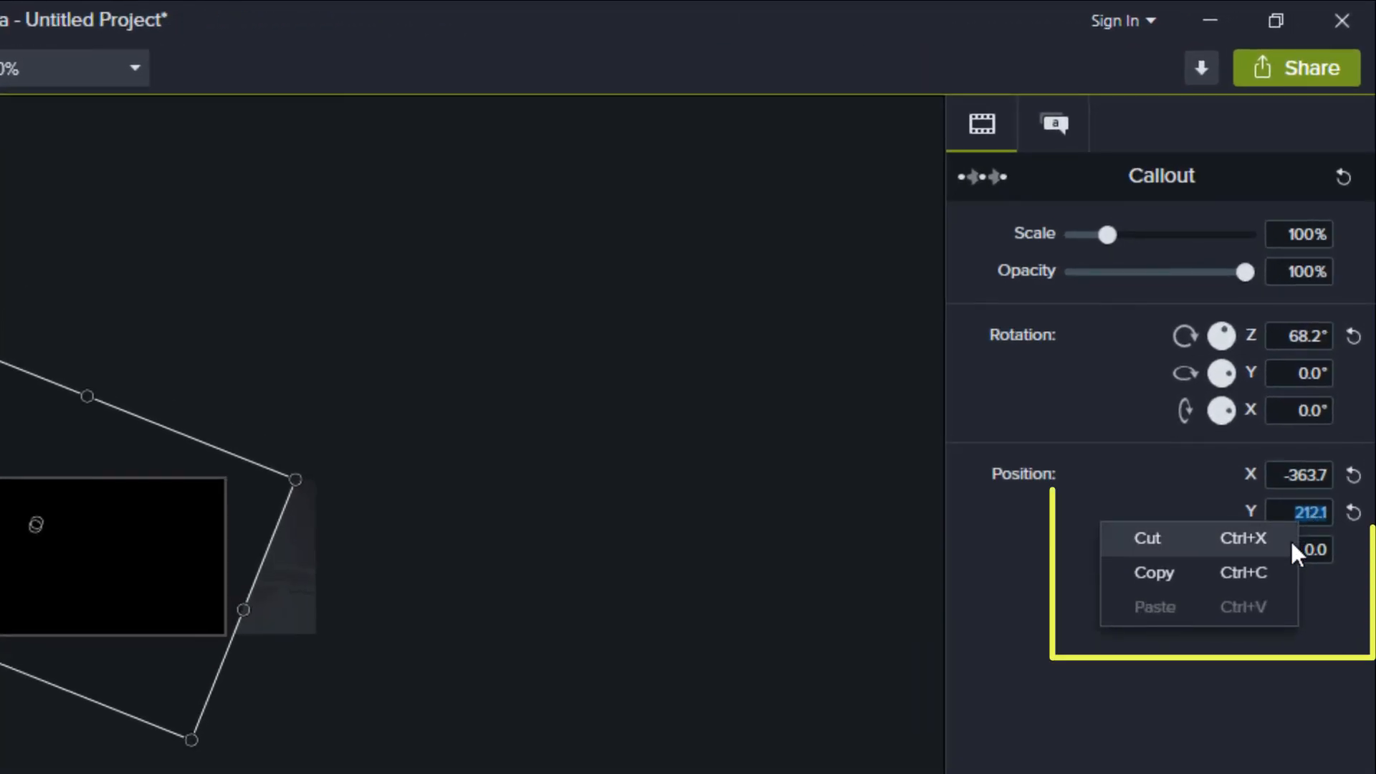
pyautogui.click(1155, 574)
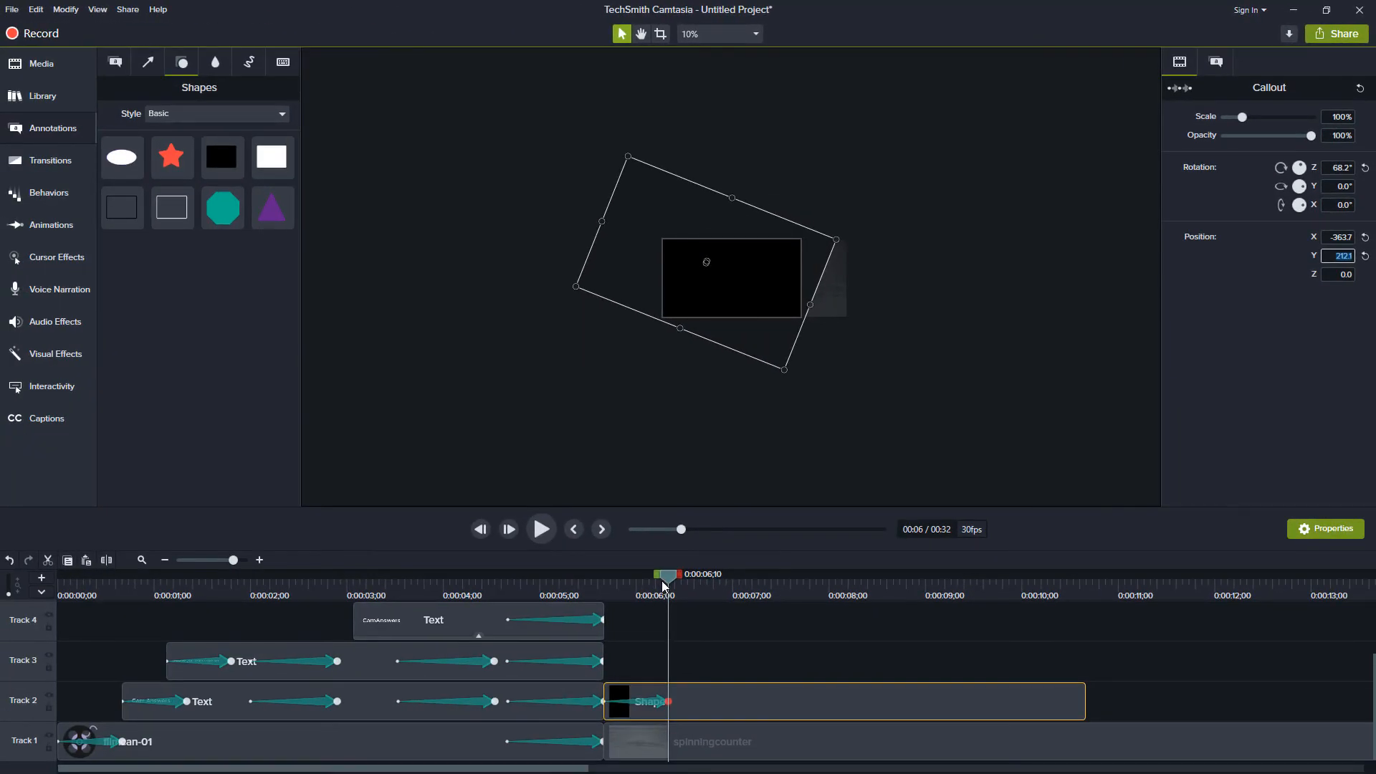
pyautogui.moveTo(777, 291); pyautogui.dragTo(683, 292)
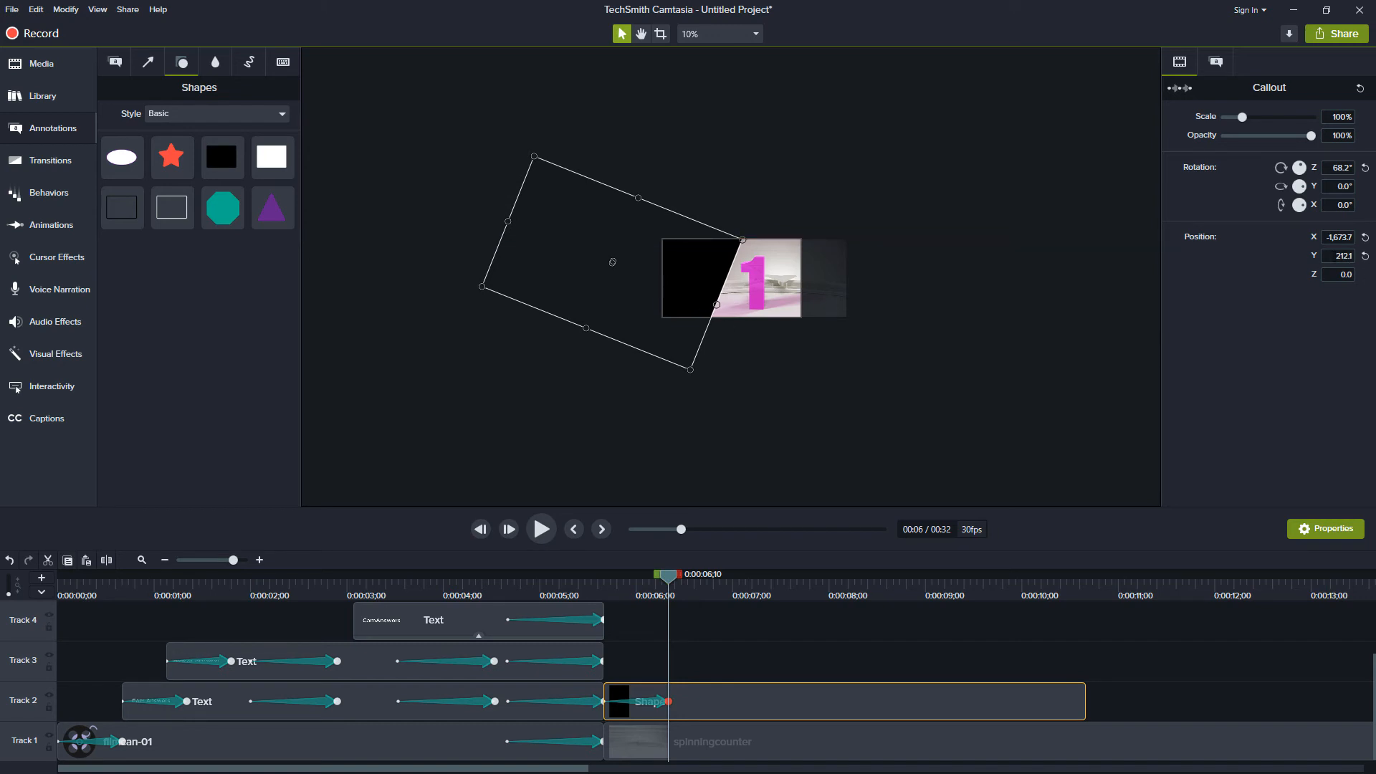
pyautogui.moveTo(672, 307); pyautogui.dragTo(691, 298)
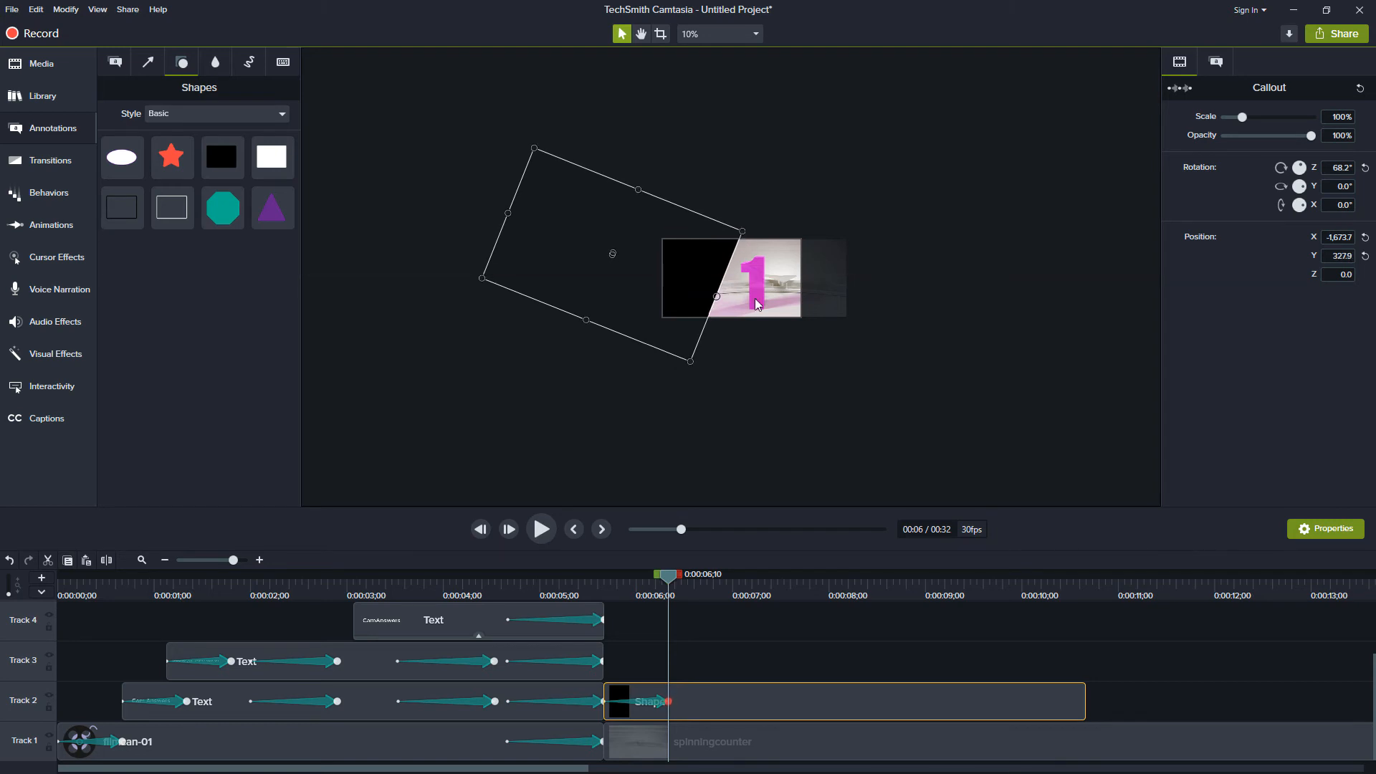
pyautogui.moveTo(1331, 257); pyautogui.dragTo(1375, 259)
pyautogui.press('Return')
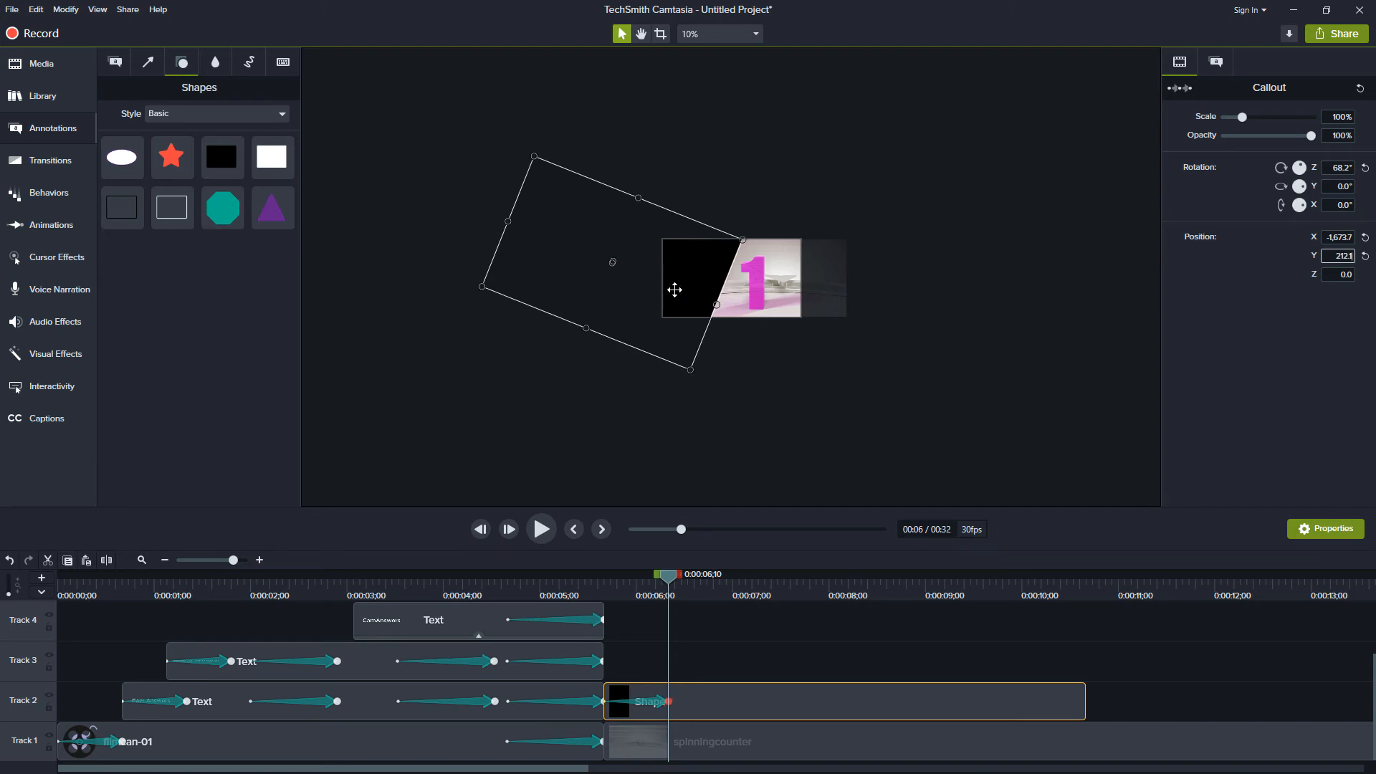
# Play back the slanted panel's slide animation from about 0:00:05;16 to check the reveal.
pyautogui.moveTo(668, 579); pyautogui.dragTo(594, 592)
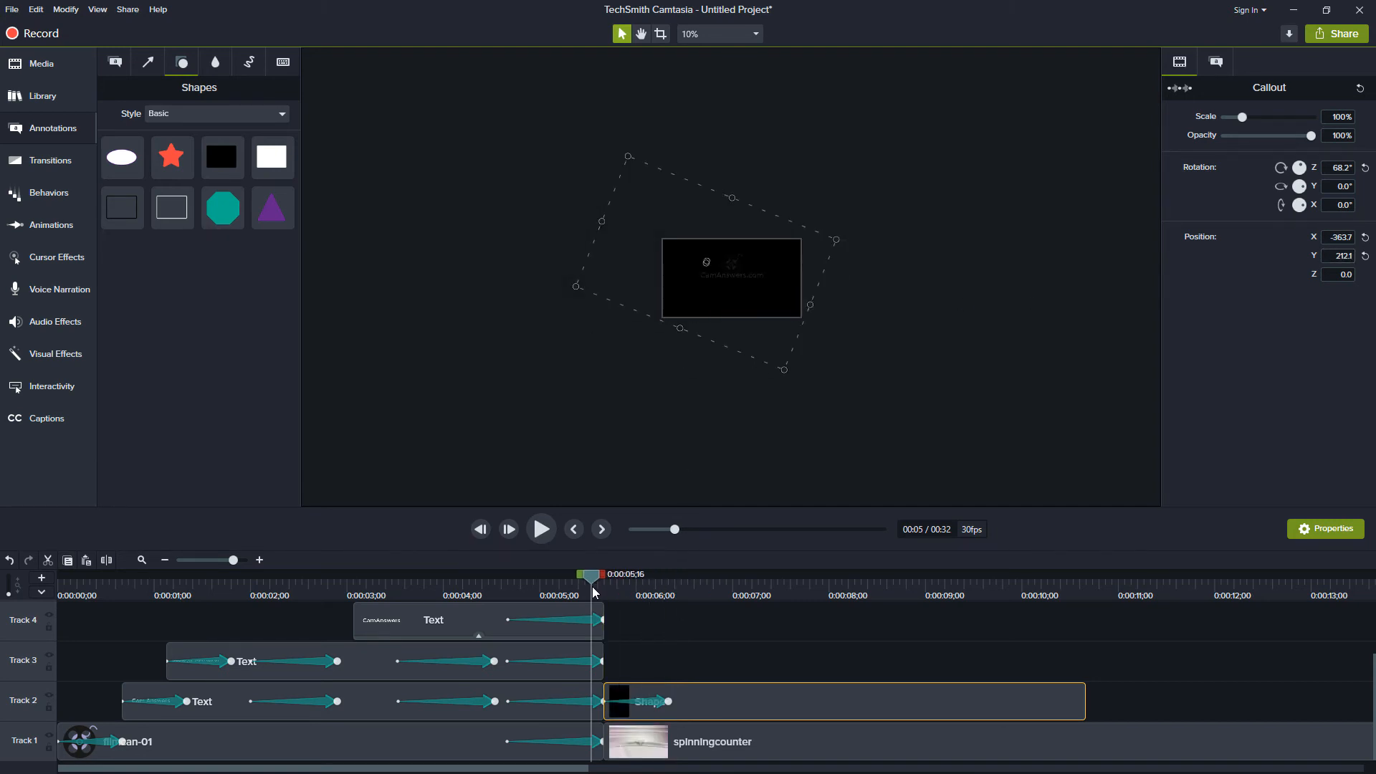
pyautogui.press('space')
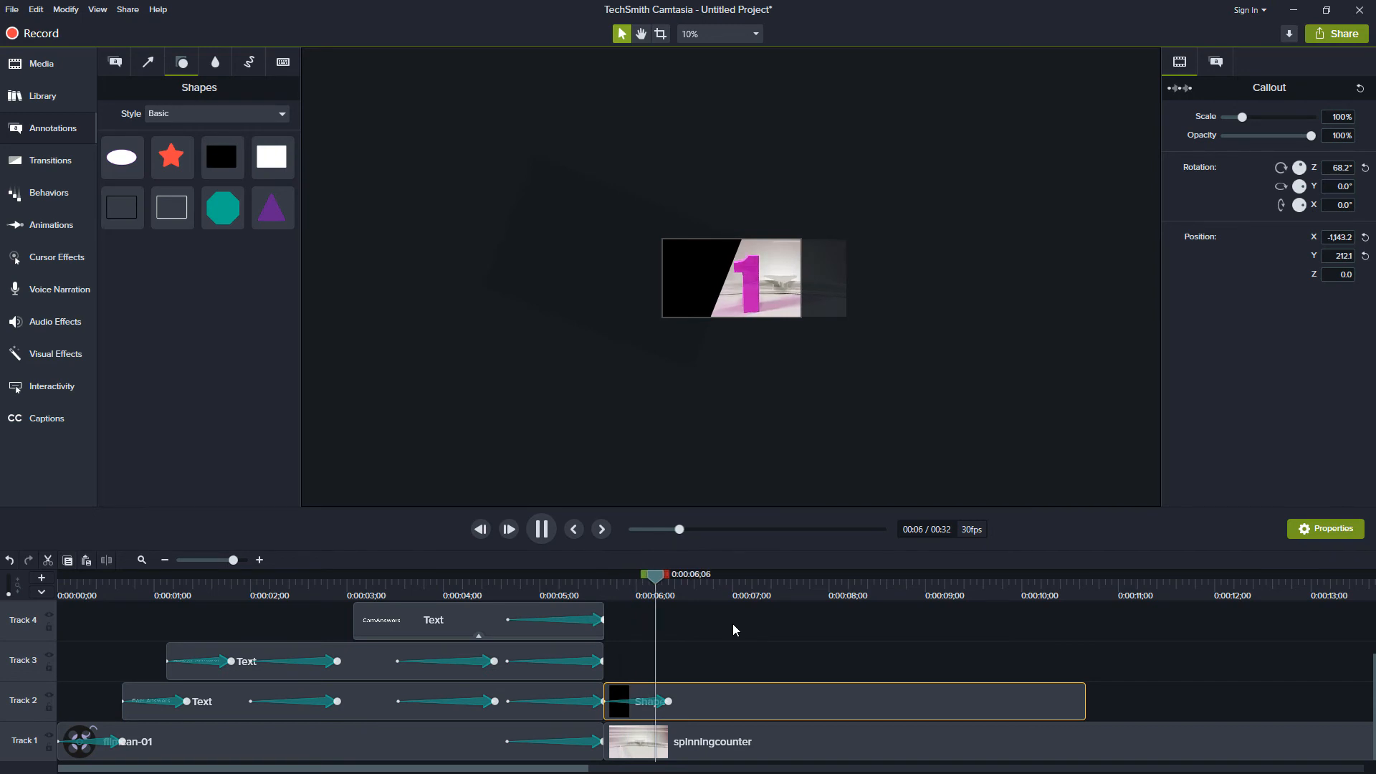
pyautogui.press('space')
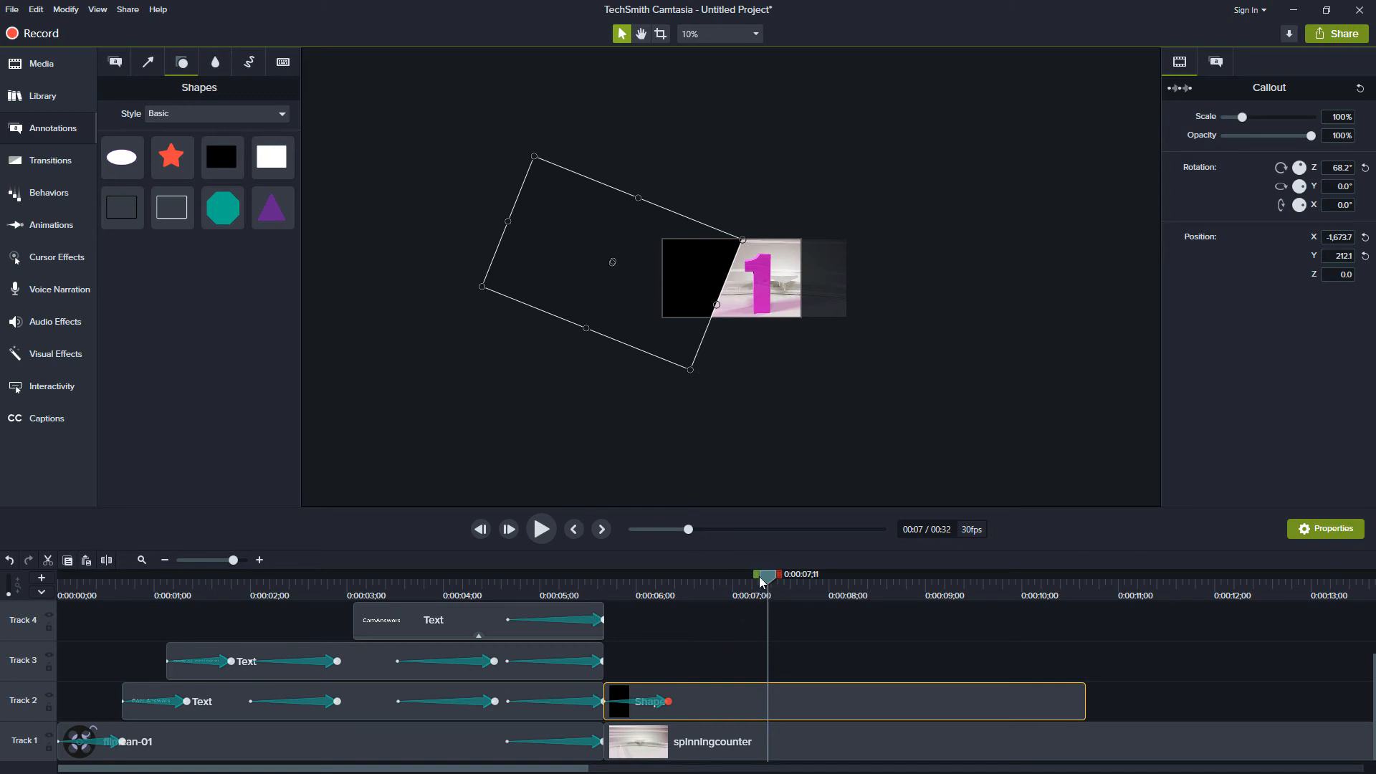
# Duplicate the filmcan-01 icon with the Track 2 and Track 3 text clips, and place the copies on Tracks 3 to 5 starting at 0:00:05;20.
pyautogui.moveTo(135, 652); pyautogui.dragTo(239, 746)
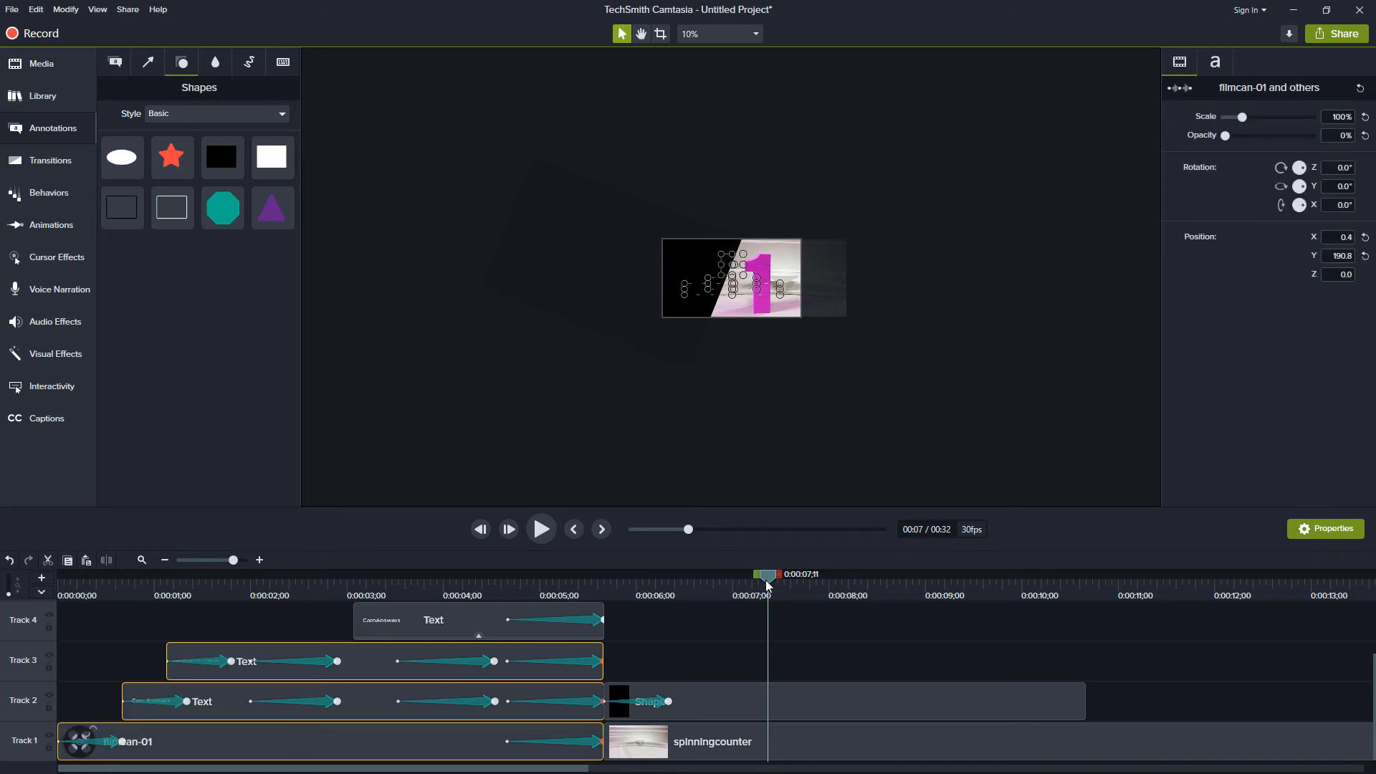
pyautogui.hotkey('ctrl', 'v')
pyautogui.moveTo(847, 687); pyautogui.dragTo(714, 746)
pyautogui.scroll(2, 864, 664)
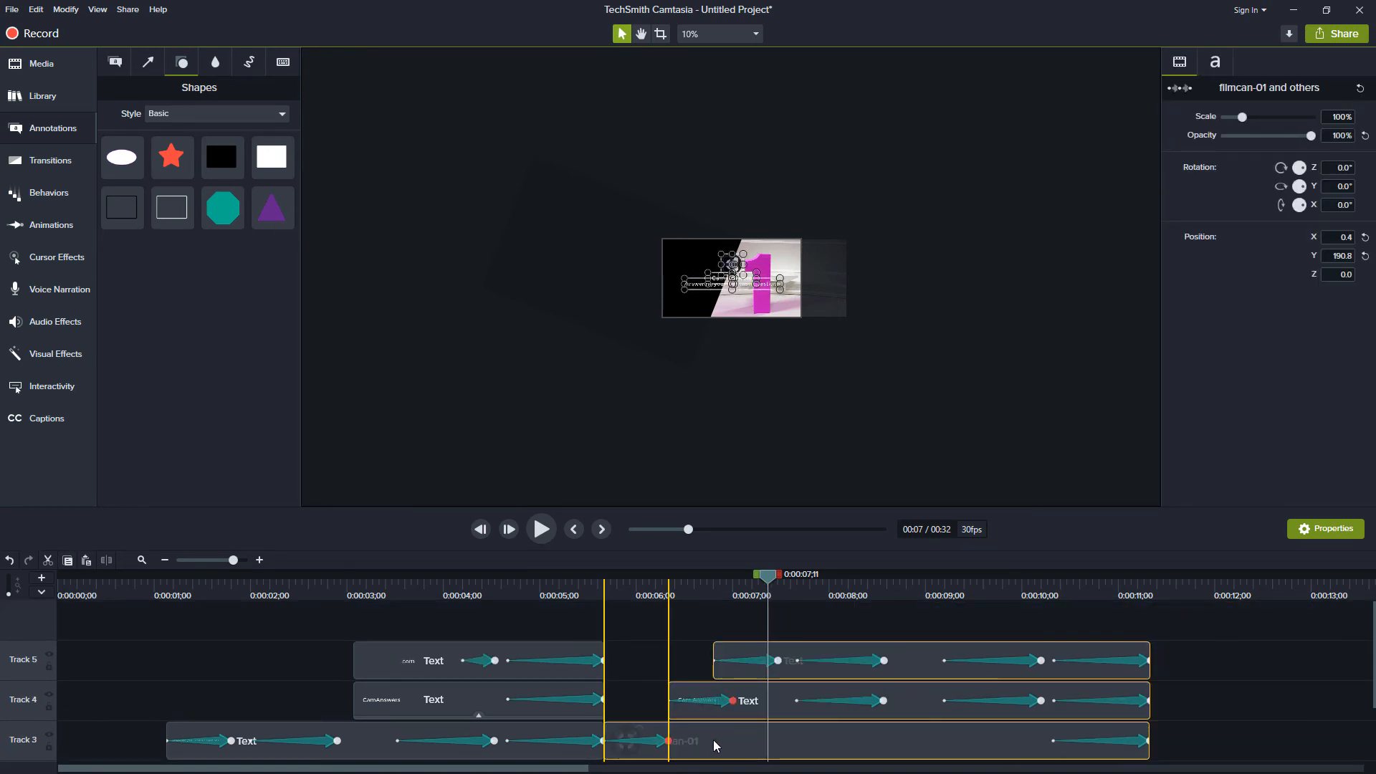
# Move the copied icon and texts onto the black panel around X -522, with the "Cam Answers" title at Y 112.7 and tagline at Y -36.3.
pyautogui.moveTo(731, 267); pyautogui.dragTo(697, 253)
pyautogui.scroll(8, 699, 275)
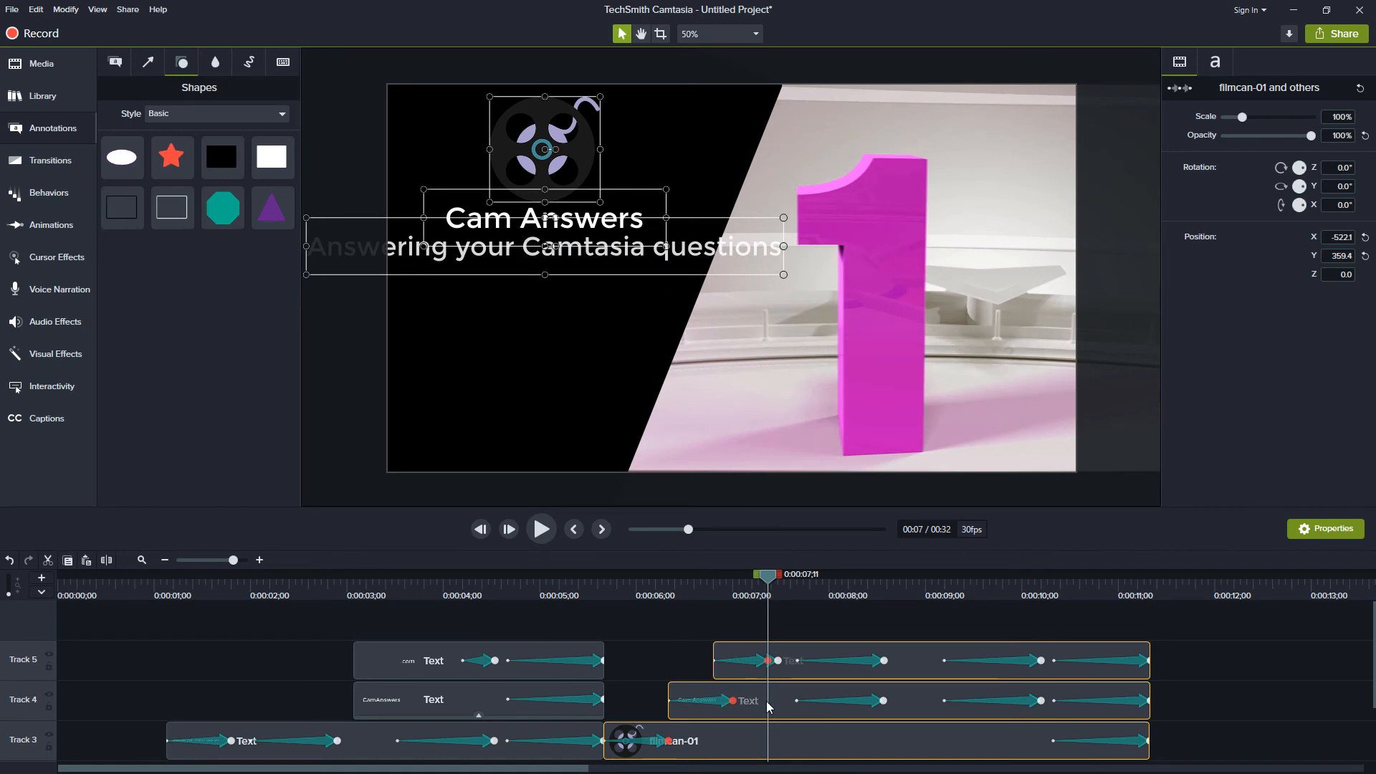
pyautogui.click(527, 220)
pyautogui.moveTo(525, 218); pyautogui.dragTo(526, 238)
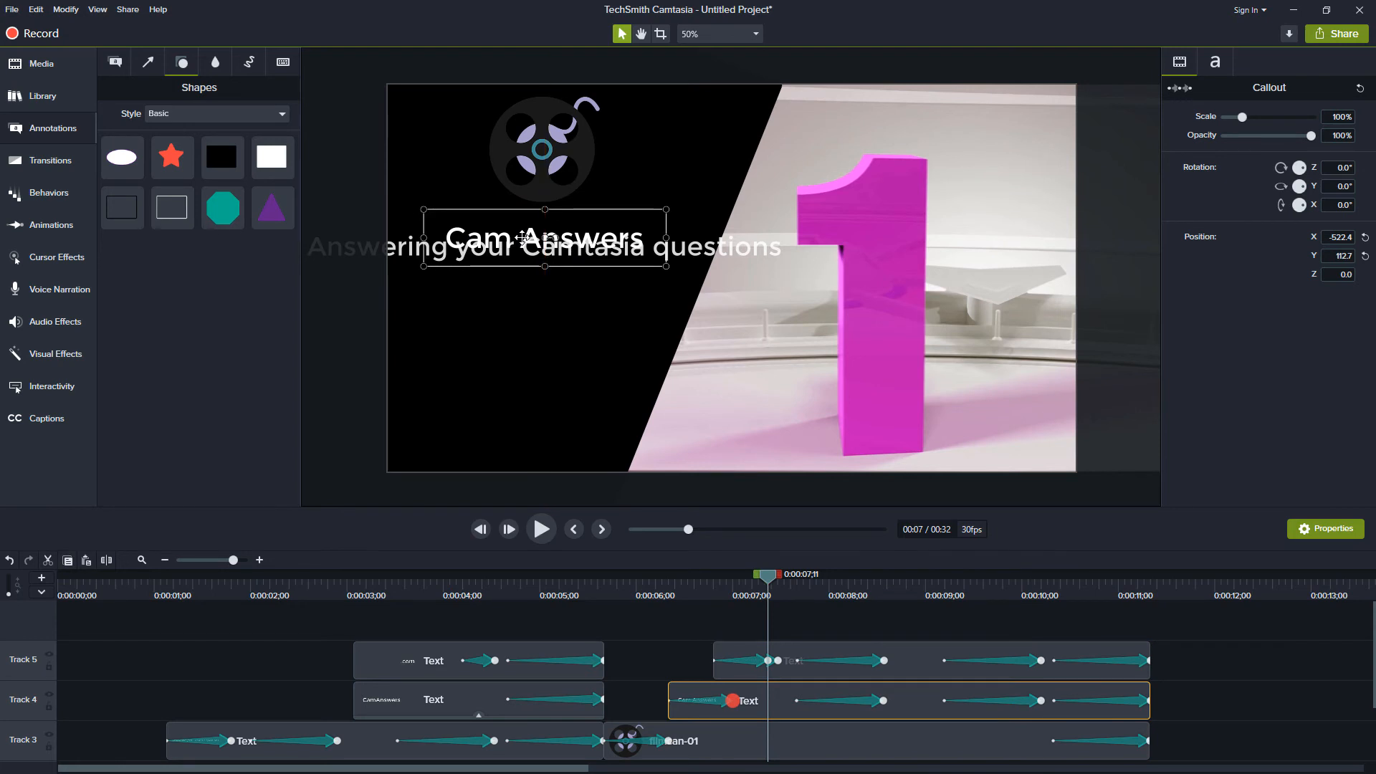
pyautogui.click(690, 277)
pyautogui.moveTo(690, 277); pyautogui.dragTo(689, 310)
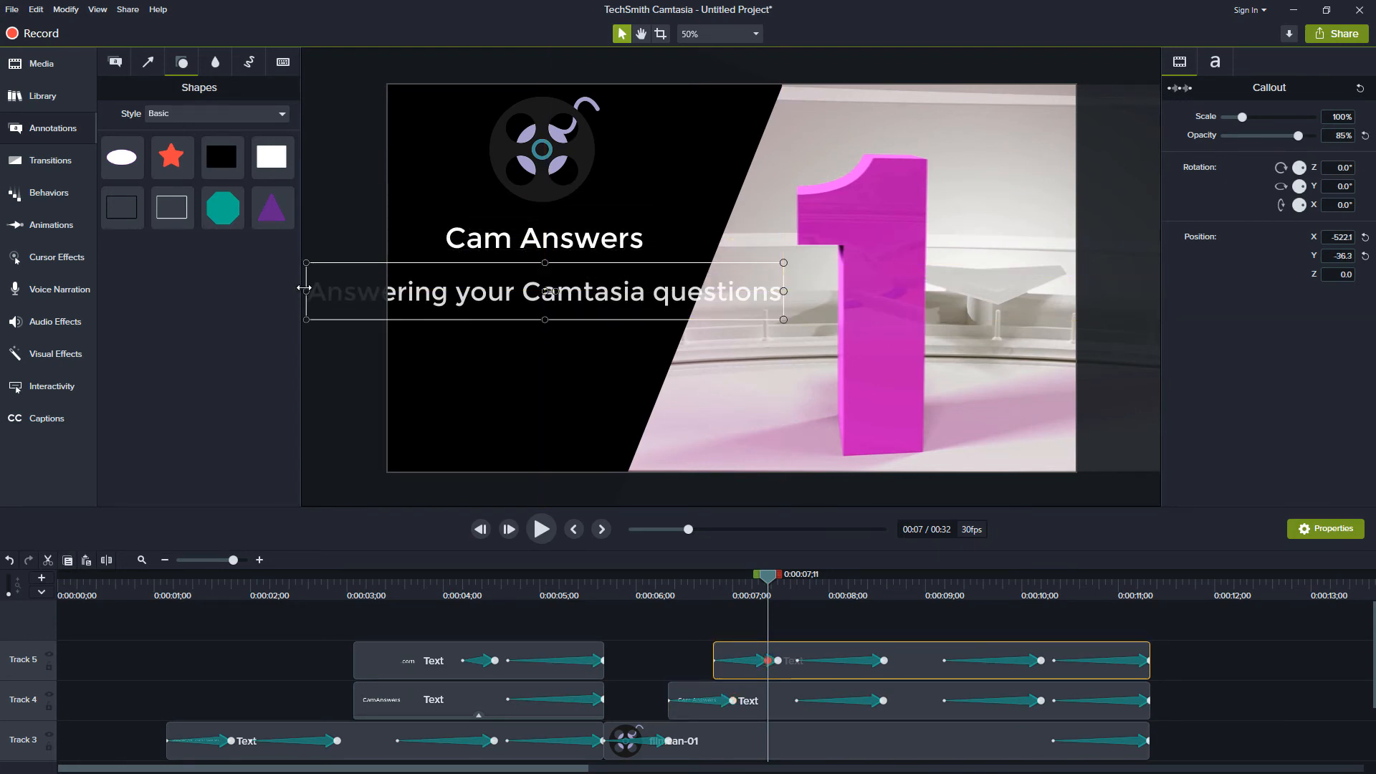
# Narrow the tagline's text box so it wraps onto two lines within the black panel, and raise the title to Y 156.7.
pyautogui.moveTo(307, 291); pyautogui.dragTo(409, 291)
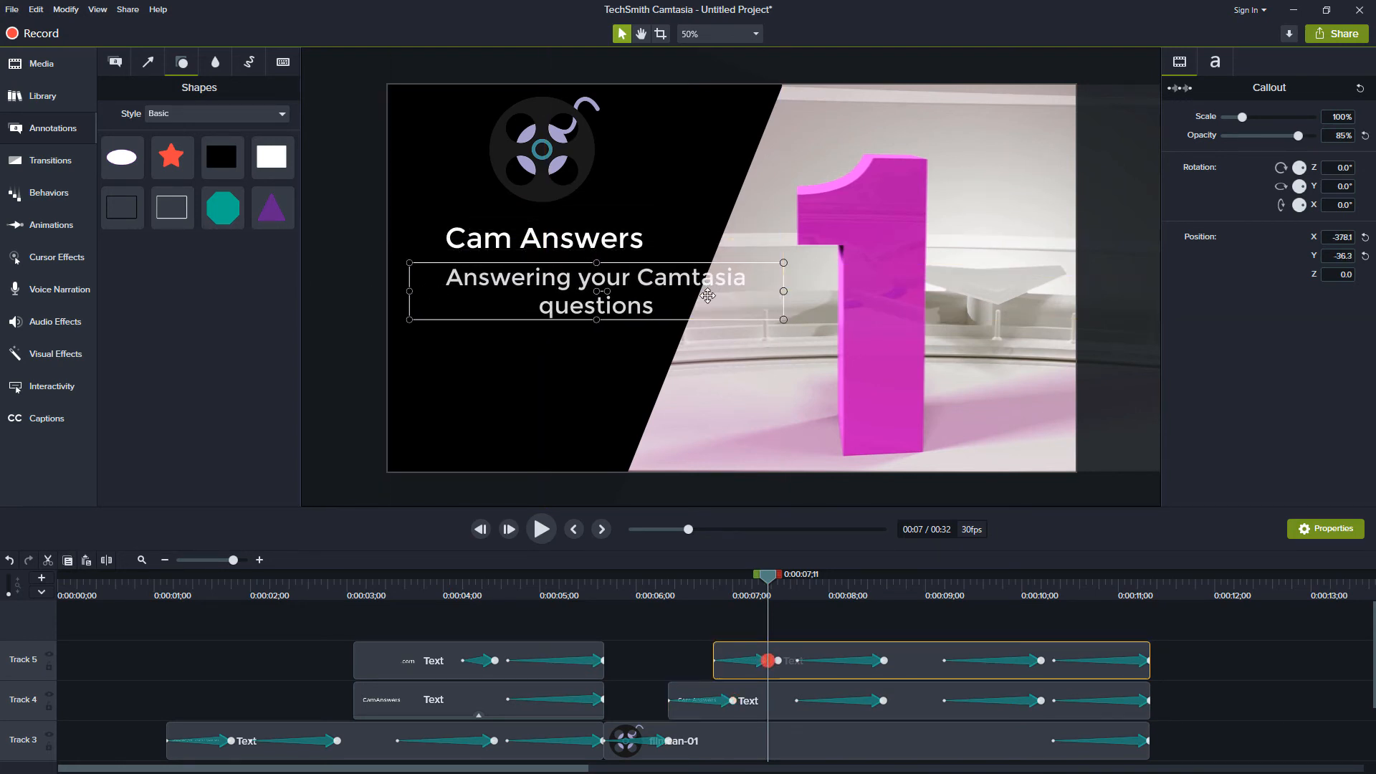
pyautogui.moveTo(784, 291); pyautogui.dragTo(666, 291)
pyautogui.moveTo(563, 228); pyautogui.dragTo(564, 213)
# Try to remove all animations from the copied title and tagline clips together, and undo the removal.
pyautogui.click(752, 661)
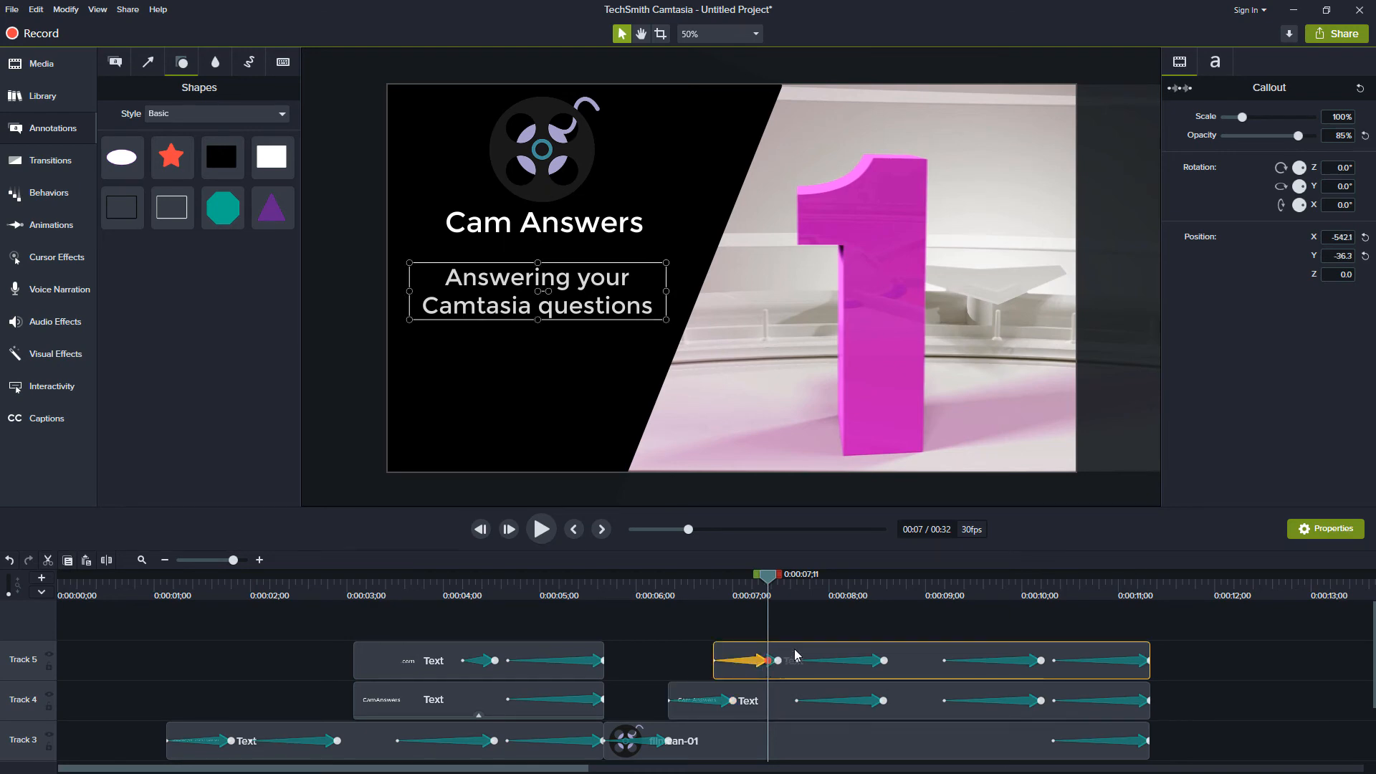
pyautogui.keyDown('ctrl'); pyautogui.click(733, 700); pyautogui.keyUp('ctrl')
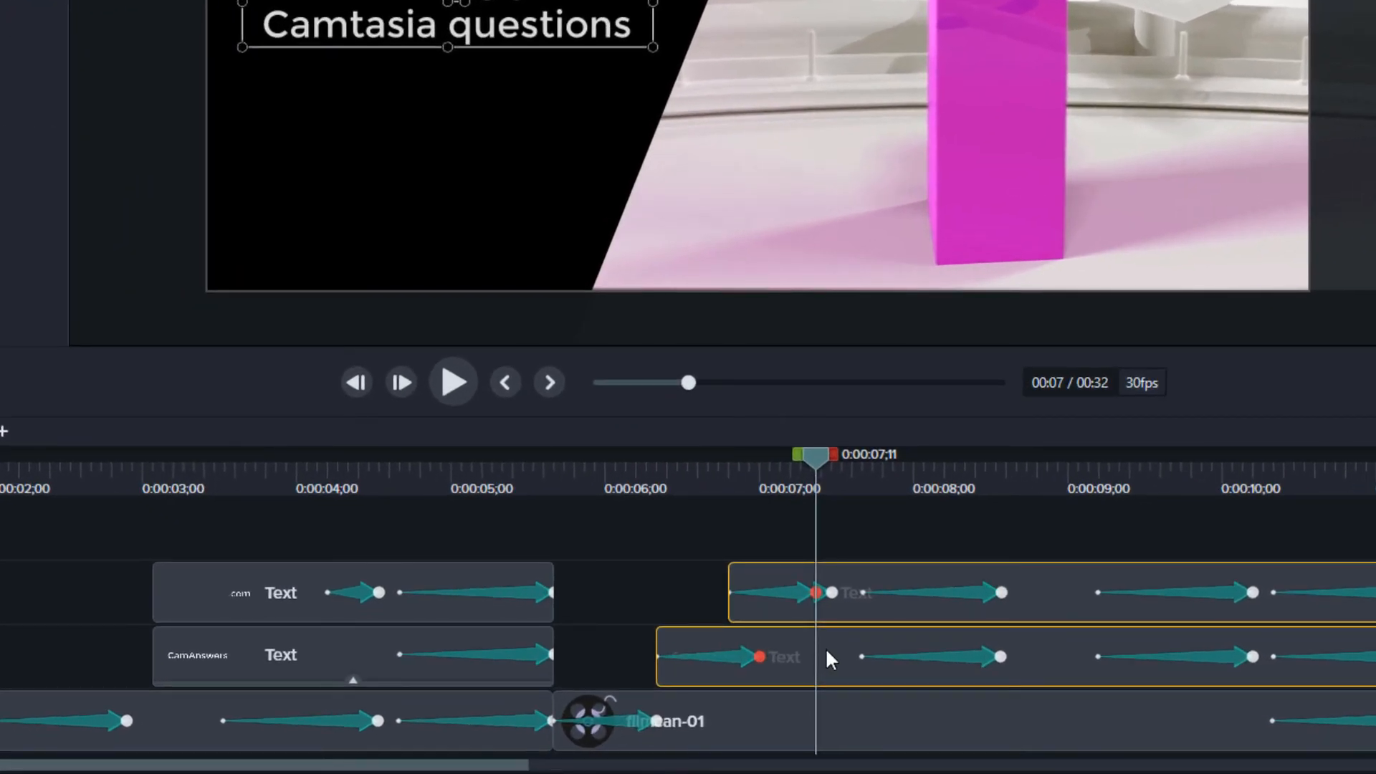
pyautogui.rightClick(825, 647)
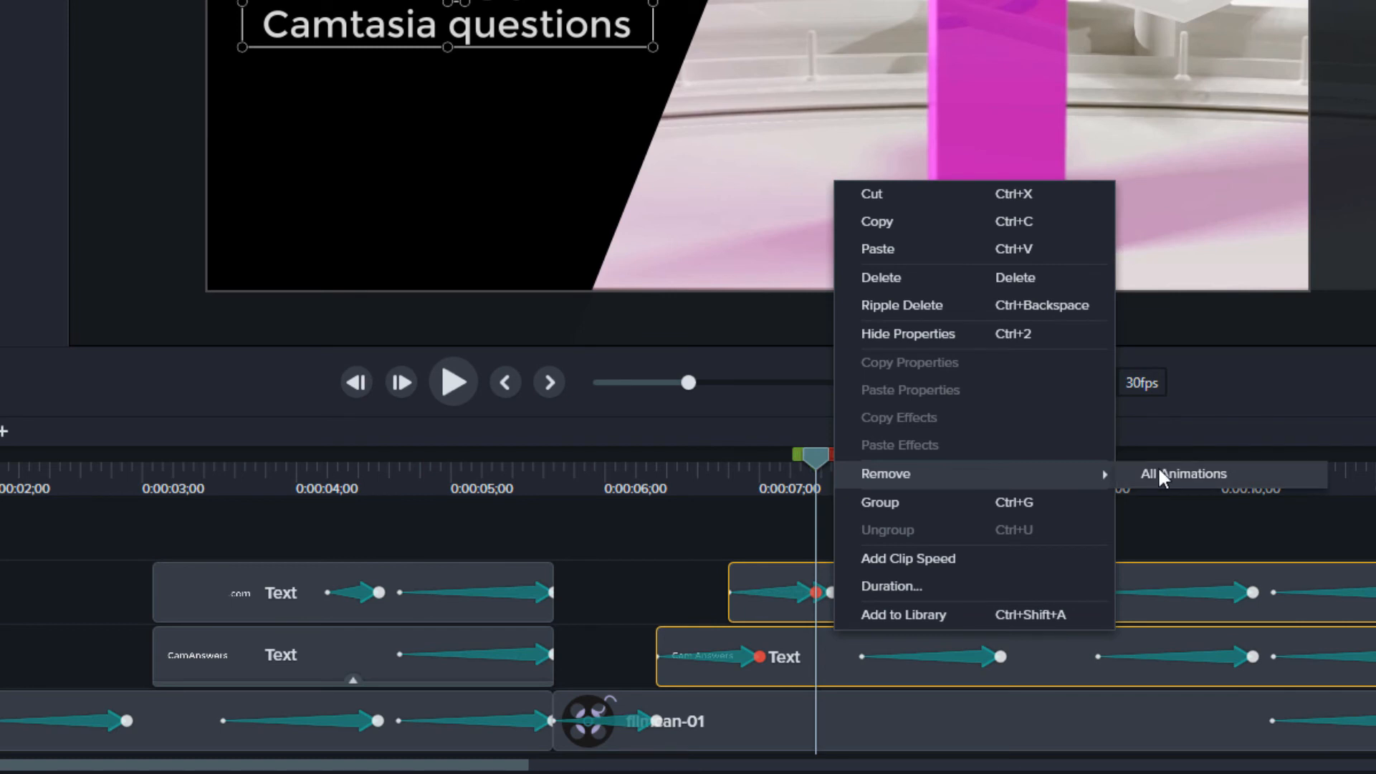
pyautogui.click(1162, 471)
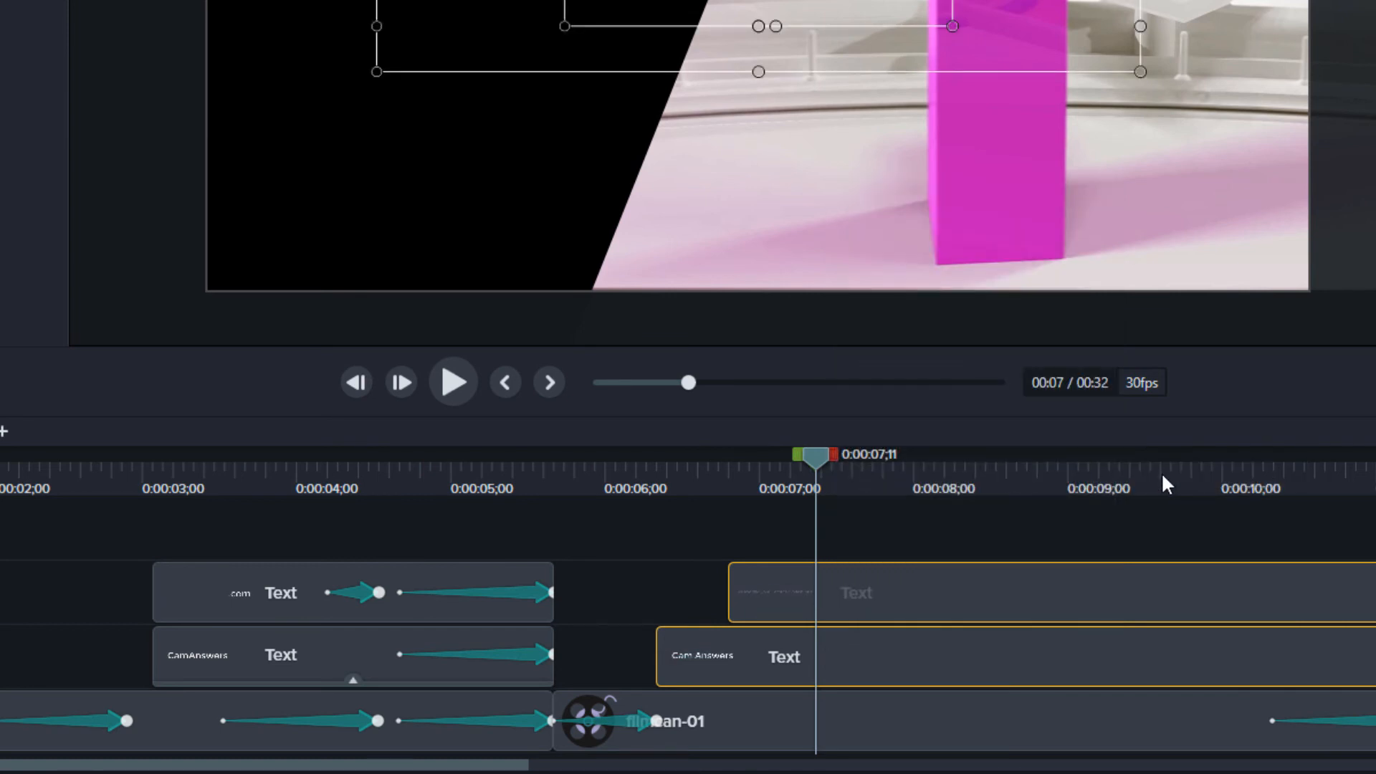
pyautogui.hotkey('ctrl', 'z')
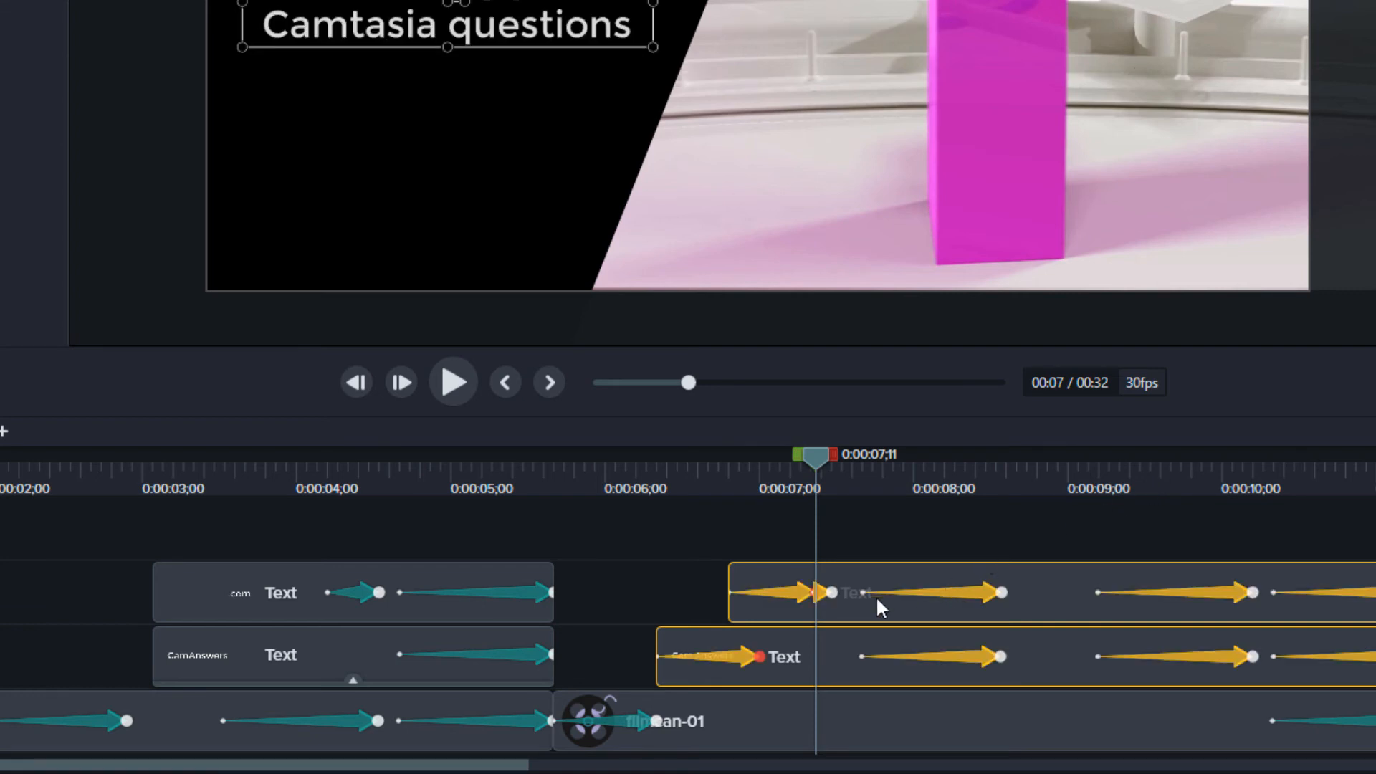
# Delete the short animation ending at 0:00:07;14 from the tagline clip on Track 5.
pyautogui.click(846, 569)
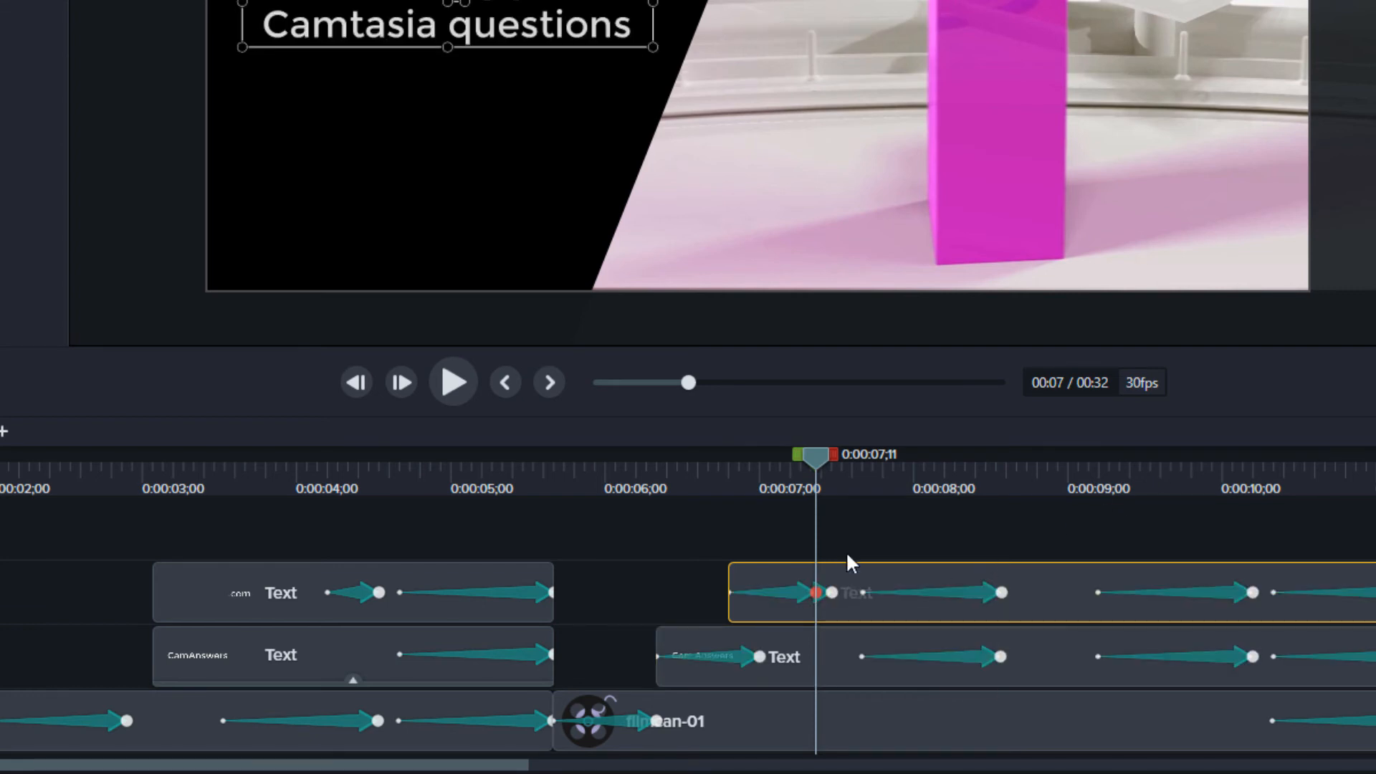
pyautogui.doubleClick(826, 593)
pyautogui.press('Delete')
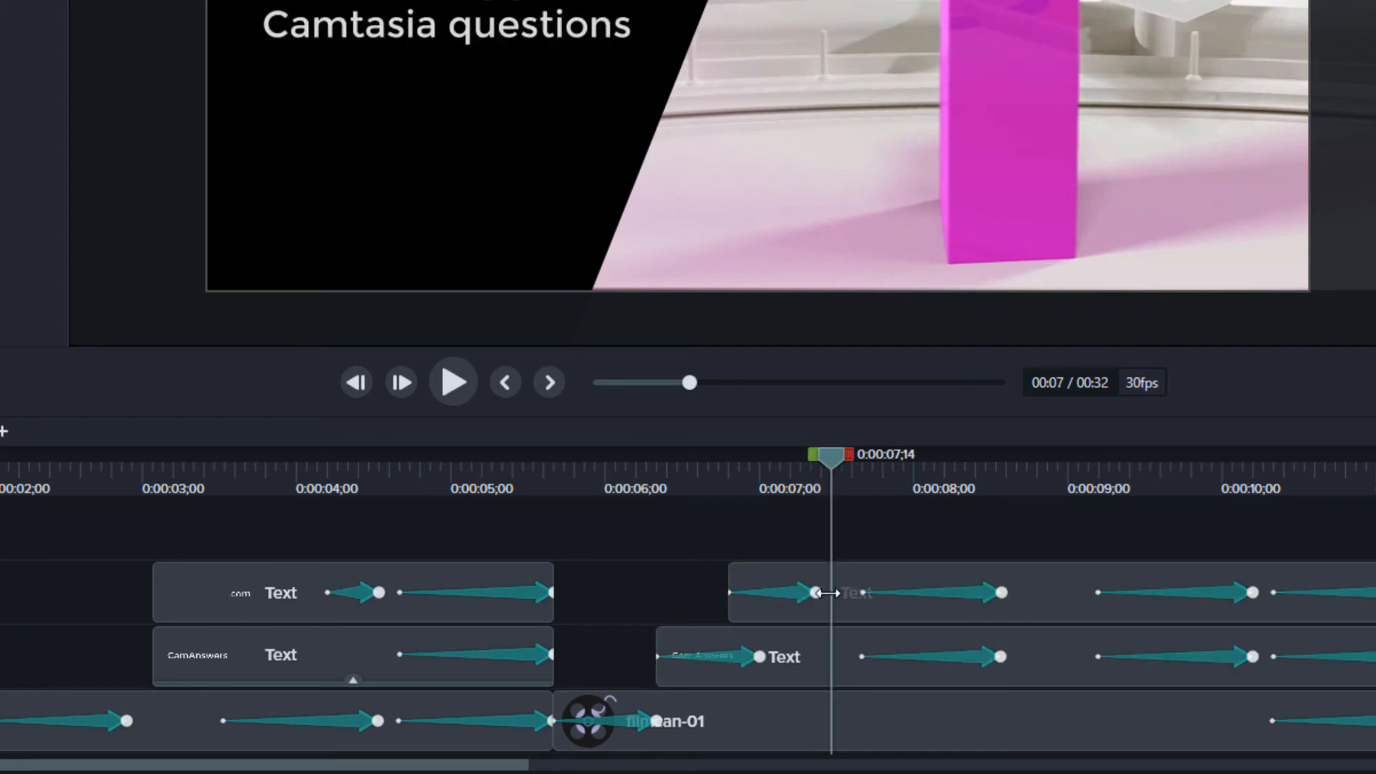
# Copy the tagline clip's properties, remove all its animations, and paste the properties back to restore its placement.
pyautogui.click(837, 584)
pyautogui.rightClick(832, 579)
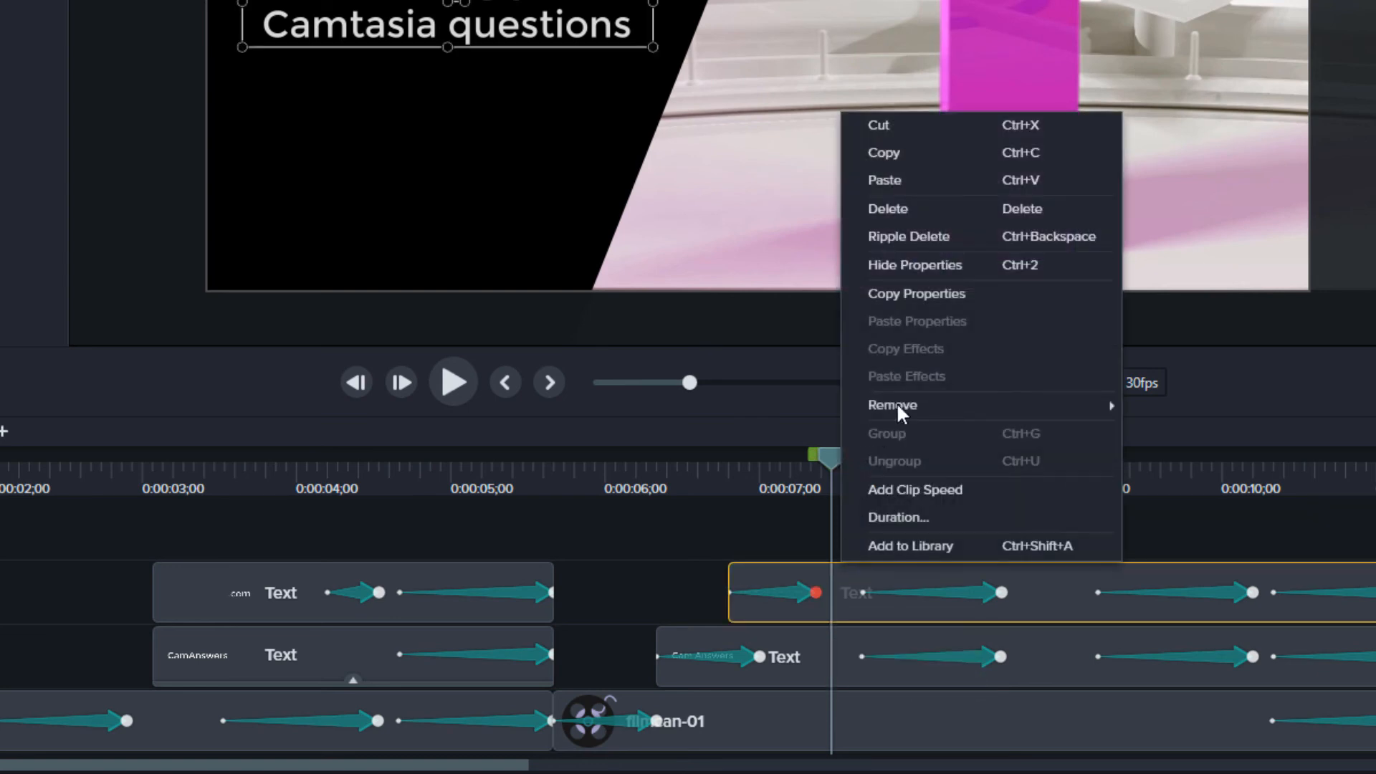
pyautogui.click(935, 294)
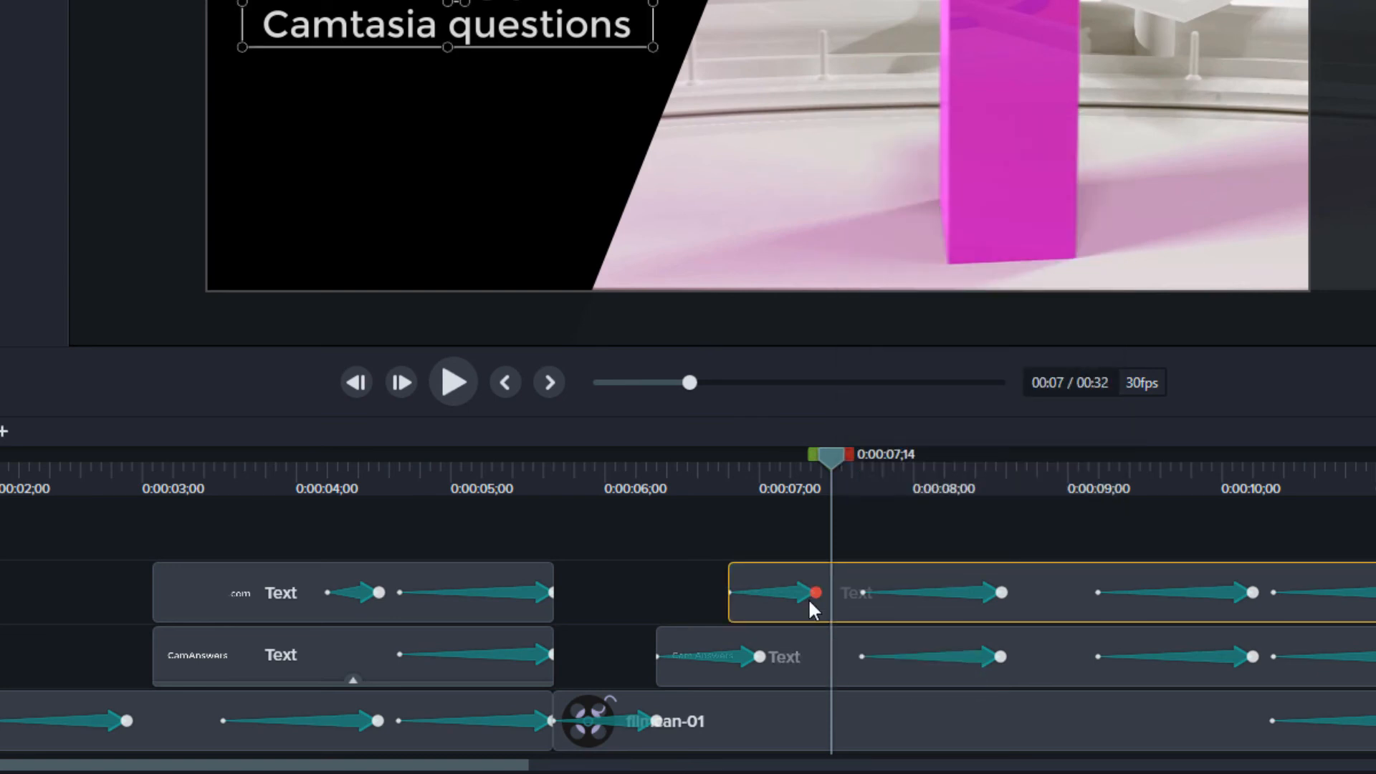
pyautogui.rightClick(829, 566)
pyautogui.moveTo(923, 393)
pyautogui.click(1173, 388)
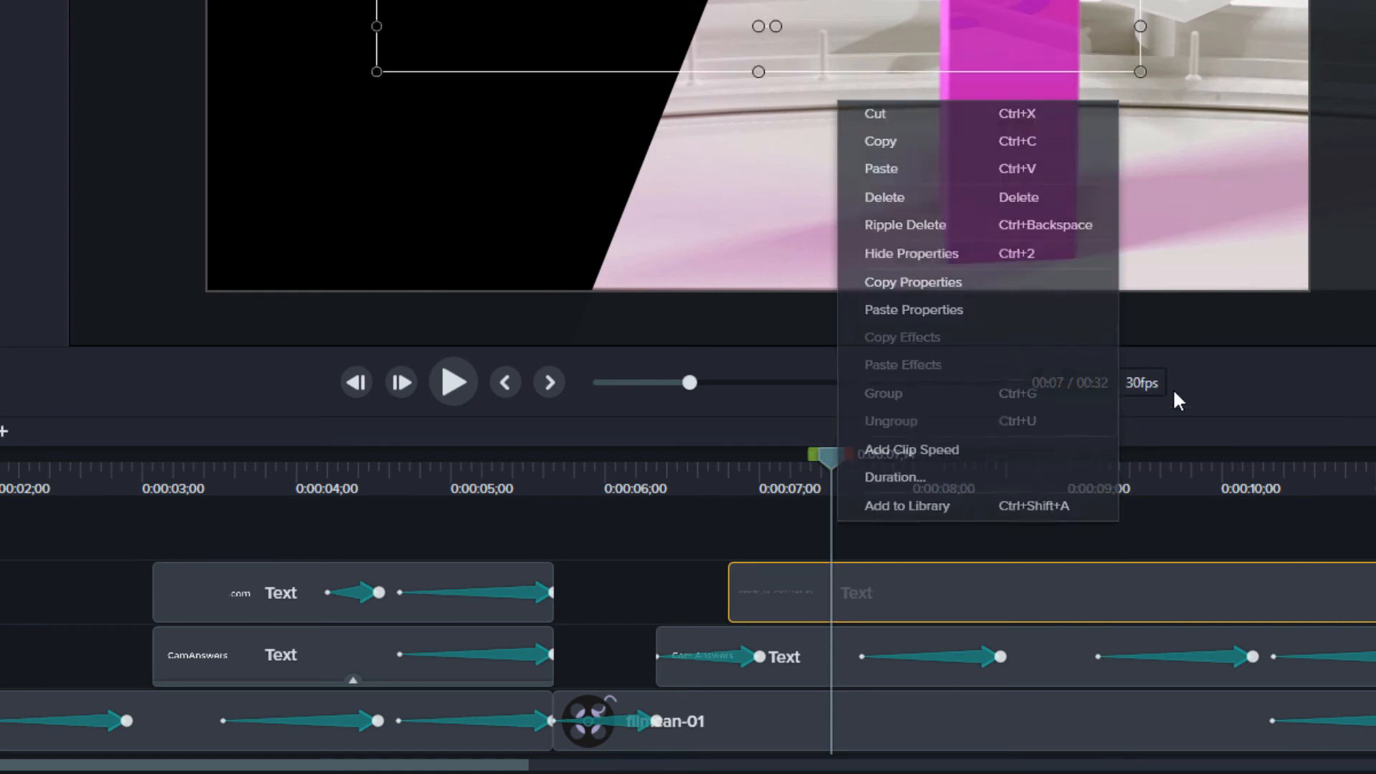
pyautogui.rightClick(807, 587)
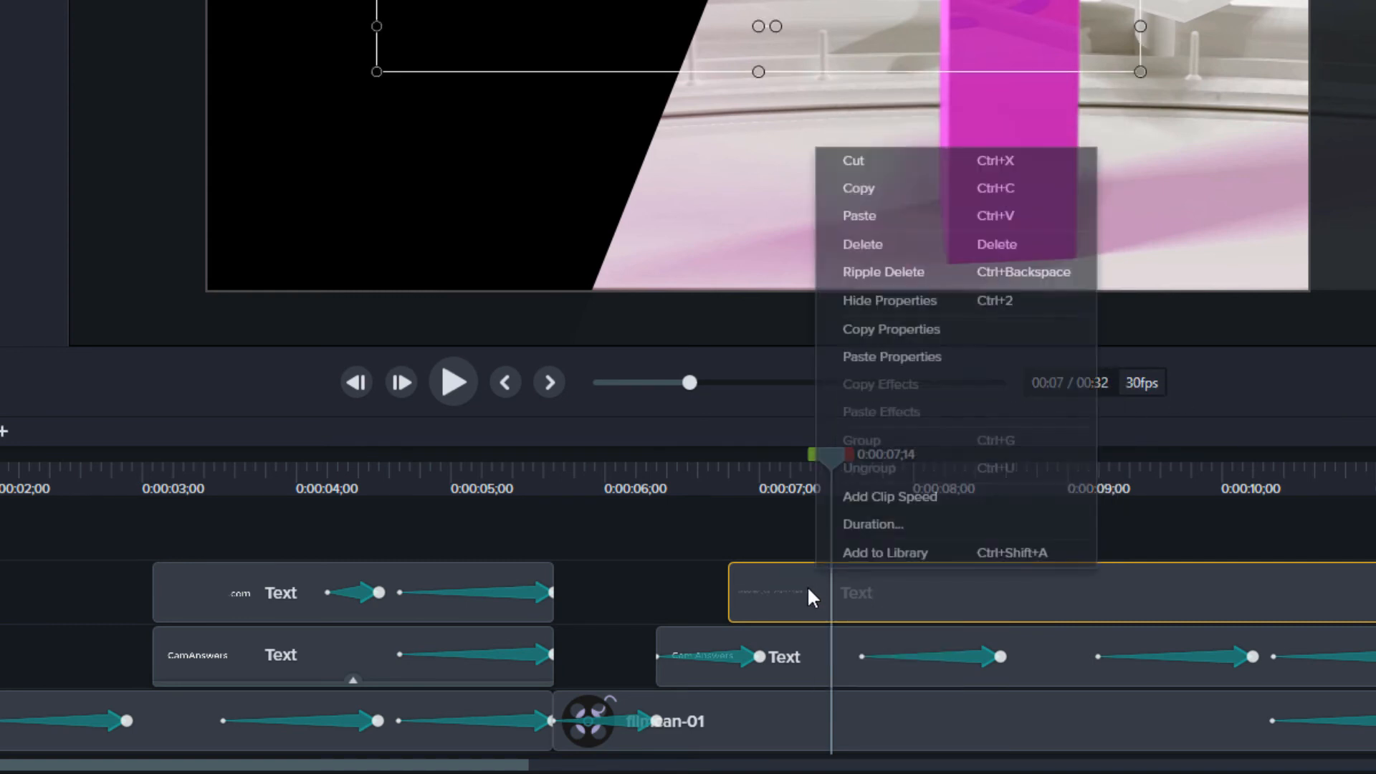
pyautogui.click(910, 357)
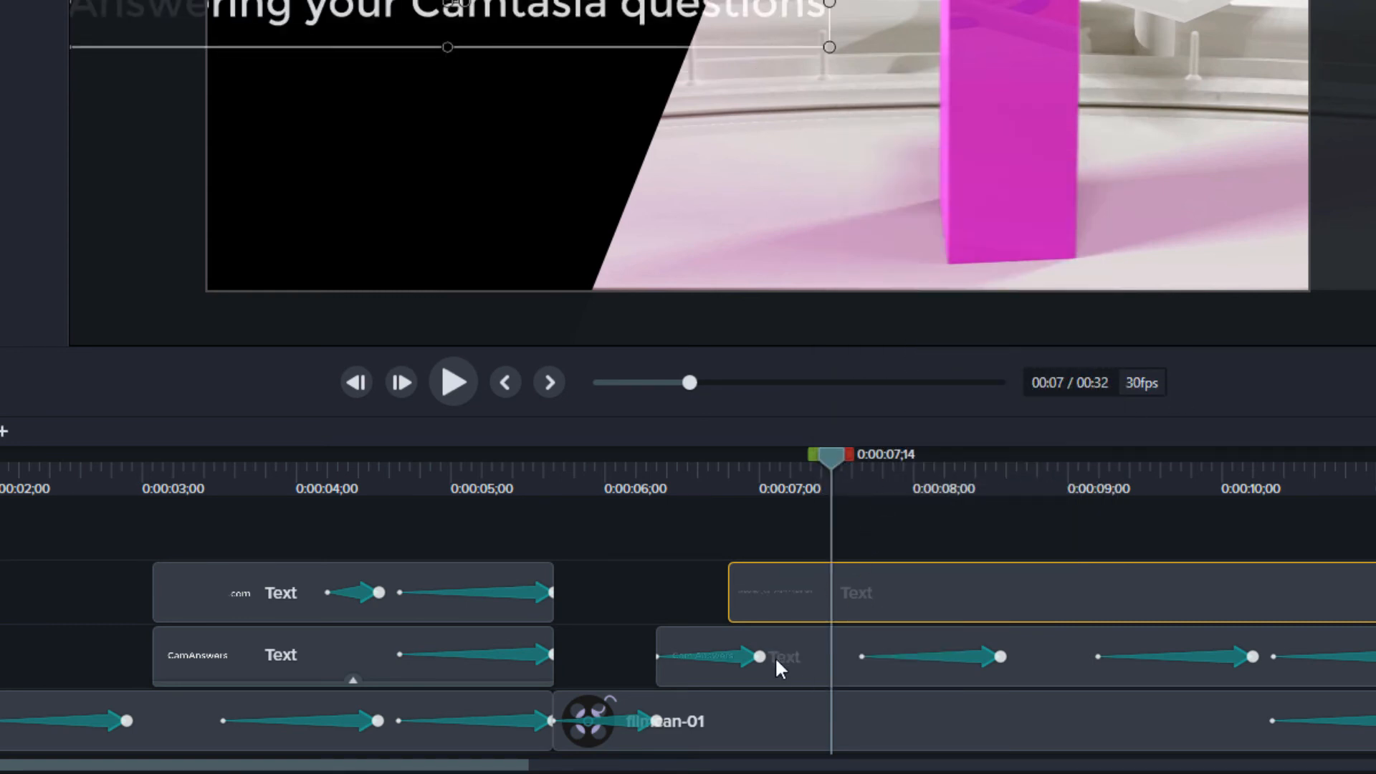
# Copy the "Cam Answers" title clip's properties, remove all its animations, and paste the properties back onto it.
pyautogui.click(794, 655)
pyautogui.rightClick(794, 651)
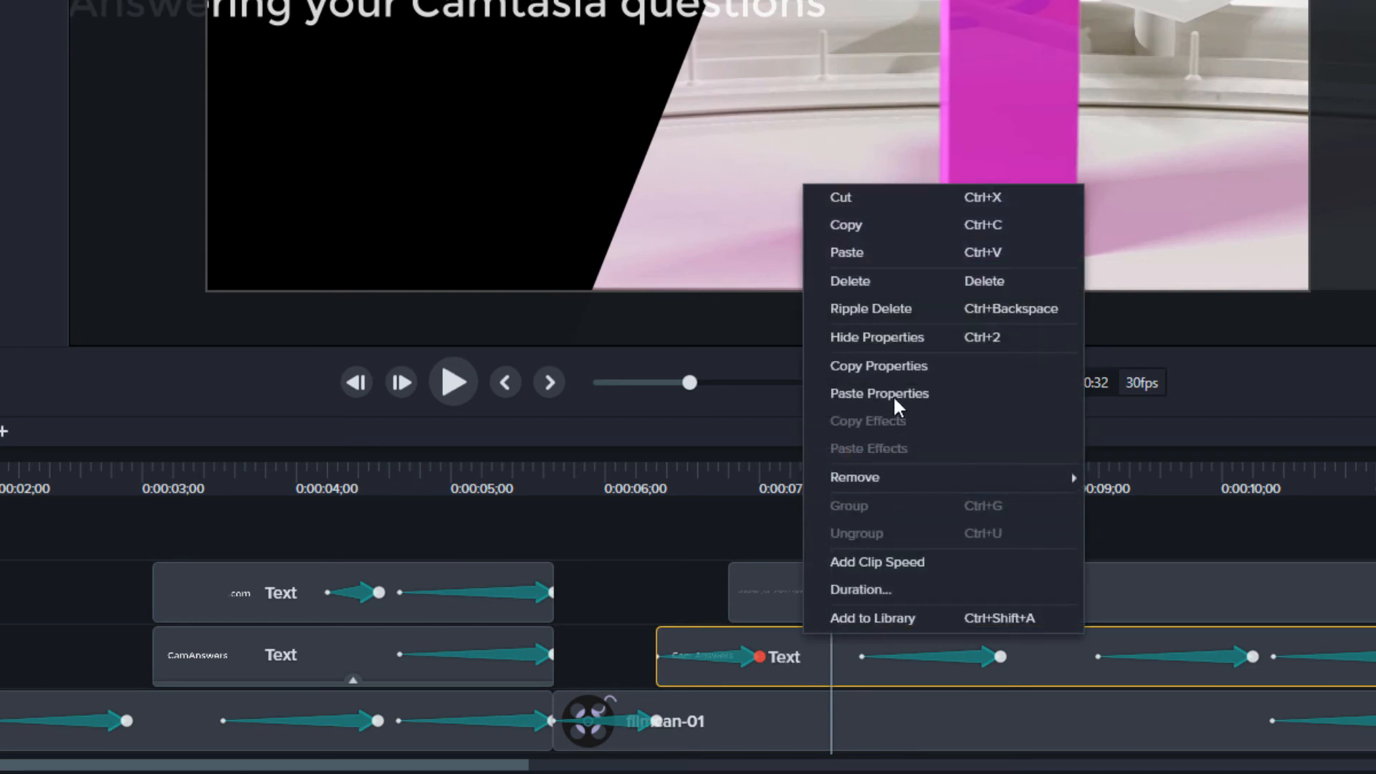
pyautogui.click(893, 365)
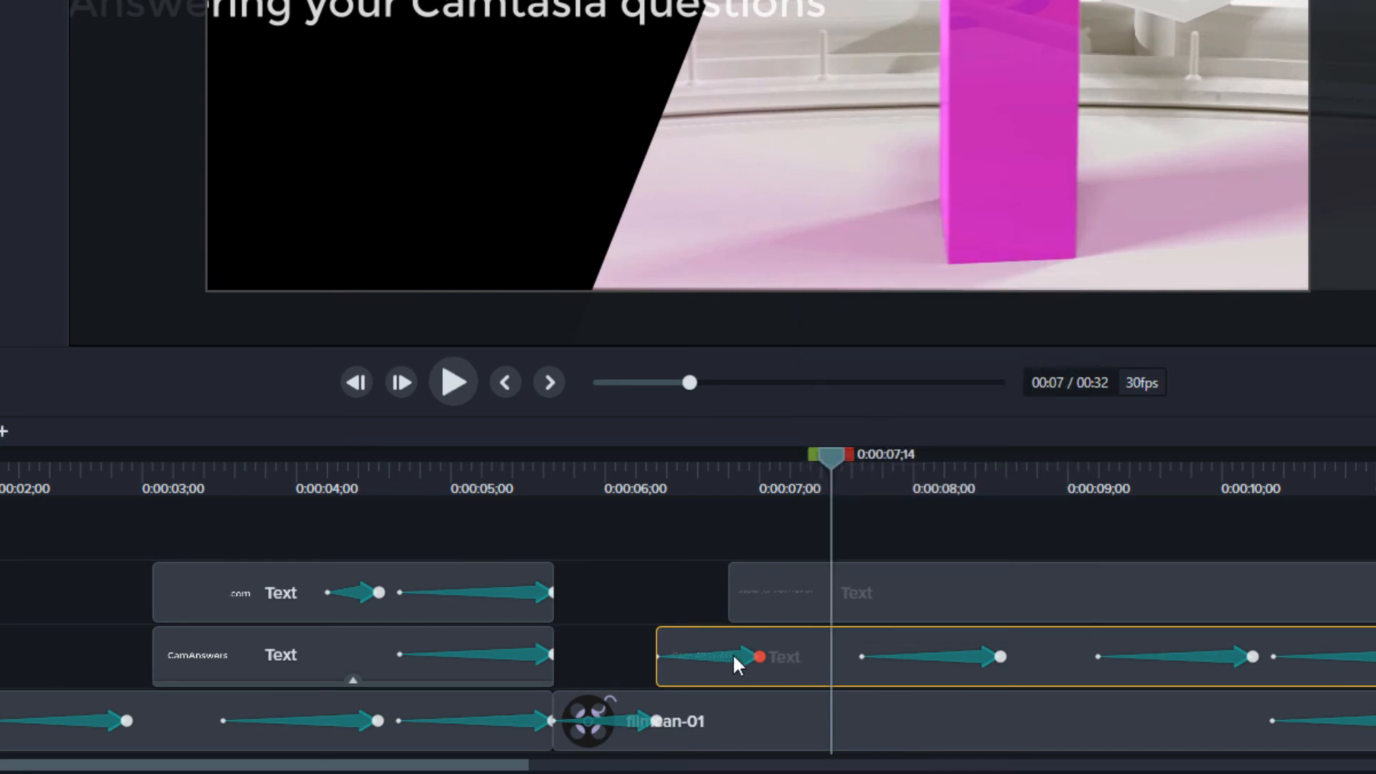
pyautogui.rightClick(812, 655)
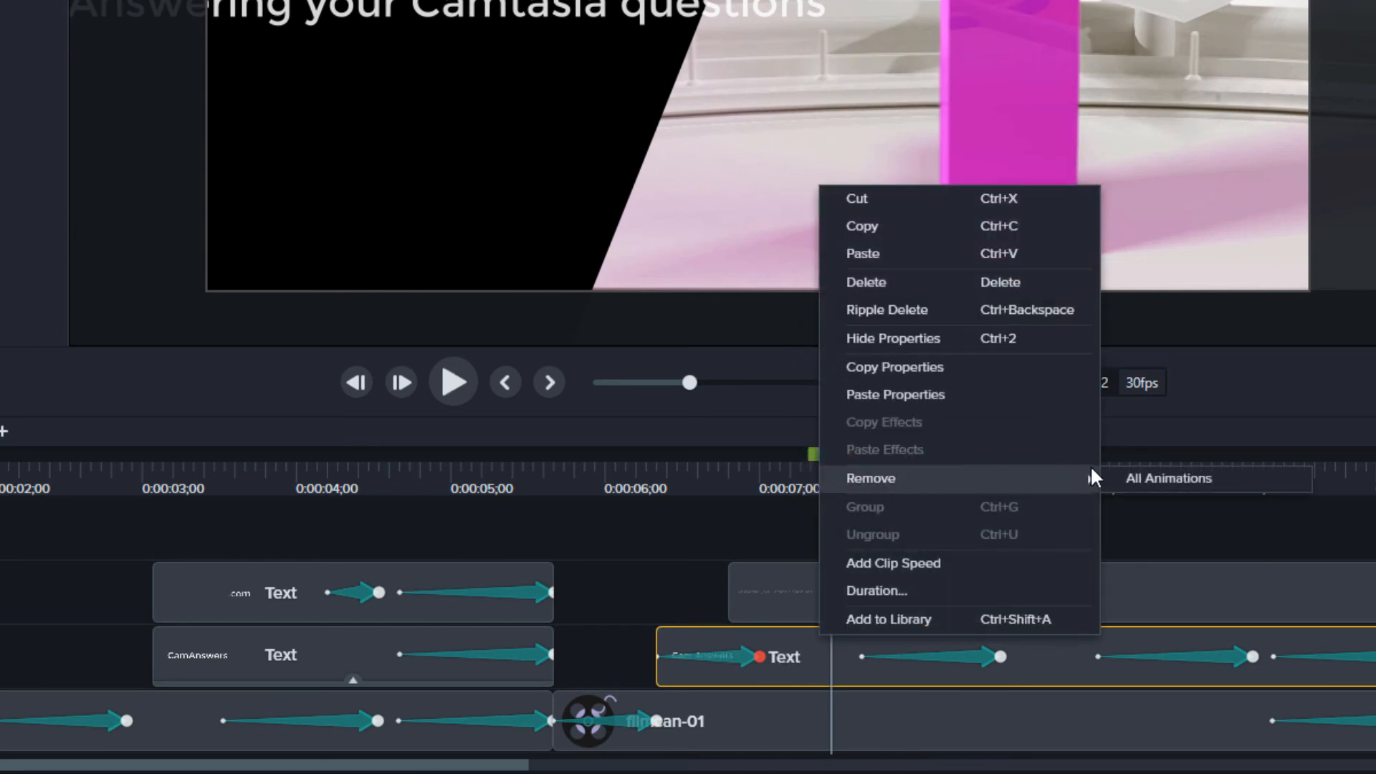
pyautogui.click(1147, 491)
pyautogui.rightClick(801, 652)
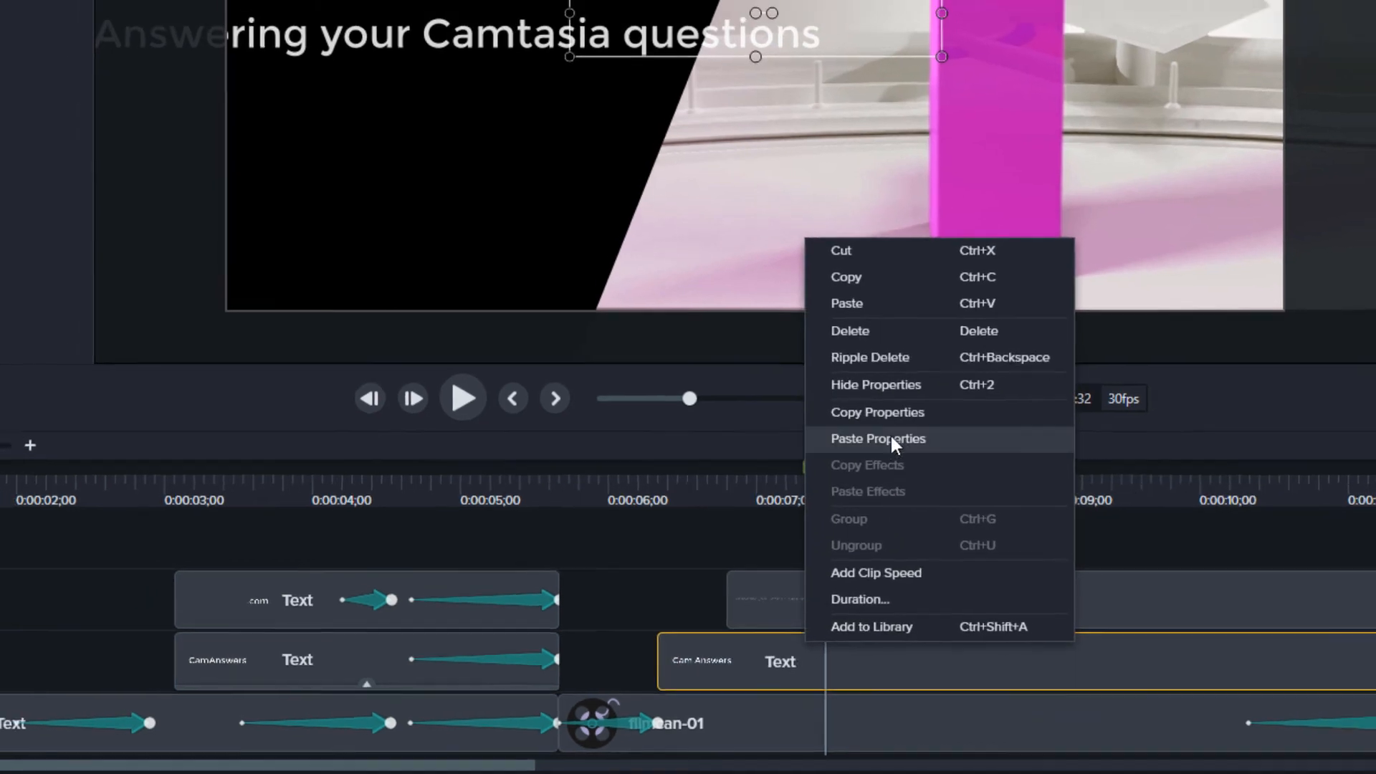
pyautogui.click(890, 438)
# Narrow the tagline's box to wrap onto two lines again and centre it under the title at about X -522.3, Y -36.3.
pyautogui.click(544, 291)
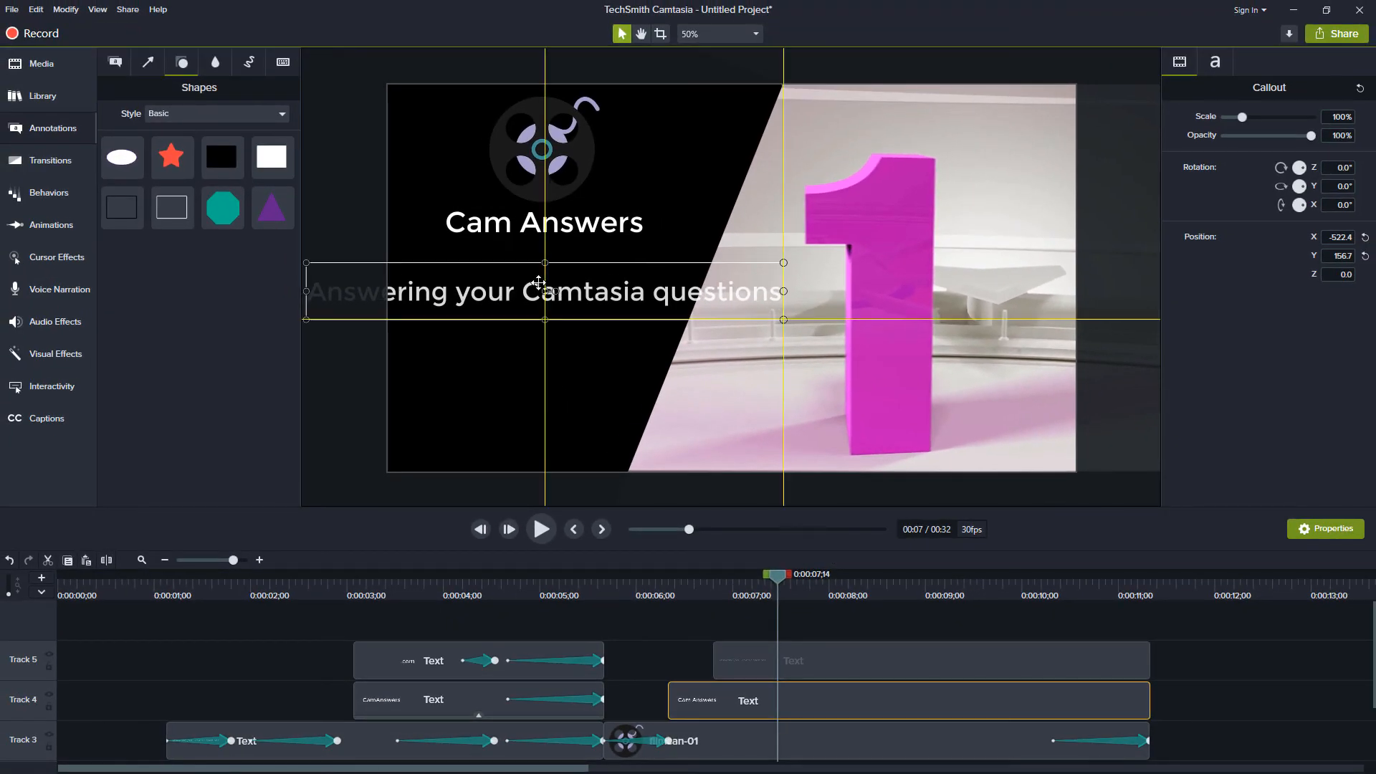
pyautogui.hotkey('ctrl', 'z')
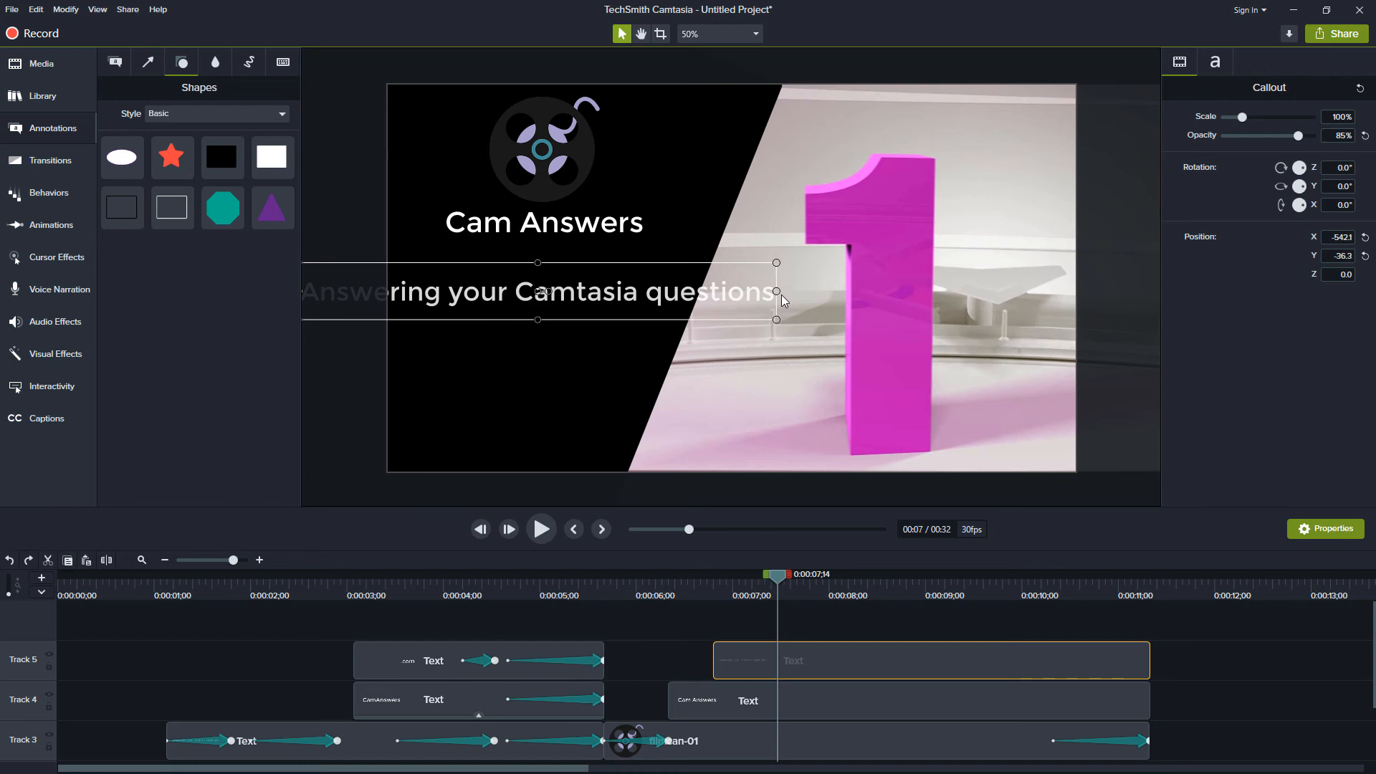
pyautogui.moveTo(777, 292); pyautogui.dragTo(666, 377)
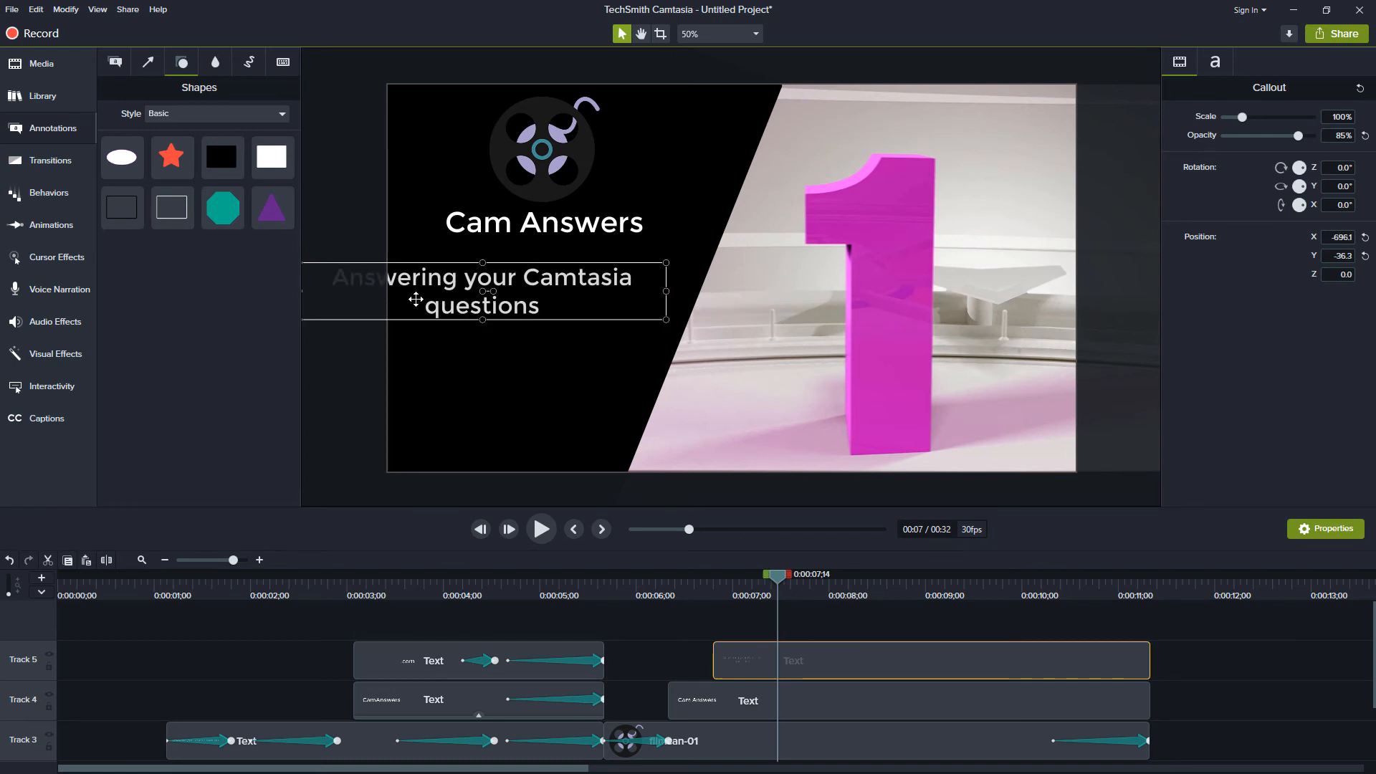
pyautogui.scroll(-2, 326, 293)
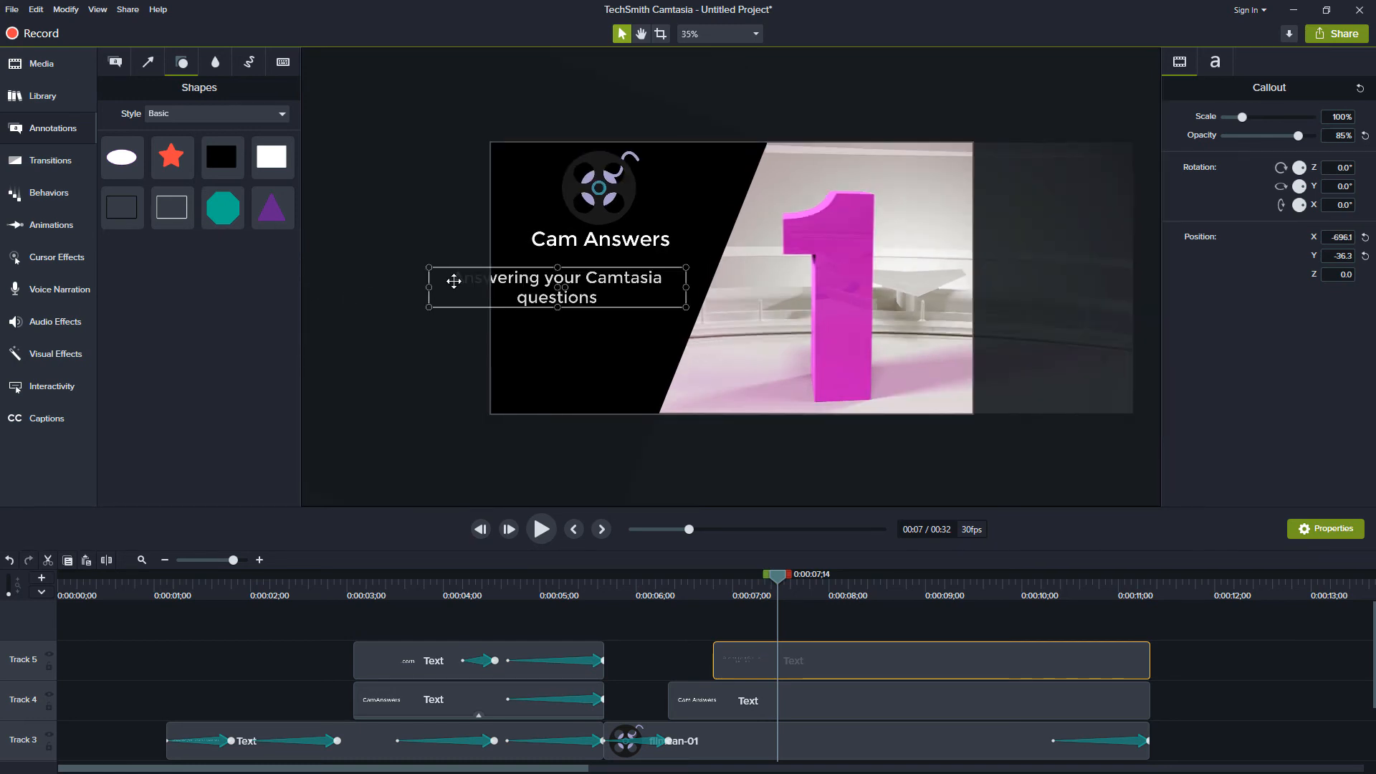
pyautogui.moveTo(430, 286); pyautogui.dragTo(583, 294)
pyautogui.scroll(-2, 725, 684)
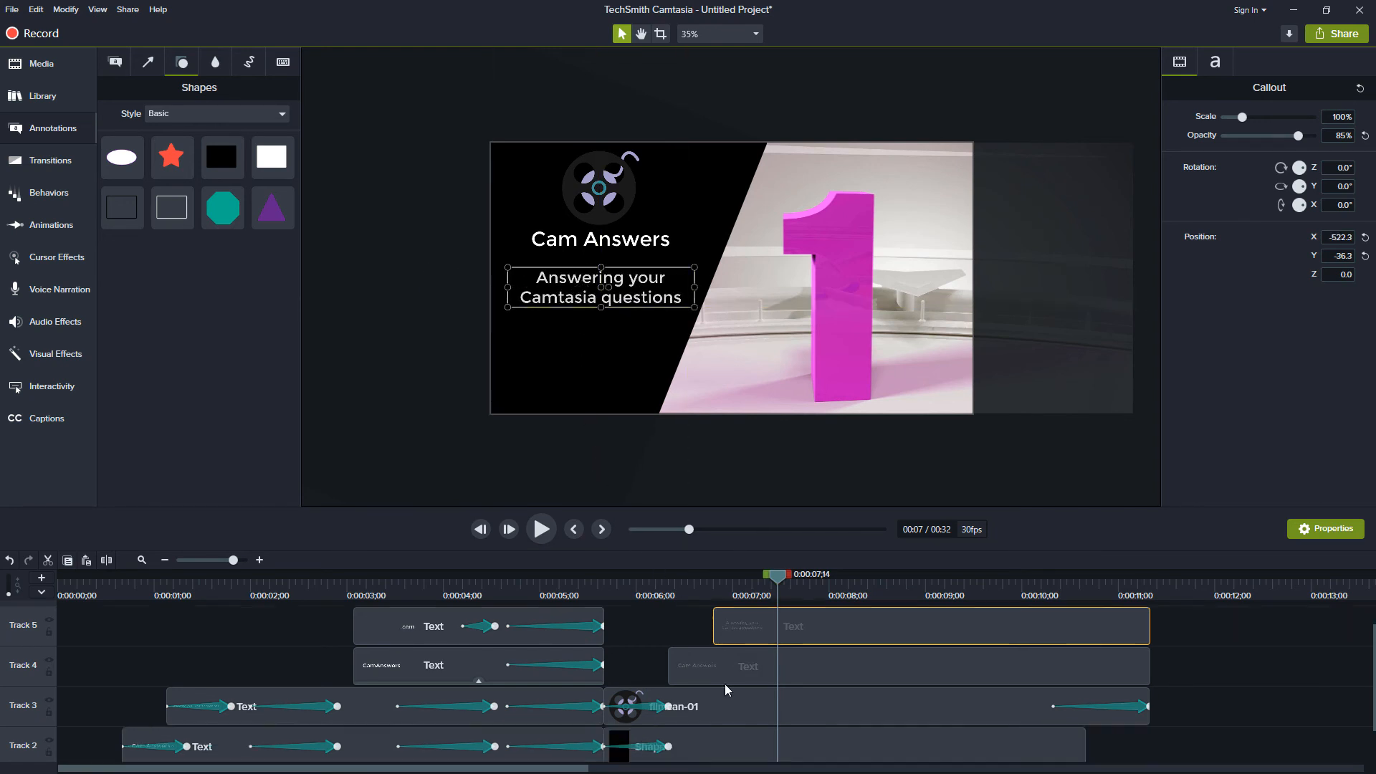
# Copy the Fade effect from the first "CamAnswers" text clip on Track 4.
pyautogui.scroll(2, 726, 617)
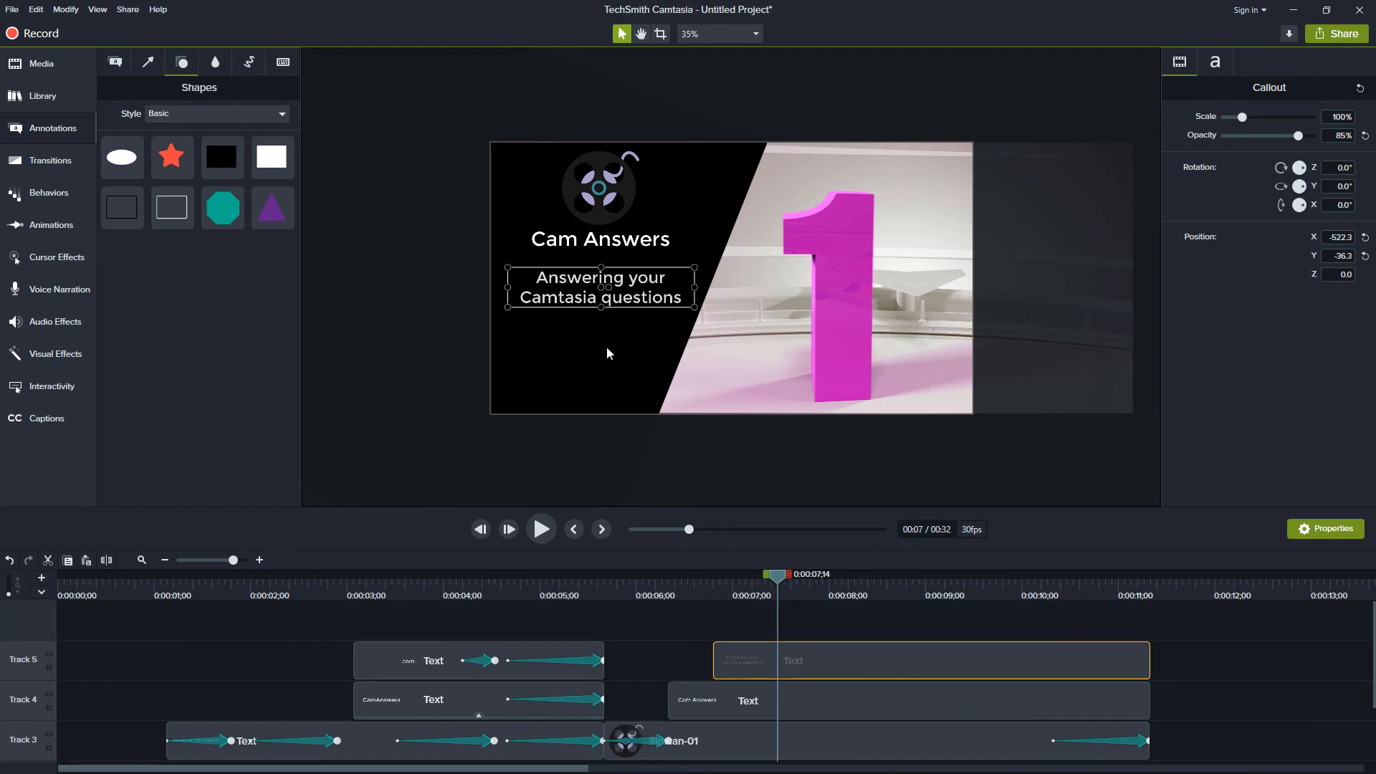
pyautogui.scroll(2, 620, 387)
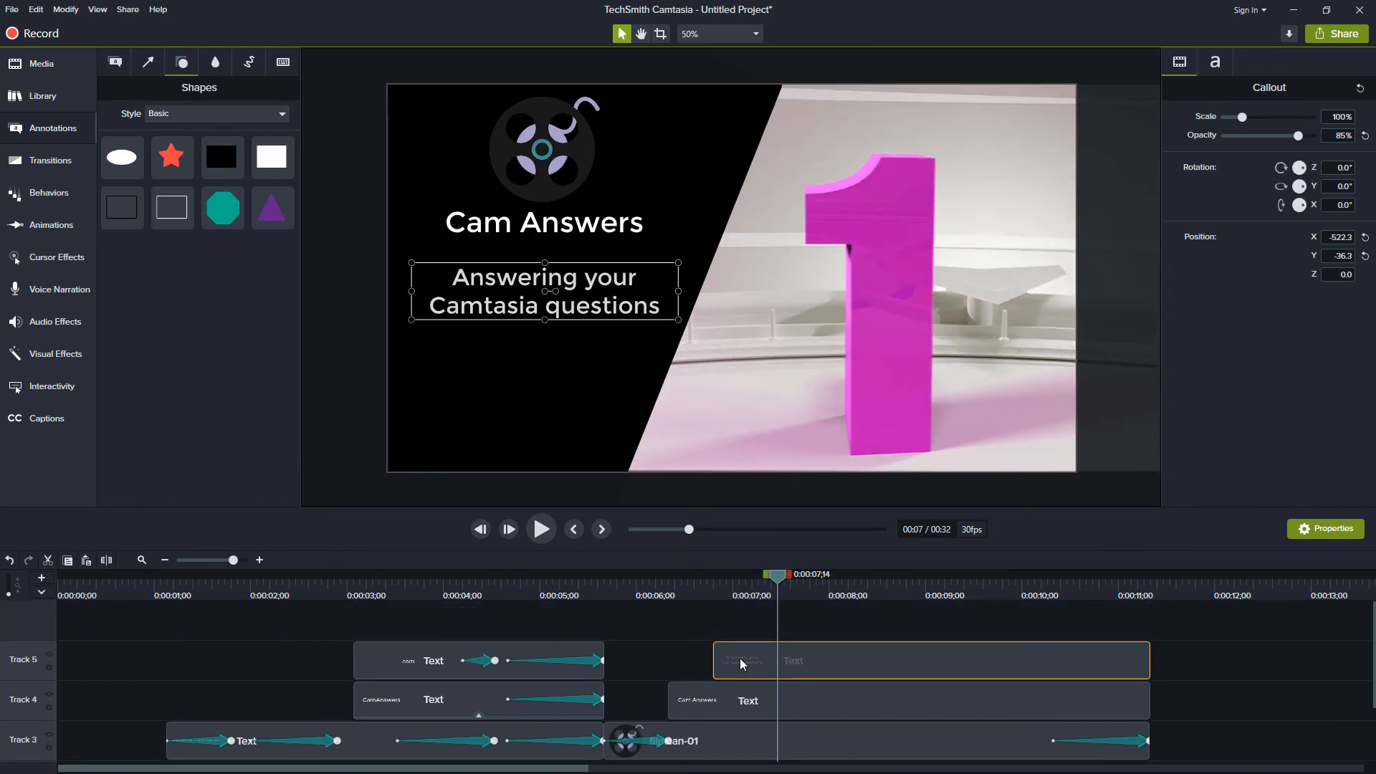
pyautogui.moveTo(712, 629); pyautogui.dragTo(777, 697)
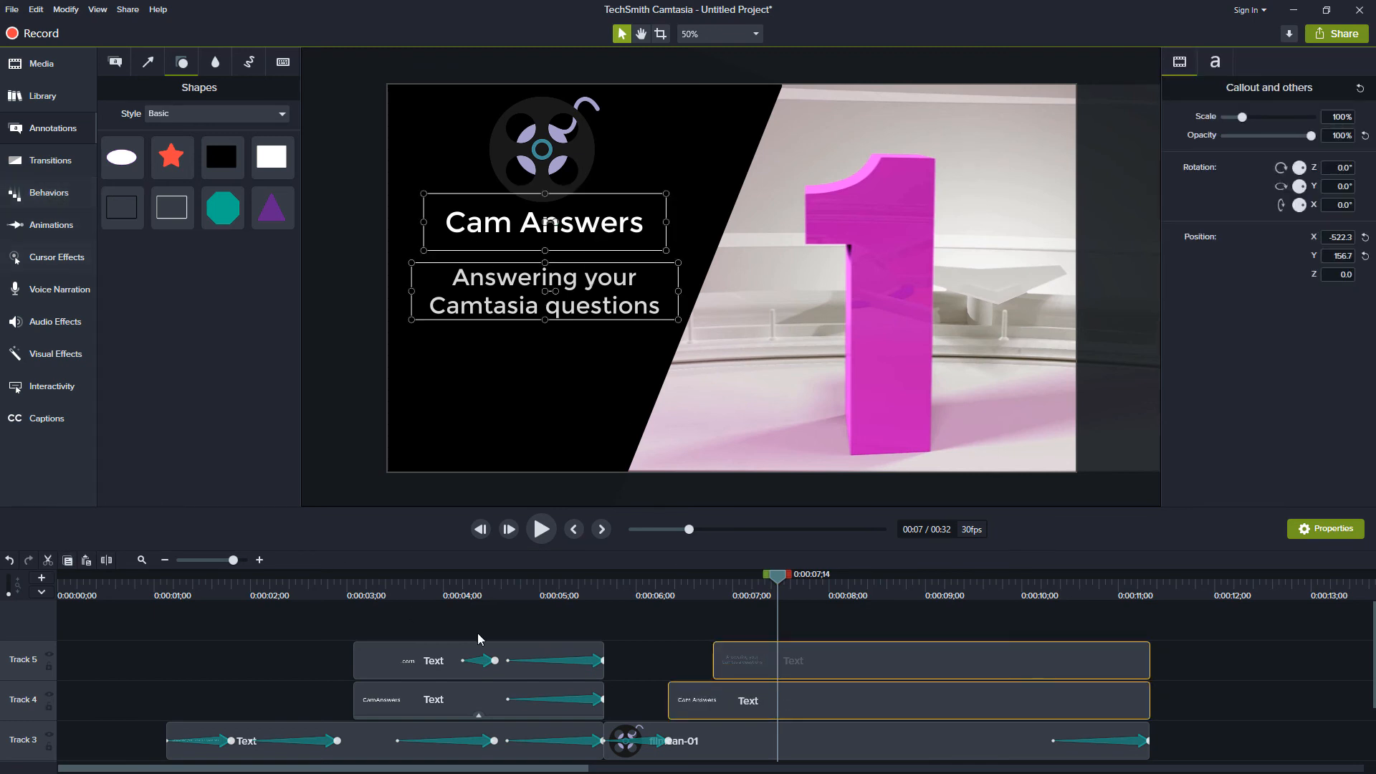
pyautogui.scroll(-1, 625, 667)
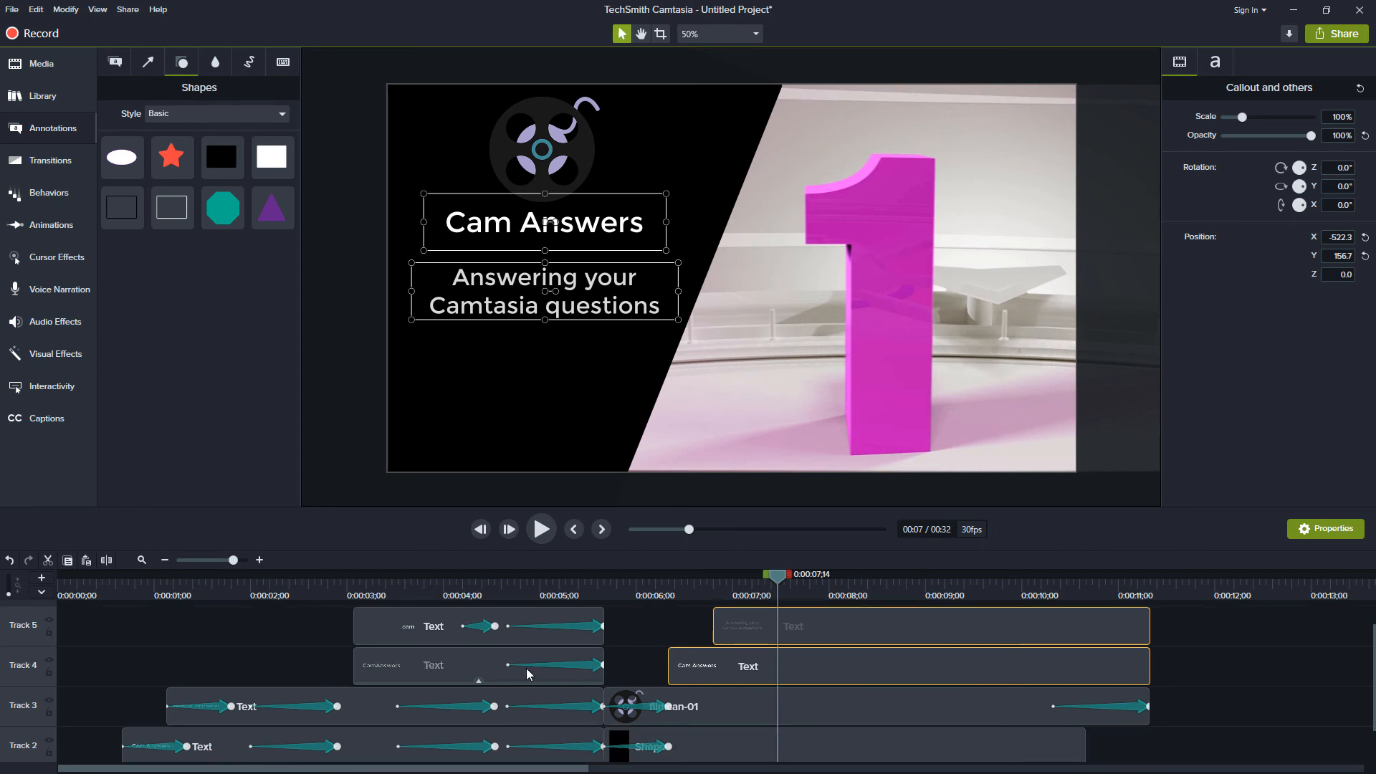
pyautogui.scroll(1, 440, 683)
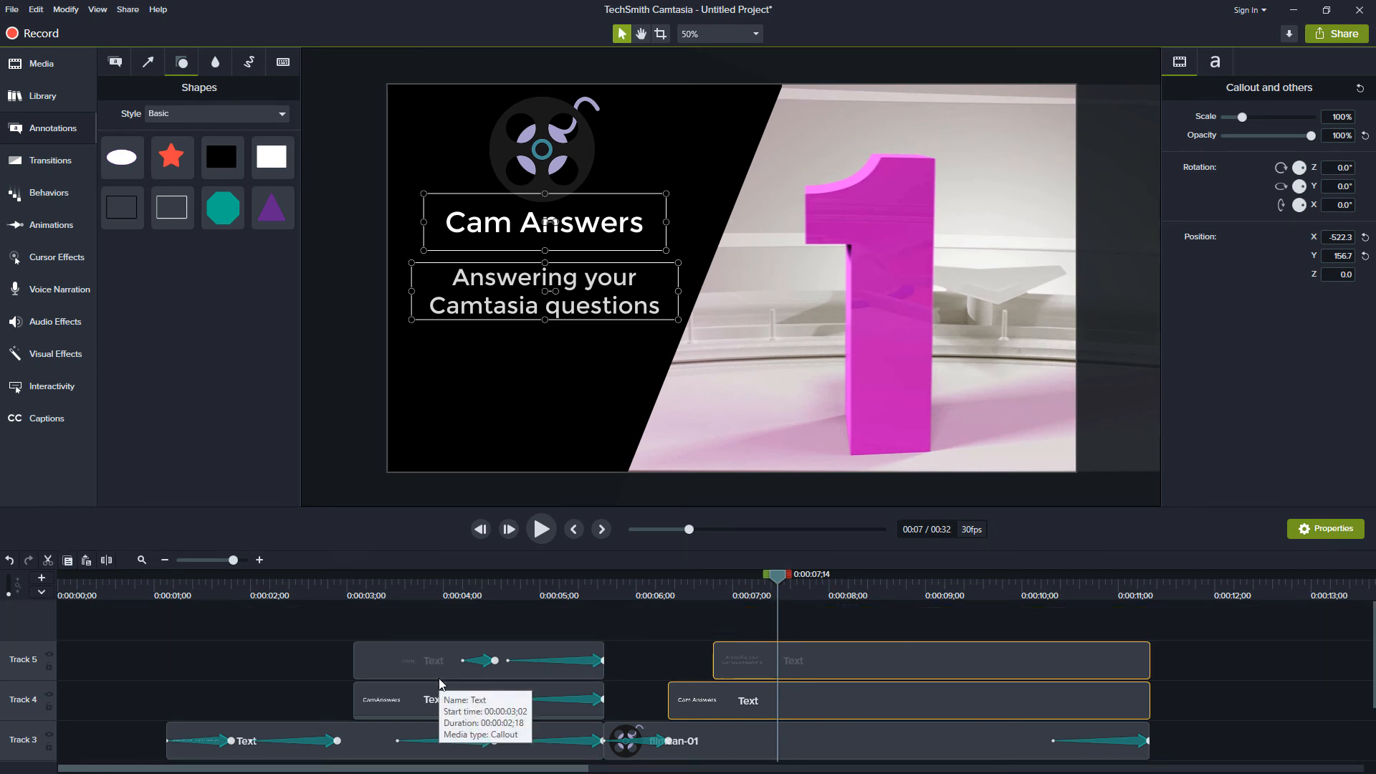
pyautogui.click(438, 702)
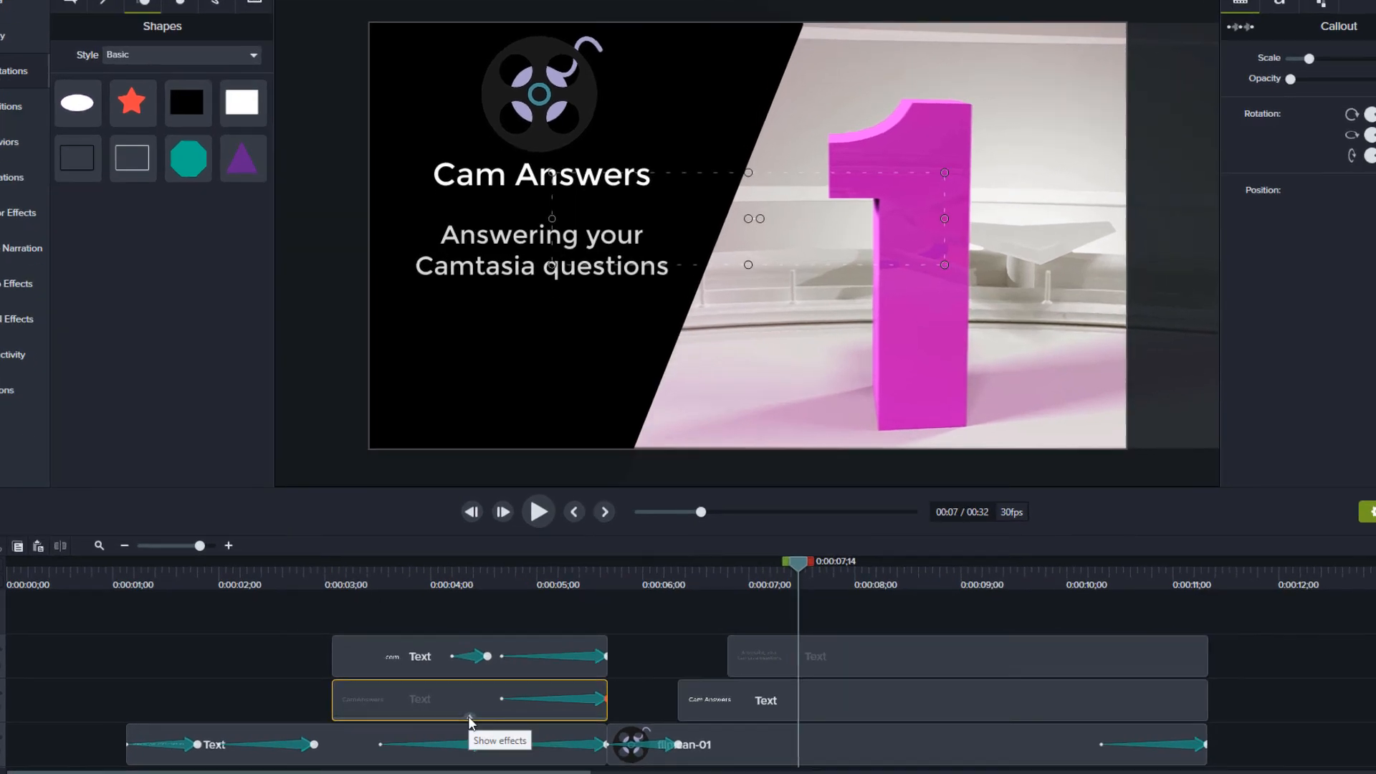
pyautogui.click(476, 716)
pyautogui.rightClick(369, 711)
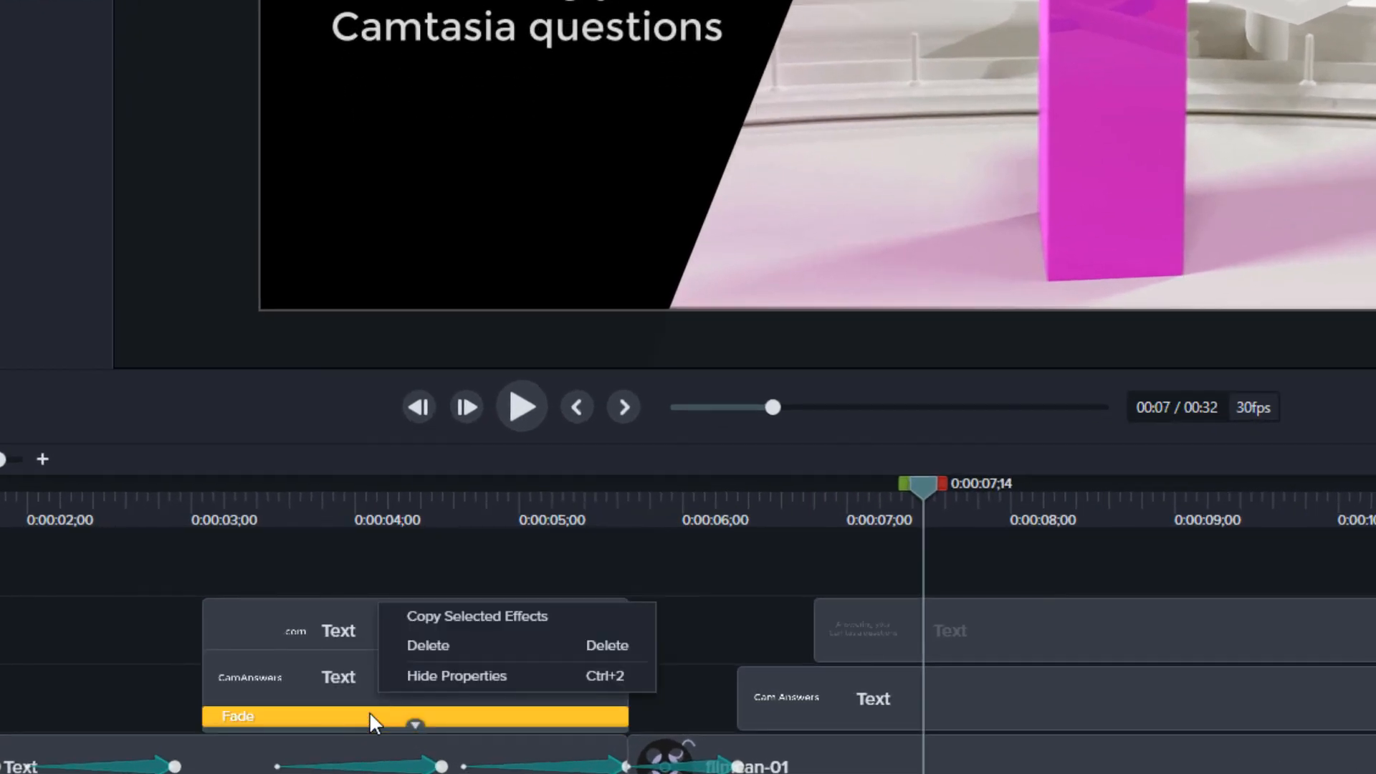
pyautogui.click(469, 613)
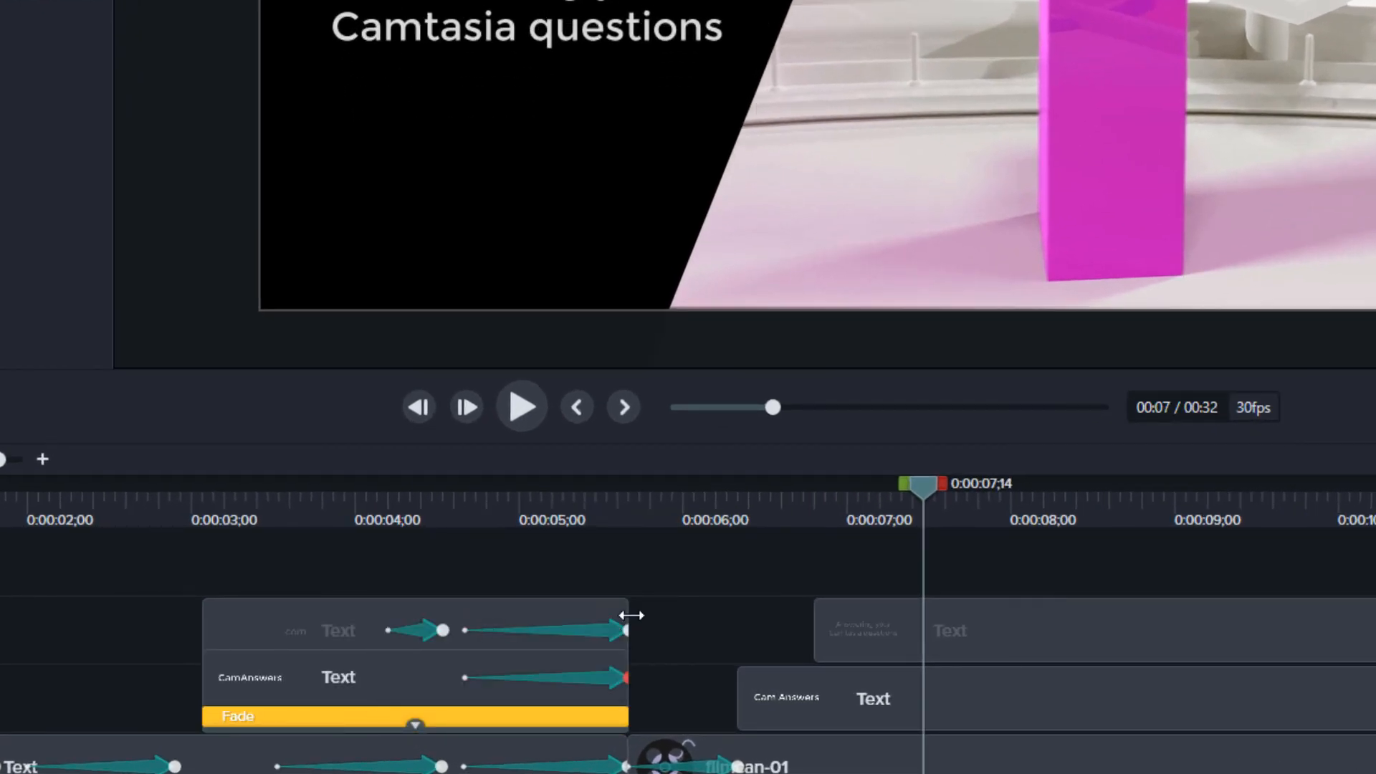
# Paste the copied Fade effect onto the second title and tagline clips and play the result from 0:00:05;20.
pyautogui.moveTo(800, 622); pyautogui.dragTo(927, 696)
pyautogui.rightClick(927, 695)
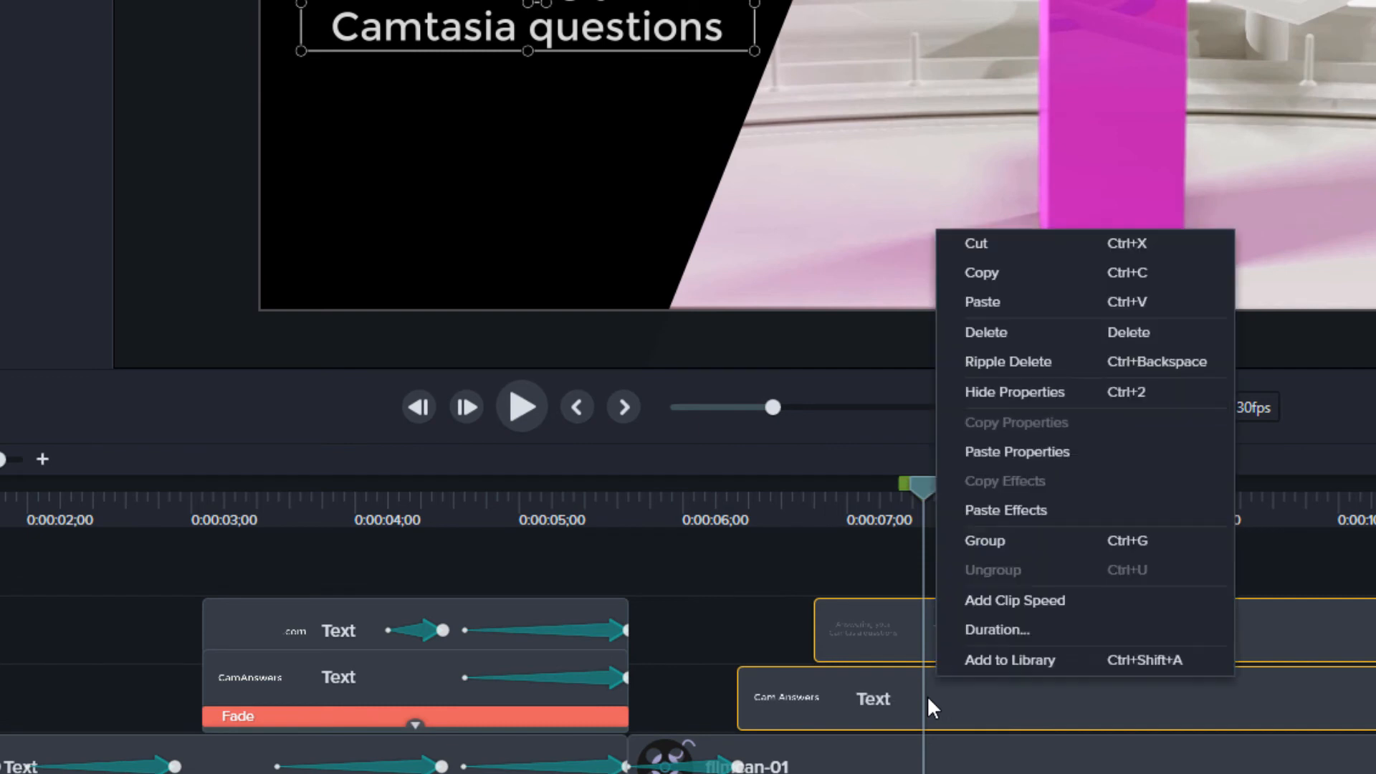
pyautogui.click(1034, 510)
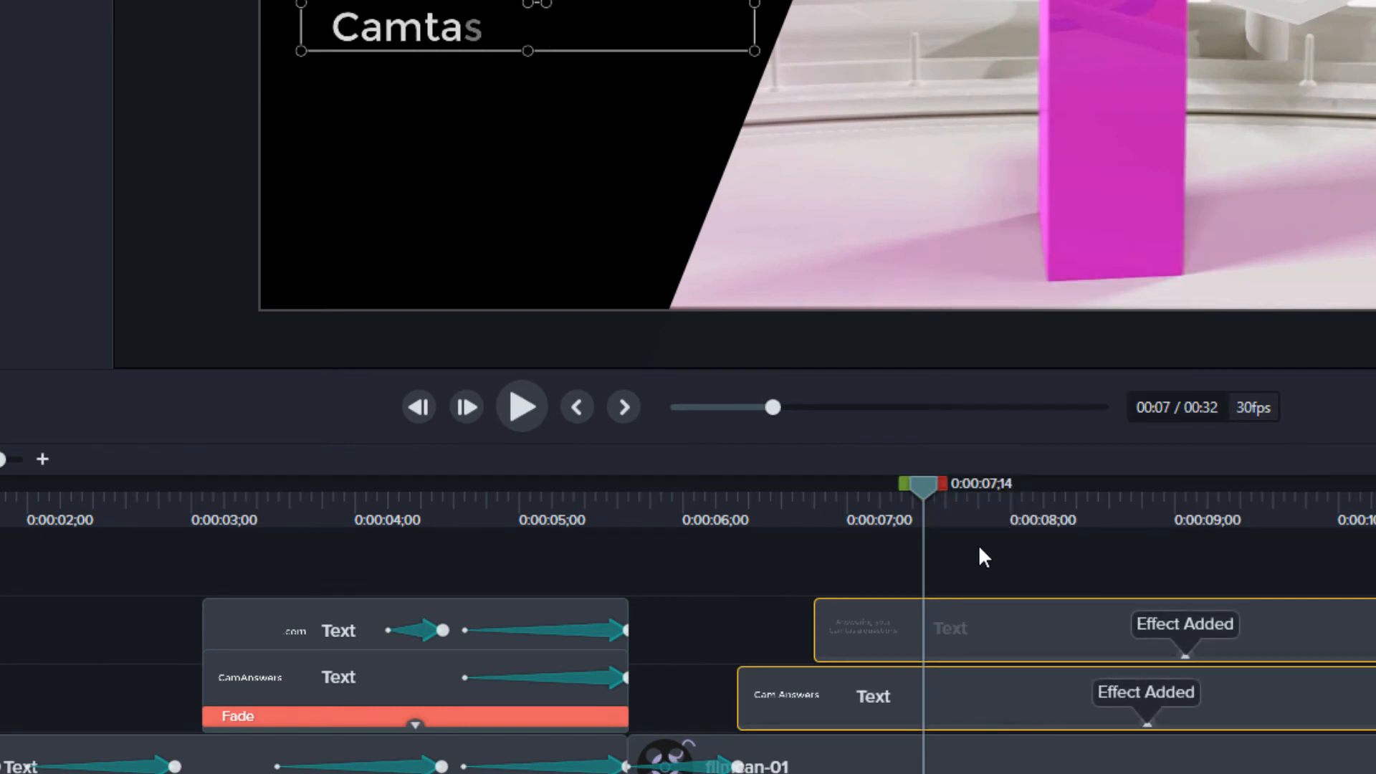
pyautogui.moveTo(719, 518); pyautogui.dragTo(626, 511)
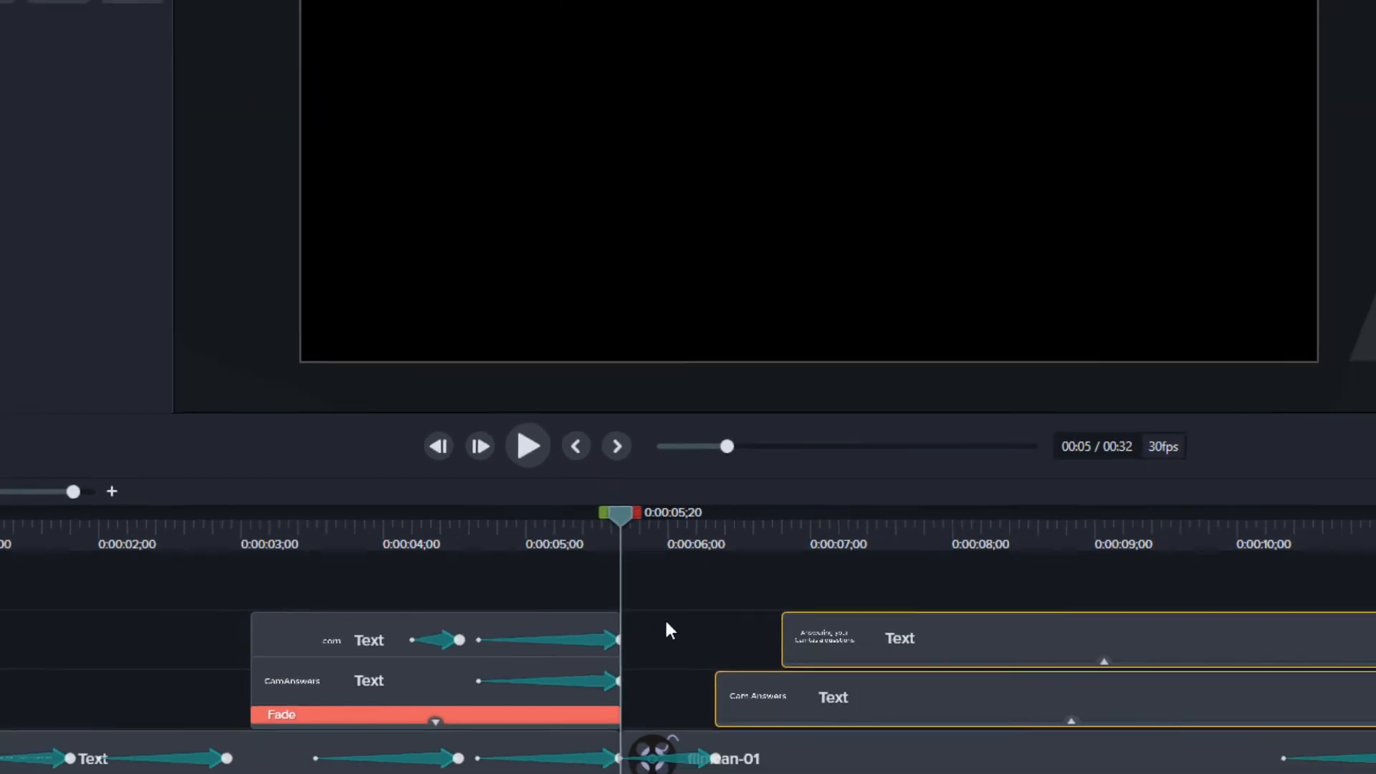
pyautogui.press('space')
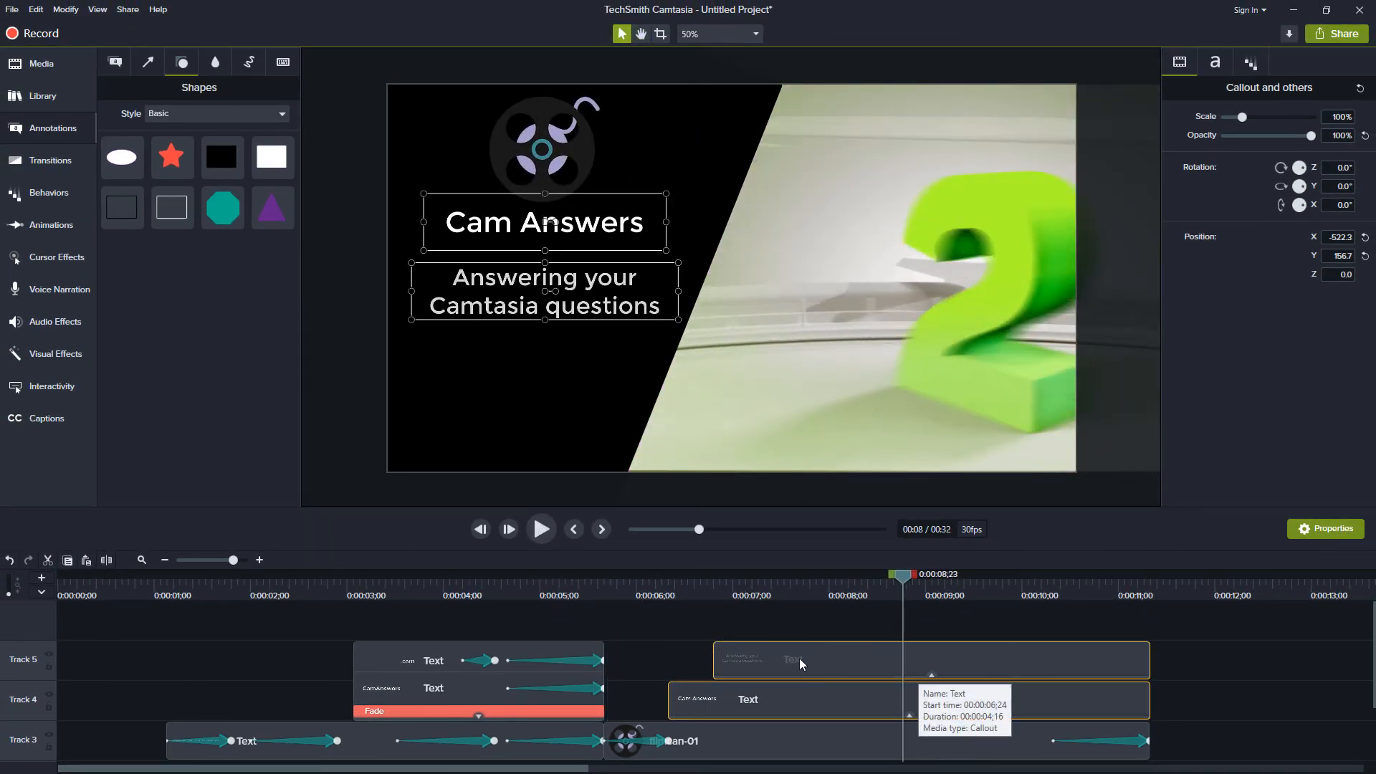
pyautogui.click(667, 593)
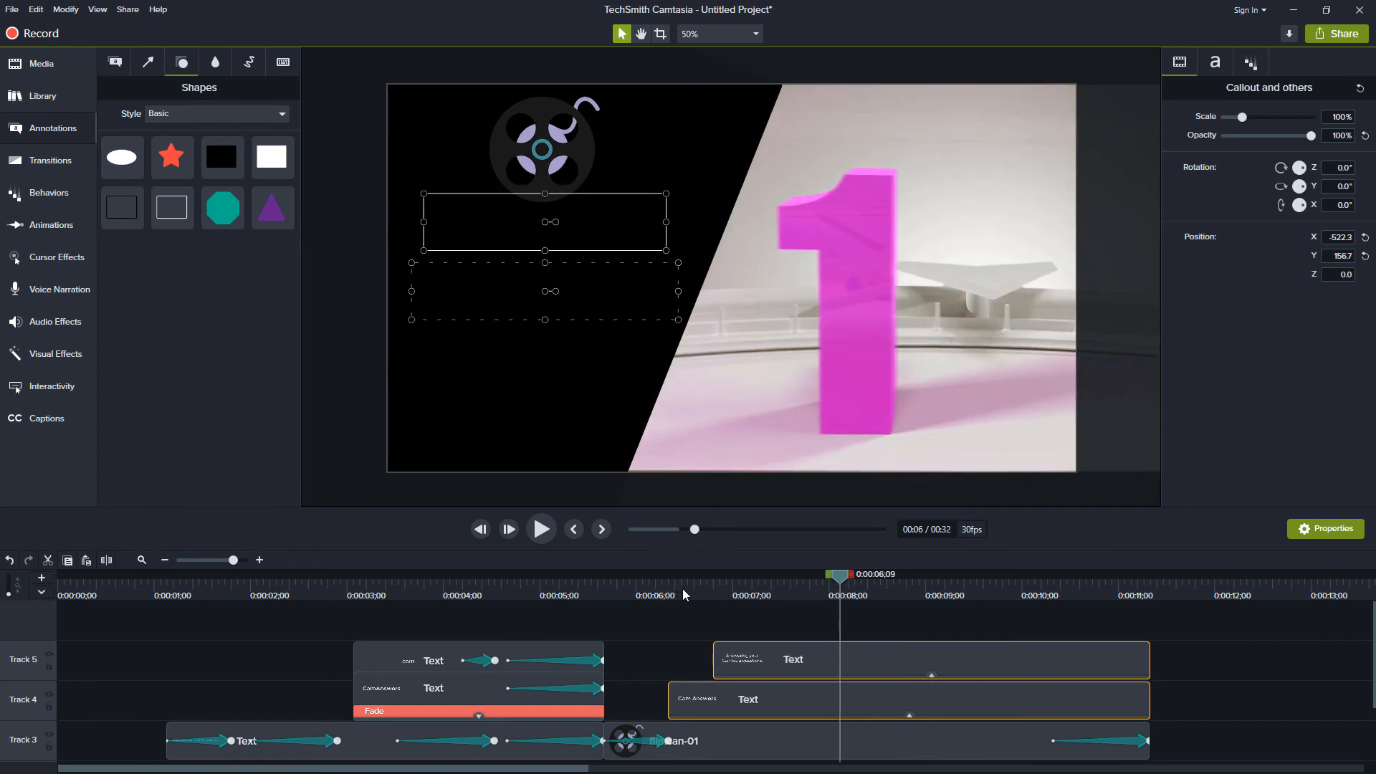
pyautogui.moveTo(738, 594); pyautogui.dragTo(823, 594)
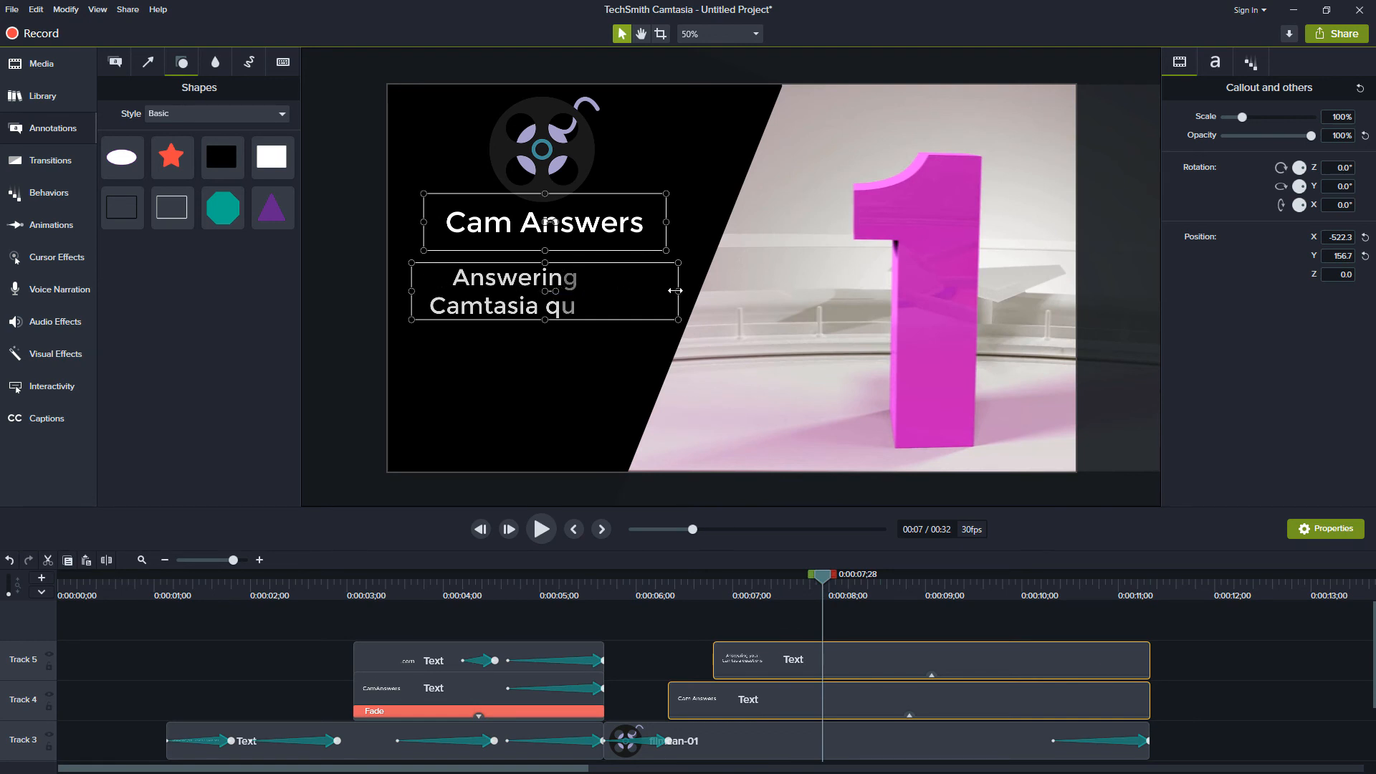
# Set the tagline clip's Fade In type to Text, First To Last.
pyautogui.click(801, 694)
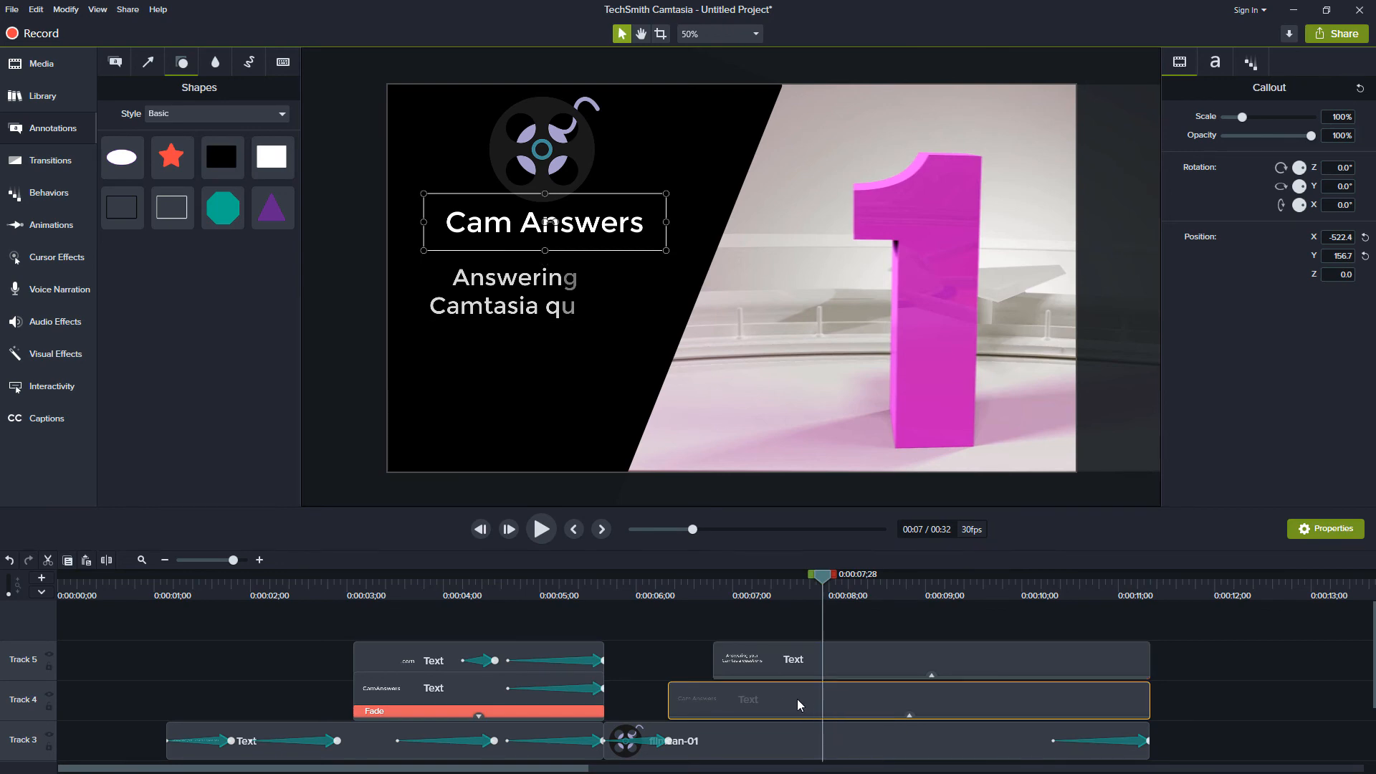
pyautogui.click(805, 656)
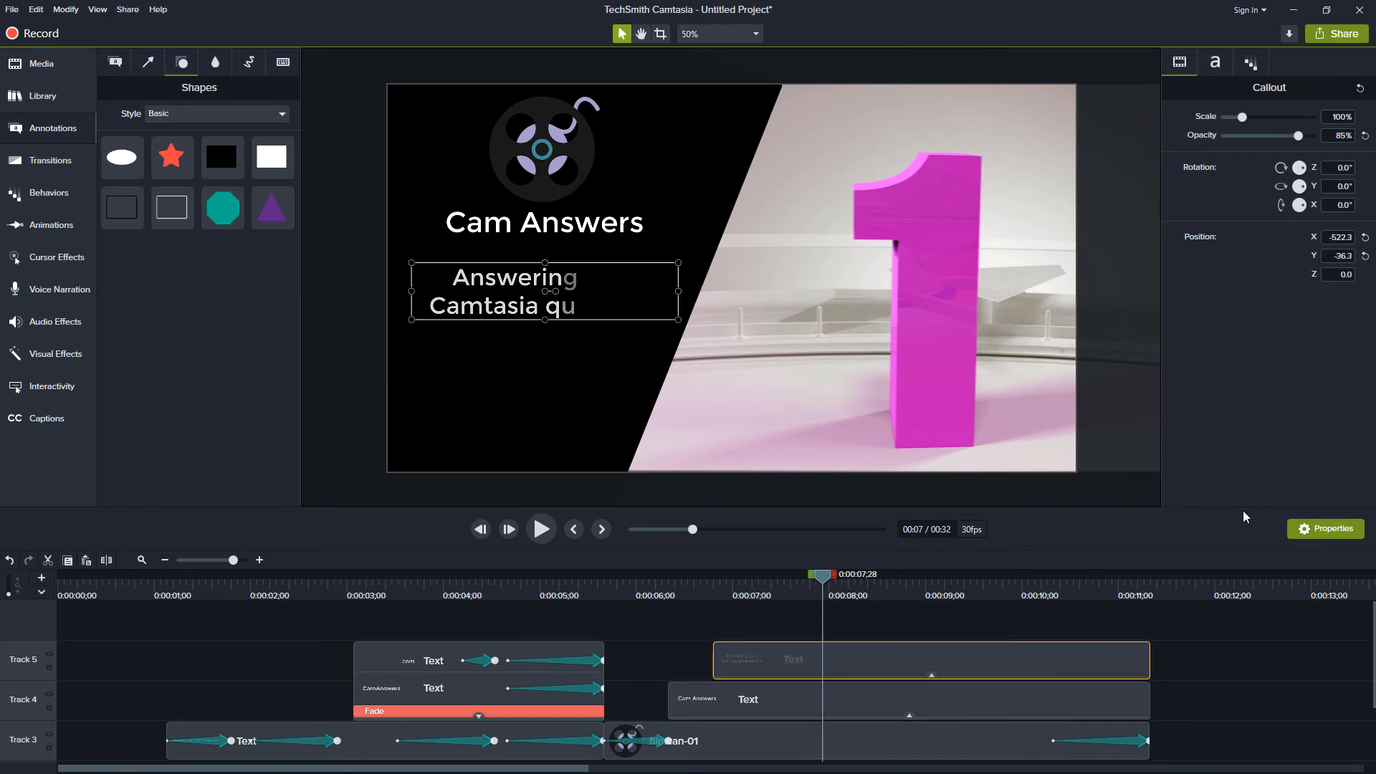
pyautogui.click(1248, 65)
pyautogui.click(1273, 188)
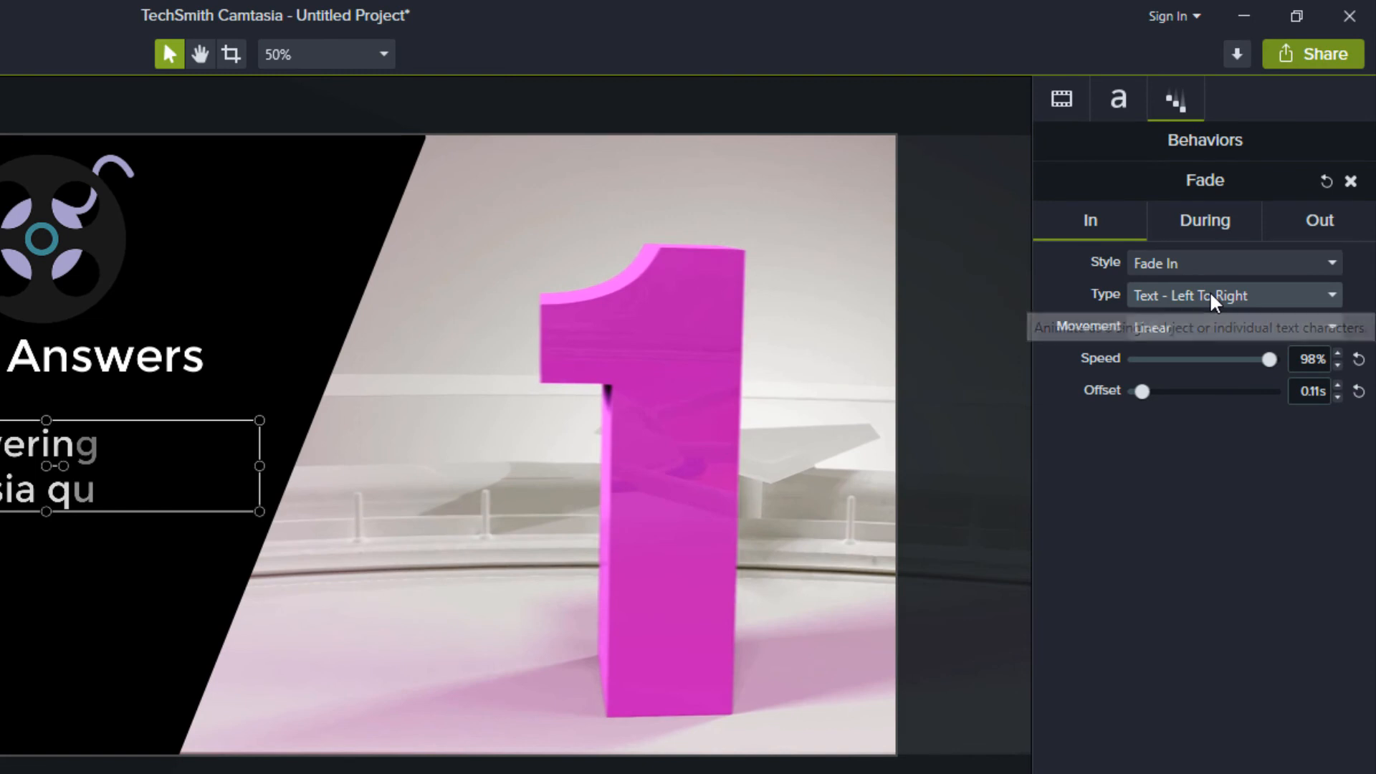
pyautogui.click(1327, 294)
pyautogui.click(1329, 294)
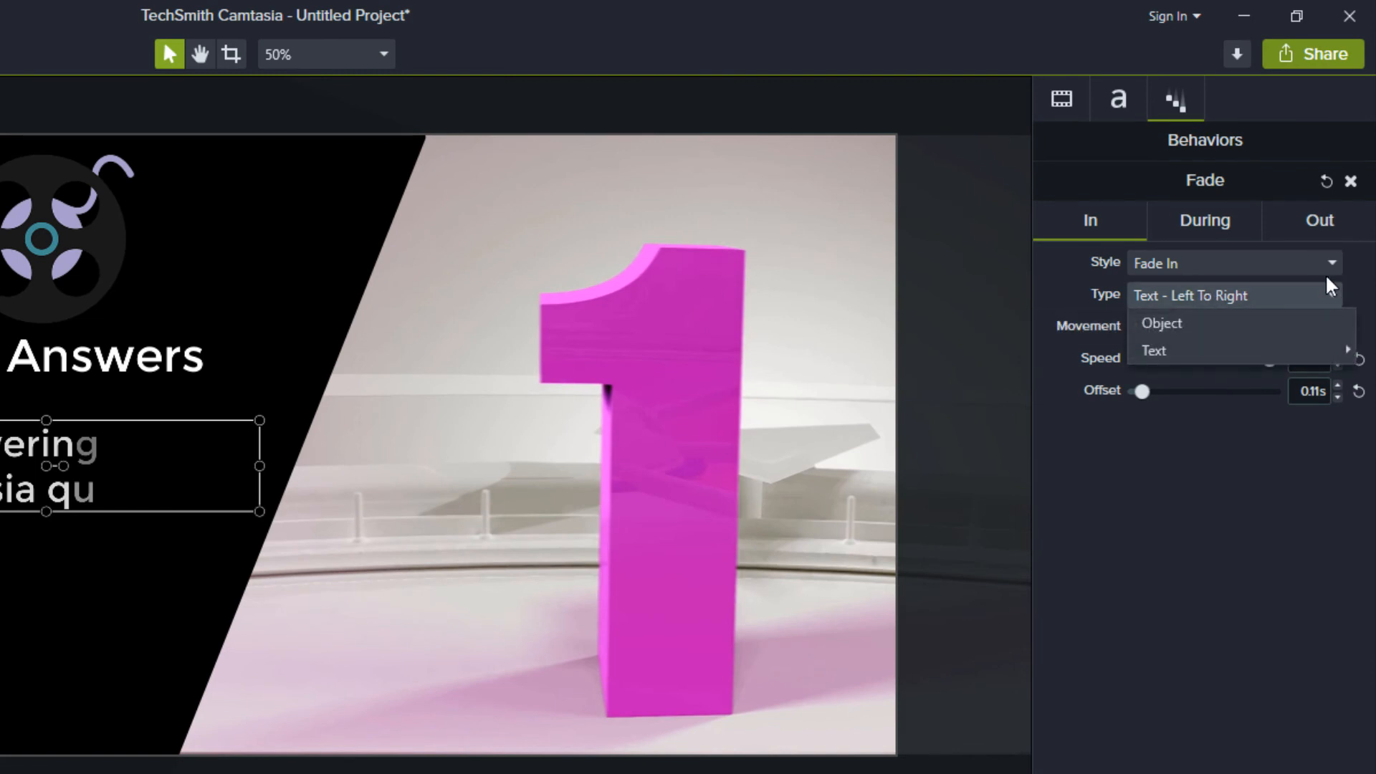
pyautogui.moveTo(1173, 349)
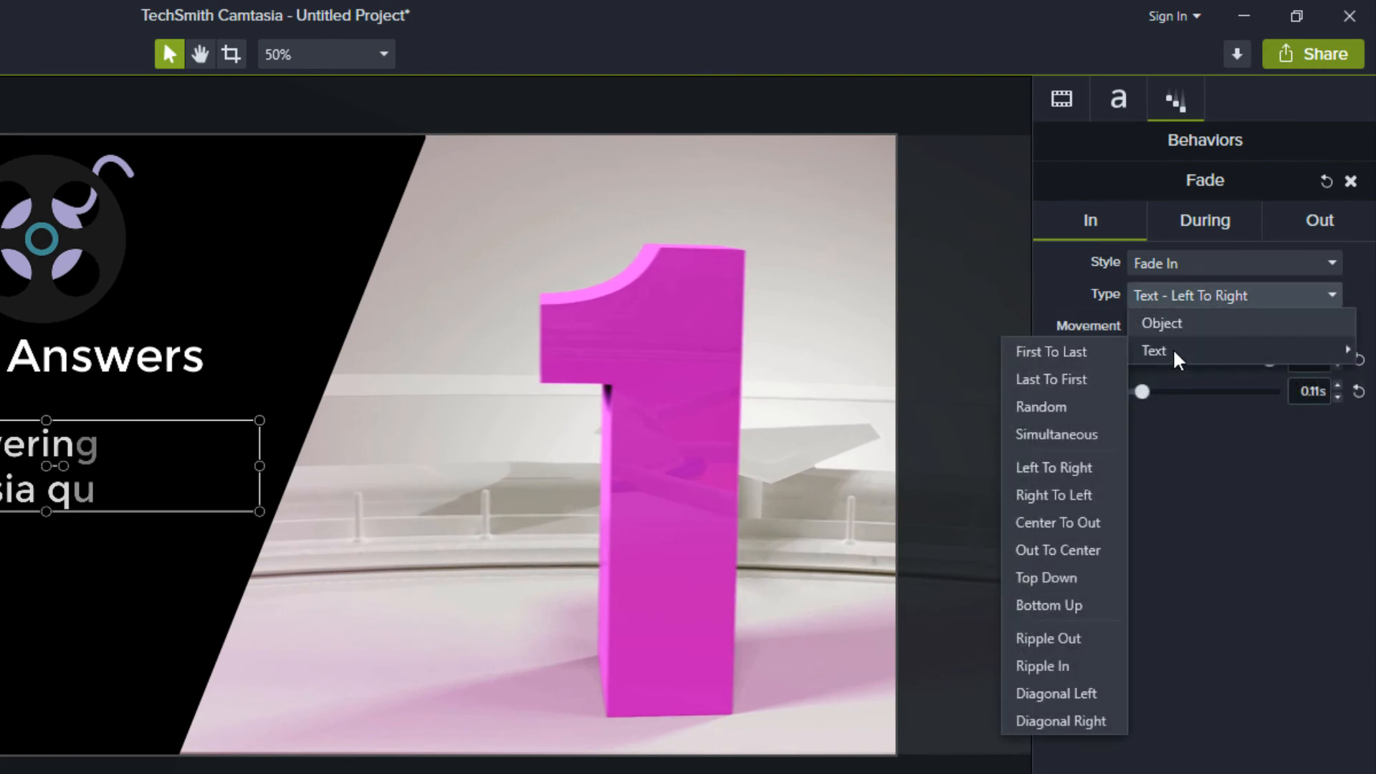
pyautogui.click(1077, 351)
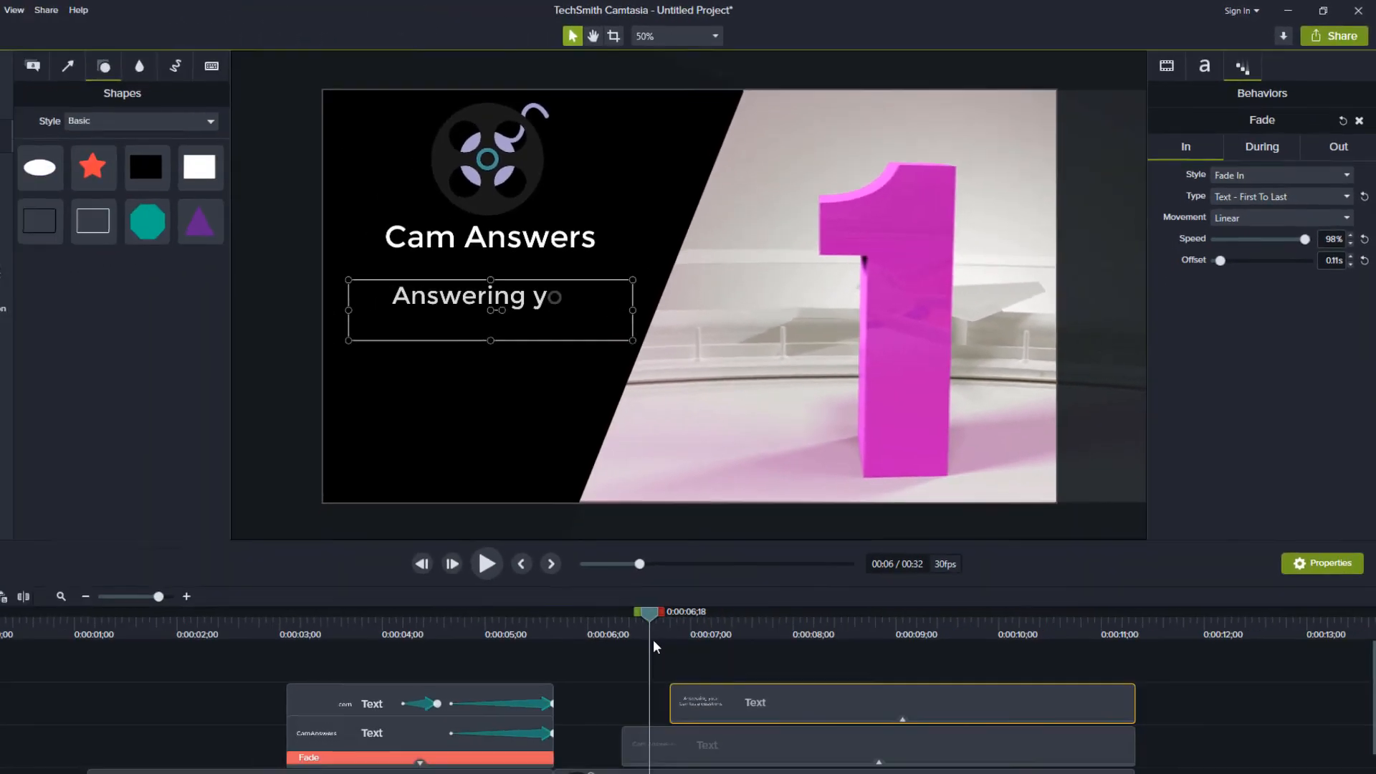
# Shift the tagline clip on Track 5 later to start at about 0:00:07;13, and play the sequence from 0:00:05;20.
pyautogui.click(673, 600)
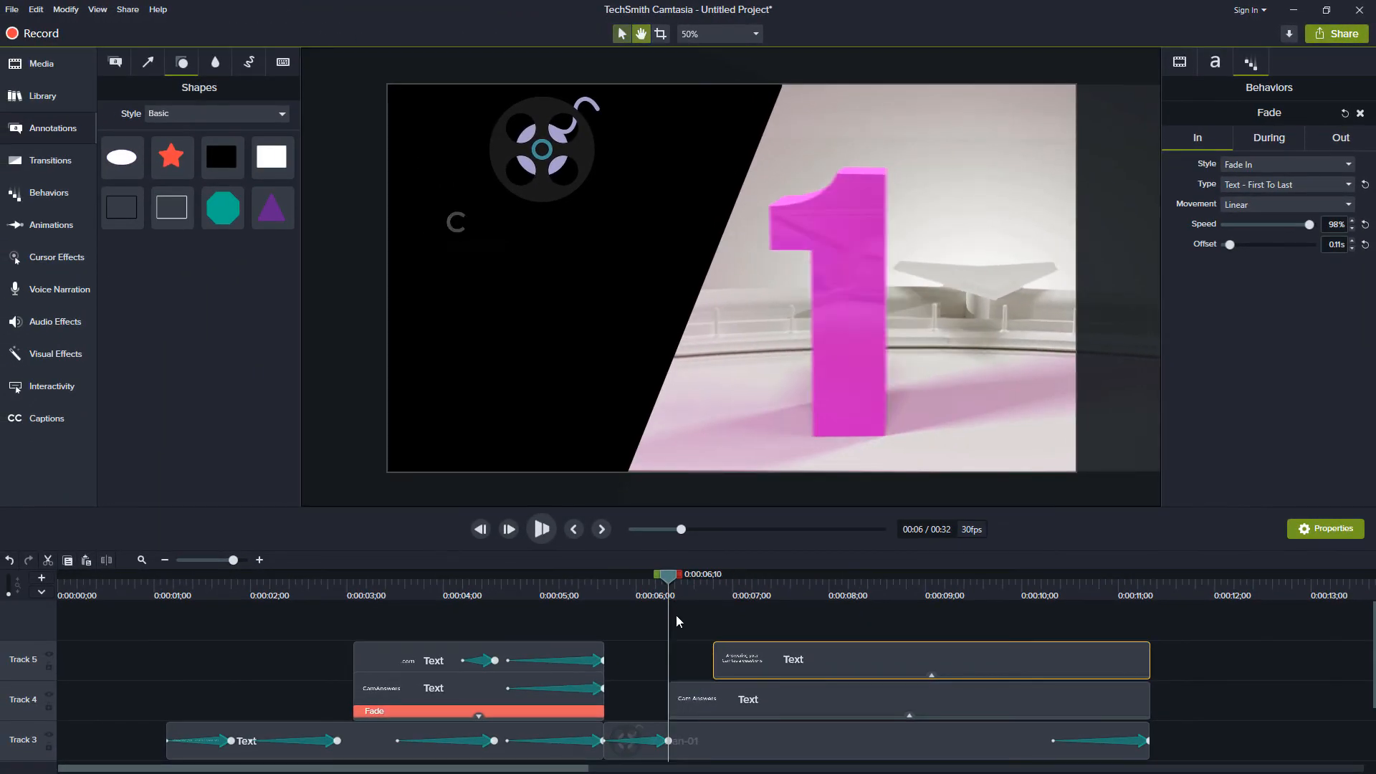
pyautogui.press('space')
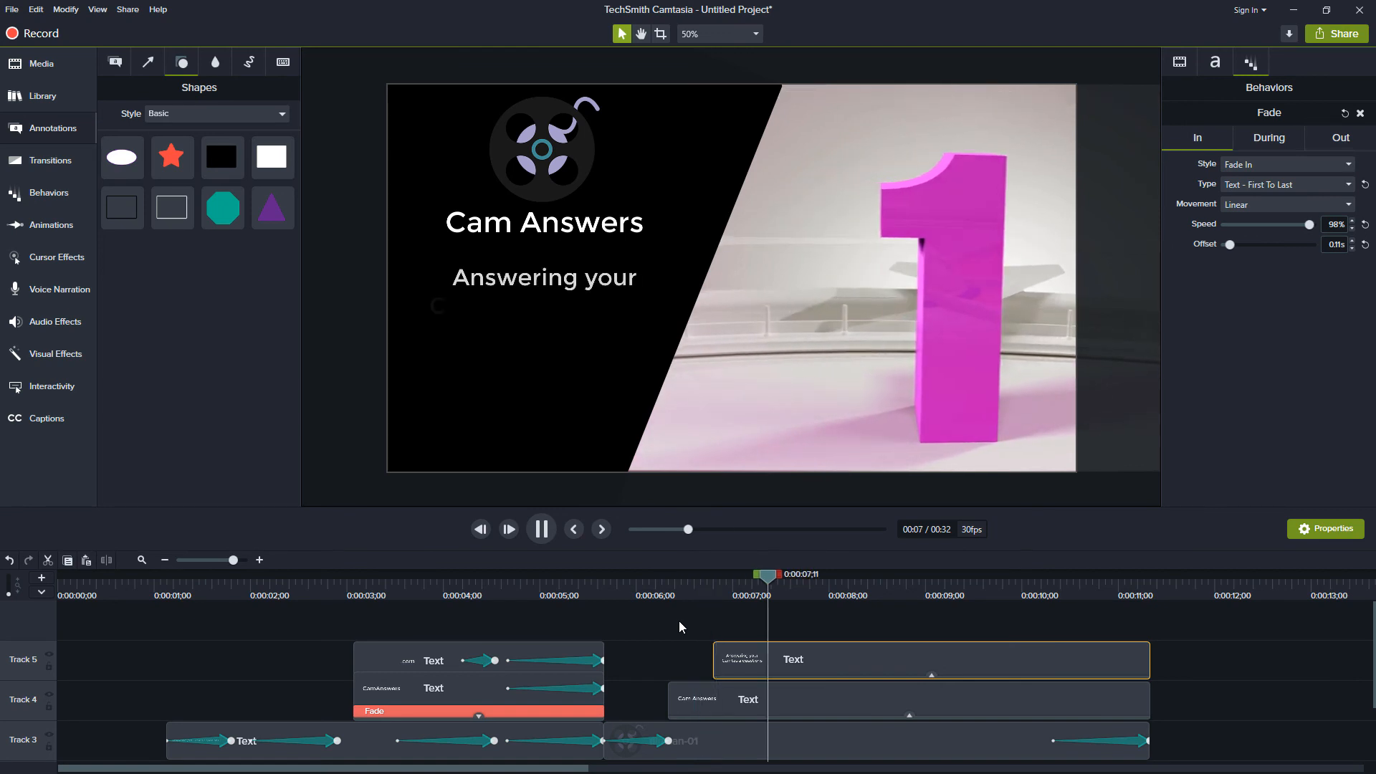
pyautogui.click(756, 659)
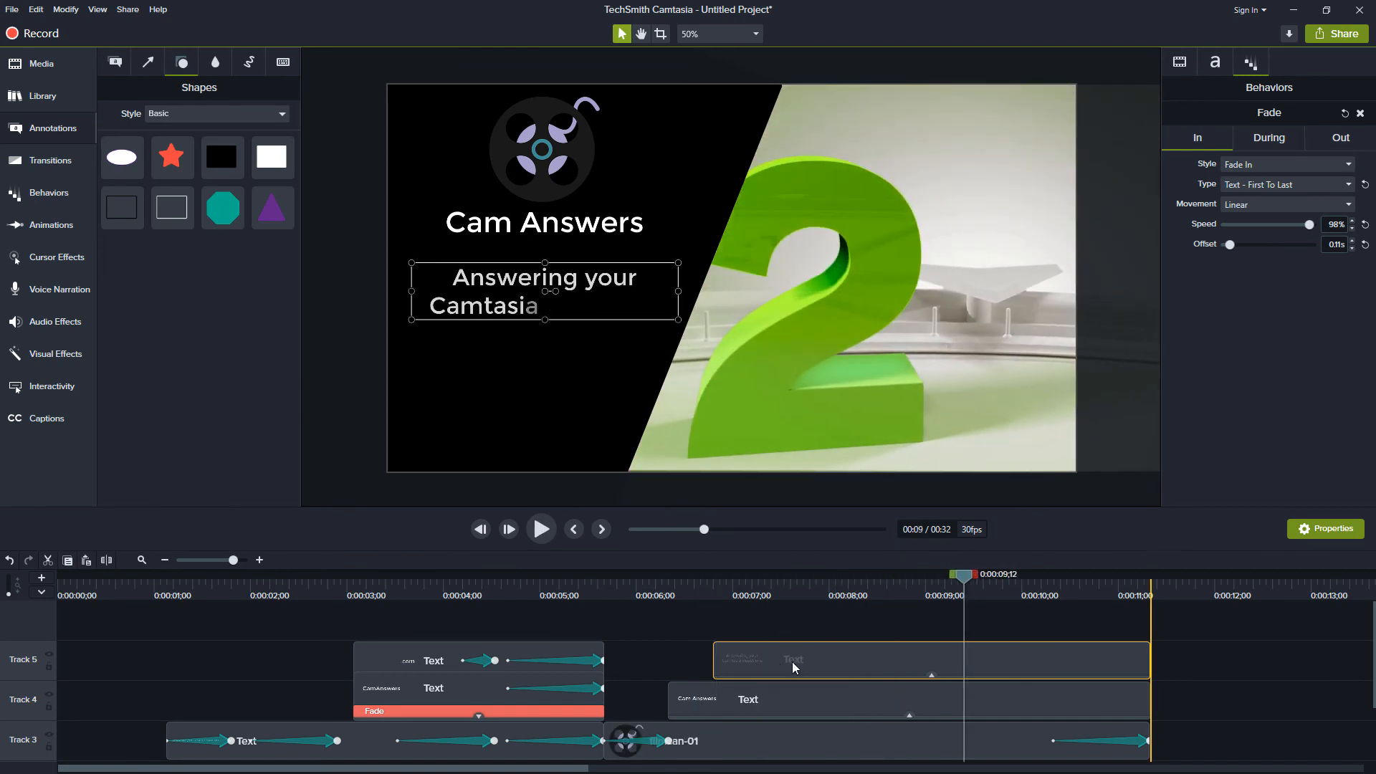
pyautogui.moveTo(792, 661); pyautogui.dragTo(800, 662)
pyautogui.click(689, 597)
pyautogui.moveTo(688, 596); pyautogui.dragTo(773, 594)
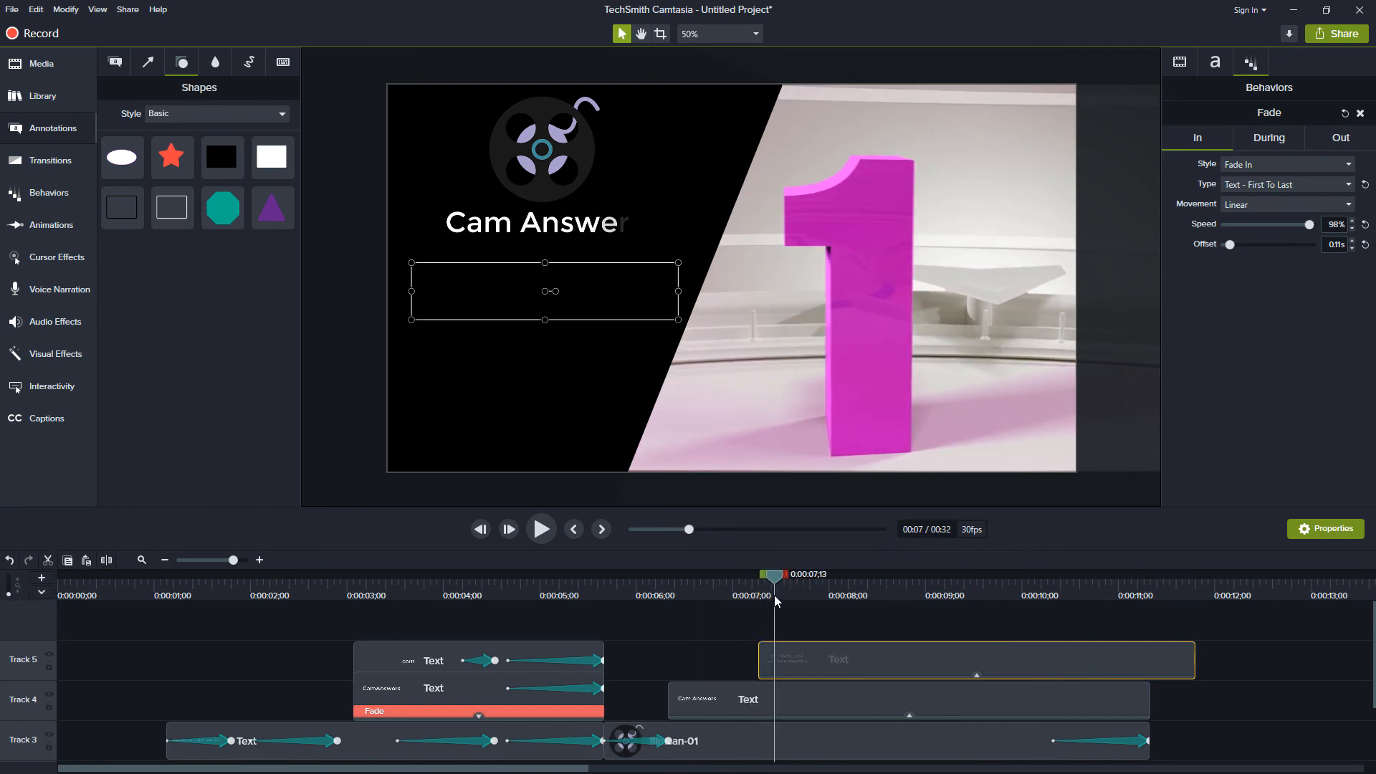
pyautogui.moveTo(859, 661); pyautogui.dragTo(883, 661)
pyautogui.moveTo(671, 594); pyautogui.dragTo(607, 595)
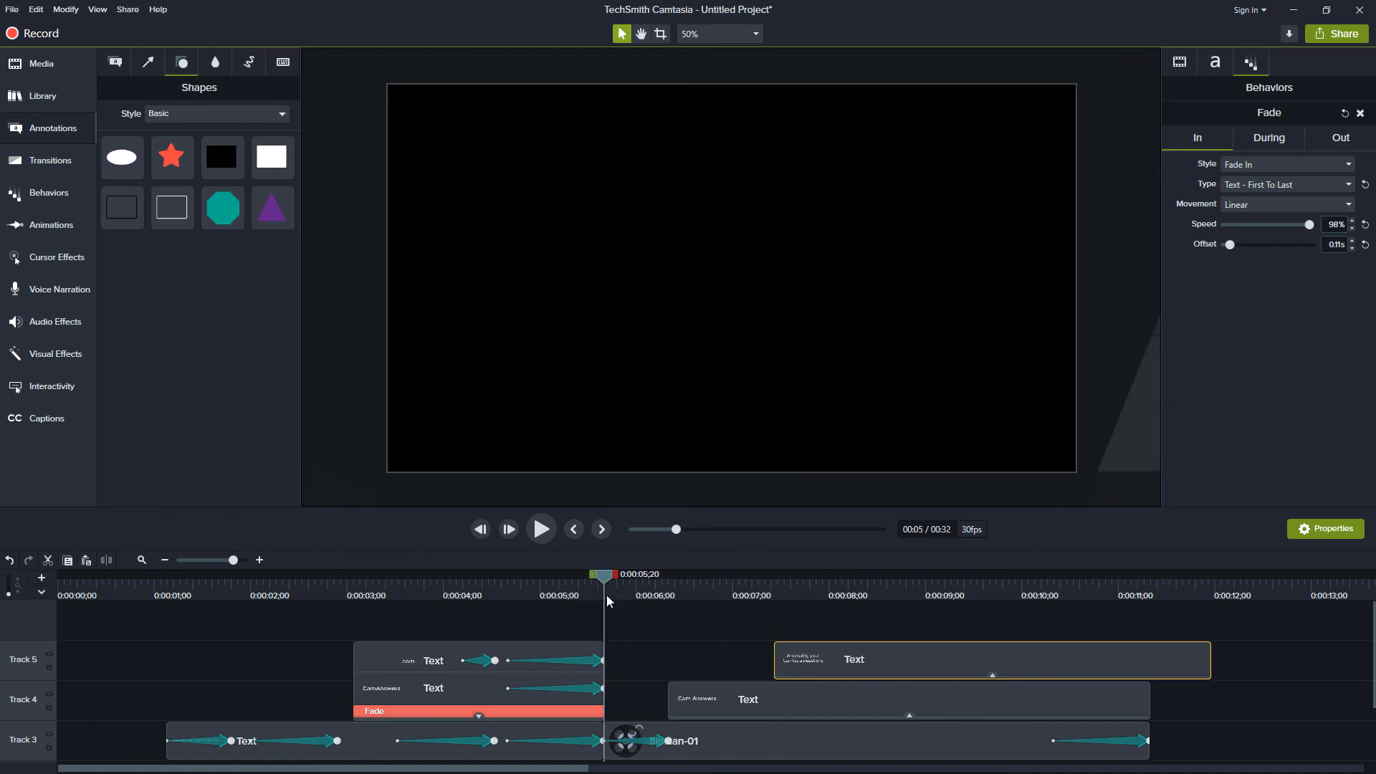
pyautogui.press('space')
pyautogui.press('space')
# Copy filmcan-01's properties after its first animation and paste them at the clip's start so the logo holds its final position.
pyautogui.click(711, 738)
pyautogui.click(713, 588)
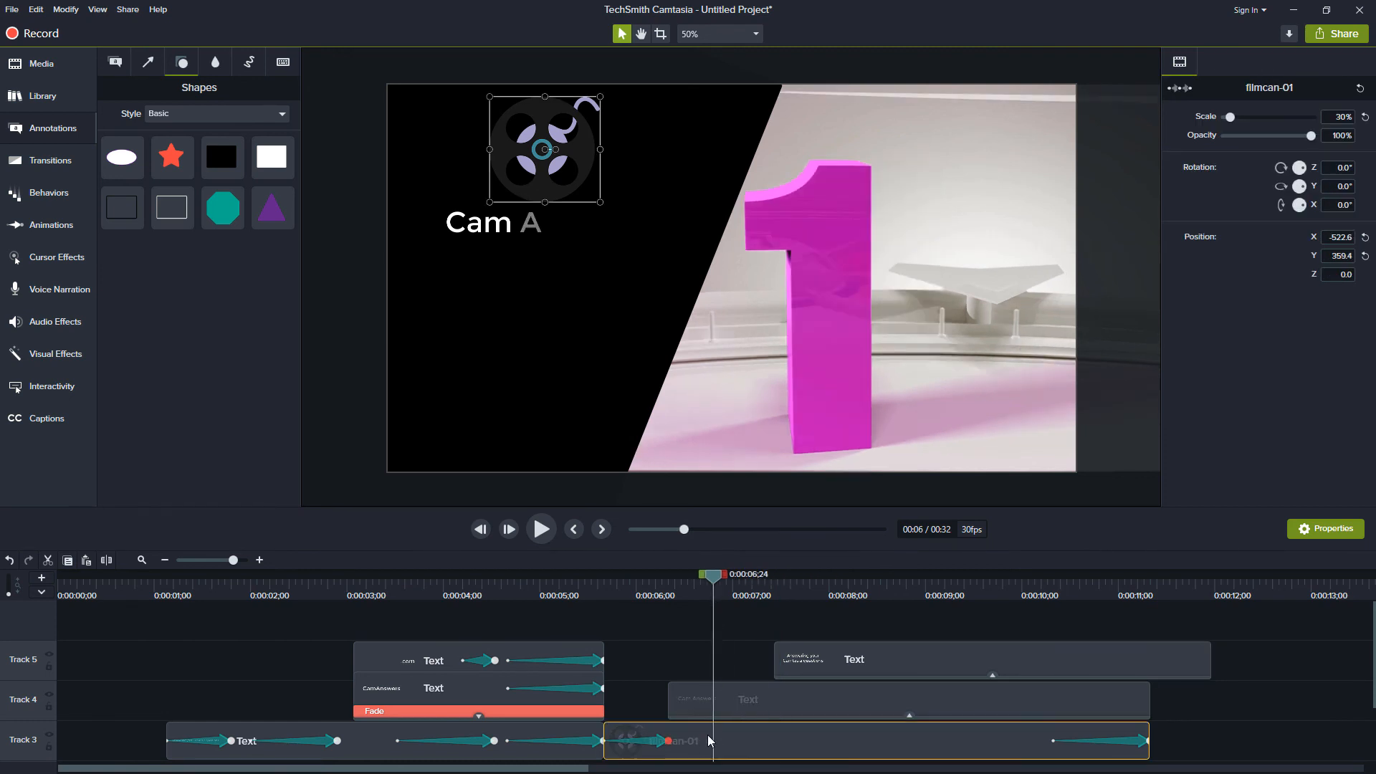
pyautogui.doubleClick(652, 728)
pyautogui.click(691, 586)
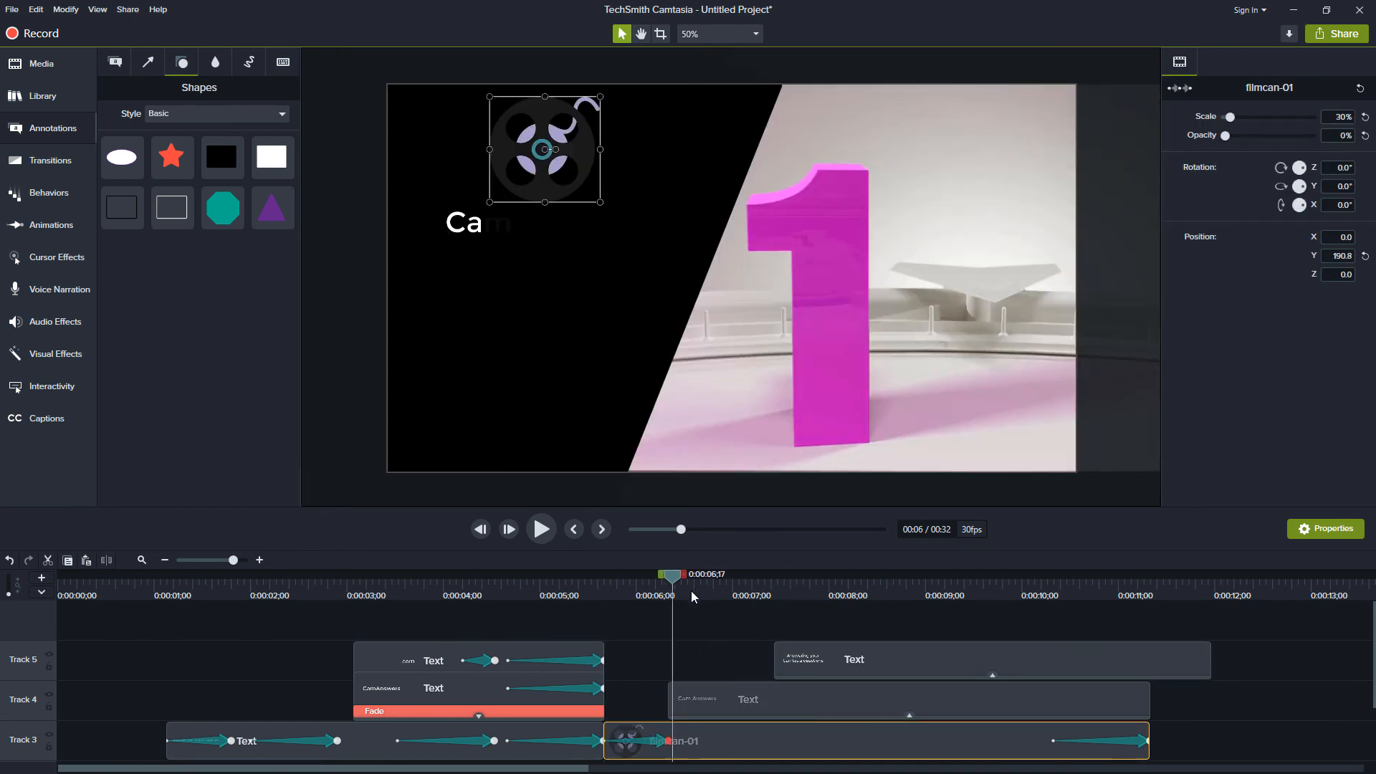
pyautogui.rightClick(703, 734)
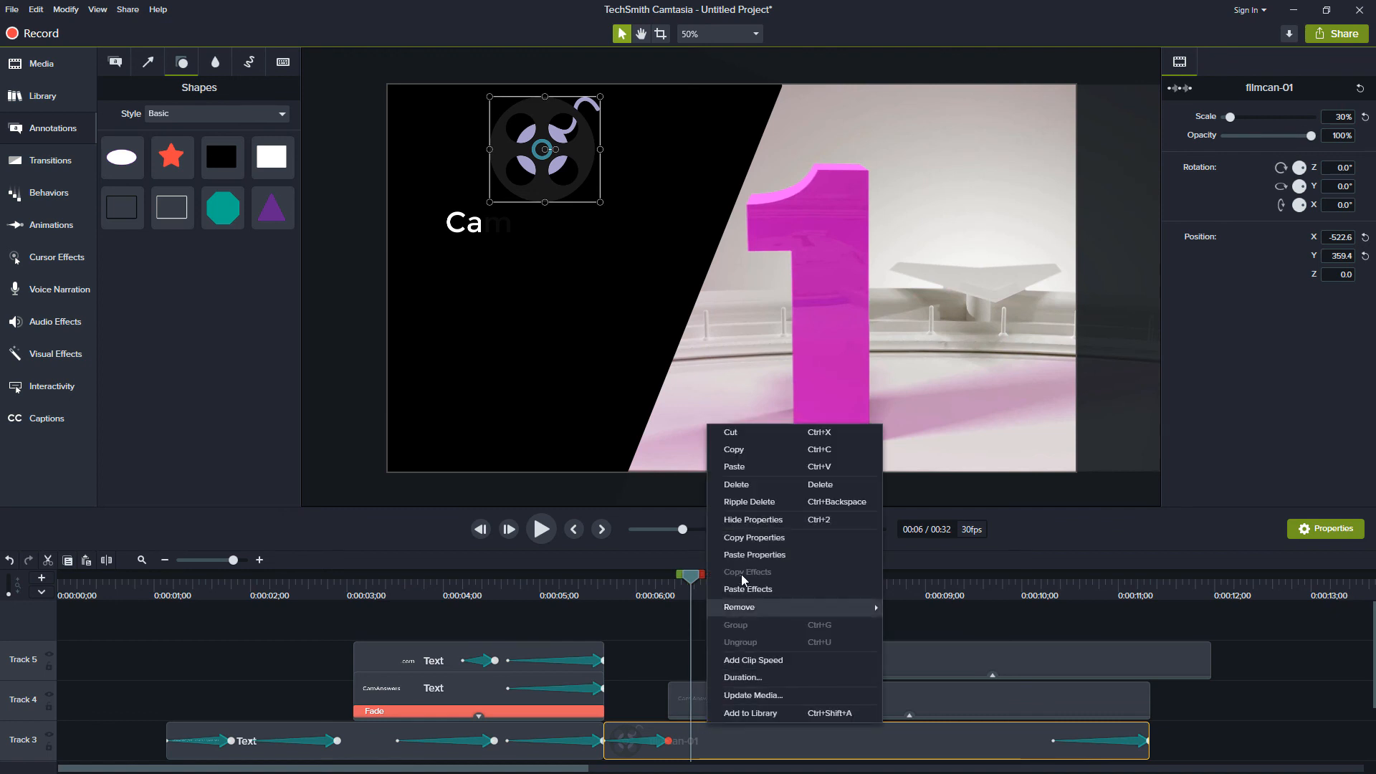
pyautogui.click(753, 537)
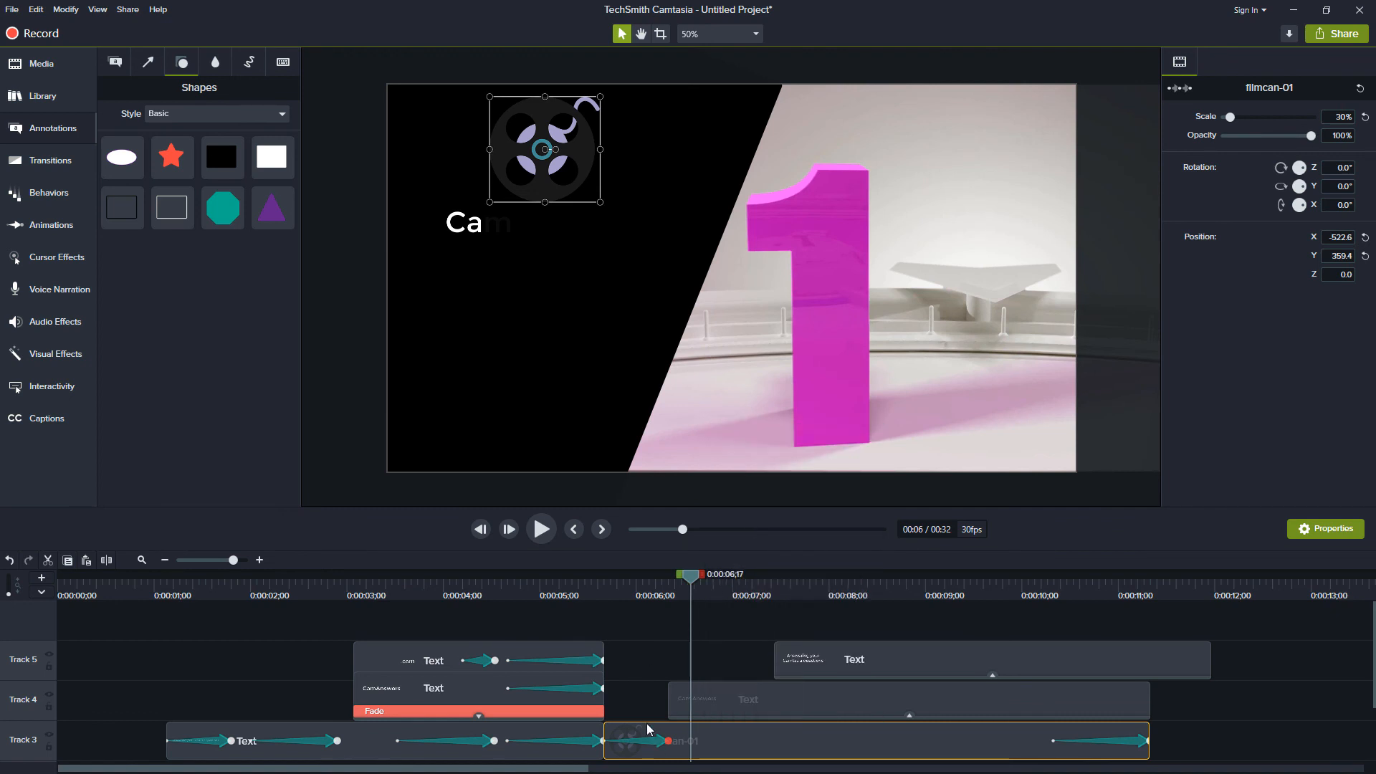
pyautogui.click(634, 730)
pyautogui.rightClick(633, 730)
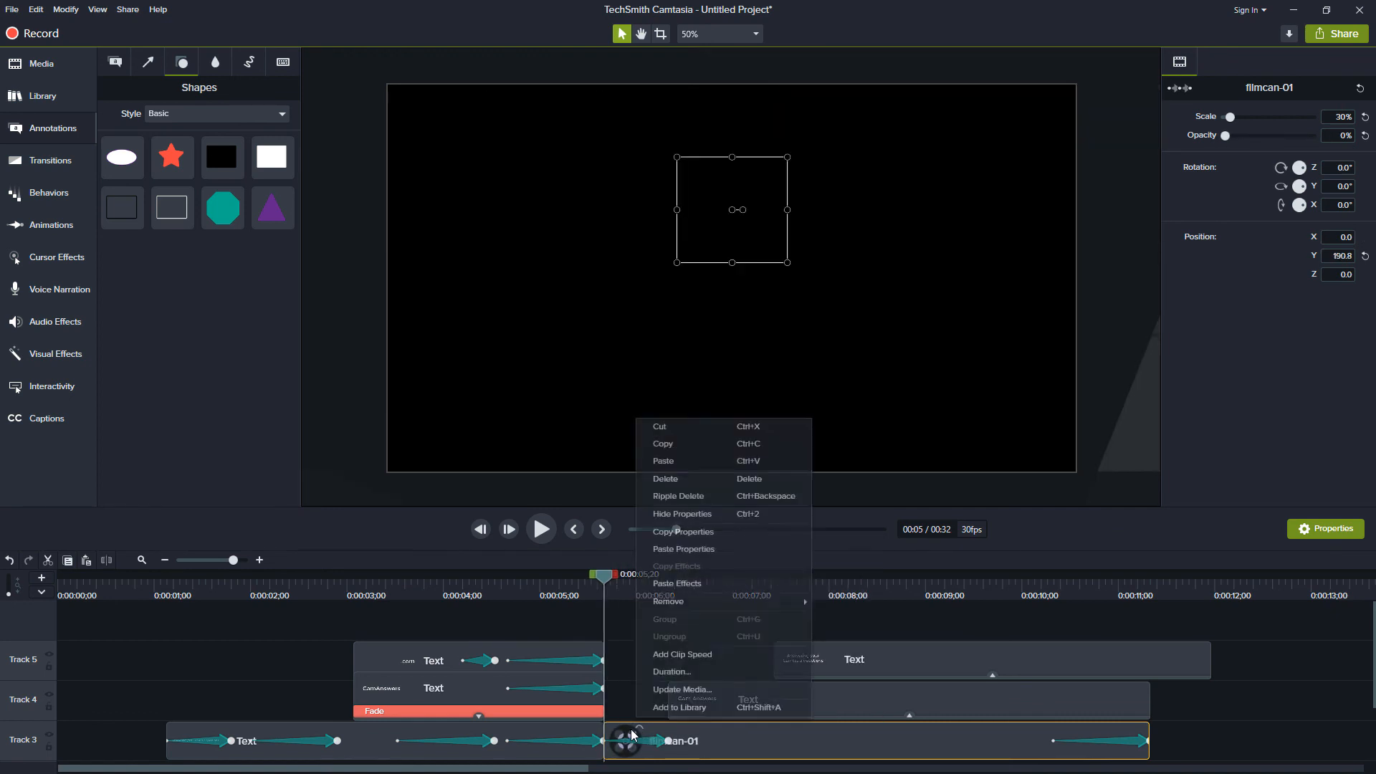
pyautogui.click(700, 548)
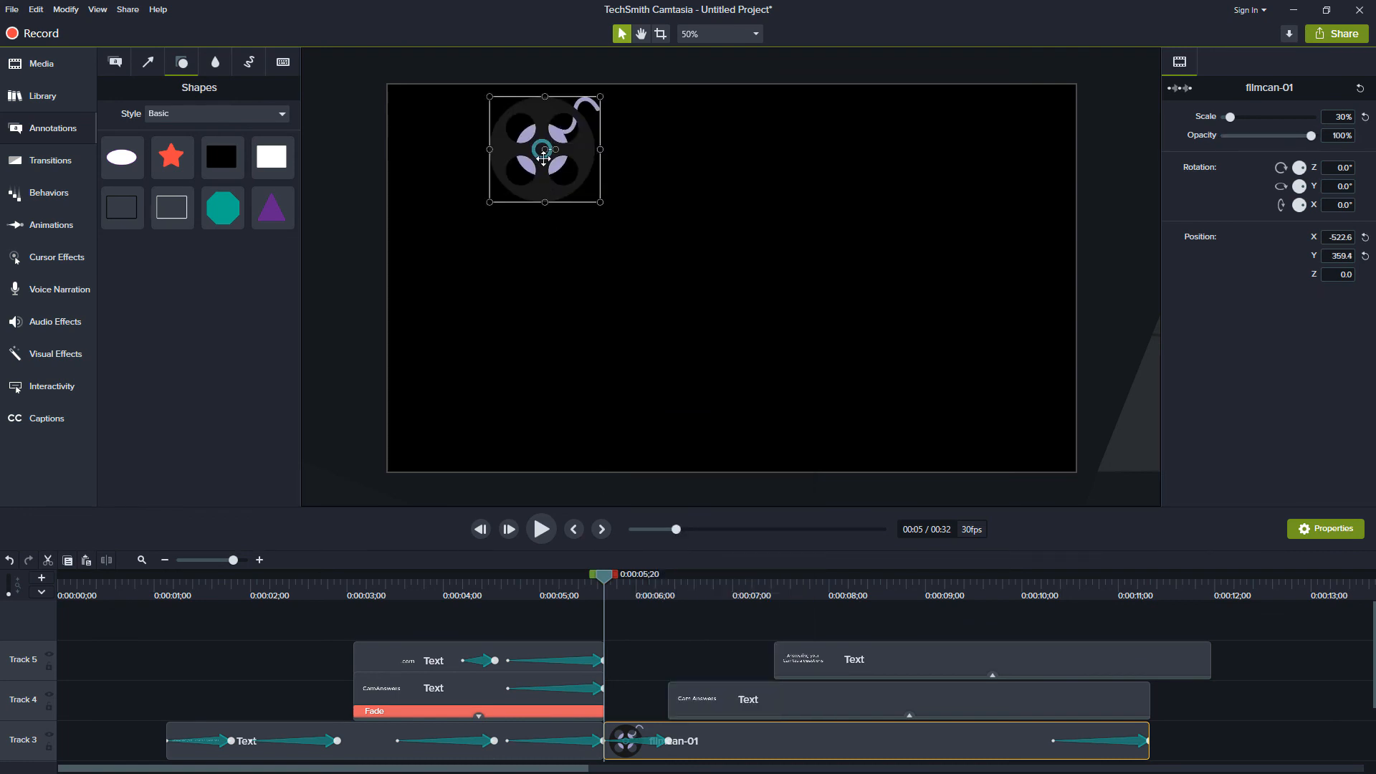
# Set filmcan-01's opacity to 0% at the clip's start and play its fade-in.
pyautogui.moveTo(1312, 137); pyautogui.dragTo(1200, 138)
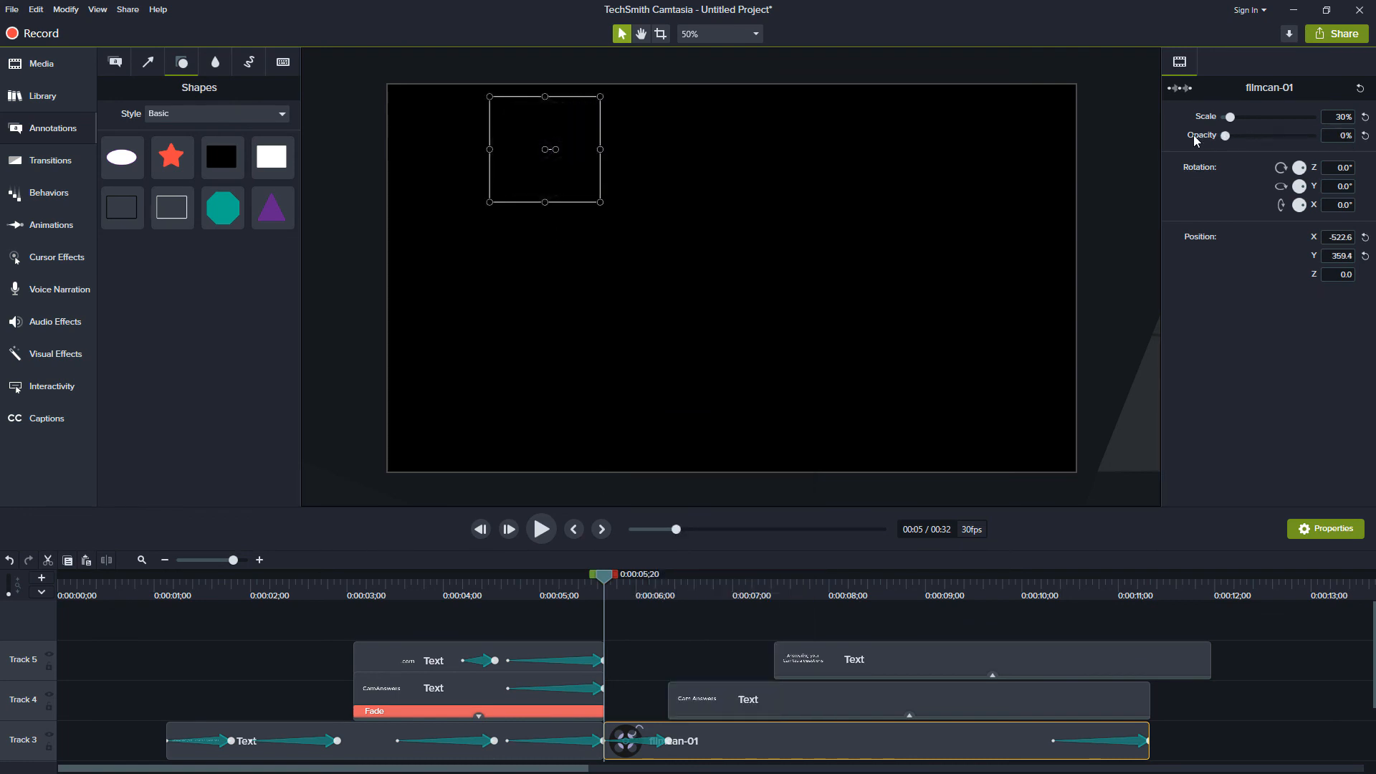
pyautogui.click(534, 531)
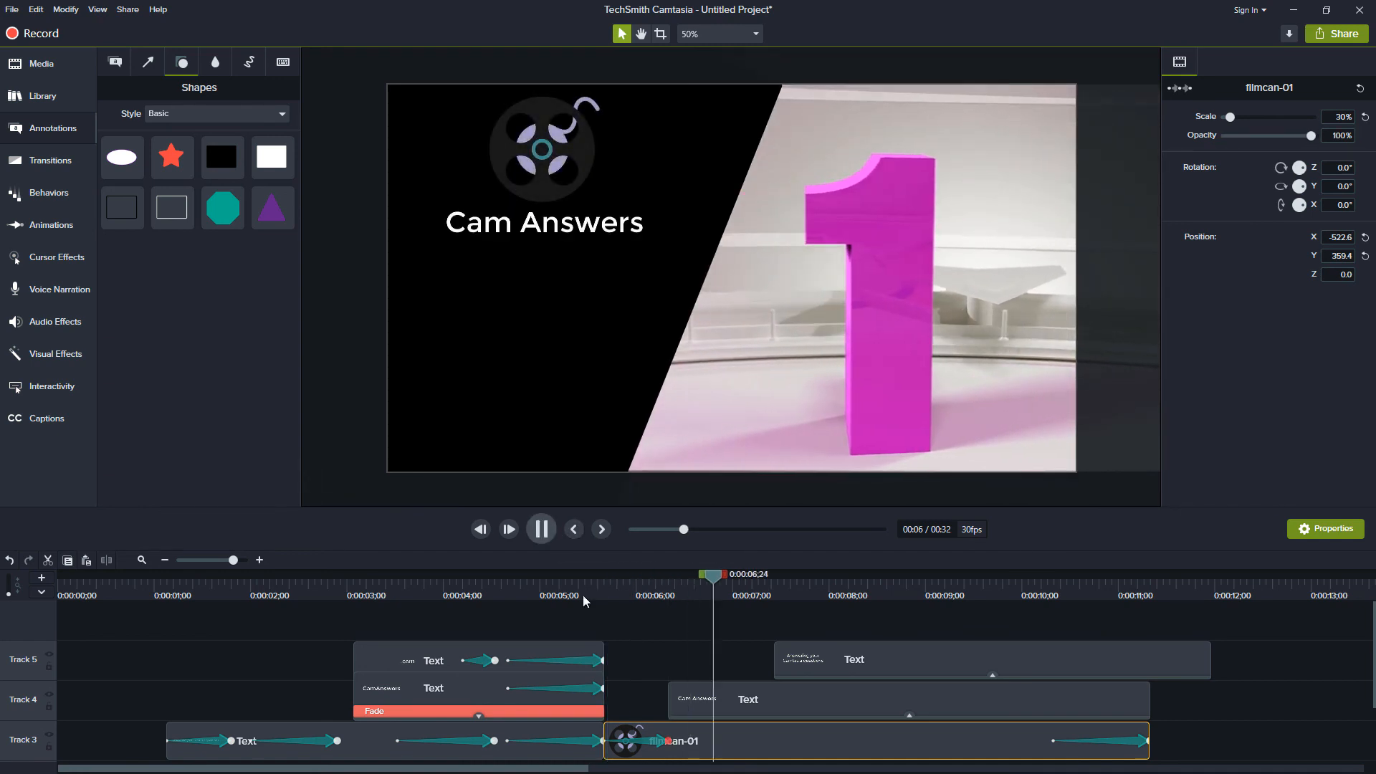
pyautogui.click(543, 539)
# Delay the logo's fade-in animation to end at about 0:00:07;00, and shift the title and tagline clips together so the title starts there.
pyautogui.scroll(-2, 686, 728)
pyautogui.moveTo(661, 666); pyautogui.dragTo(764, 667)
pyautogui.scroll(1, 747, 660)
pyautogui.hotkey('ctrl', 'z')
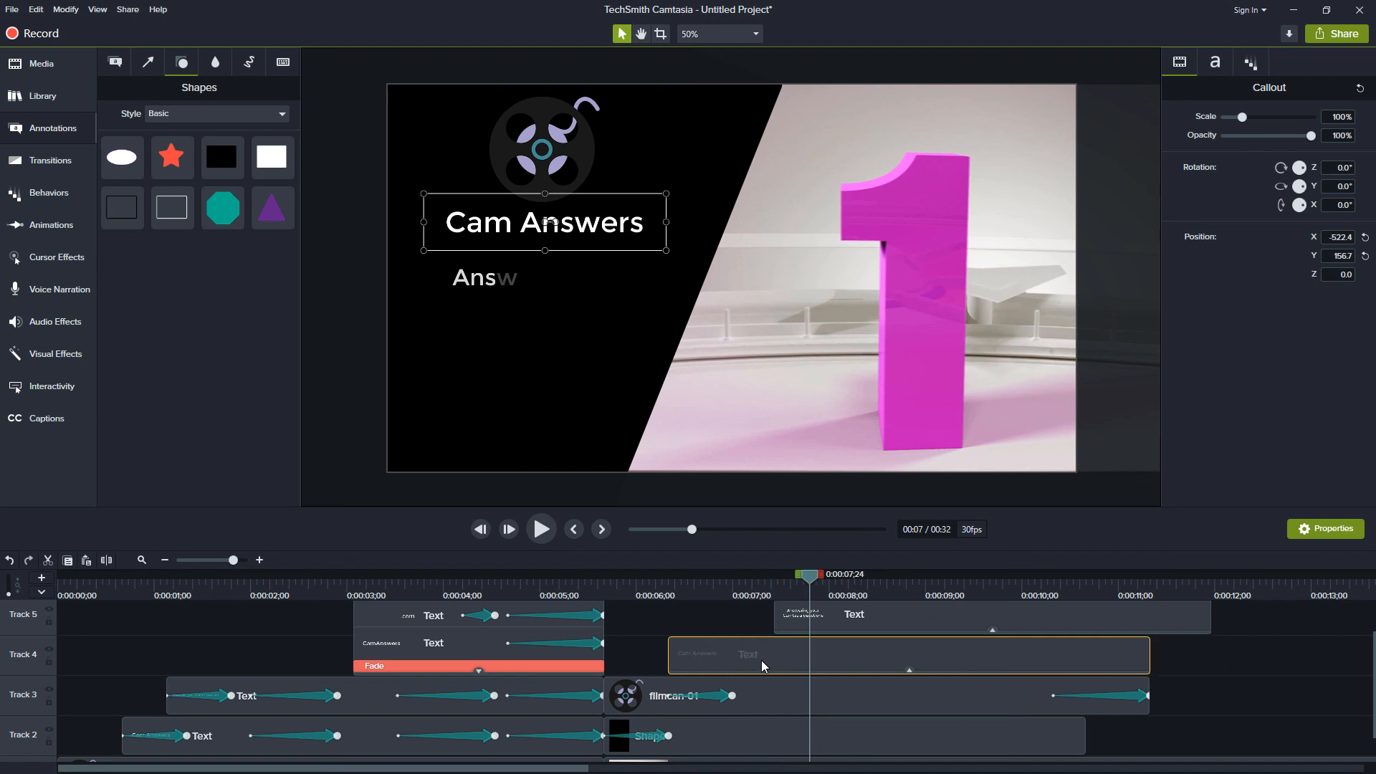
pyautogui.moveTo(740, 614); pyautogui.dragTo(853, 664)
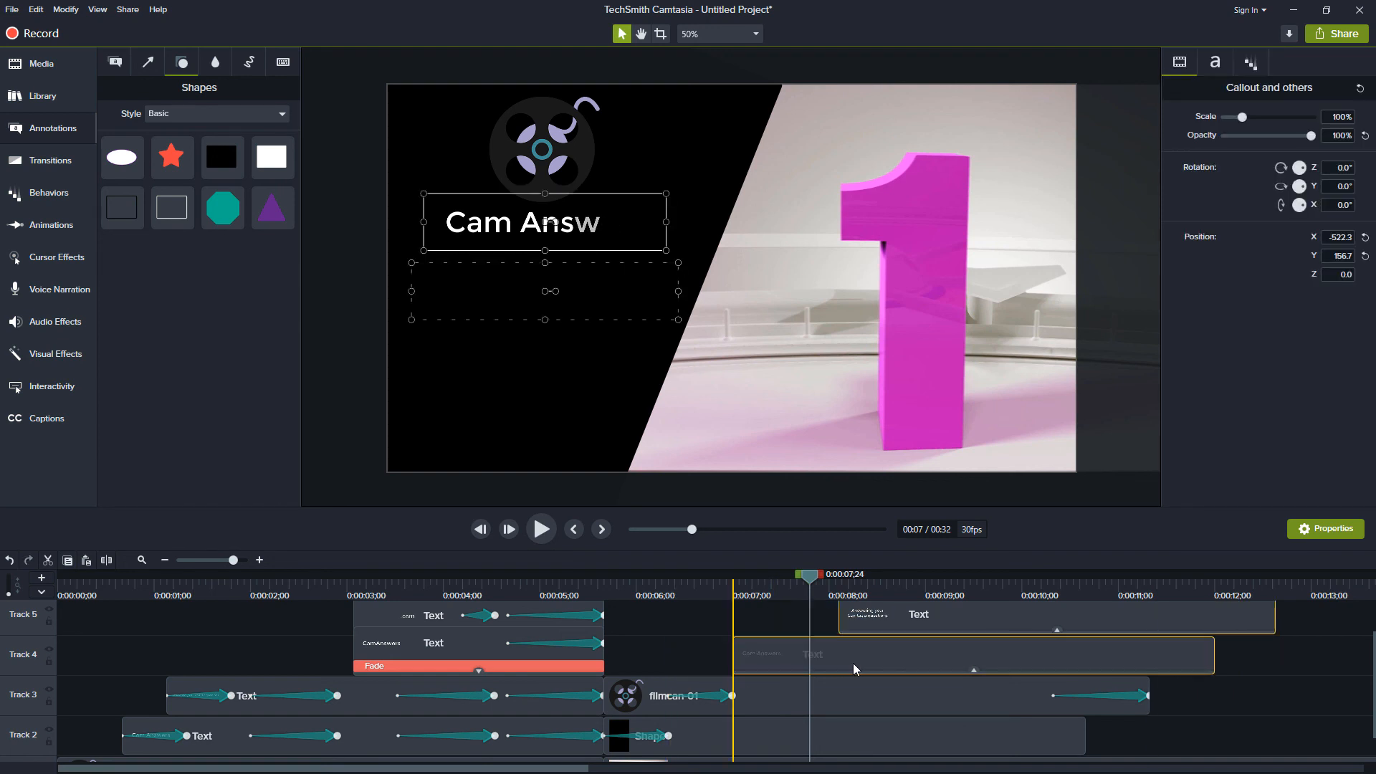
# Play the intro from the start to about 0:00:12;04, and delete the final animation from the filmcan-01 clip on Track 3.
pyautogui.moveTo(638, 596); pyautogui.dragTo(43, 583)
pyautogui.press('space')
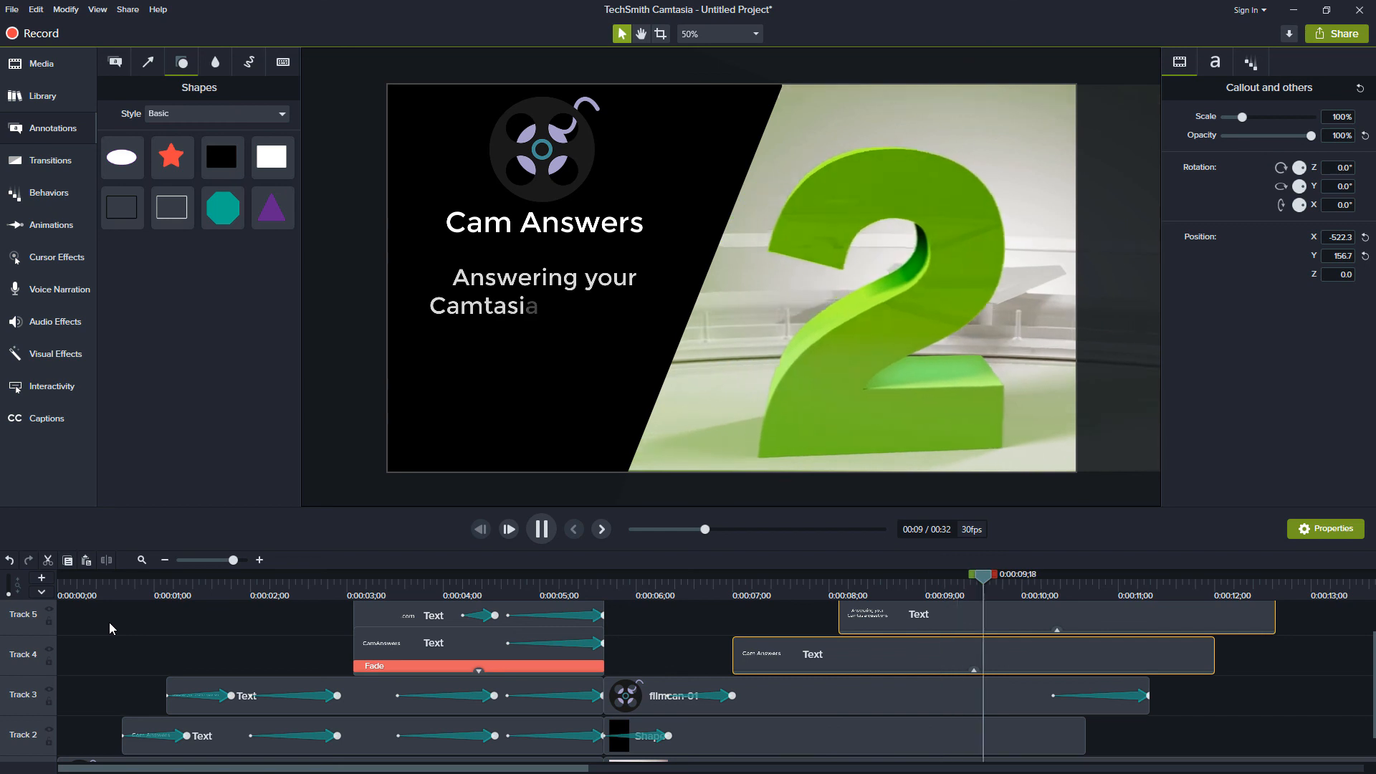
pyautogui.press('space')
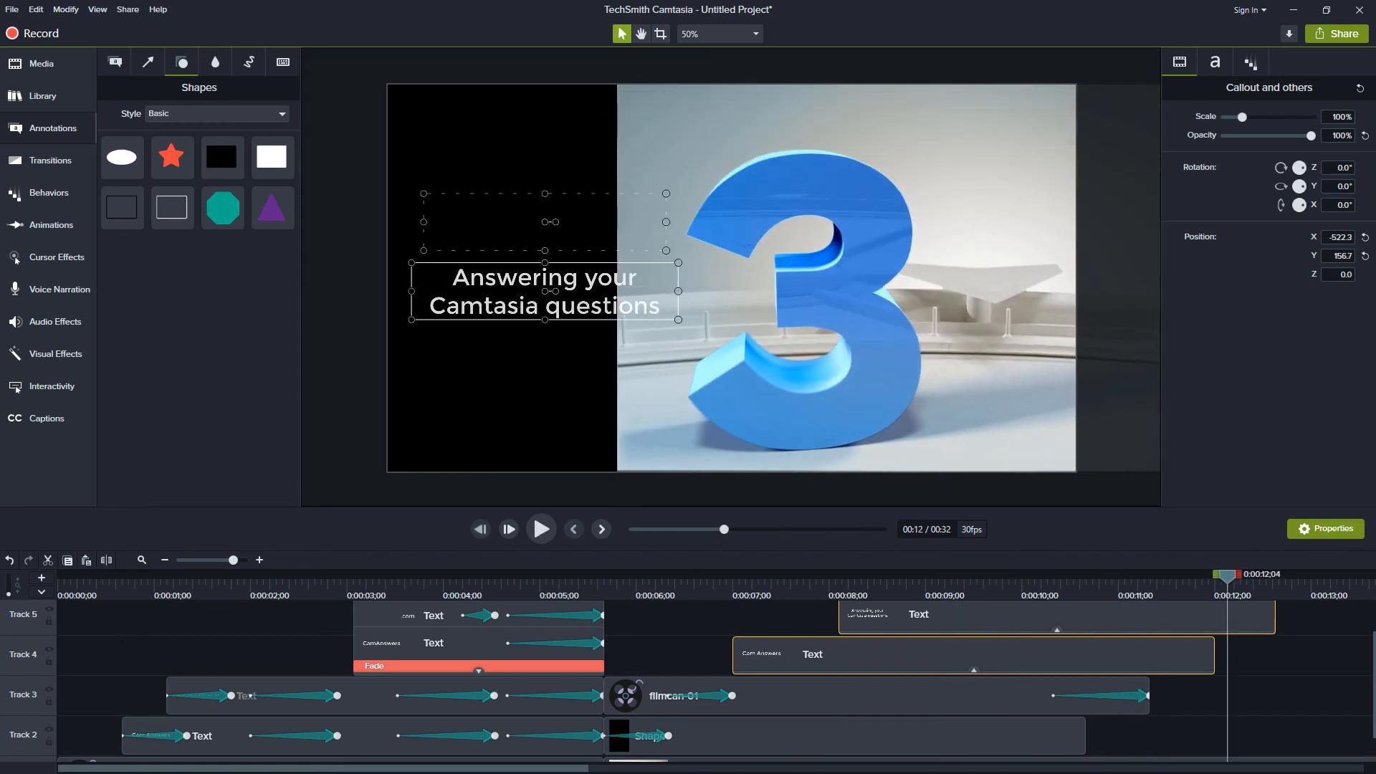
pyautogui.click(1134, 698)
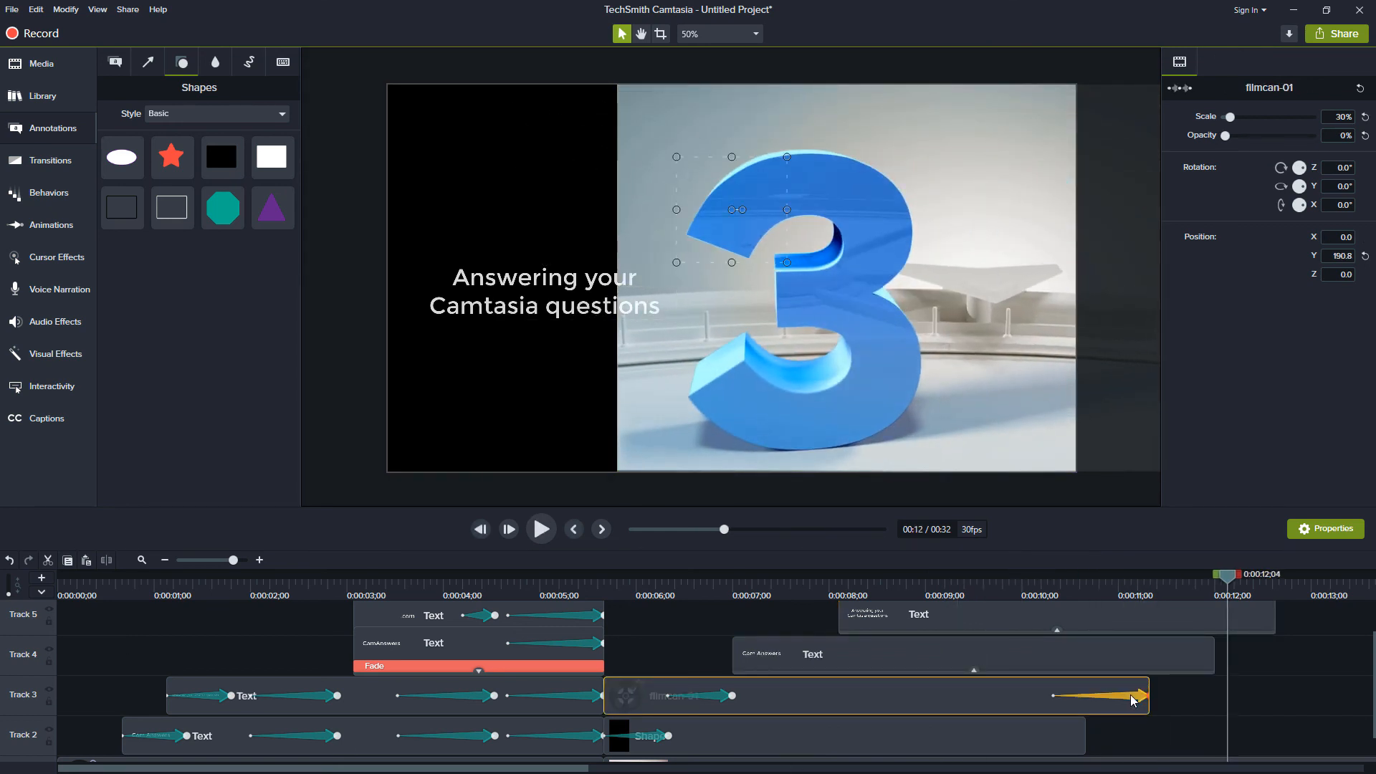
pyautogui.moveTo(1054, 599); pyautogui.dragTo(951, 596)
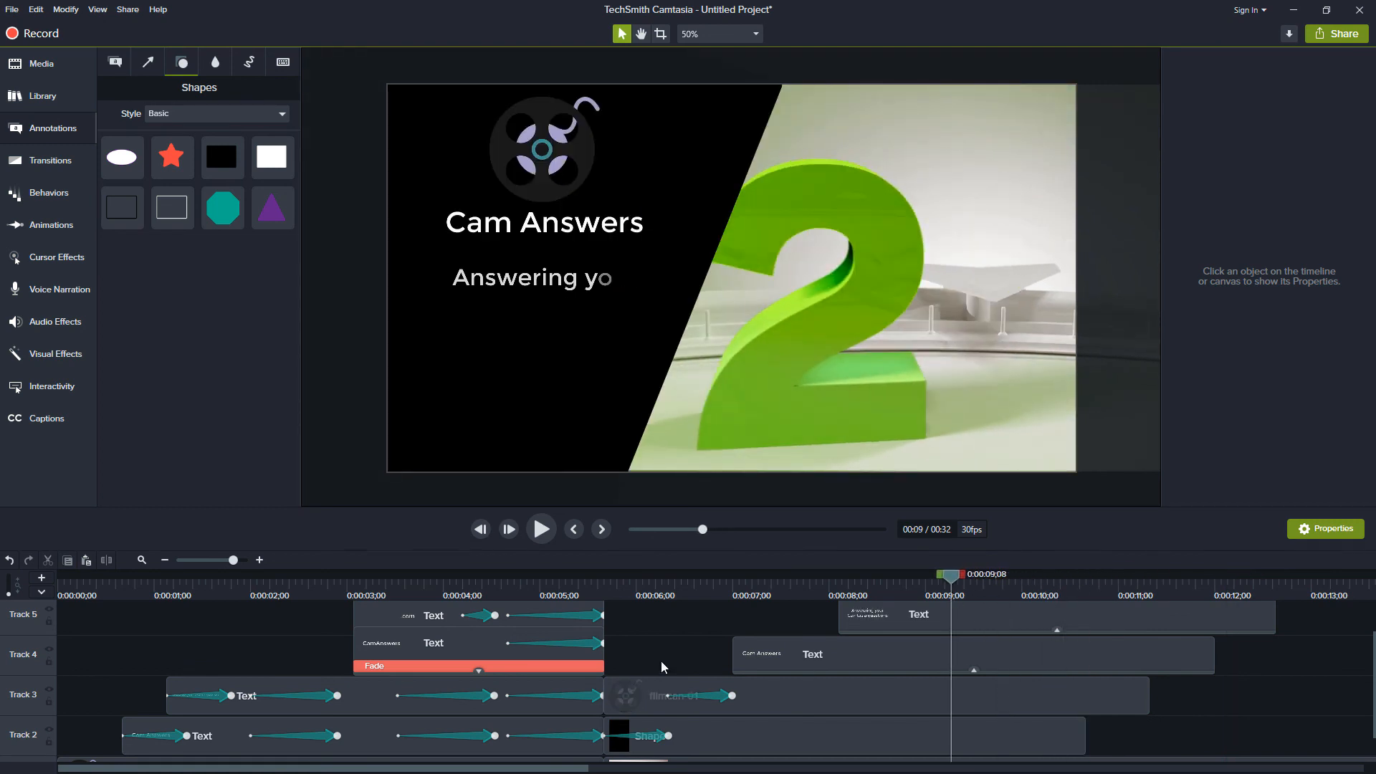
# Extend the Shape clip on Track 2 to end together with the spinningcounter clip on Track 1.
pyautogui.click(141, 560)
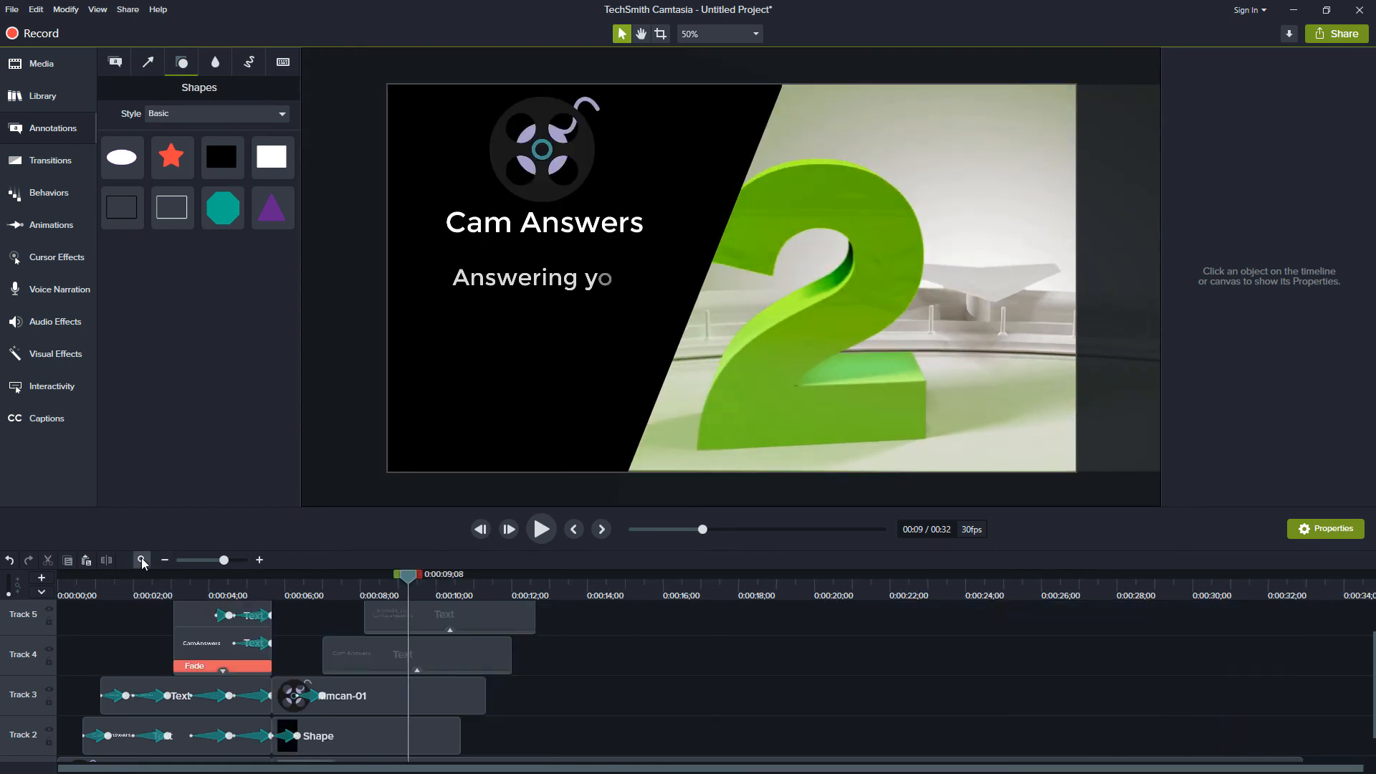
pyautogui.scroll(-1, 491, 707)
pyautogui.click(386, 701)
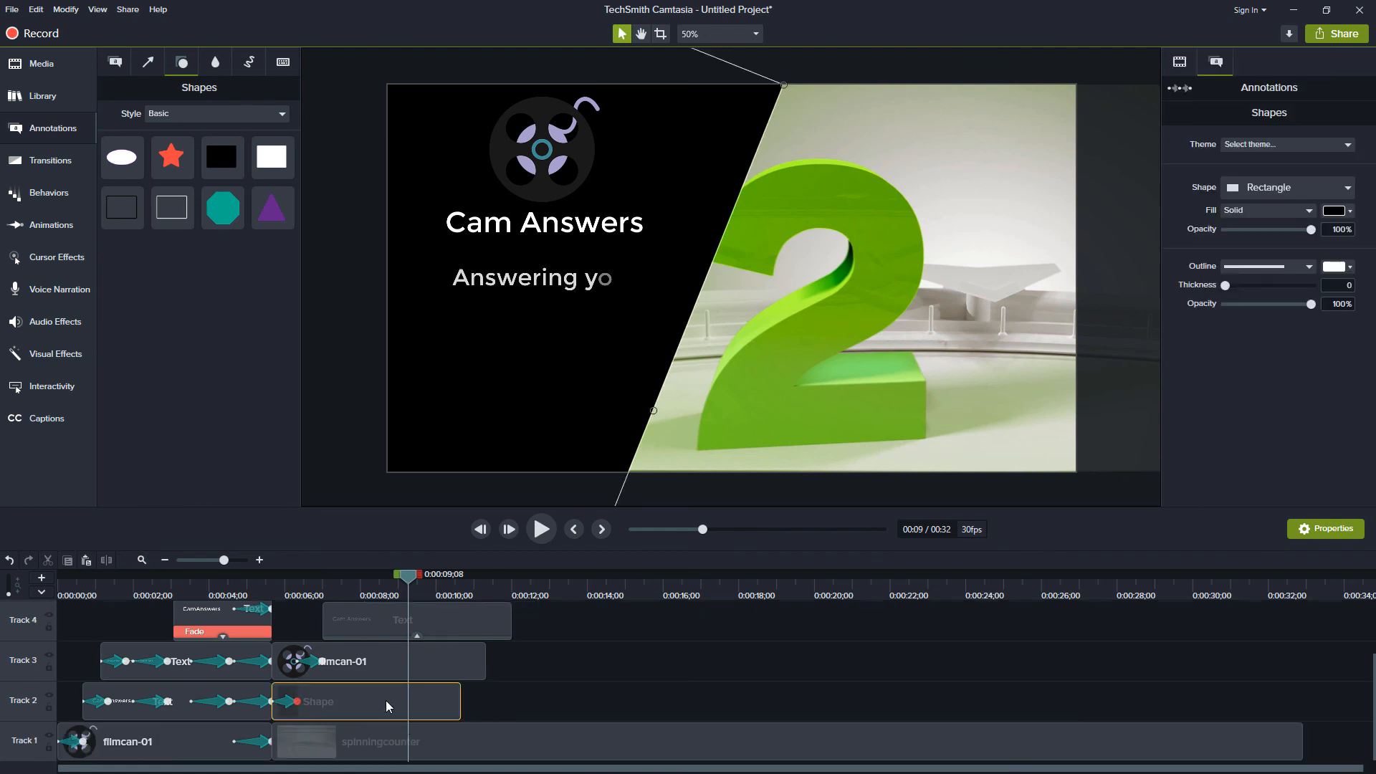
pyautogui.moveTo(461, 702); pyautogui.dragTo(1308, 702)
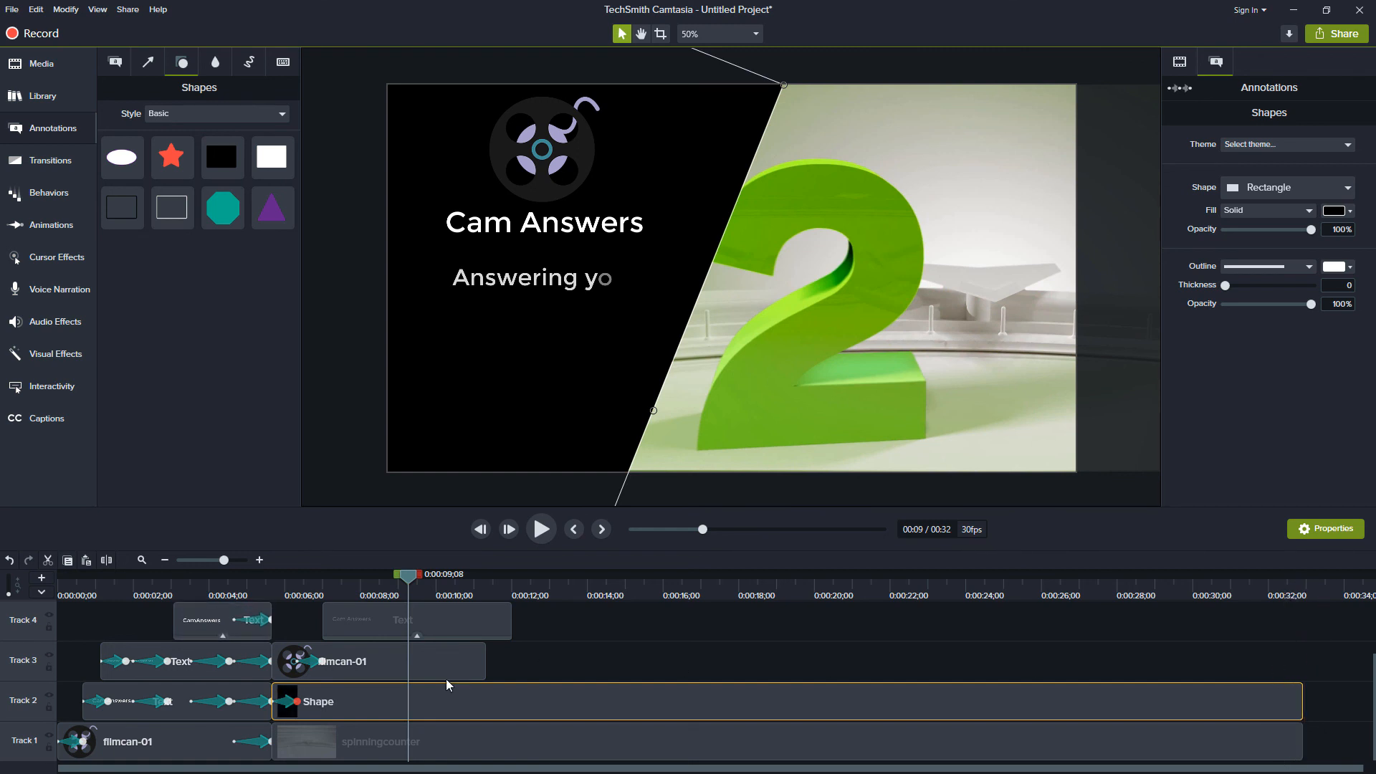
pyautogui.press('space')
# Trim the ends of the title clip on Track 4 and the tagline clip on Track 5 to match the filmcan-01 clip's end.
pyautogui.scroll(2, 502, 638)
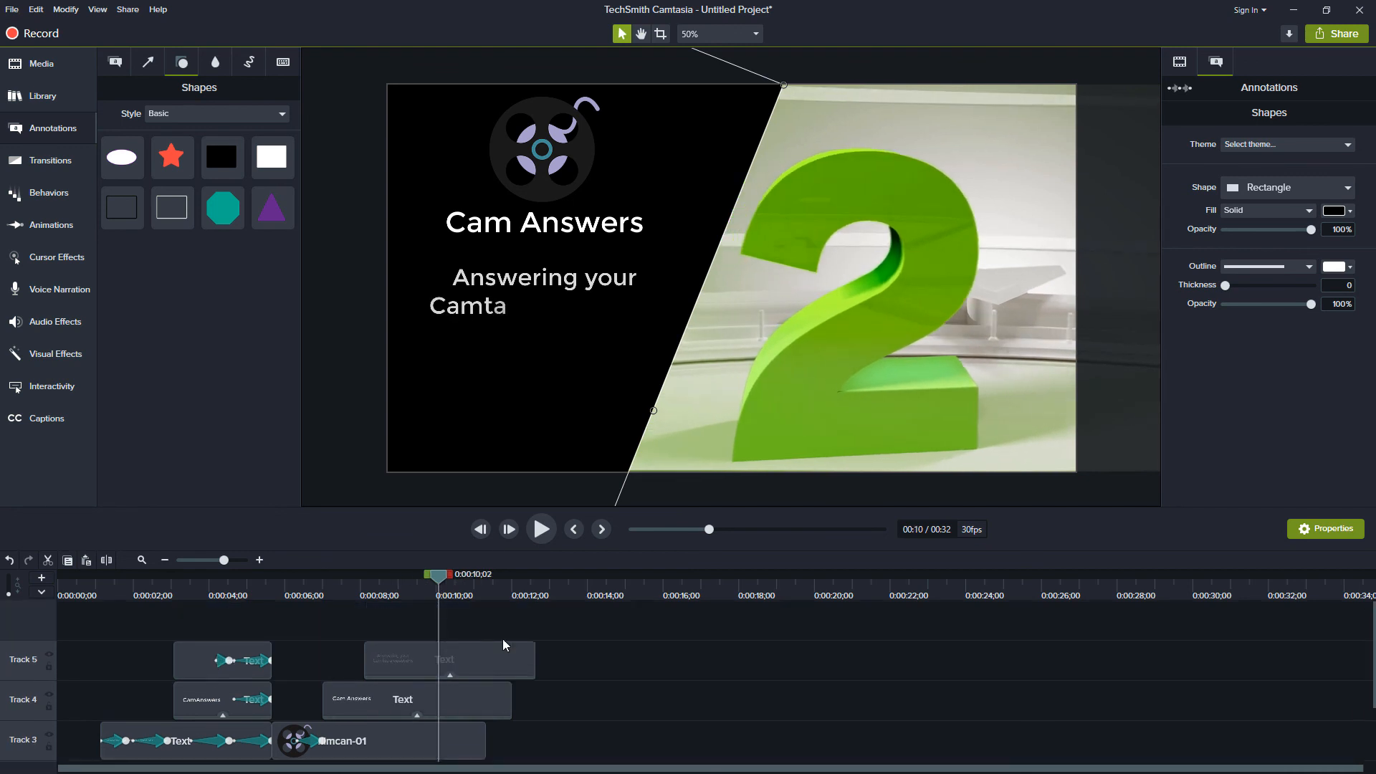
pyautogui.moveTo(504, 704); pyautogui.dragTo(478, 705)
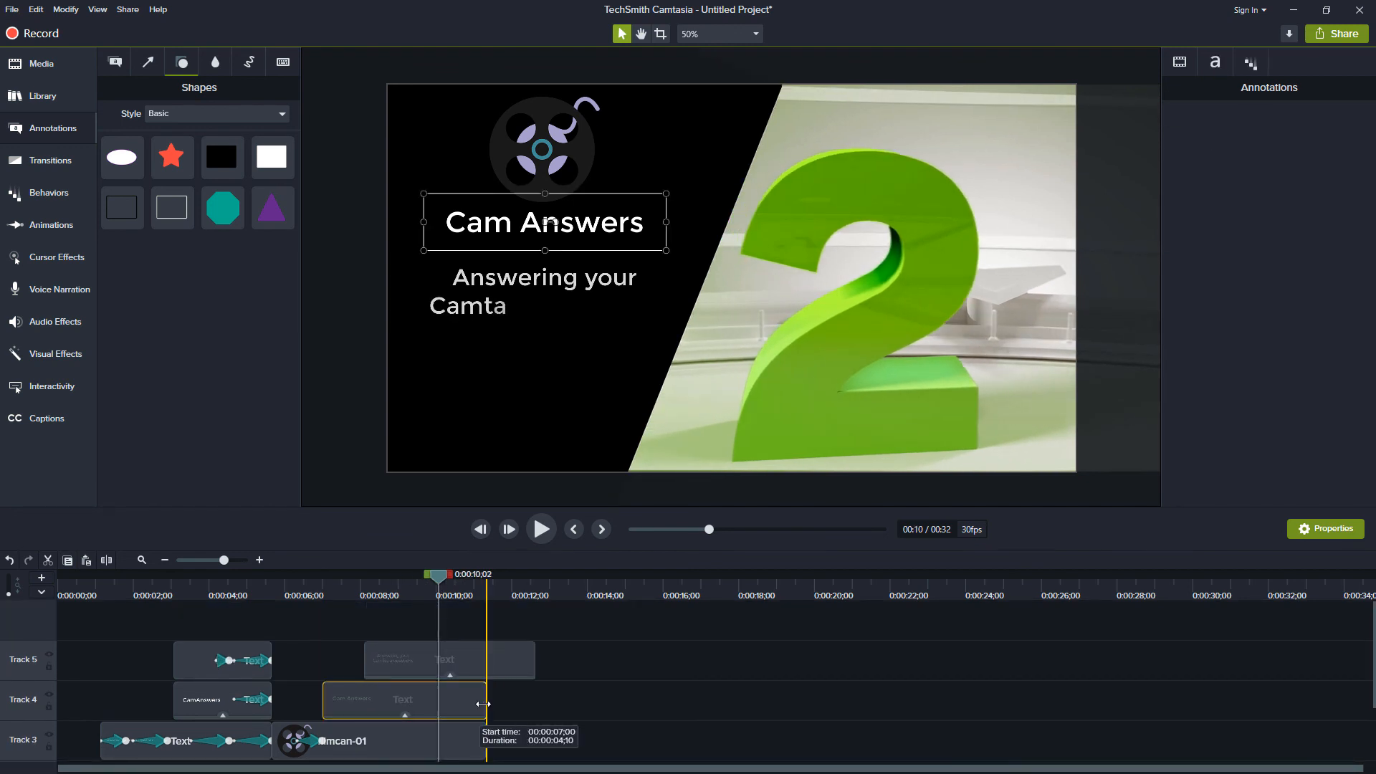
pyautogui.moveTo(535, 657); pyautogui.dragTo(487, 658)
# Animate the logo, title and tagline clips together to 0% opacity at their shared end, and play the fade-out.
pyautogui.moveTo(517, 727); pyautogui.dragTo(488, 584)
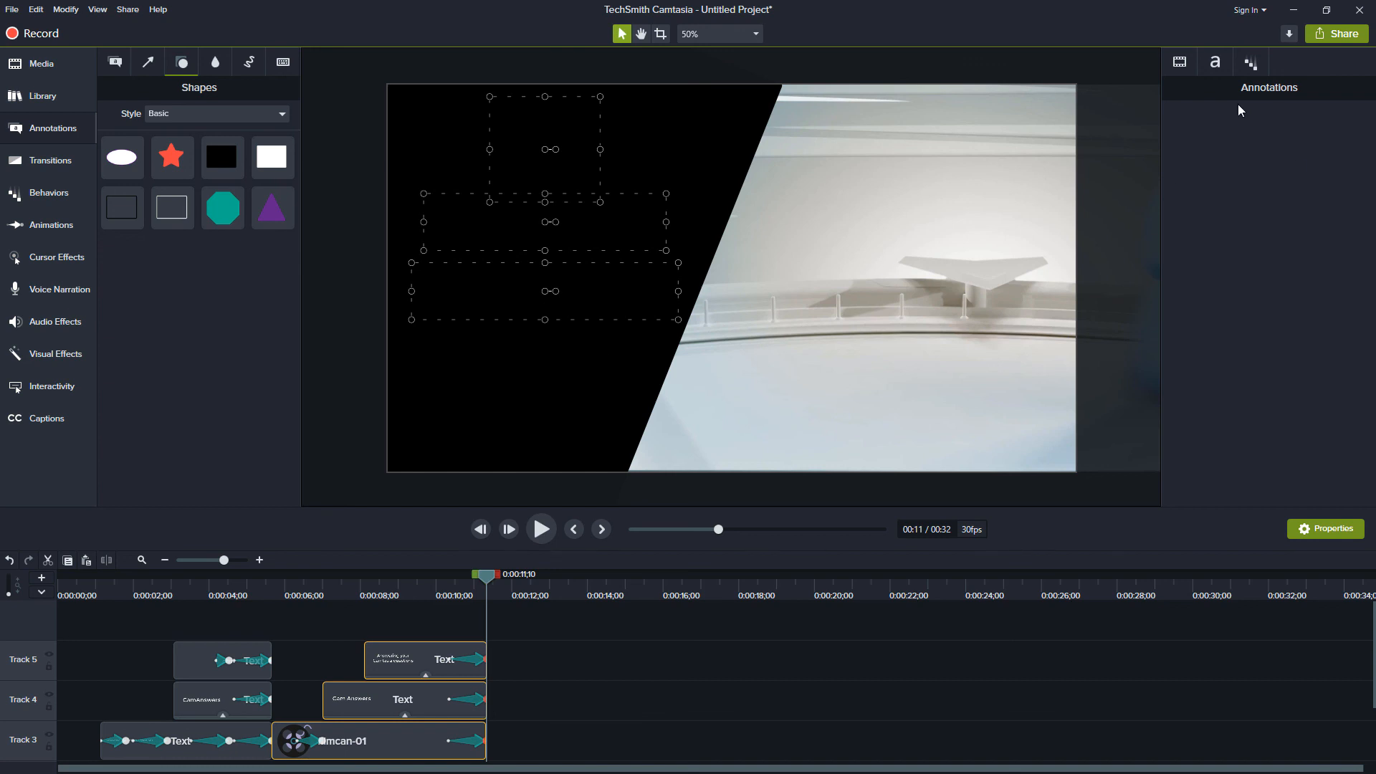
pyautogui.click(1180, 63)
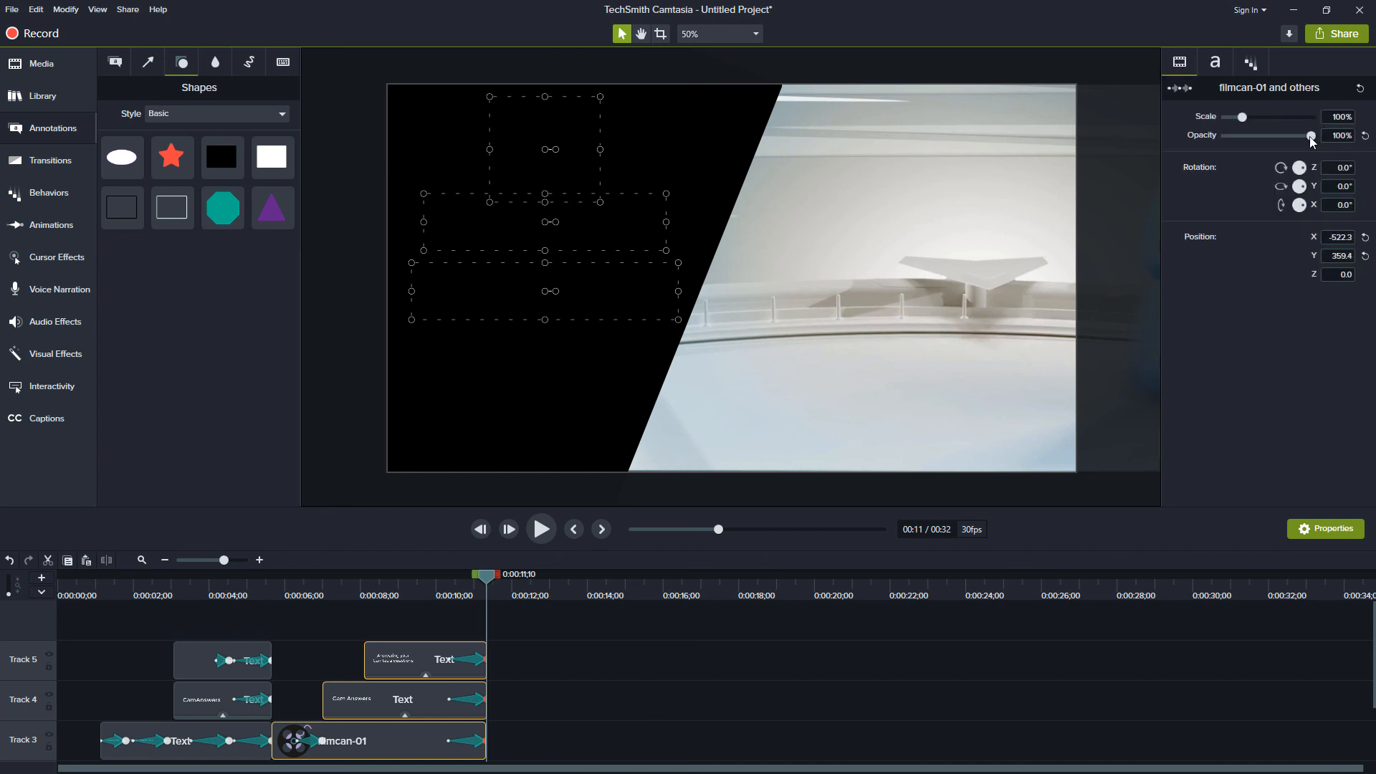
pyautogui.click(334, 595)
pyautogui.press('space')
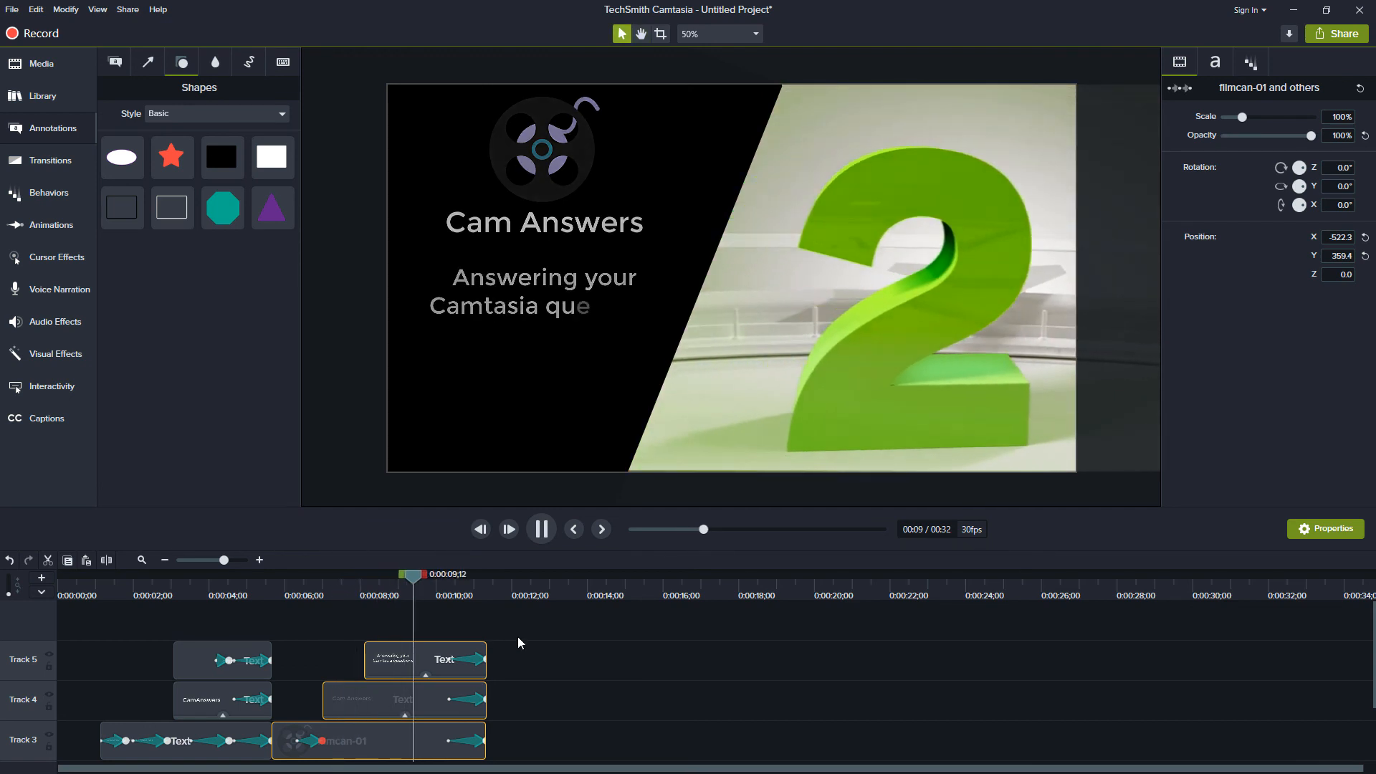
pyautogui.press('space')
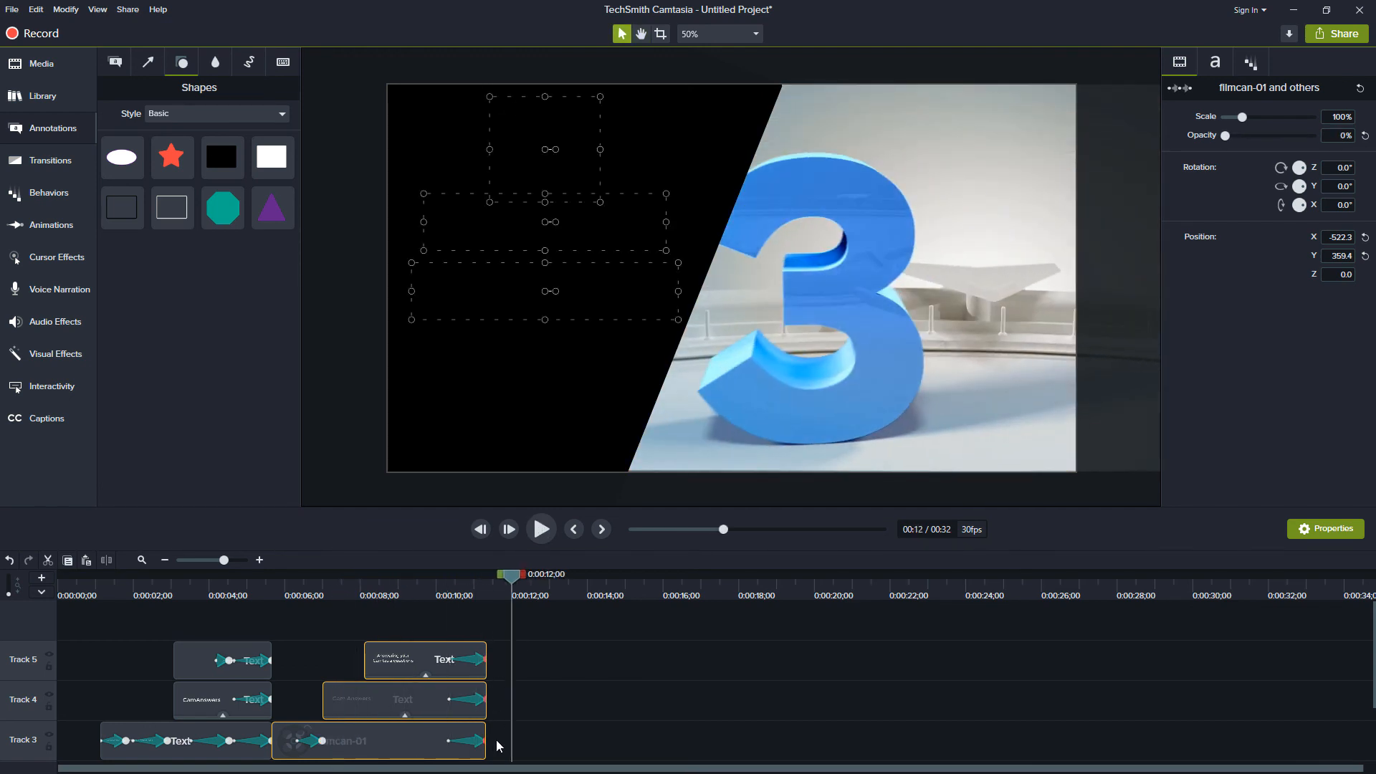
# Extend the logo, title and tagline clips together to about 0:00:13;15, and move each fade-out animation to its clip's new end.
pyautogui.moveTo(485, 732); pyautogui.dragTo(570, 733)
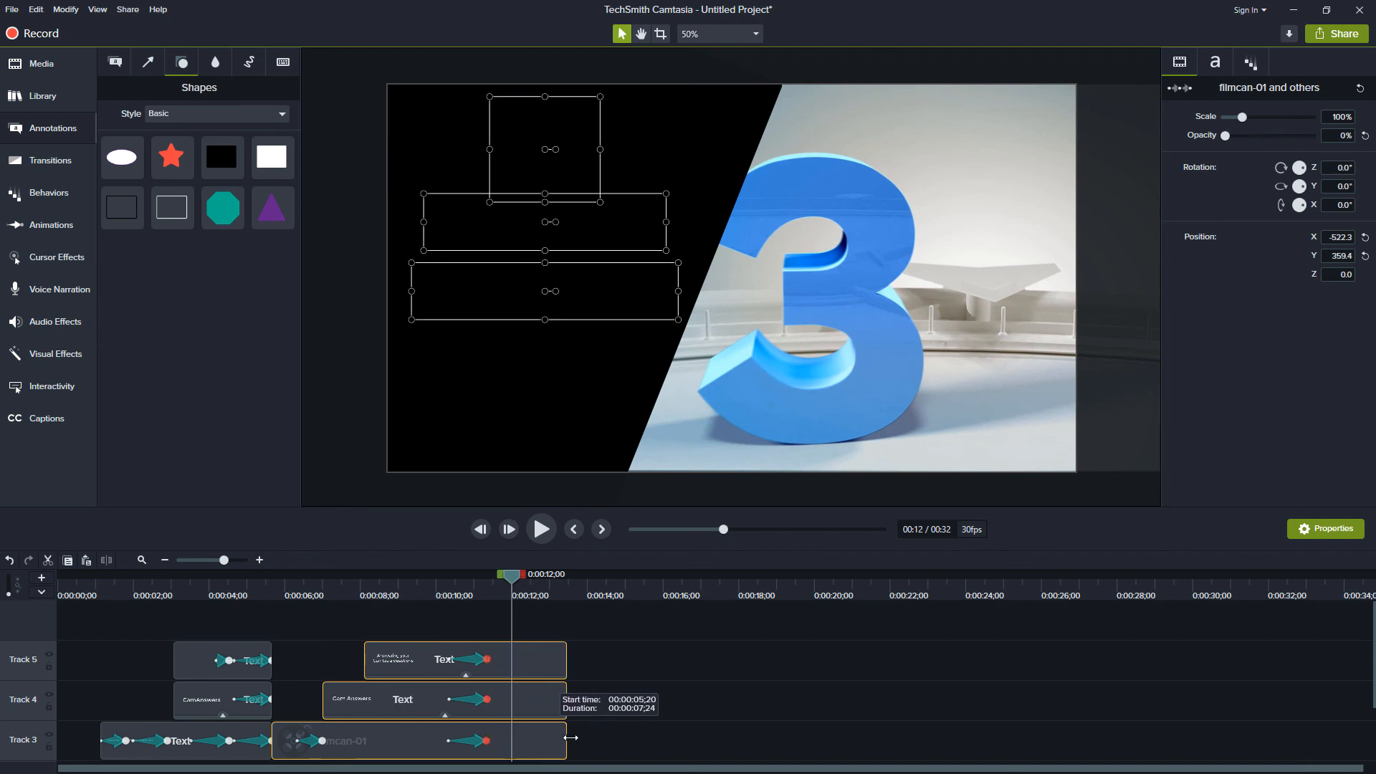
pyautogui.moveTo(481, 738); pyautogui.dragTo(564, 739)
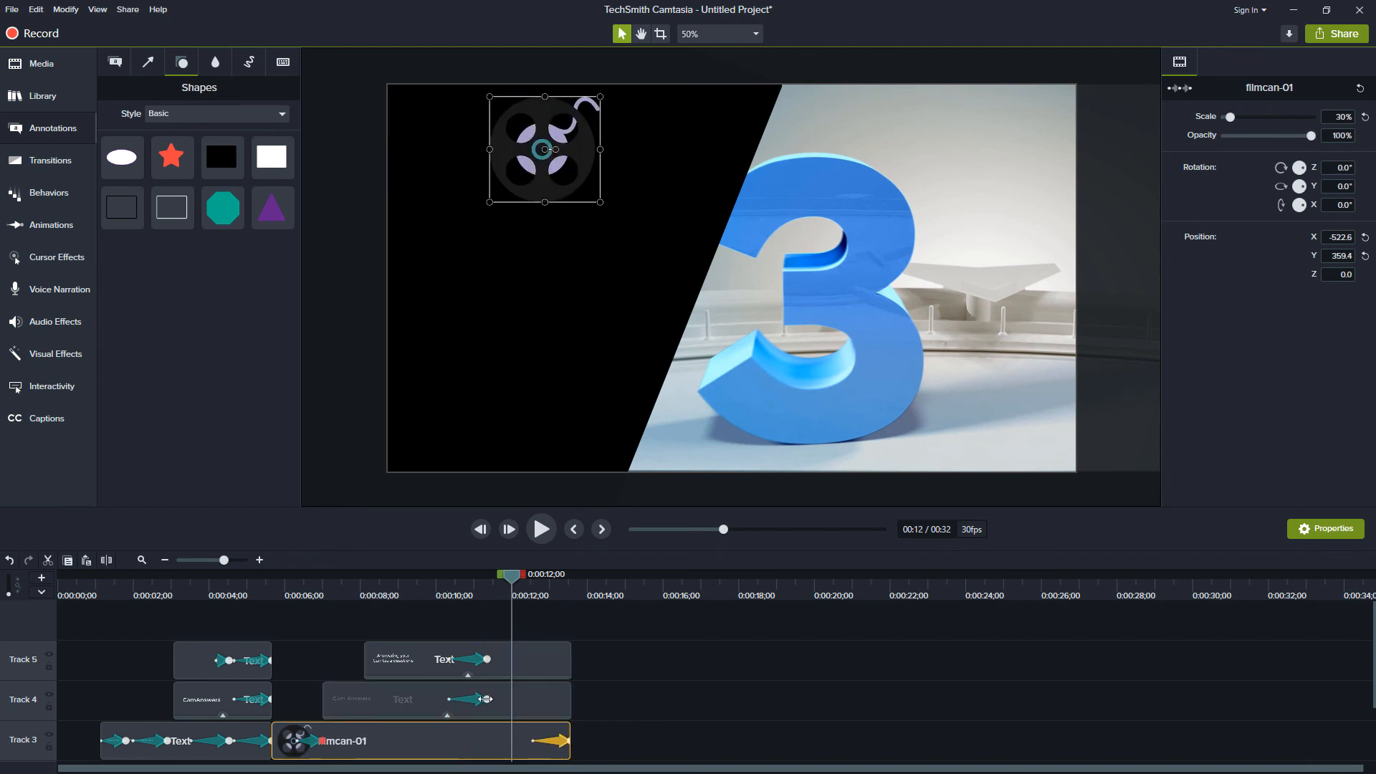
pyautogui.moveTo(479, 701); pyautogui.dragTo(582, 699)
pyautogui.moveTo(487, 660); pyautogui.dragTo(585, 656)
pyautogui.scroll(-2, 617, 671)
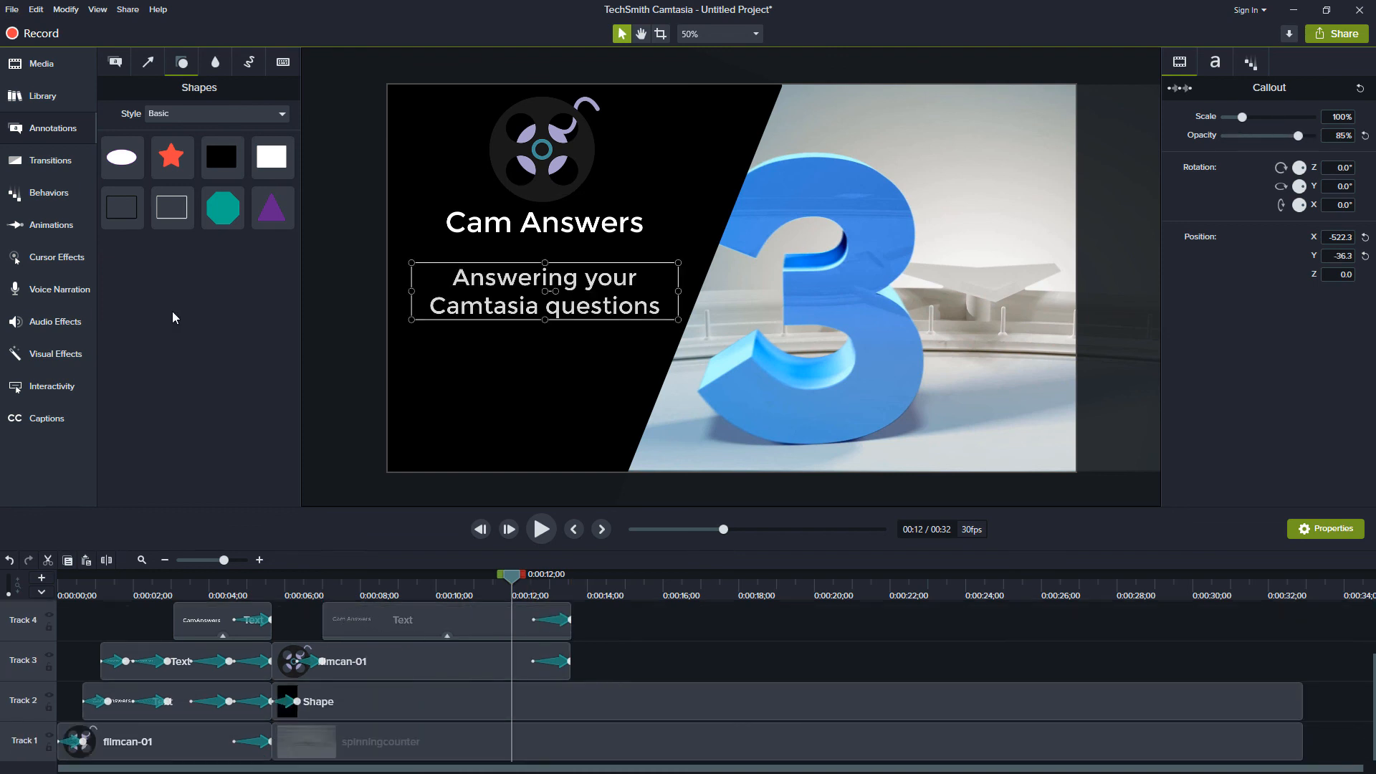